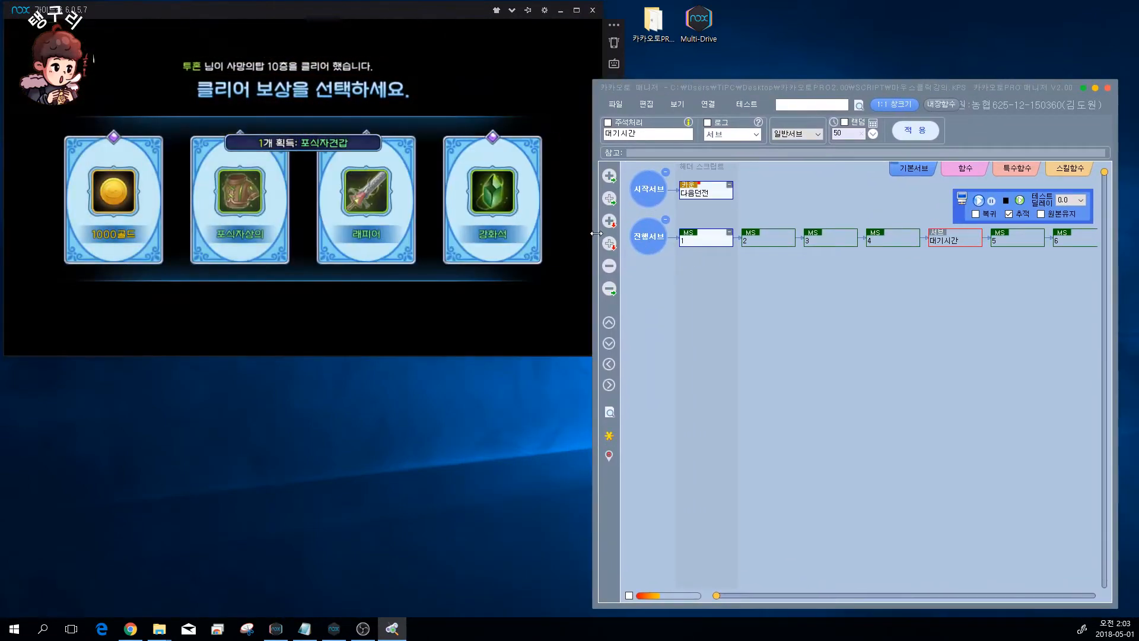
Claim the first clear-reward card in the game and exit the finished dungeon.
drag(595, 235, 559, 233)
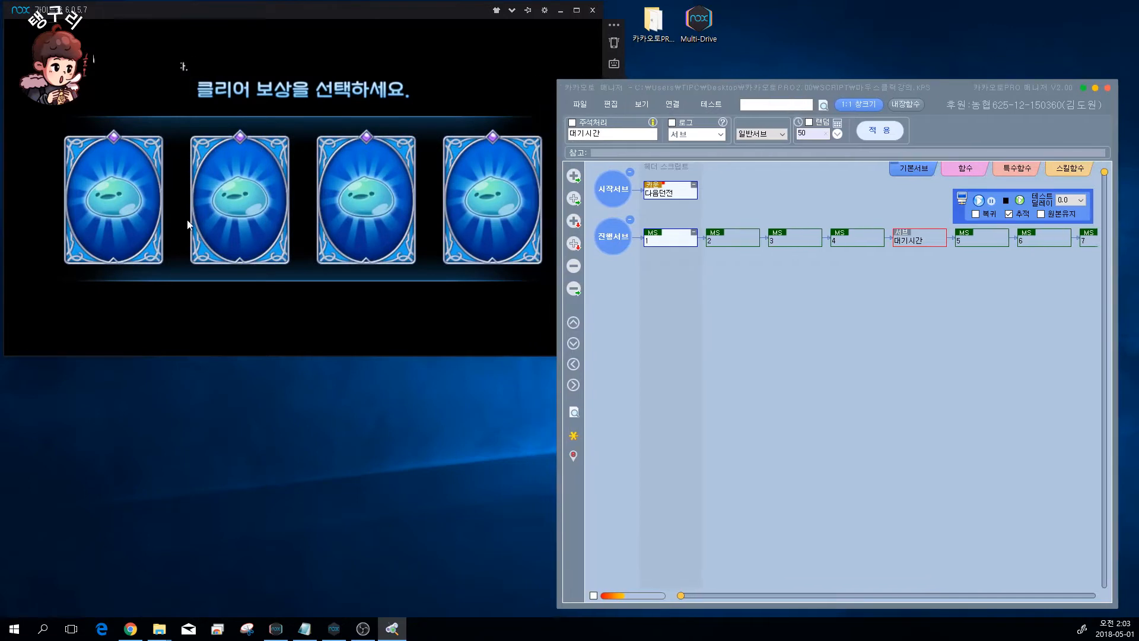
click(109, 205)
click(578, 305)
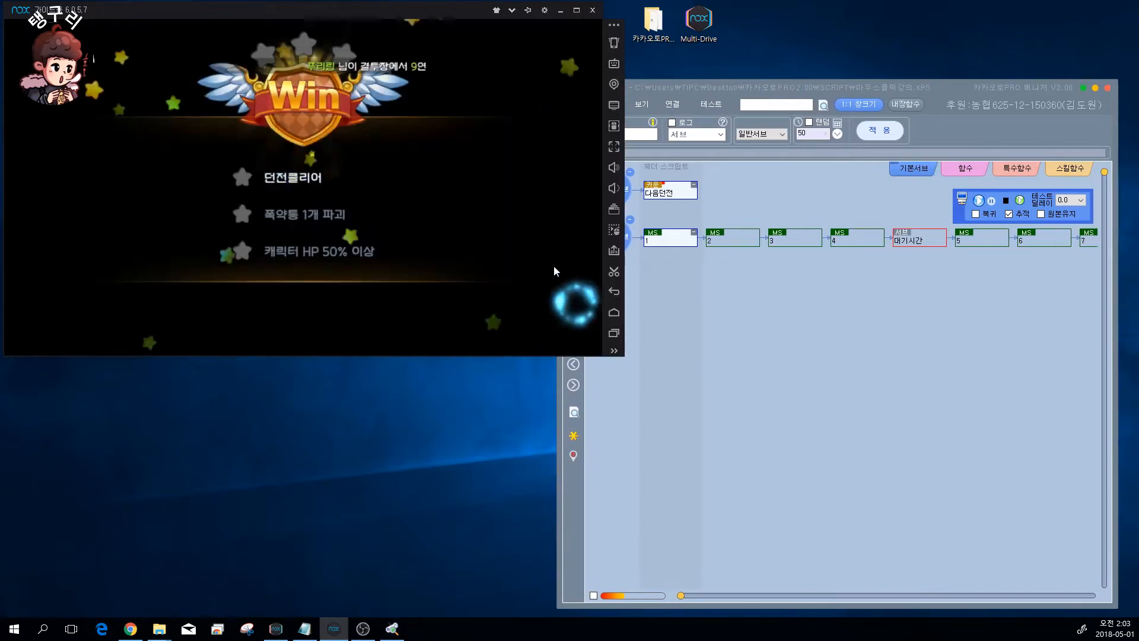
click(563, 299)
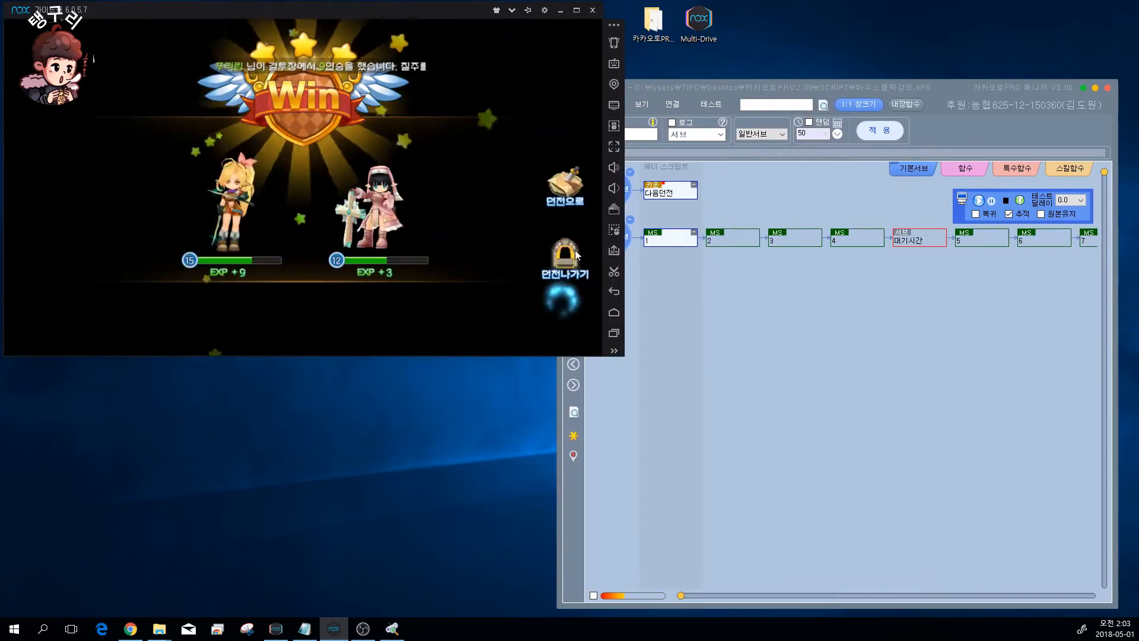
click(566, 261)
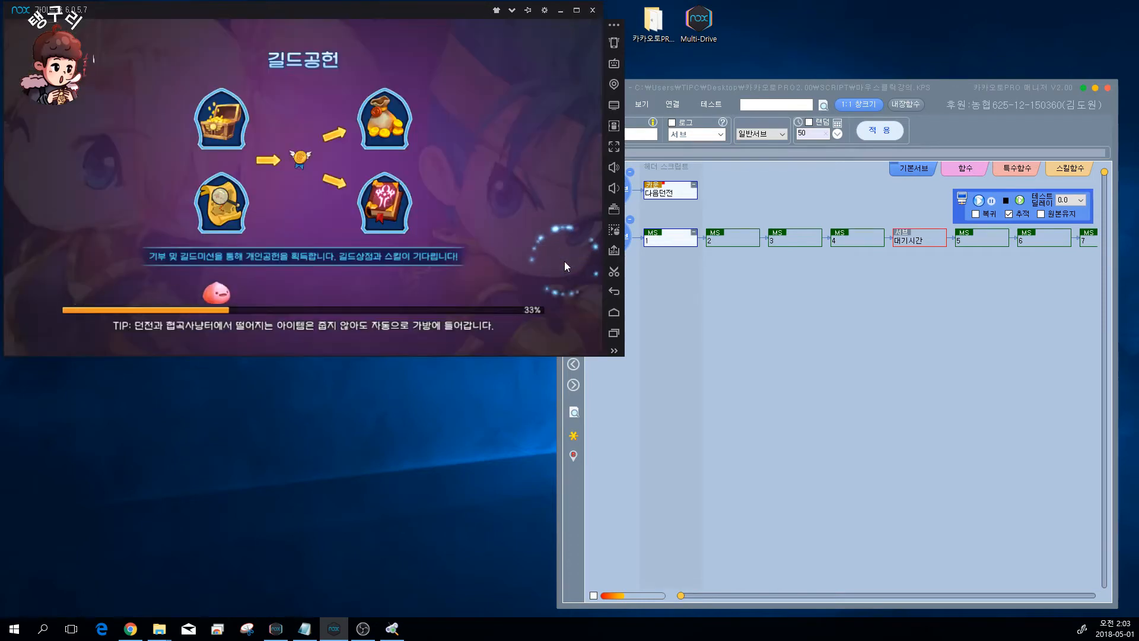
Move the script manager window over the game's edge and widen it to show more of the script row.
click(717, 87)
drag(717, 87, 661, 78)
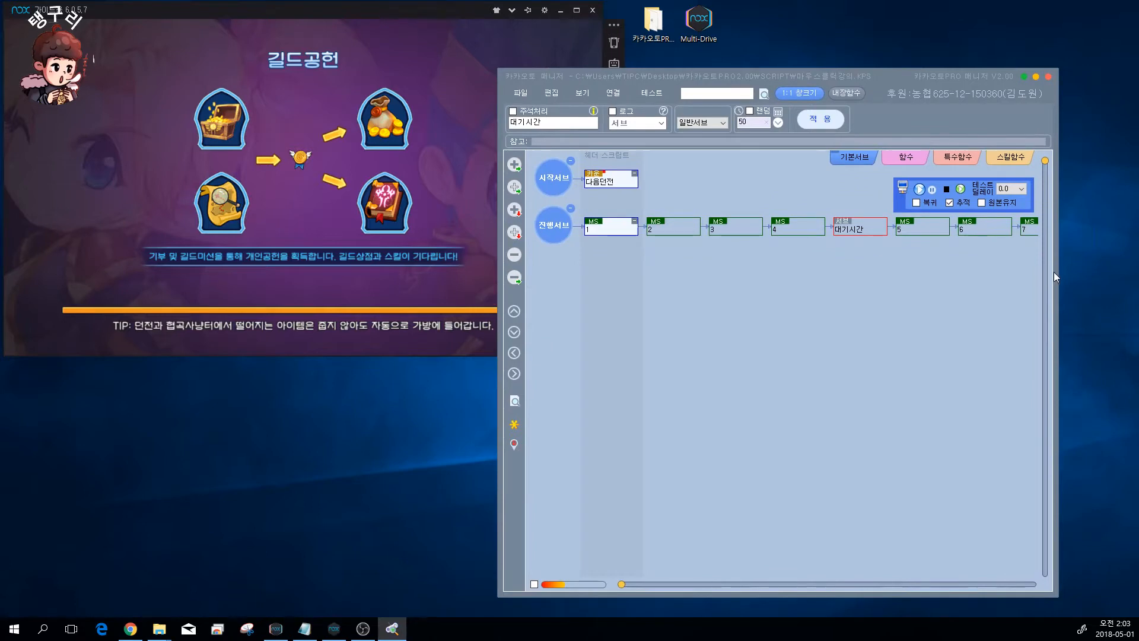
drag(1055, 272, 1115, 272)
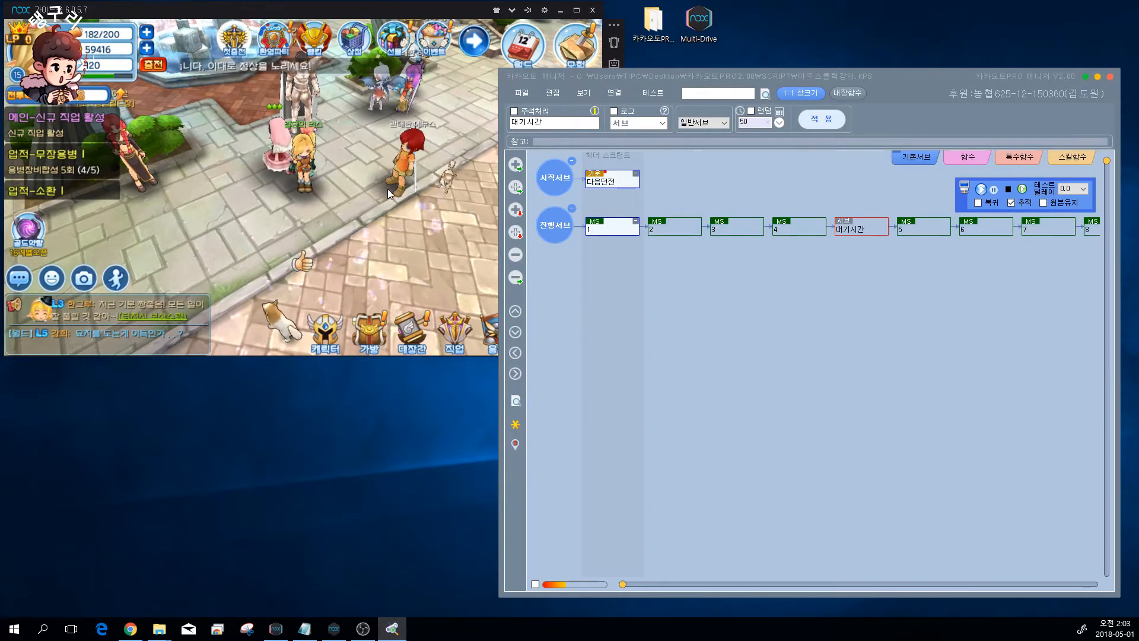
Check the 대기시간 step and mouse step 2 of the 진행서브 row against the game's town screen.
click(418, 243)
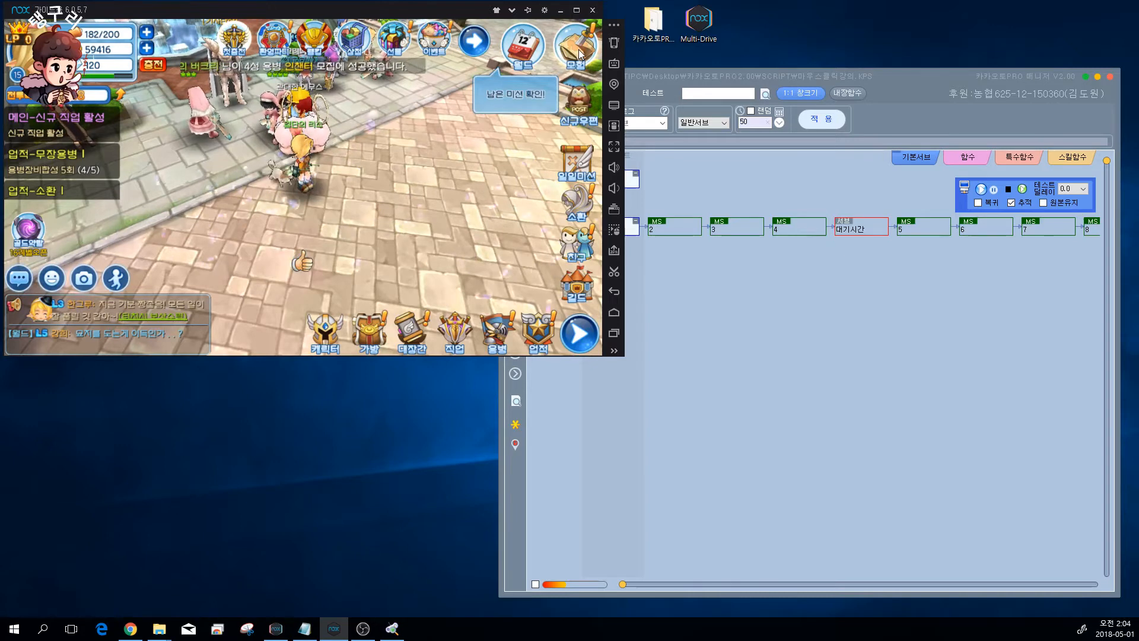
click(841, 229)
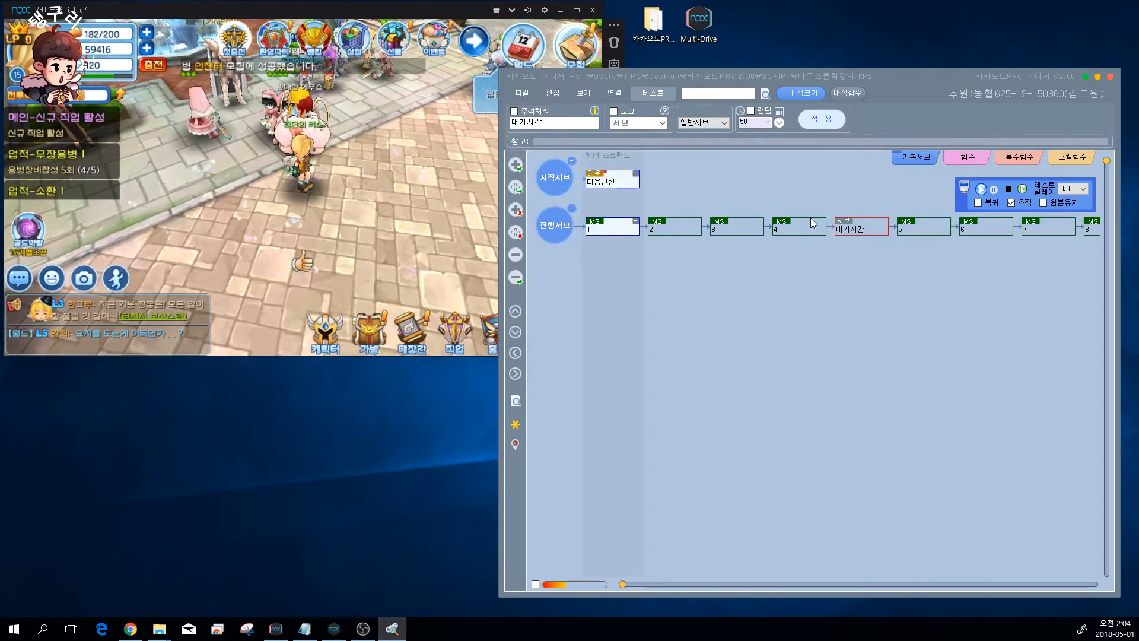
click(667, 230)
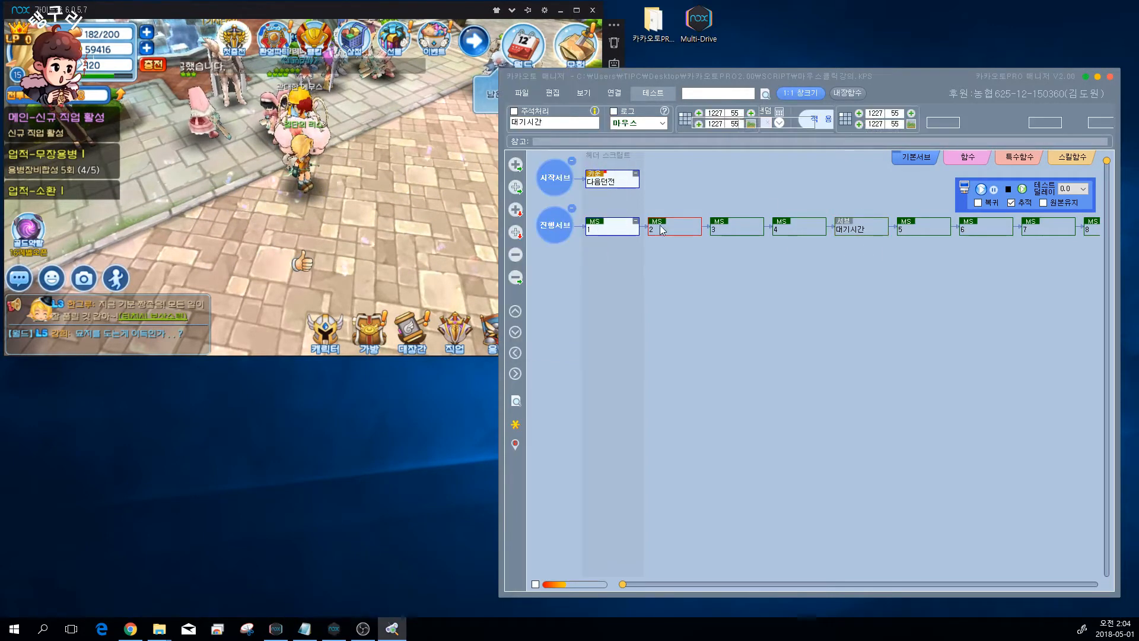
Enter adventure stage 1-1 from the world map and start its battle with the selected mercenary.
click(582, 56)
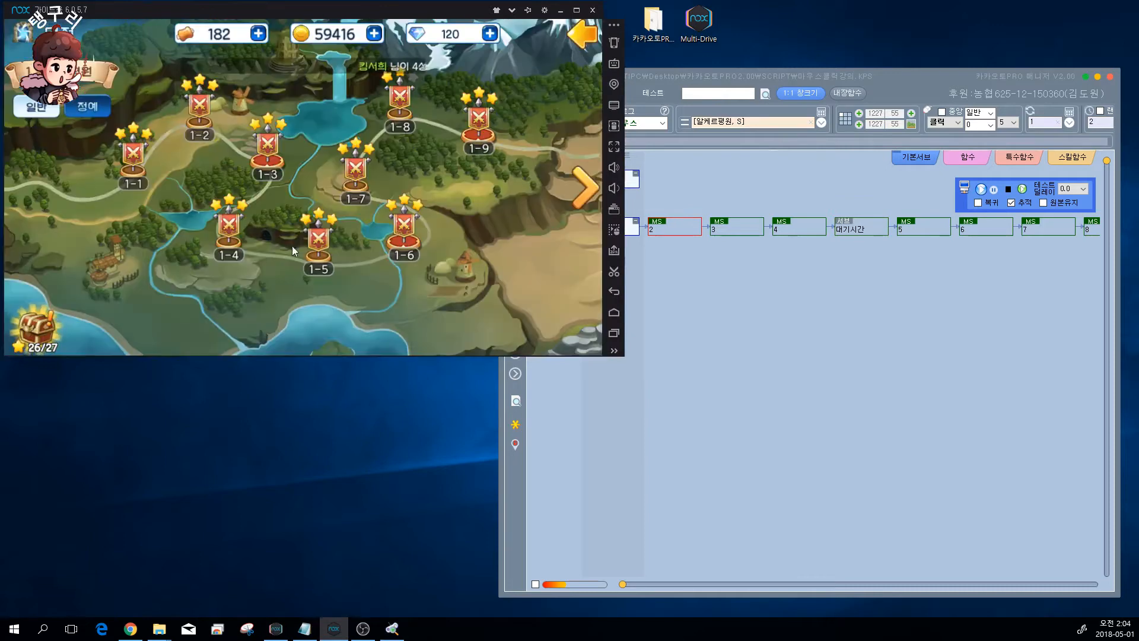
click(140, 158)
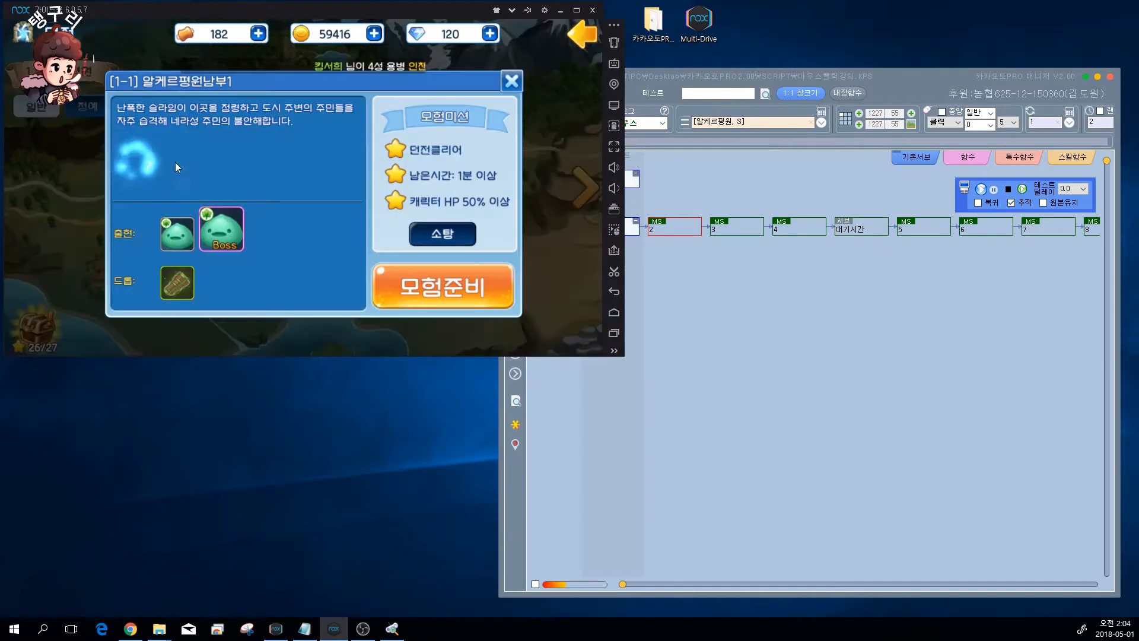
click(446, 286)
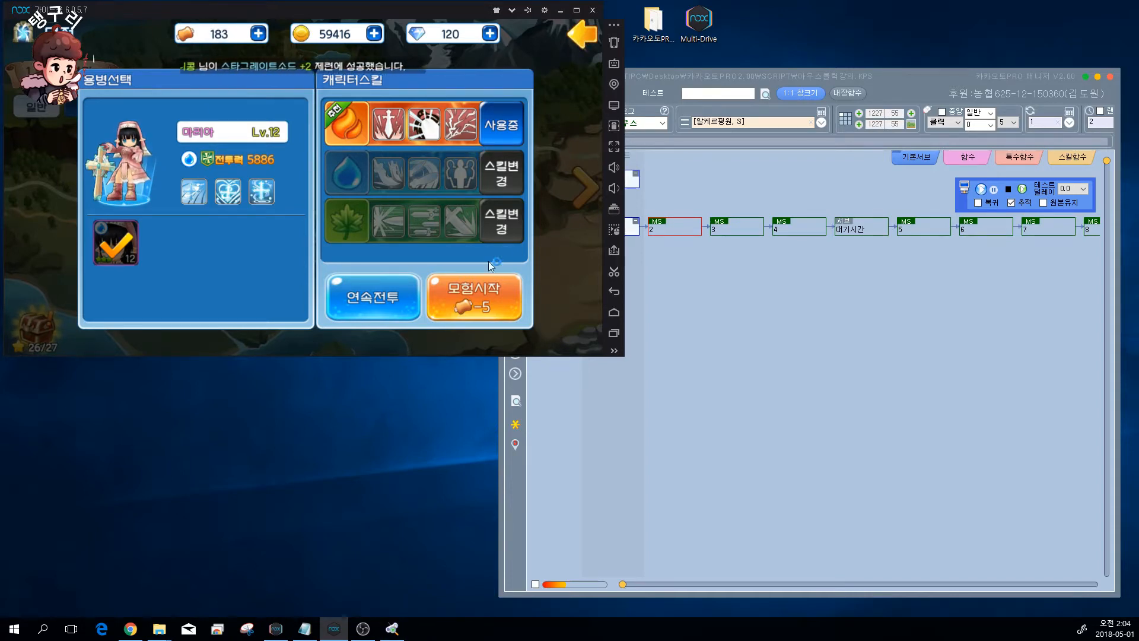
click(480, 293)
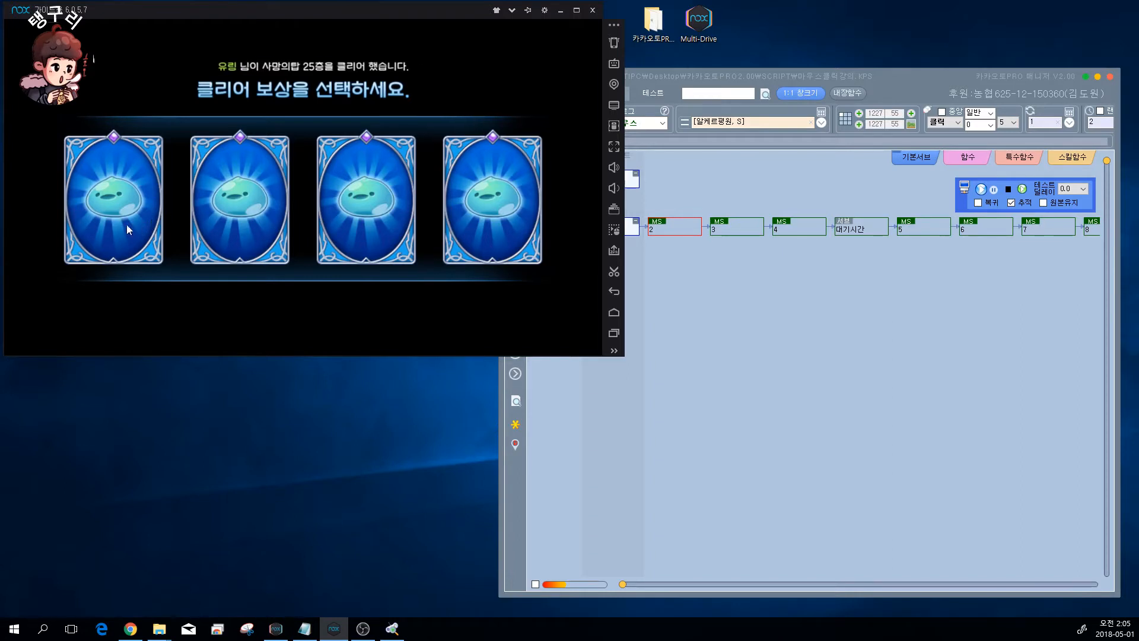
Open the script manager's 미리보기 preview and the 그룹목록 group list with 메인이미지 displayed.
click(713, 76)
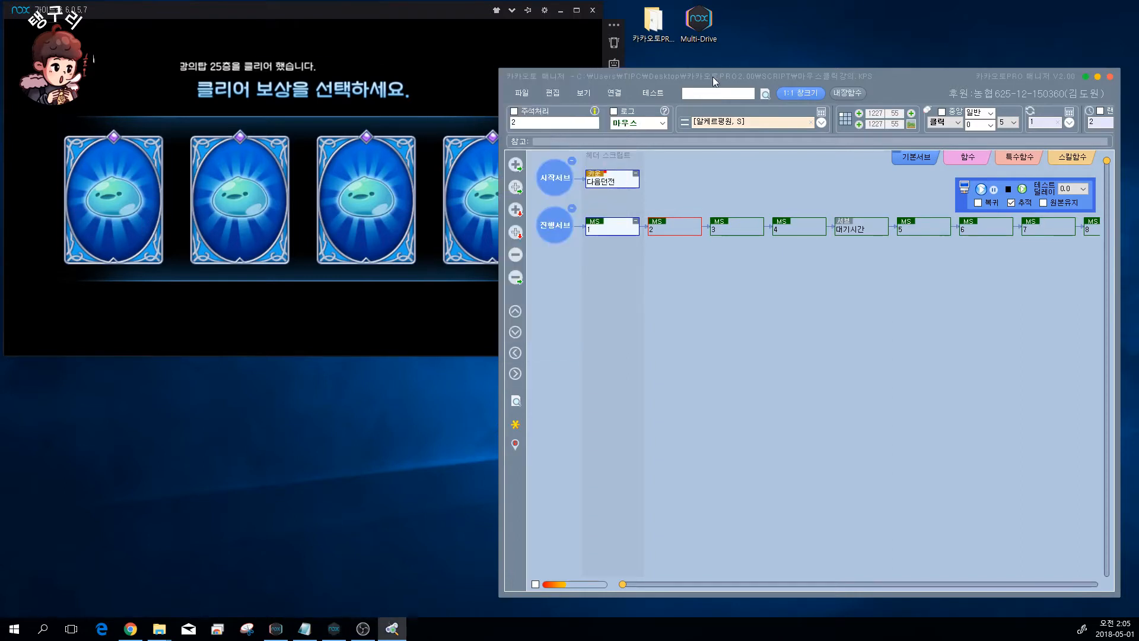
click(579, 94)
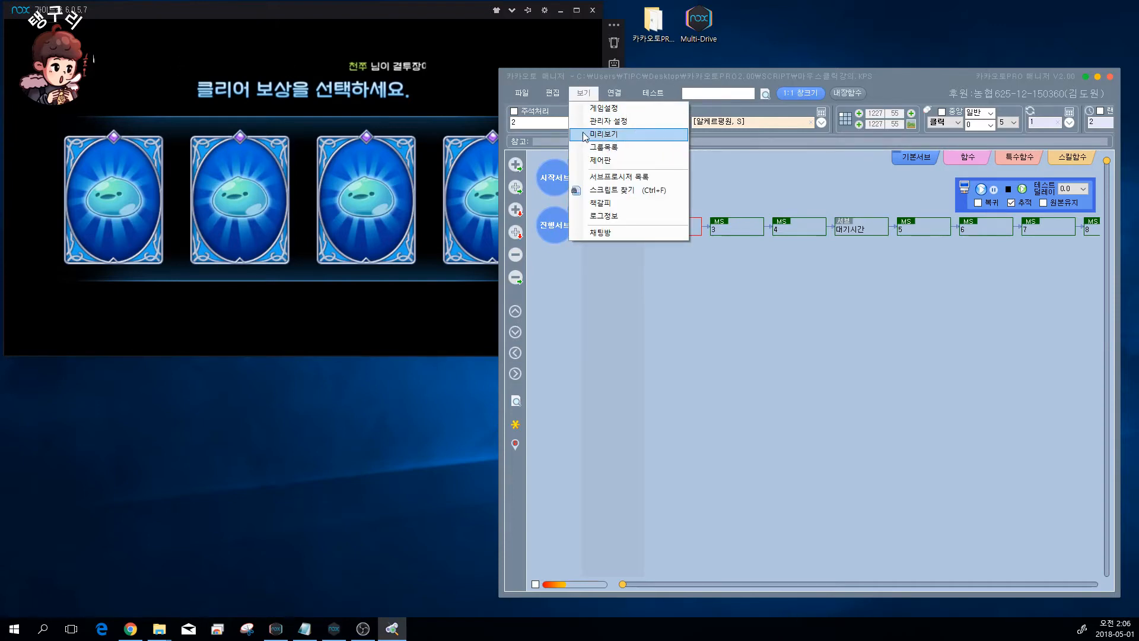
click(611, 136)
click(585, 99)
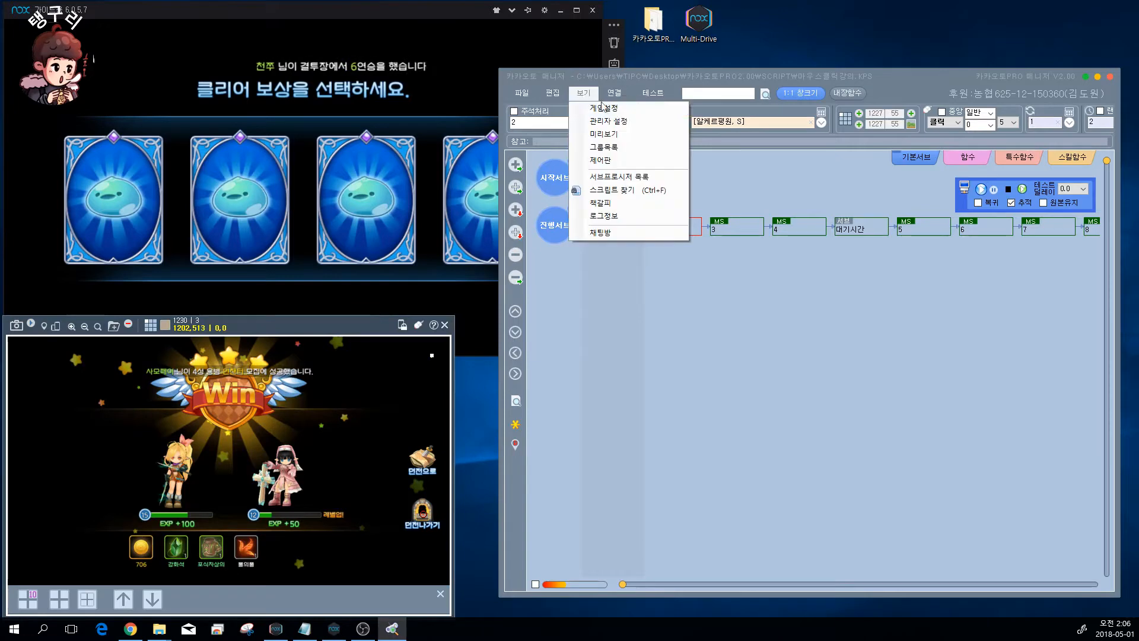
click(623, 146)
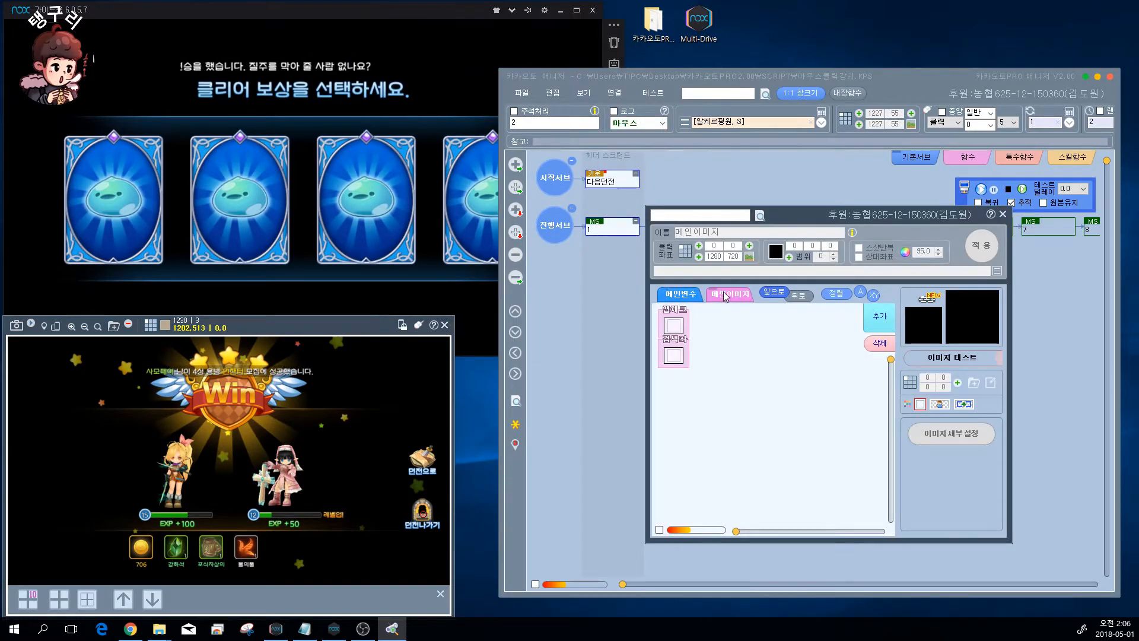
Add a new image group to 메인이미지, place it below the existing groups, and select its image slot.
click(879, 318)
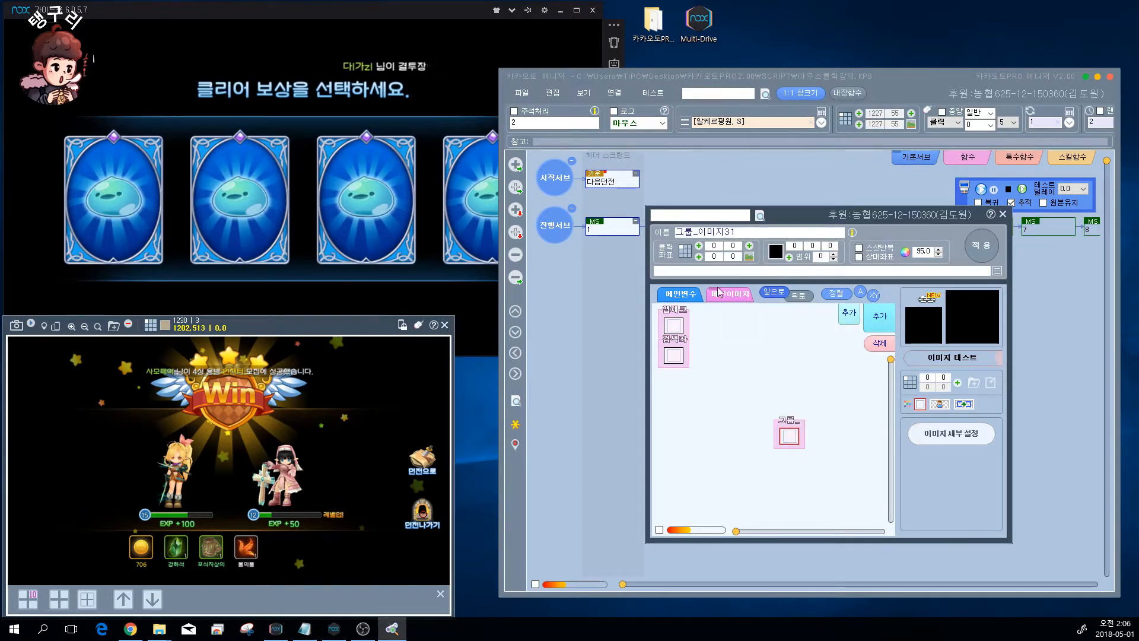
drag(794, 422, 677, 379)
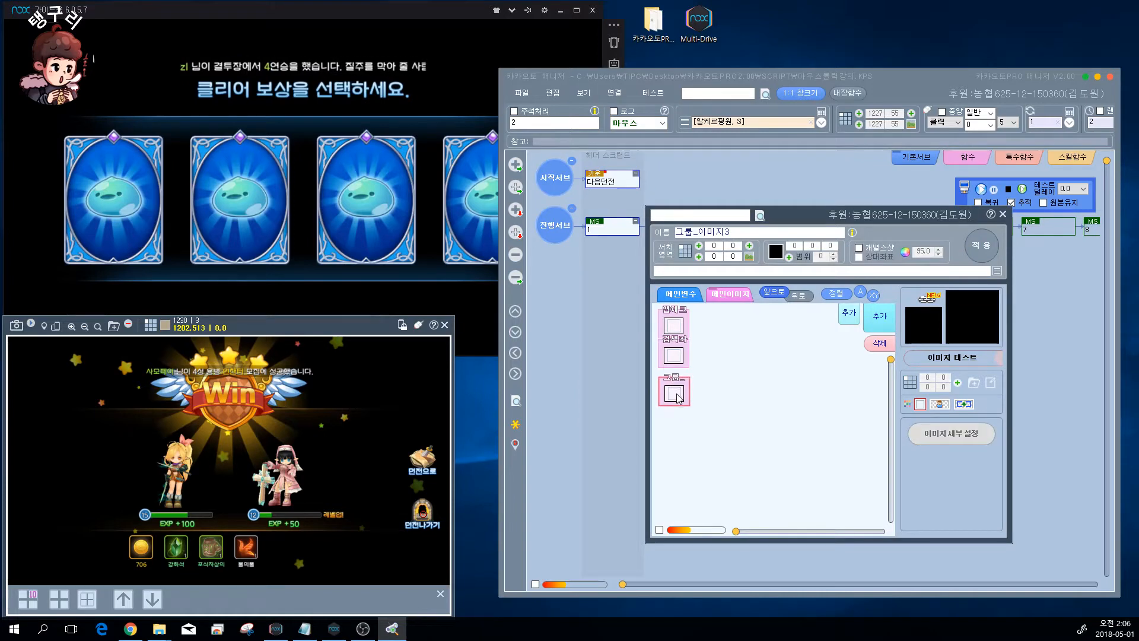
click(679, 398)
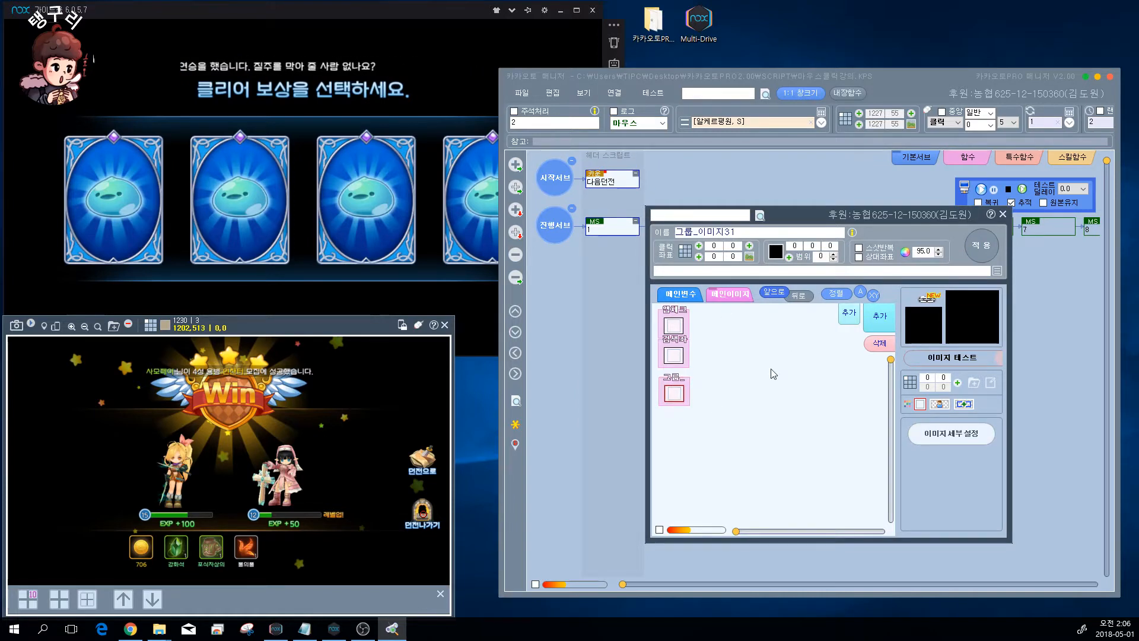
Capture the reward screen and store the first card's slime area (164,324 | 140,114) as the new group's image.
click(15, 328)
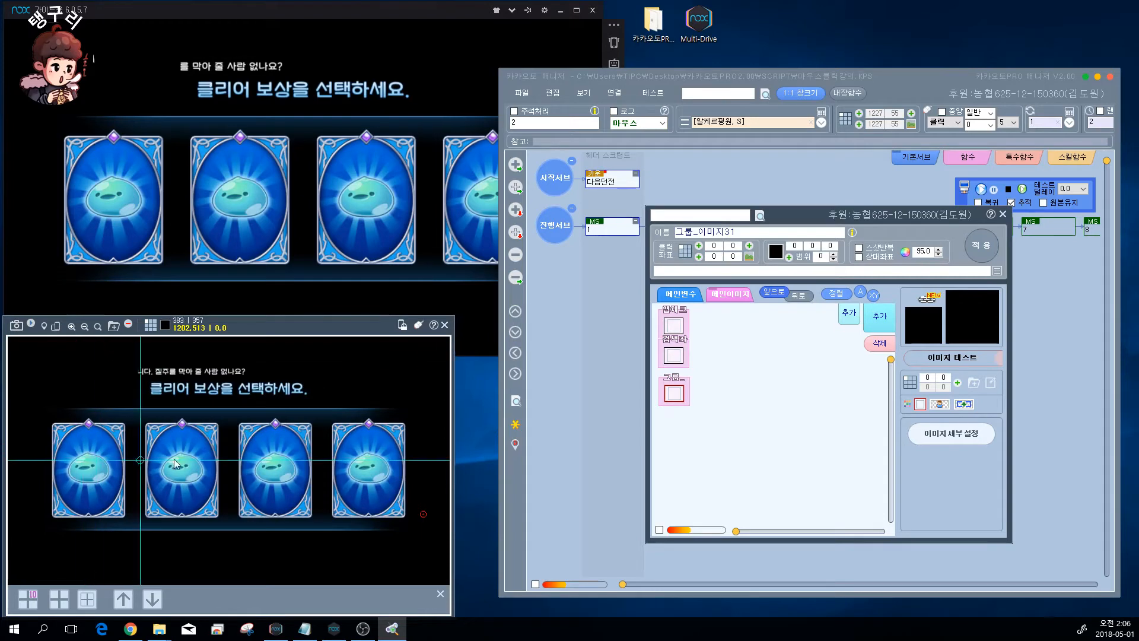
drag(66, 451, 112, 487)
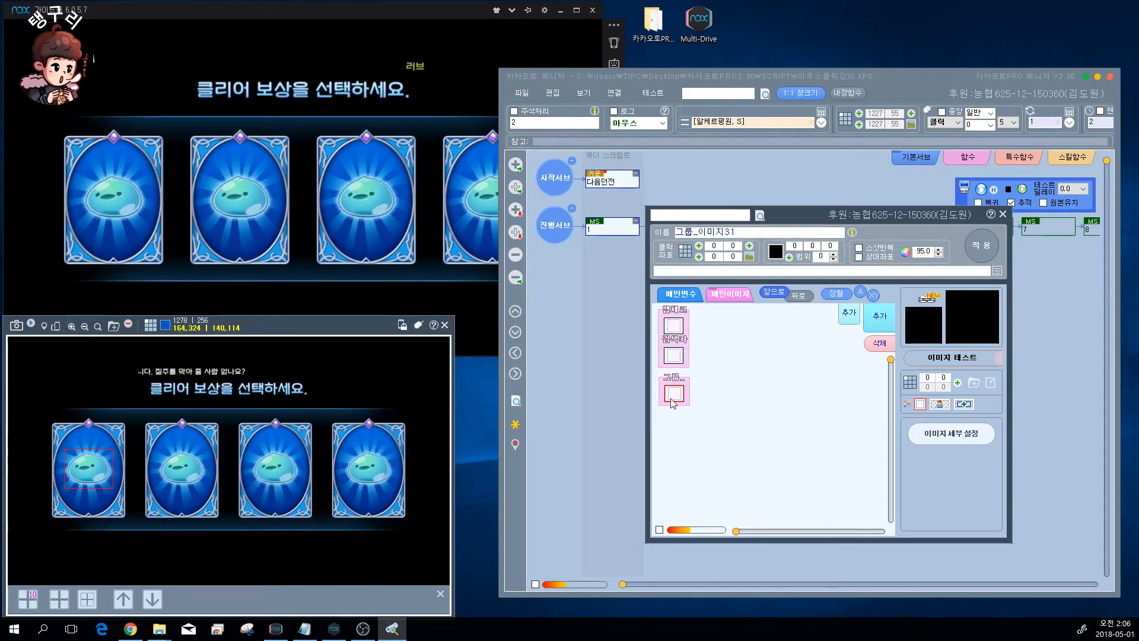
click(957, 383)
click(986, 245)
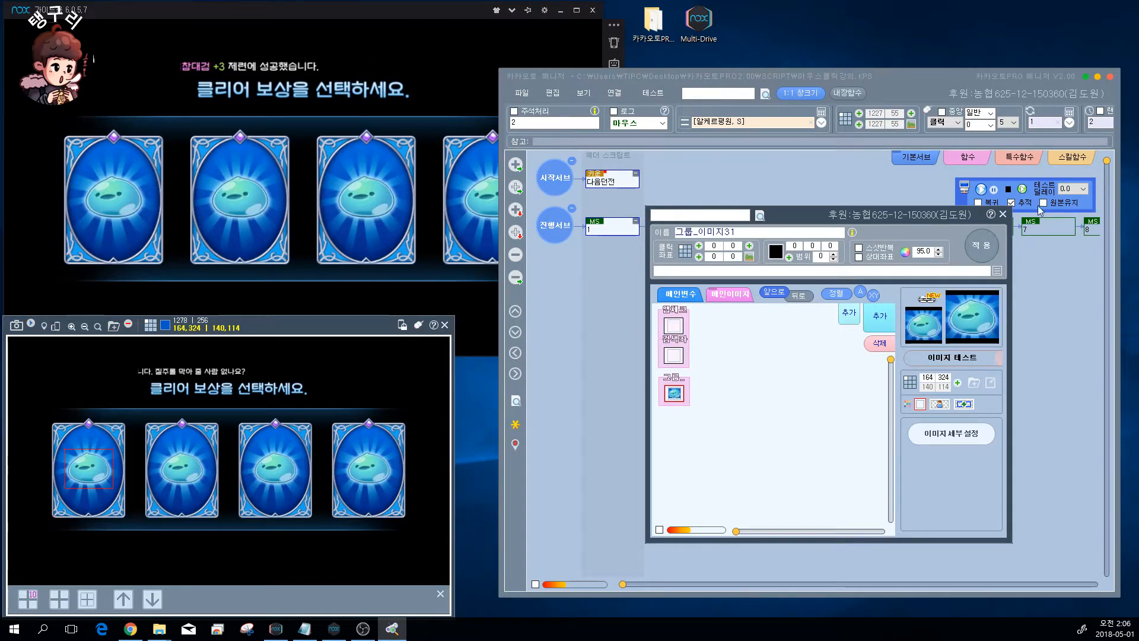
click(1005, 213)
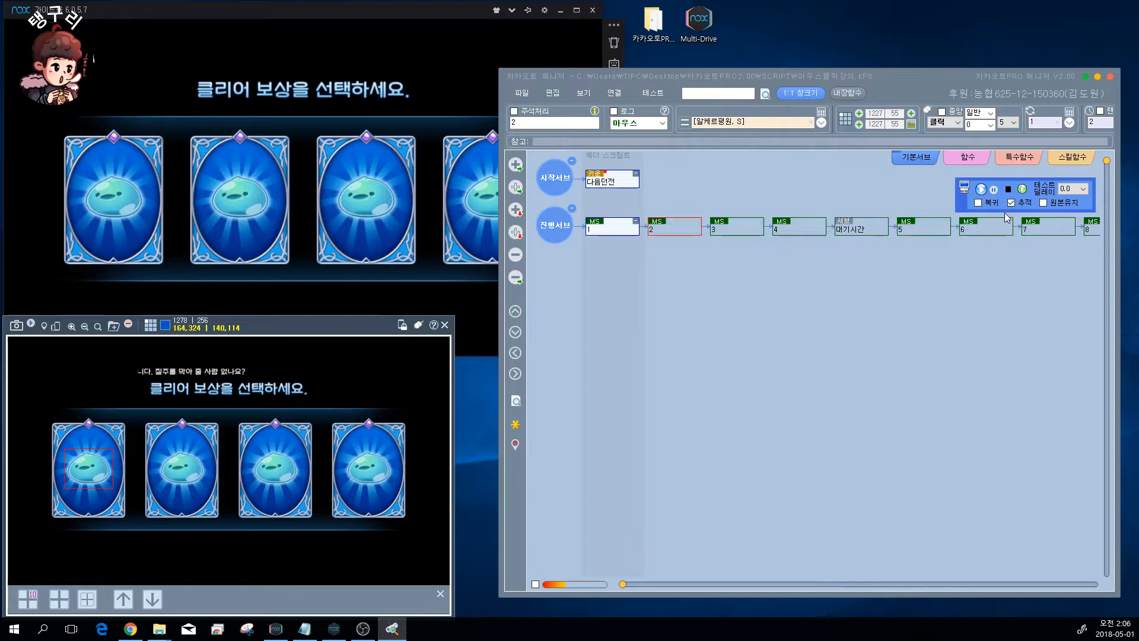
Change the 대기시간 step to a 스샷 command in 스샷 판단 mode using the 그룹_이미지3 image.
click(862, 229)
click(663, 124)
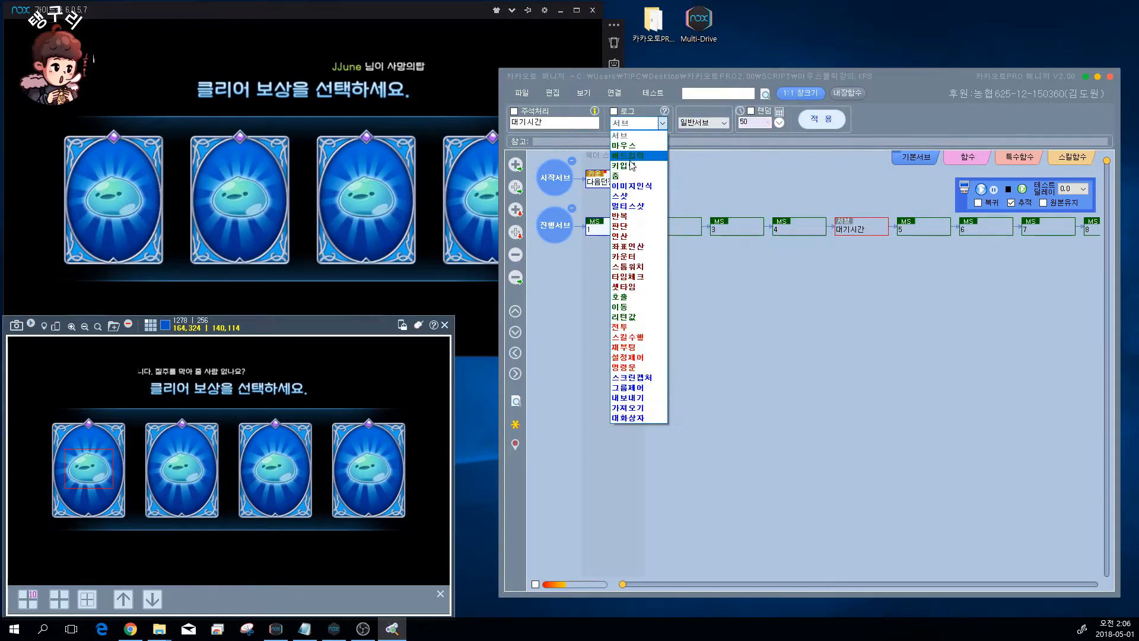
click(625, 196)
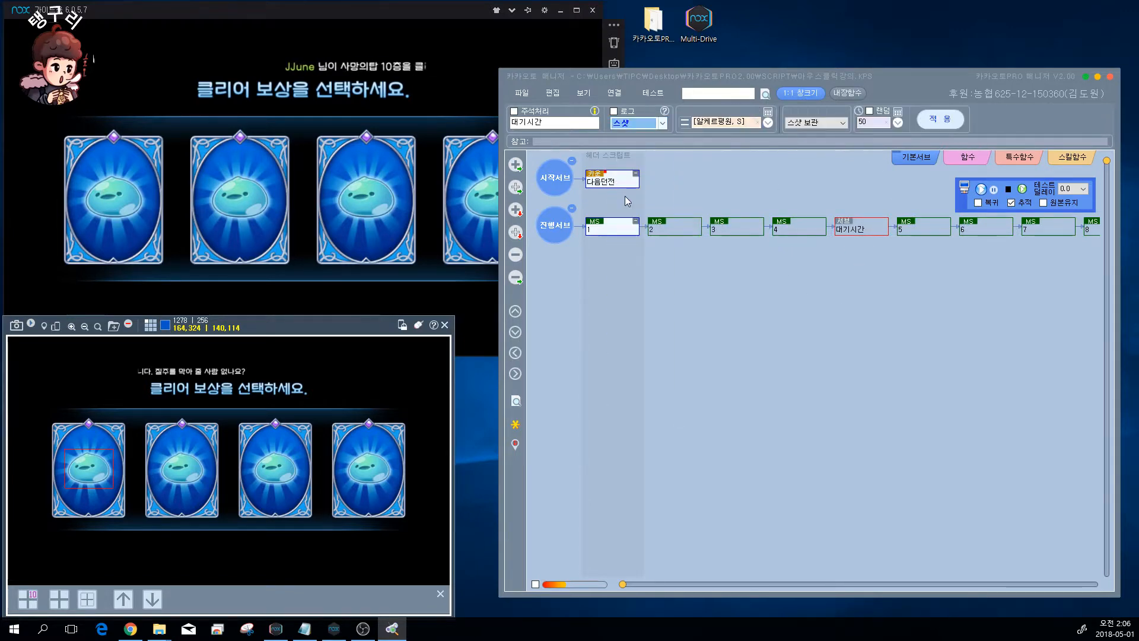
click(823, 123)
click(820, 143)
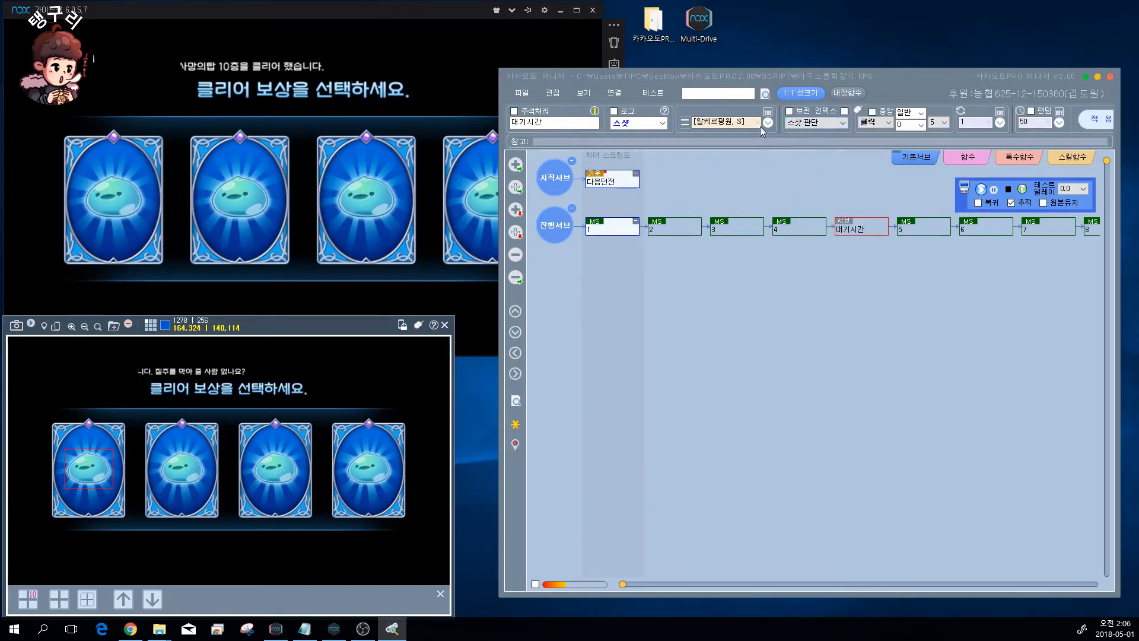
click(767, 124)
click(701, 139)
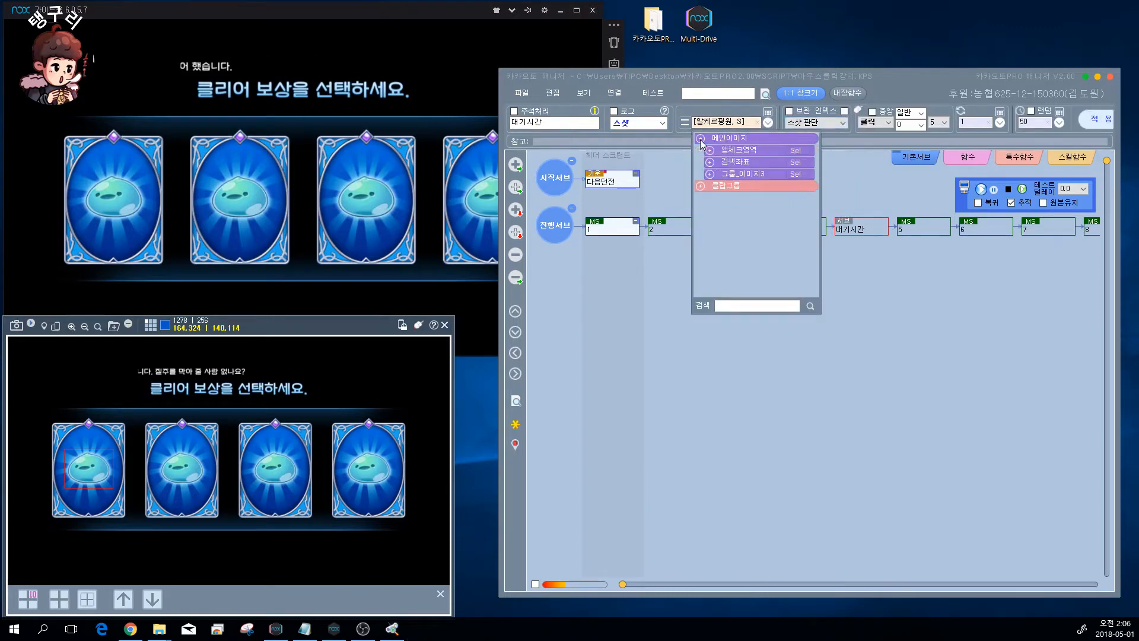
click(739, 175)
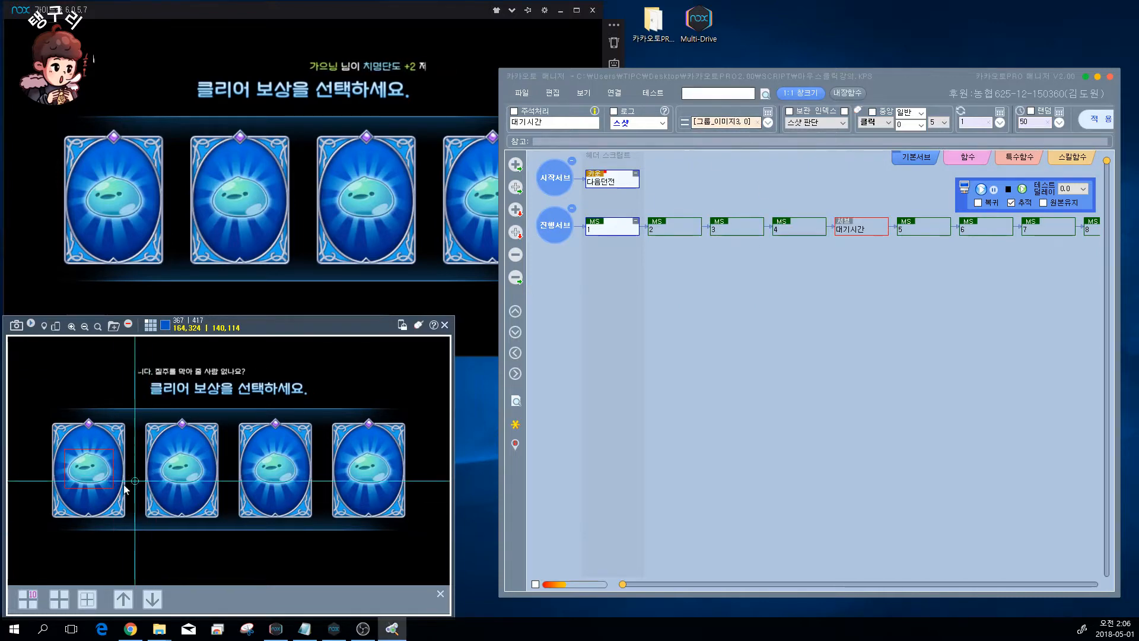
Widen the script manager window and reposition it so all settings of the selected step fit on screen.
drag(932, 77, 888, 77)
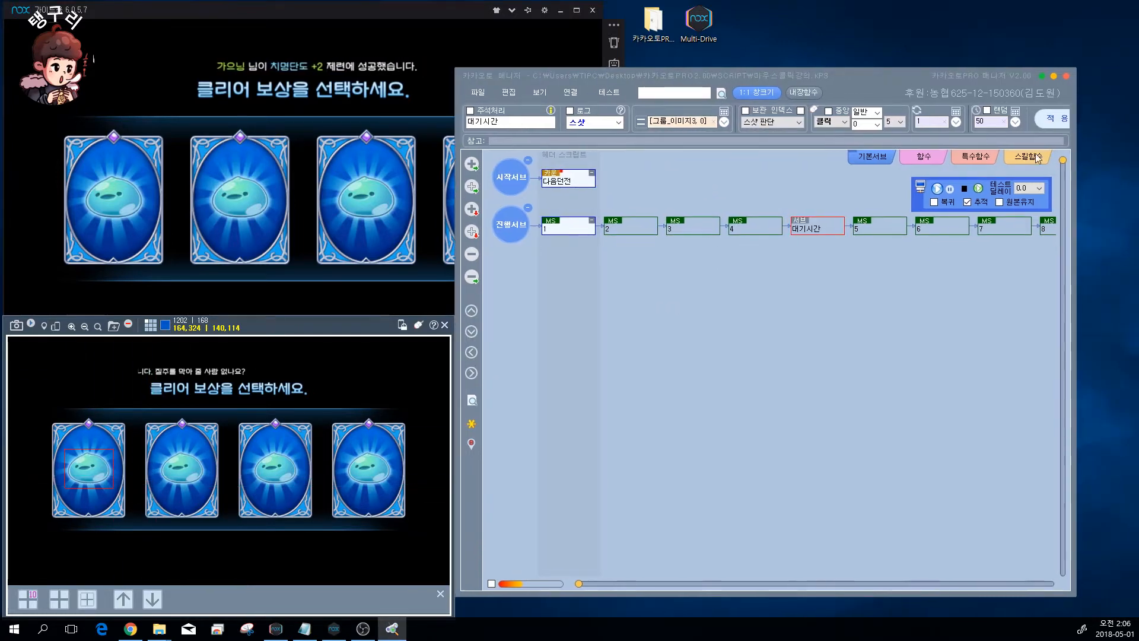
drag(1076, 156, 1138, 155)
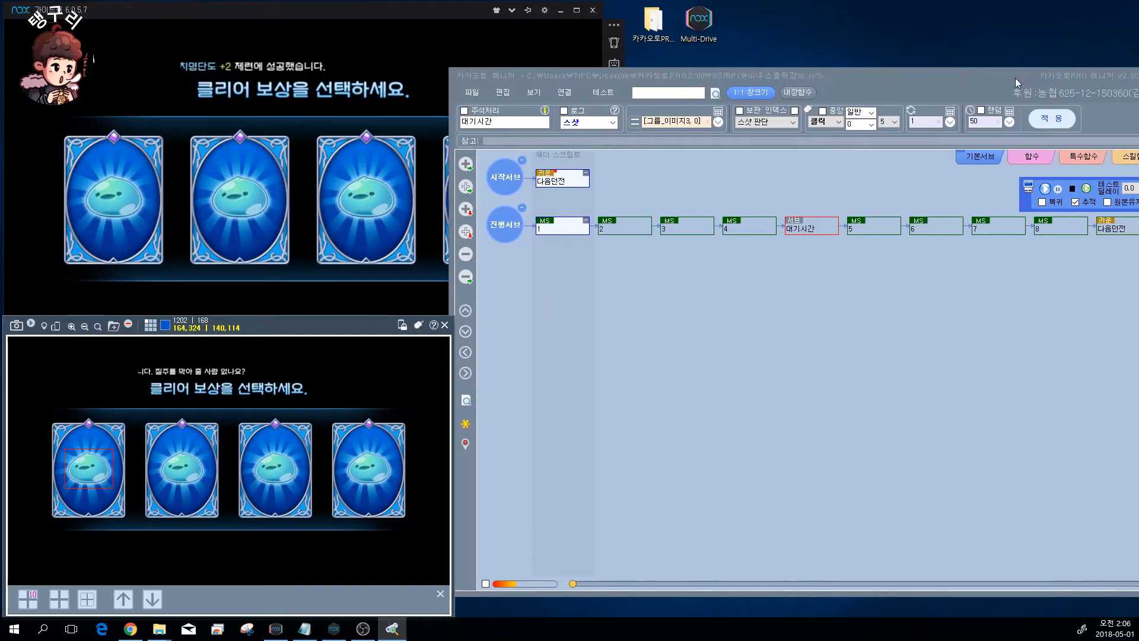
drag(1023, 78, 929, 76)
drag(750, 73, 762, 83)
Set the 대기시간 step's action to 클릭 with 중앙 enabled and apply the changes.
click(767, 130)
click(753, 155)
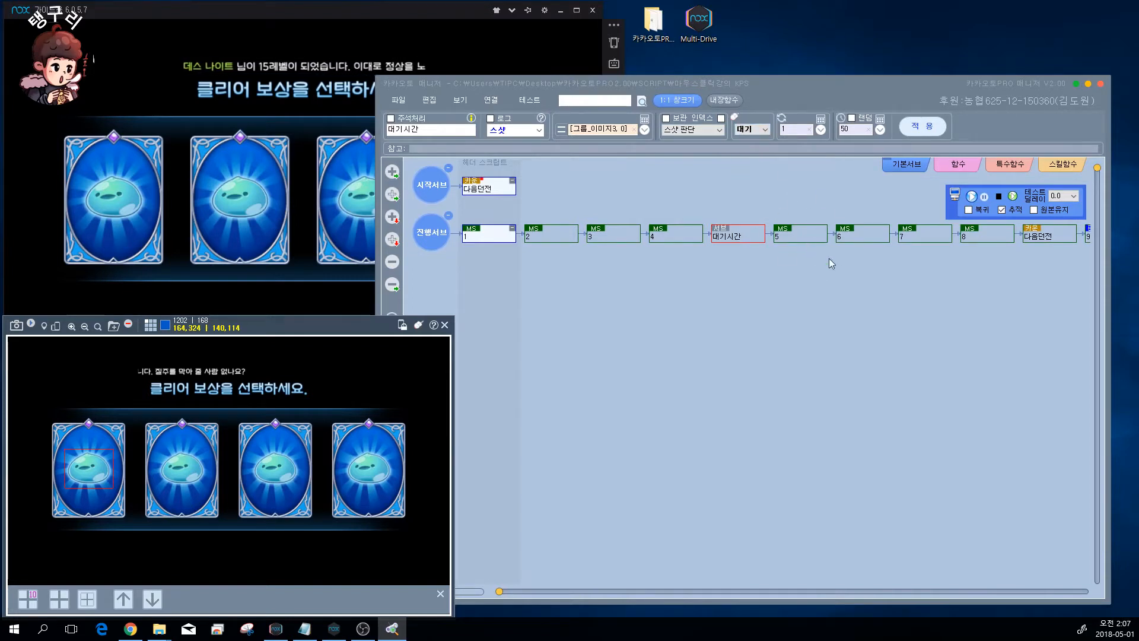
click(757, 131)
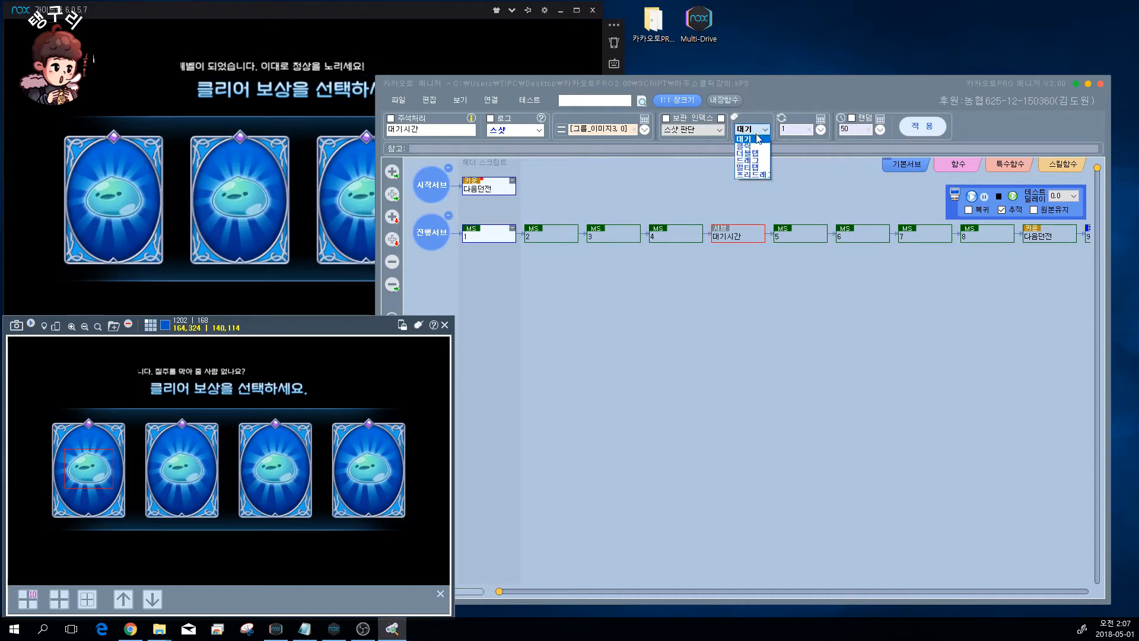
click(752, 145)
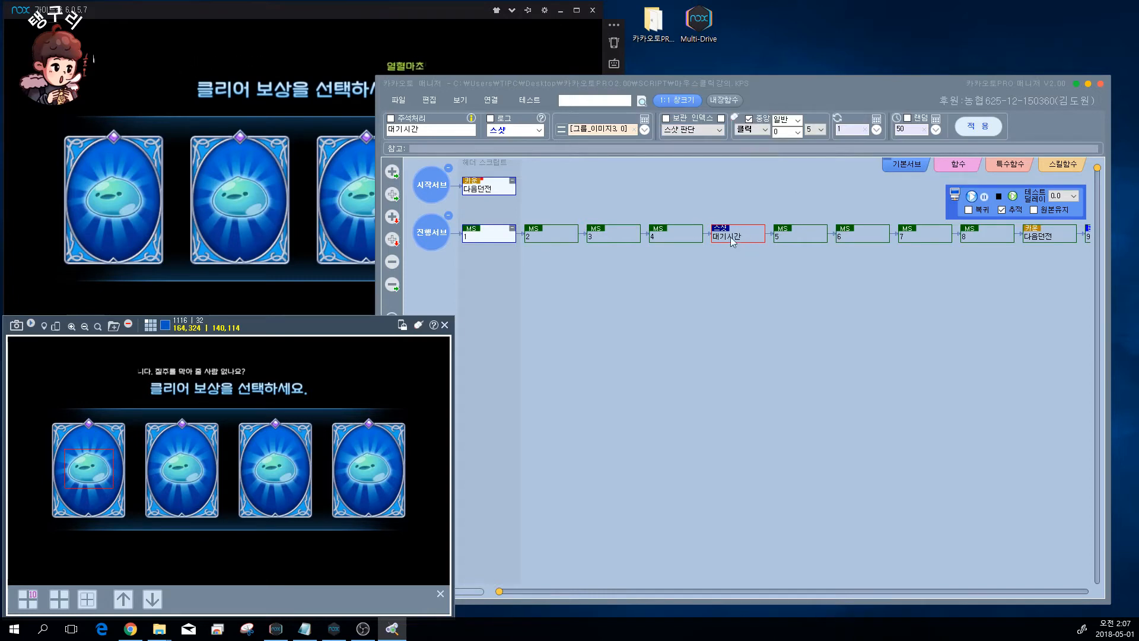
Add an alternative branch step after 대기시간, parallel to step 5, and name it 아직 끝나지 않았다.
click(789, 229)
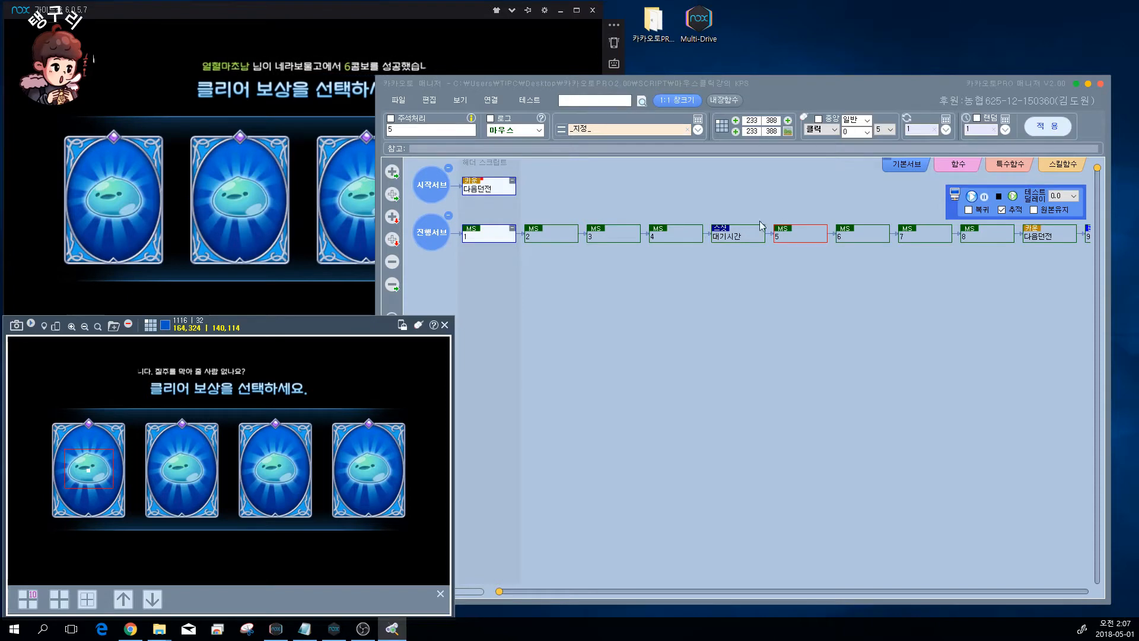
click(747, 233)
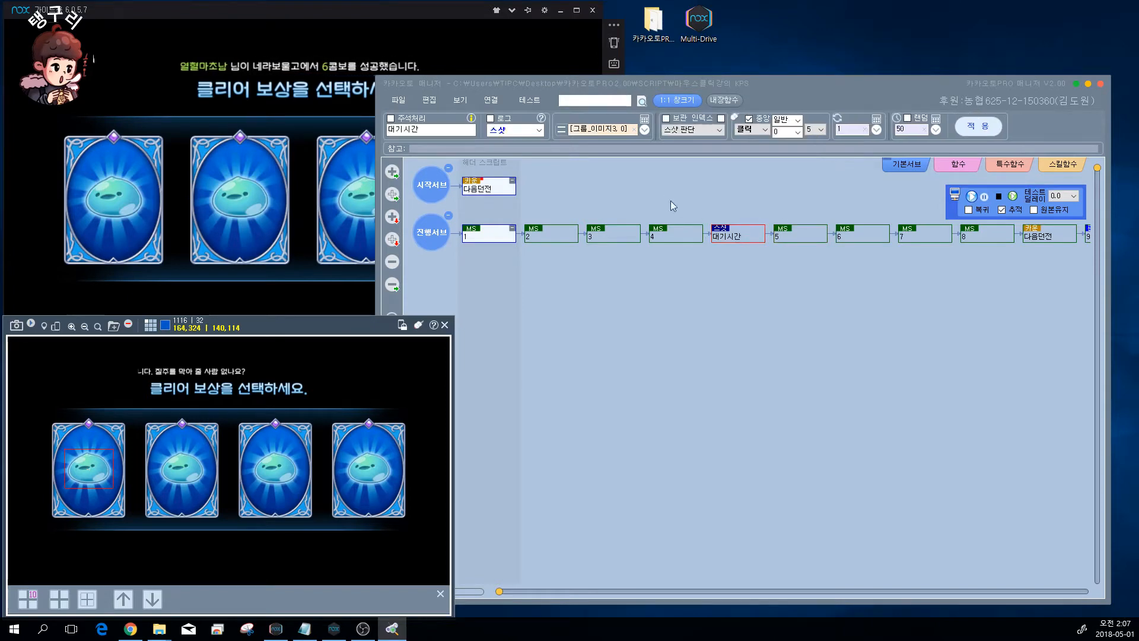
click(796, 234)
click(392, 217)
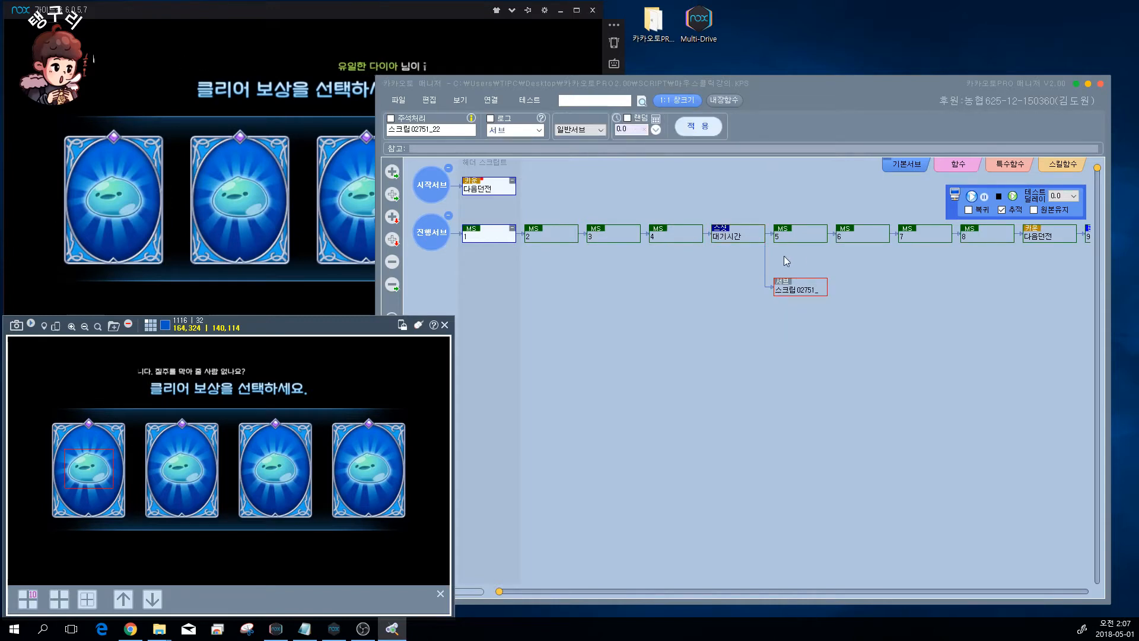
double_click(464, 132)
text(ㅇ아직 끝나지)
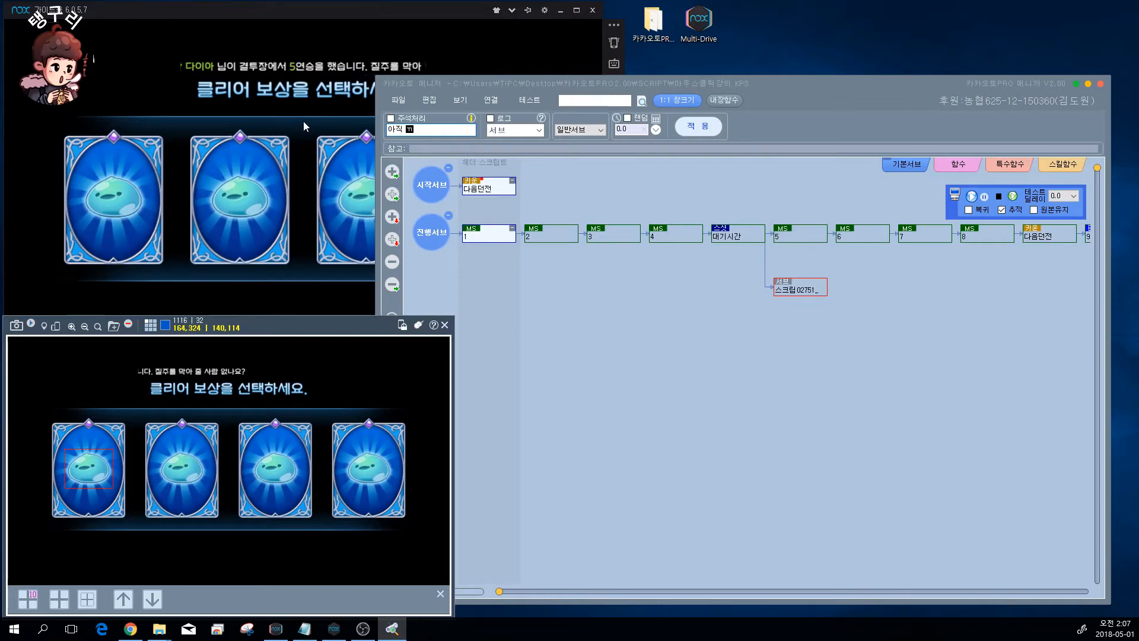
text( 않았다.)
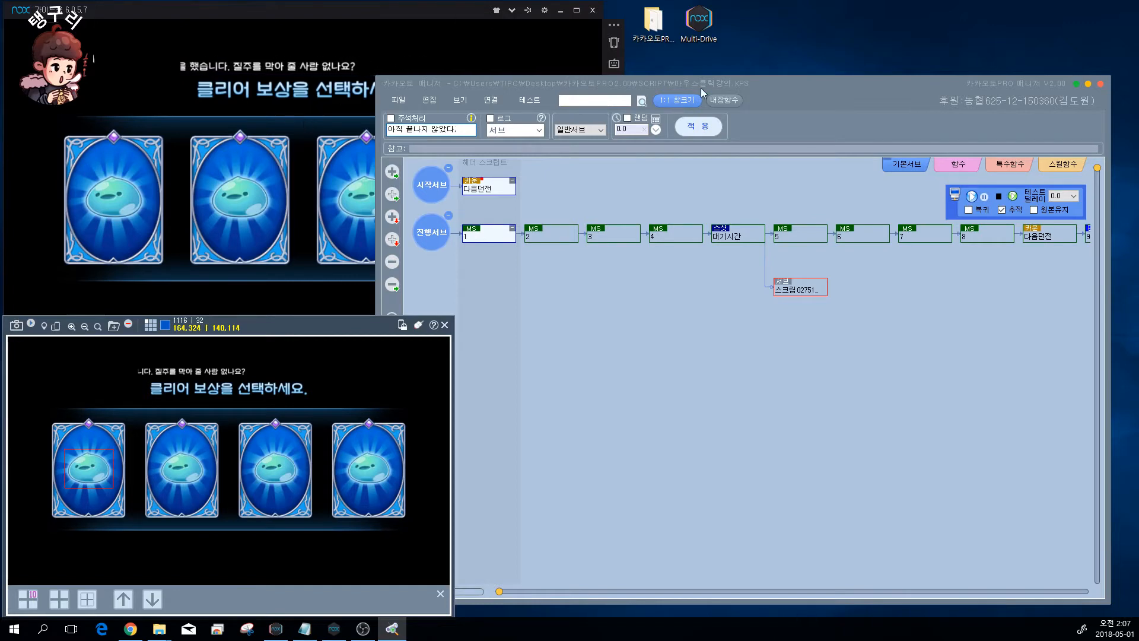
click(704, 130)
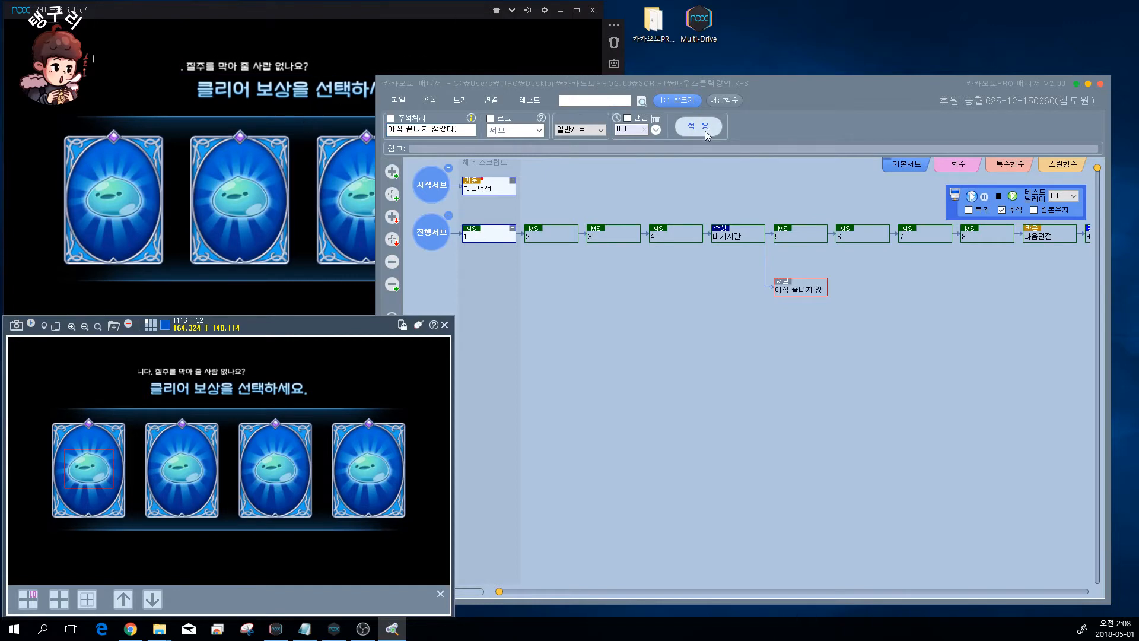
Change the 아직 끝나지 않았다. step to an 이동 command targeting the 대기시간 step with a delay of 2, and apply it.
click(530, 132)
click(505, 313)
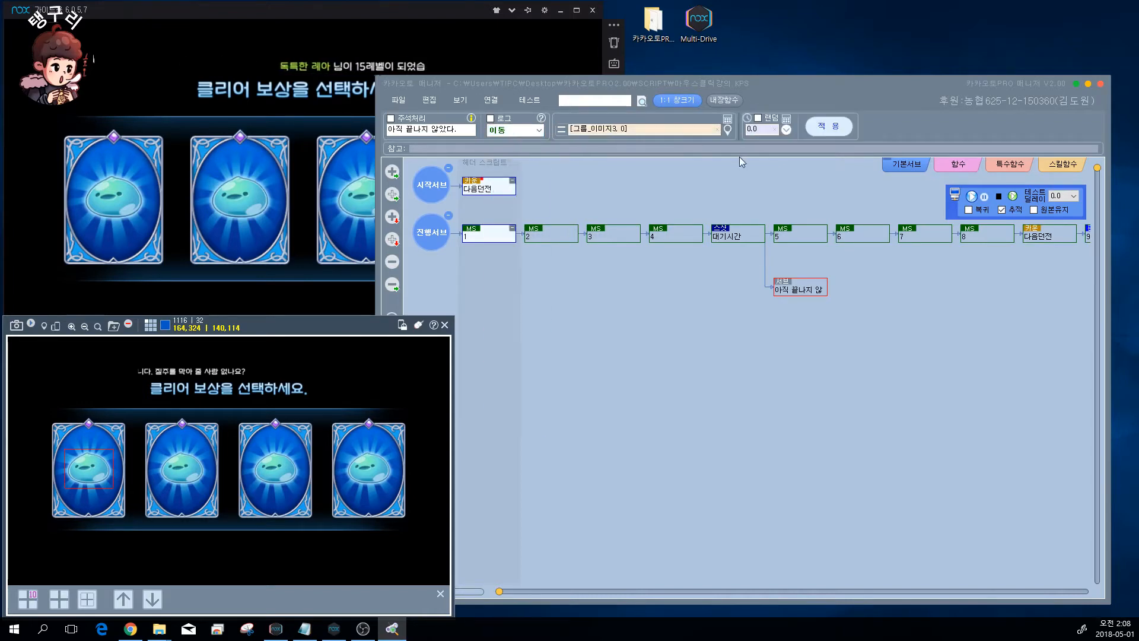
click(729, 130)
click(738, 235)
click(834, 129)
double_click(767, 129)
text(2)
click(829, 127)
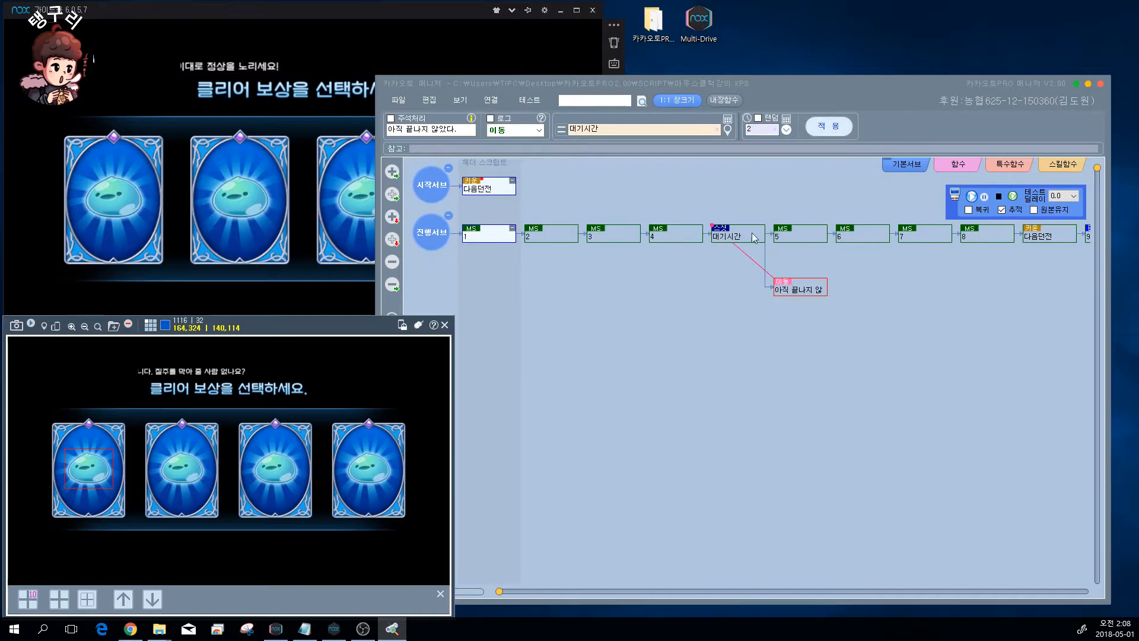
Set the 대기시간 step's delay to 0 and apply the change.
click(683, 235)
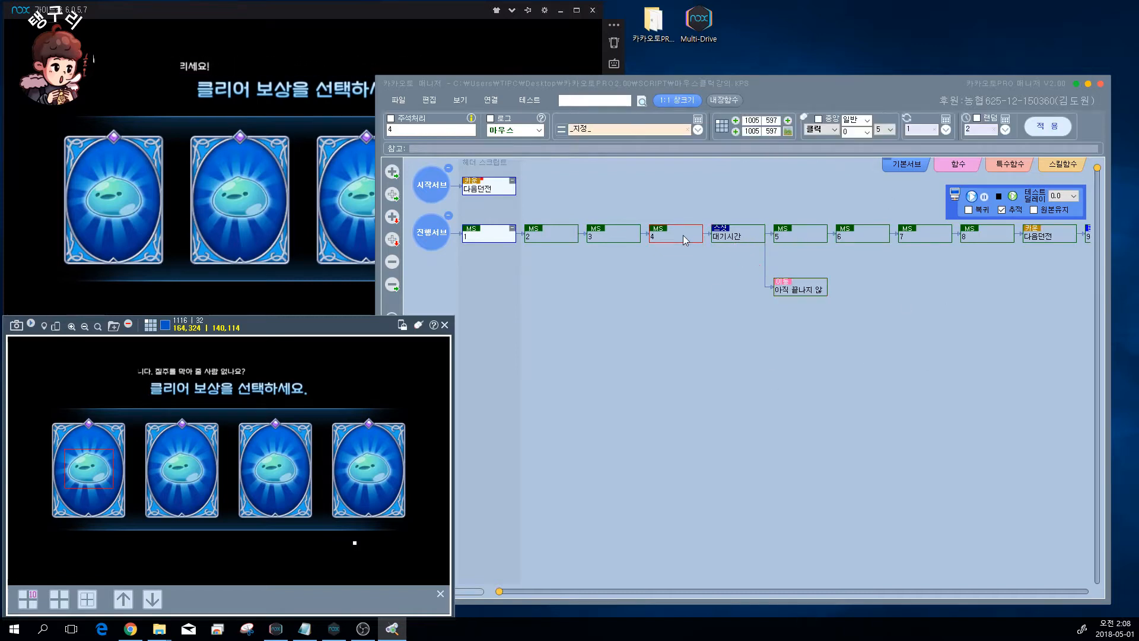
click(741, 238)
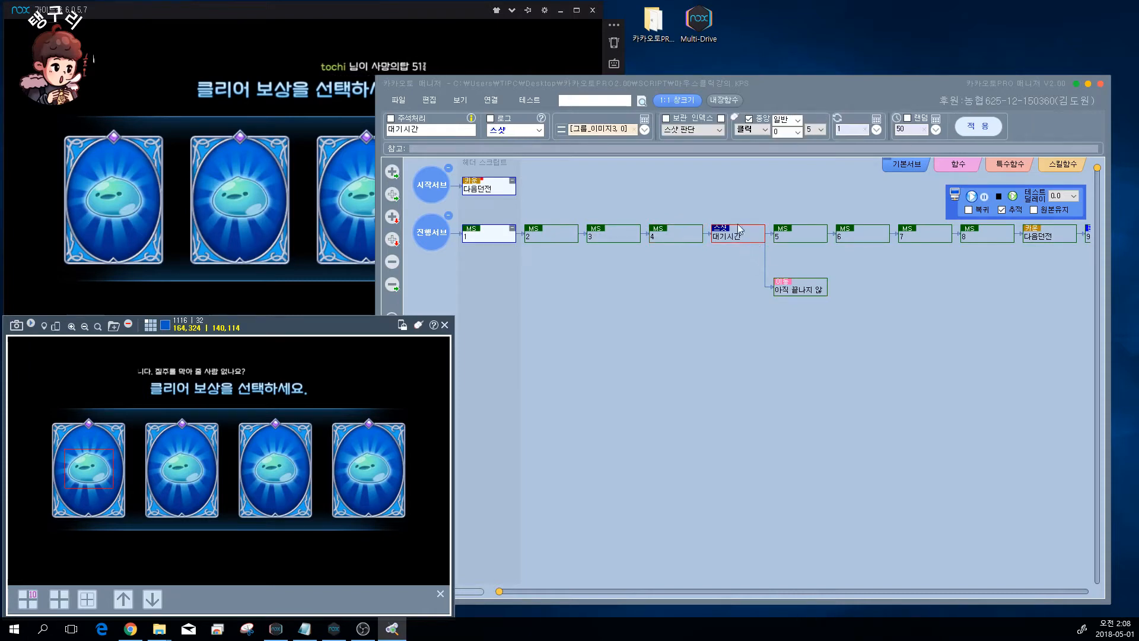
click(975, 127)
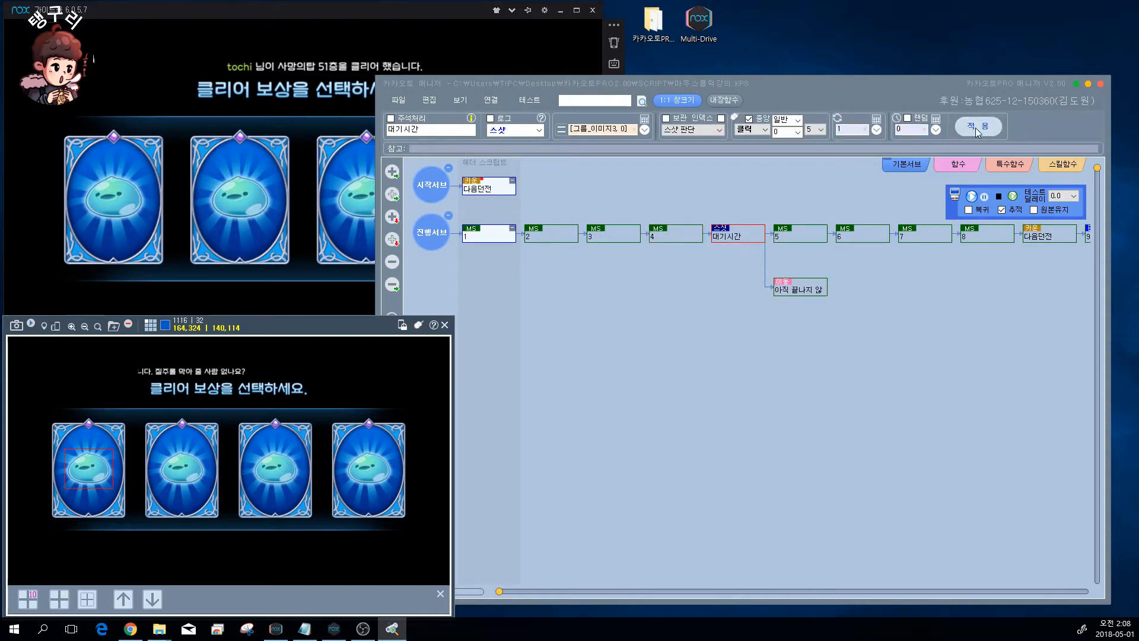
Rename the 대기시간 step as 끝난지확인 and apply the change.
click(789, 285)
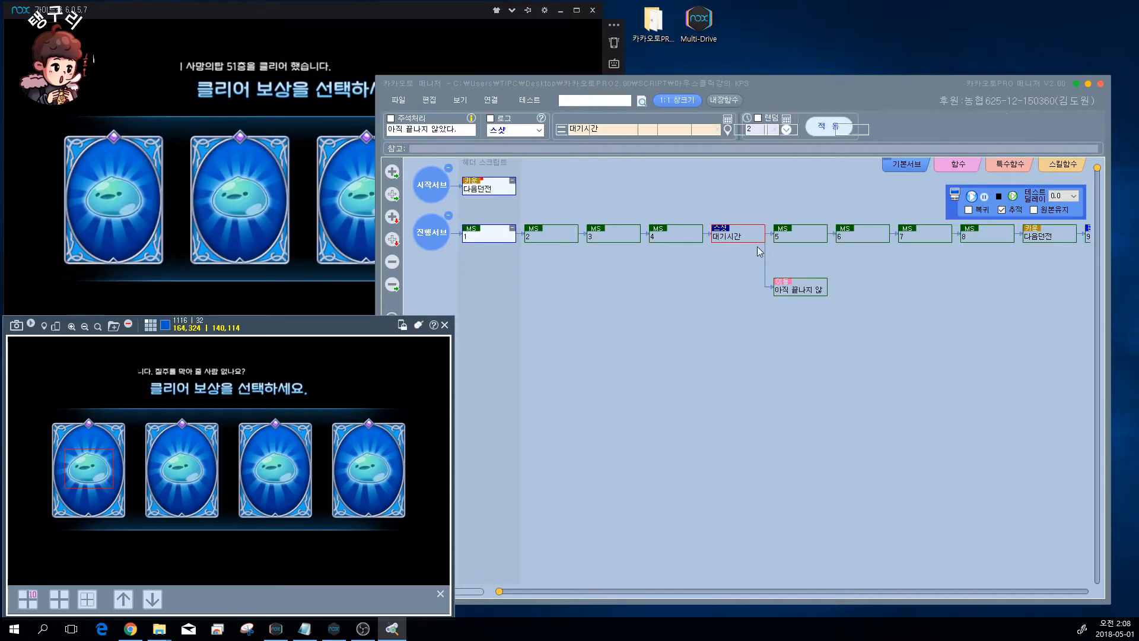
click(801, 289)
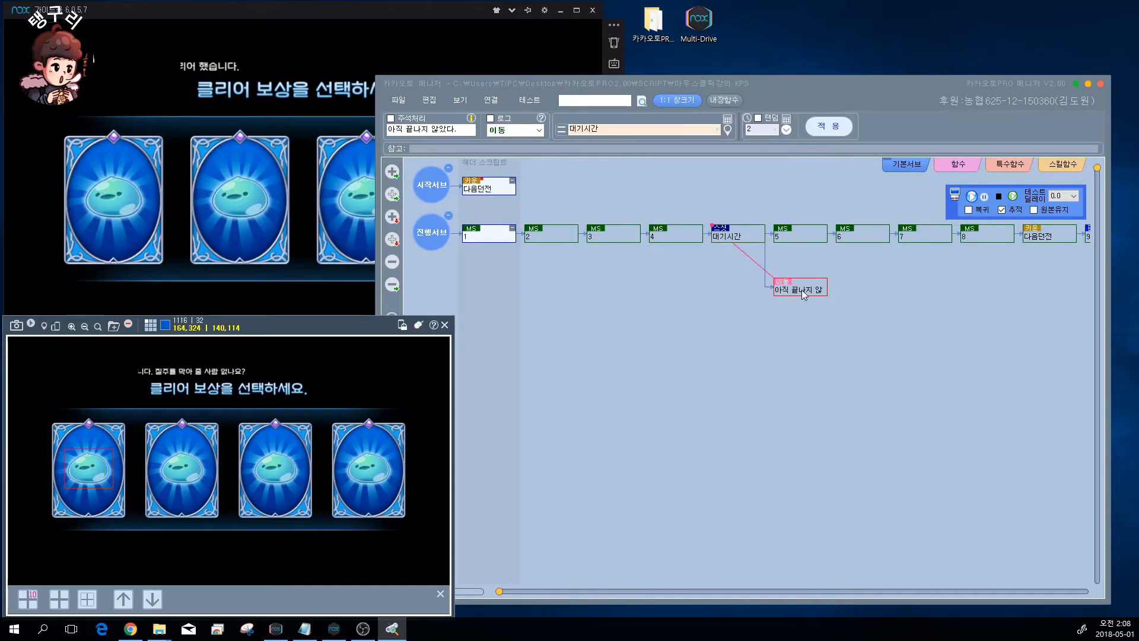
click(732, 240)
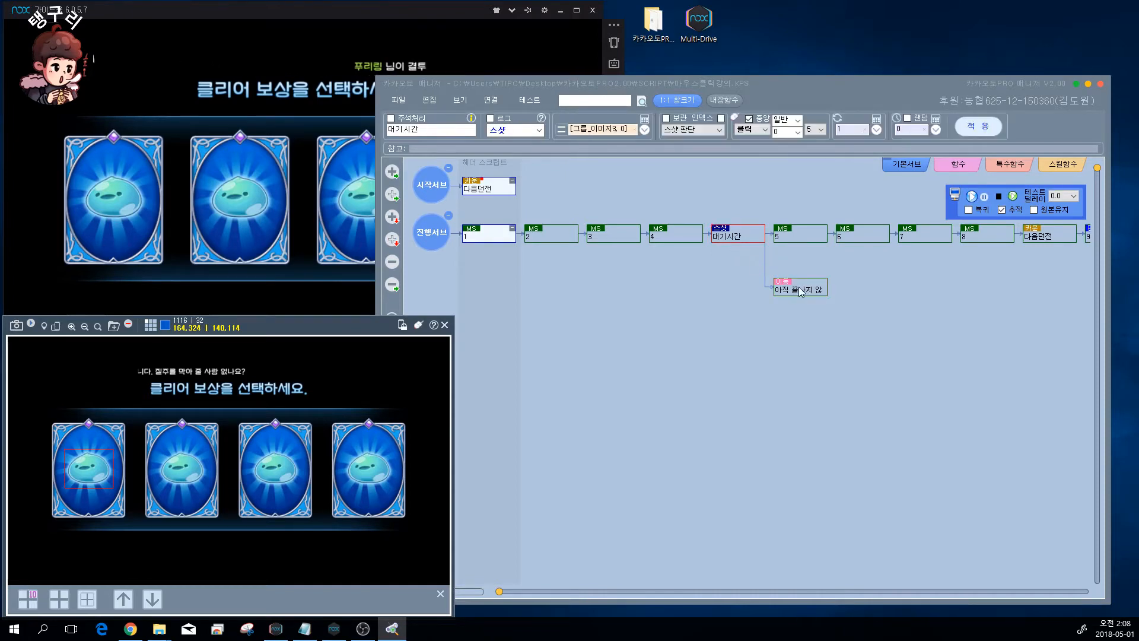
click(736, 236)
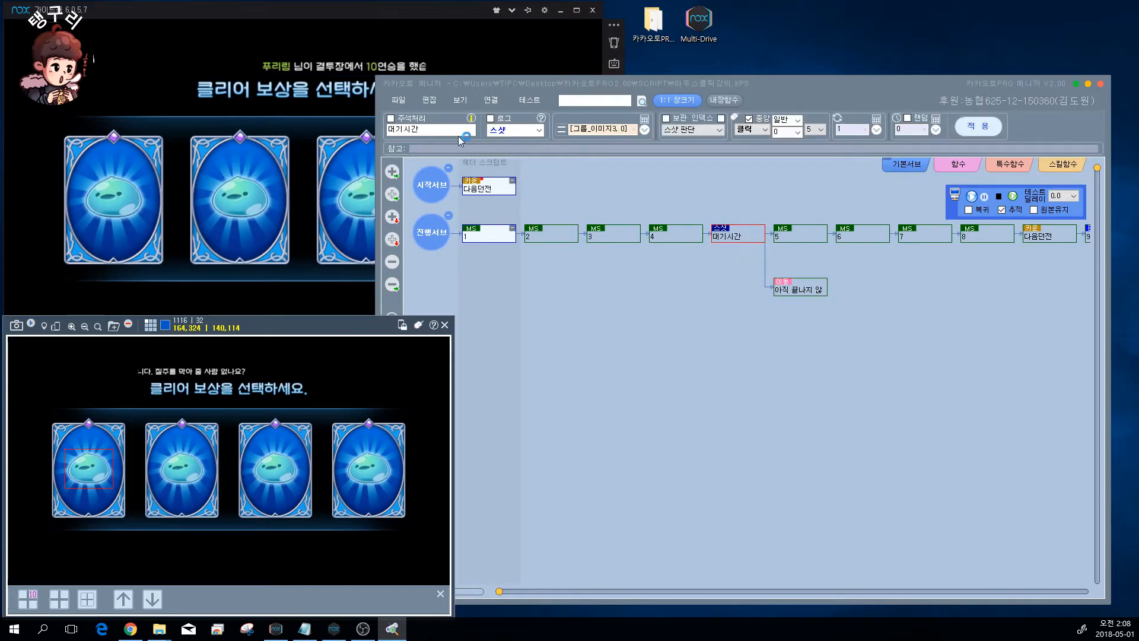
text(끝)
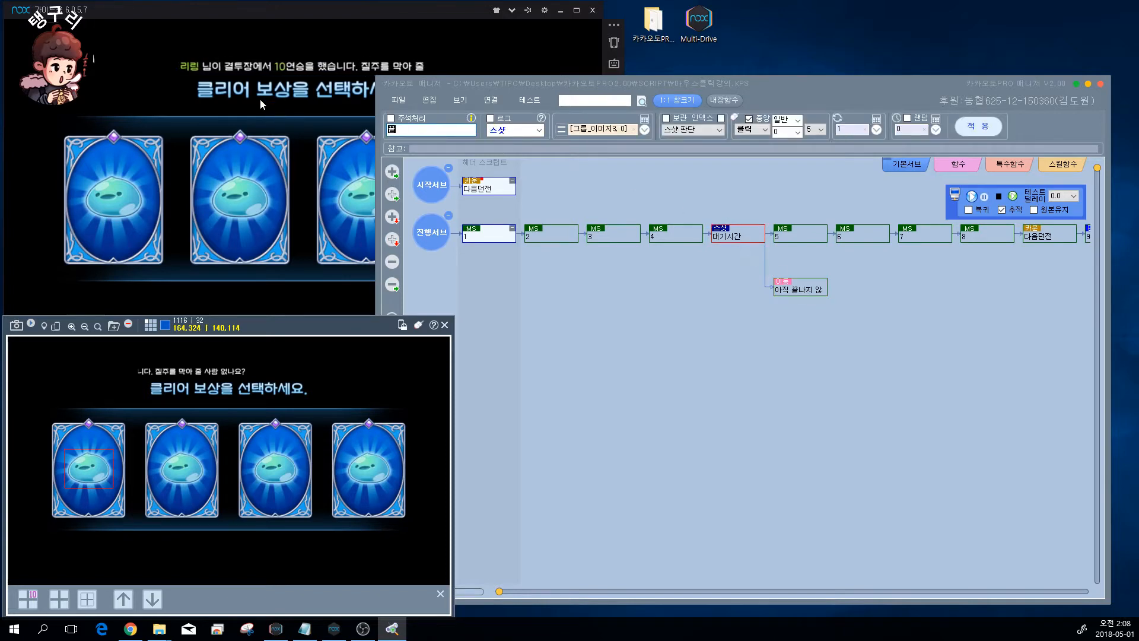
text(나ㄴ지 확인)
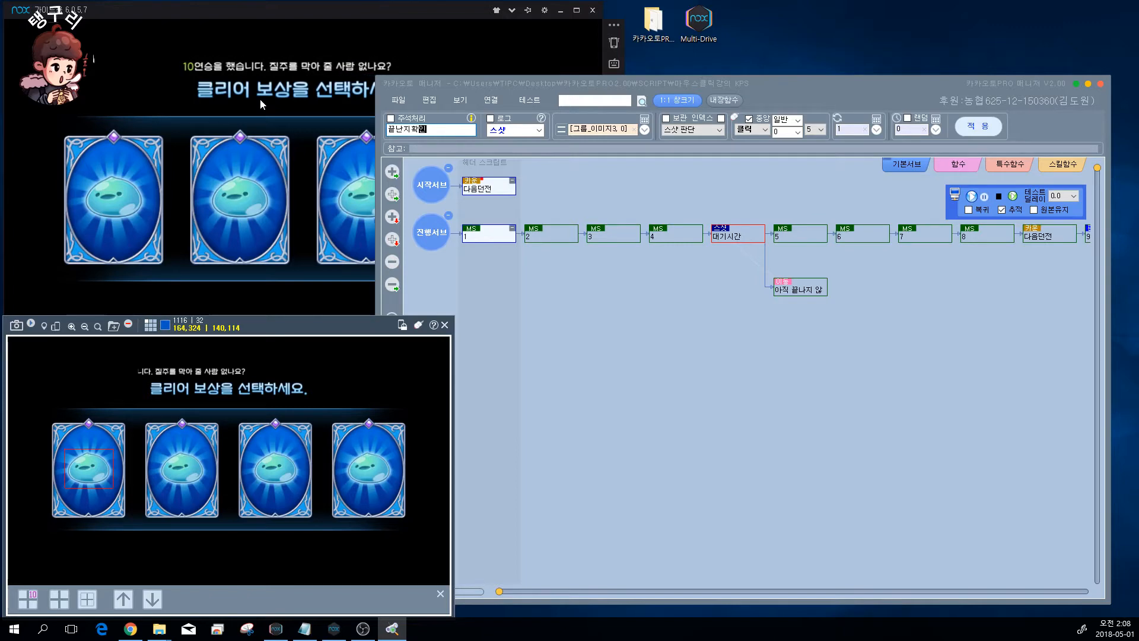
click(979, 126)
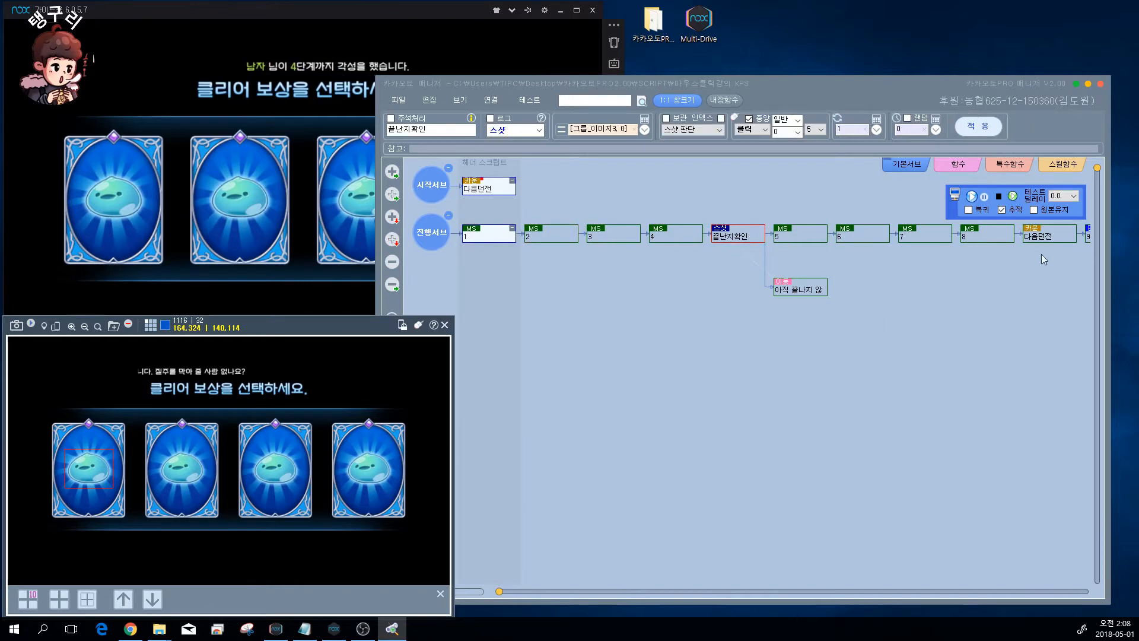
Pick the fourth reward card in the Nox game, continue past the win screen, and return to the script manager.
click(366, 40)
click(491, 208)
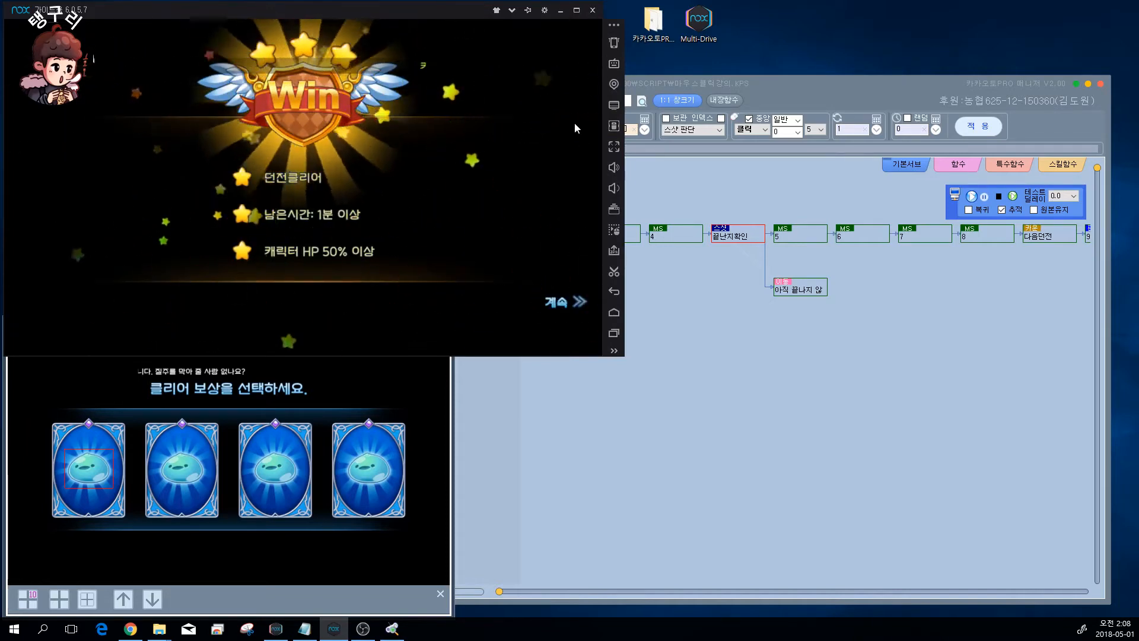
click(564, 301)
click(571, 262)
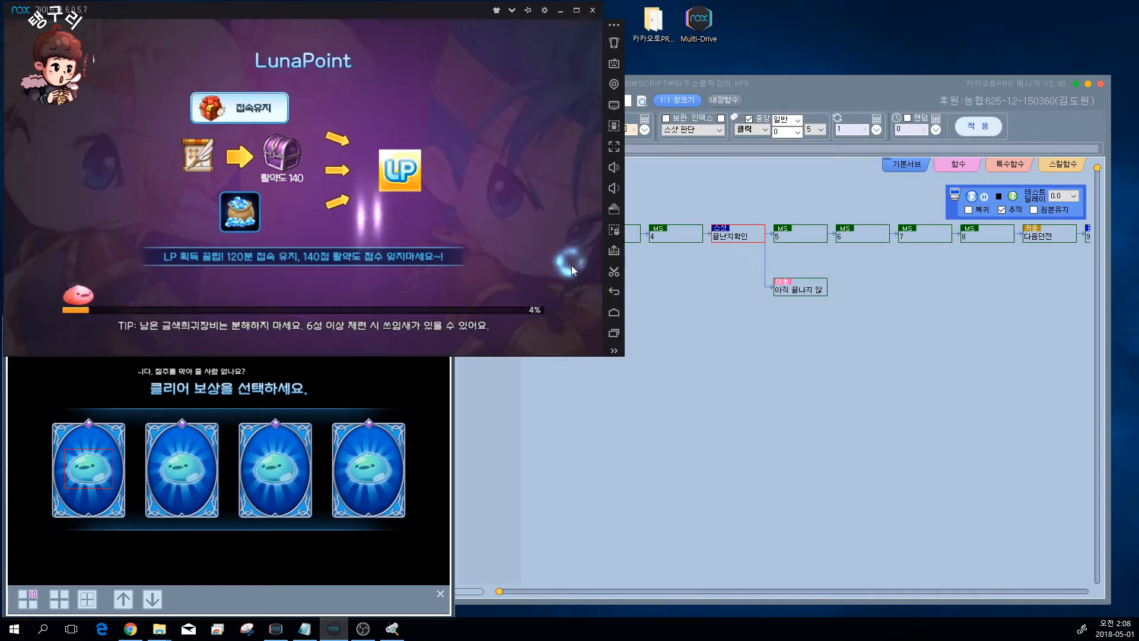
click(844, 345)
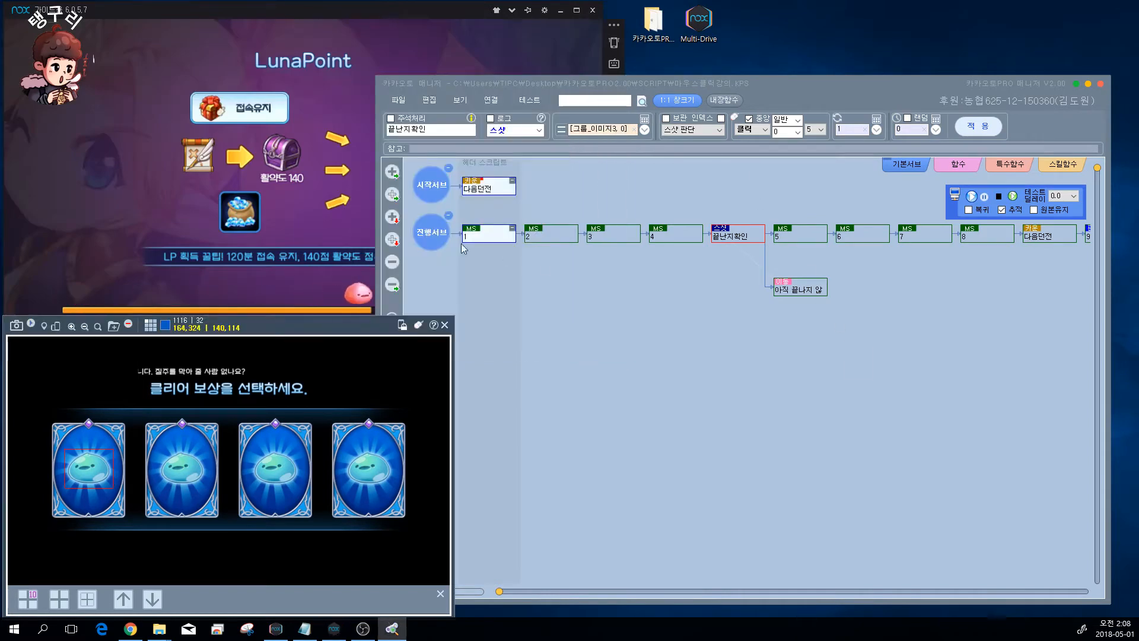
Start a test run of the macro from 시작서브, opening dungeon 1-1 and starting its adventure.
click(437, 197)
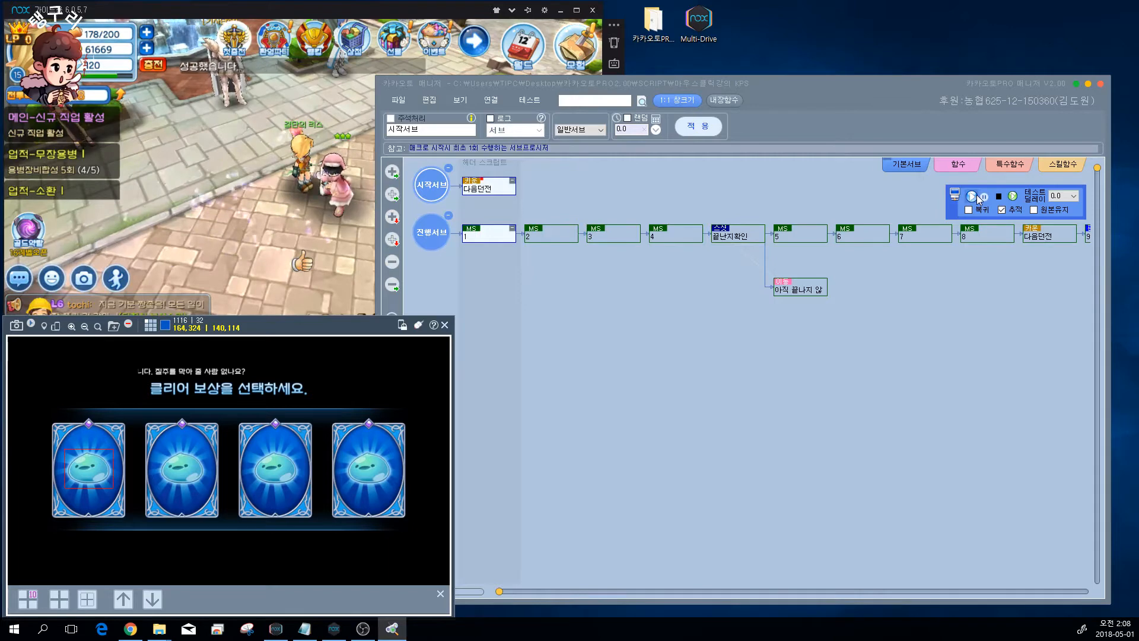
click(672, 232)
click(442, 189)
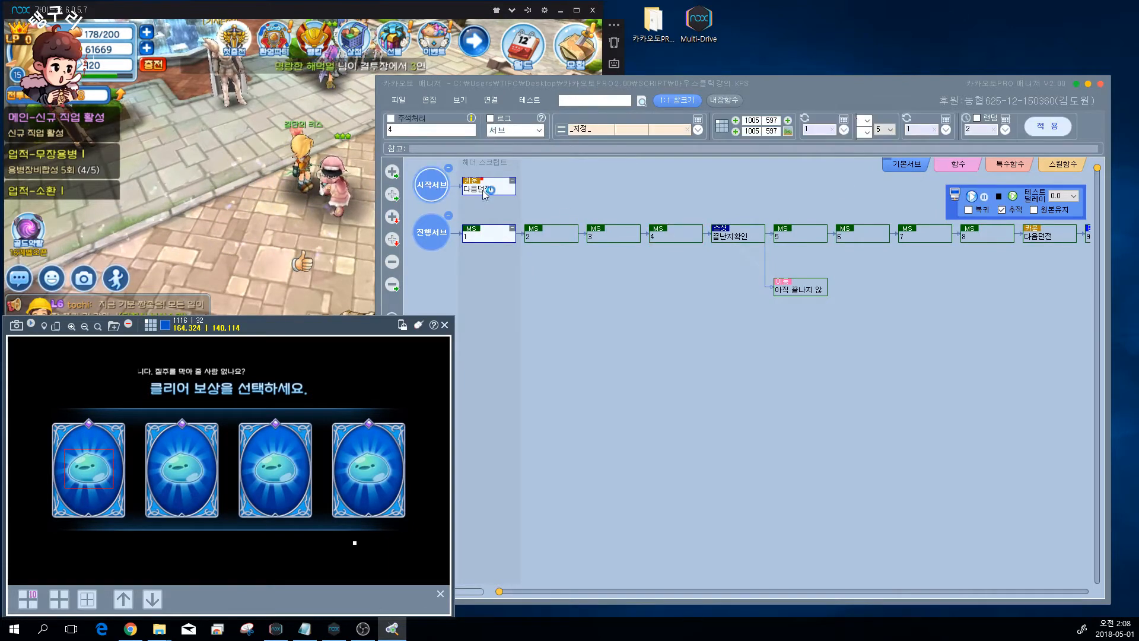
click(976, 195)
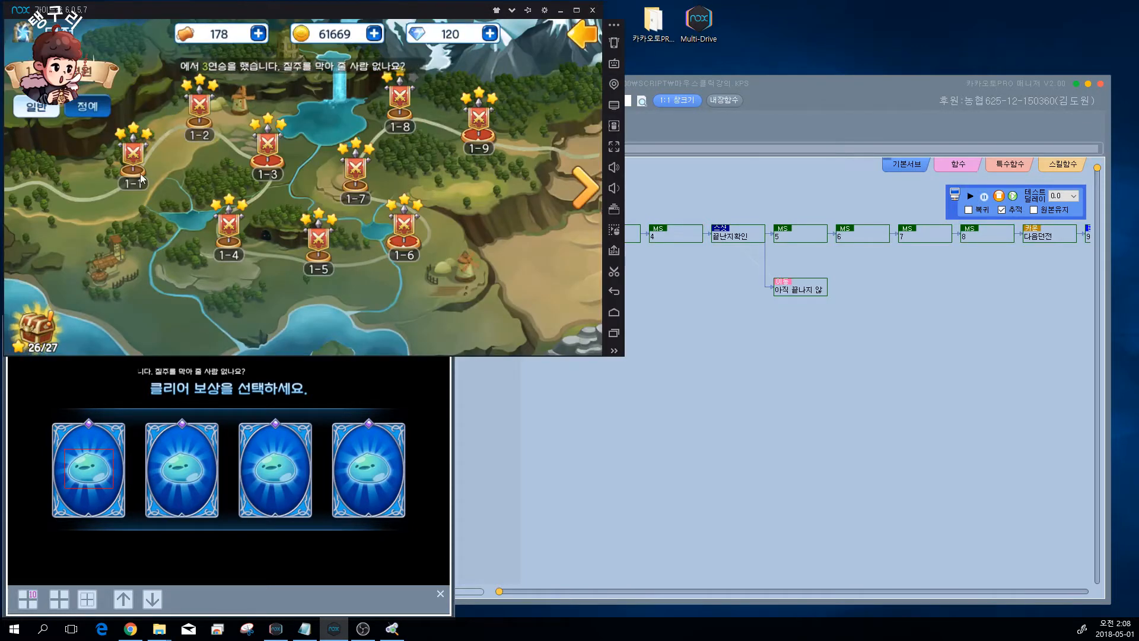
click(134, 180)
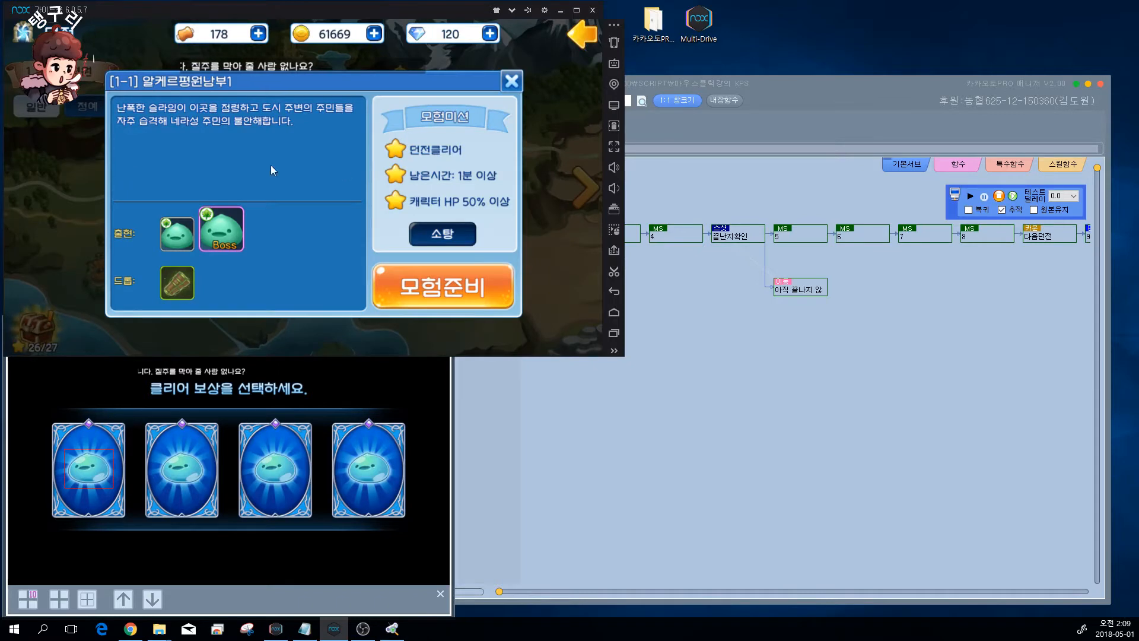
click(448, 299)
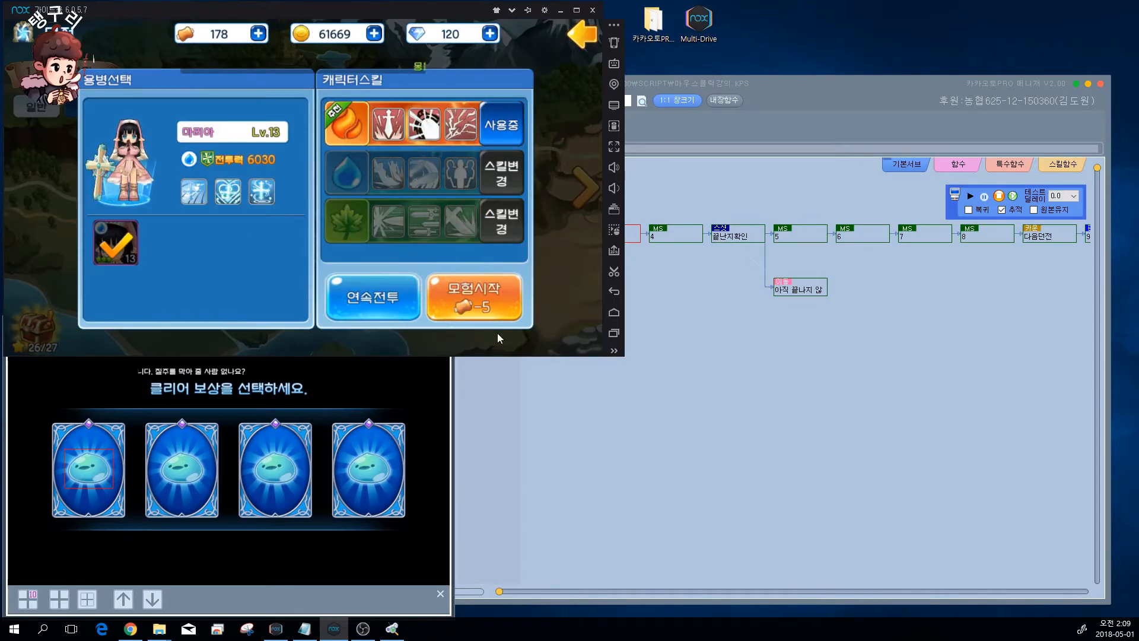
click(454, 283)
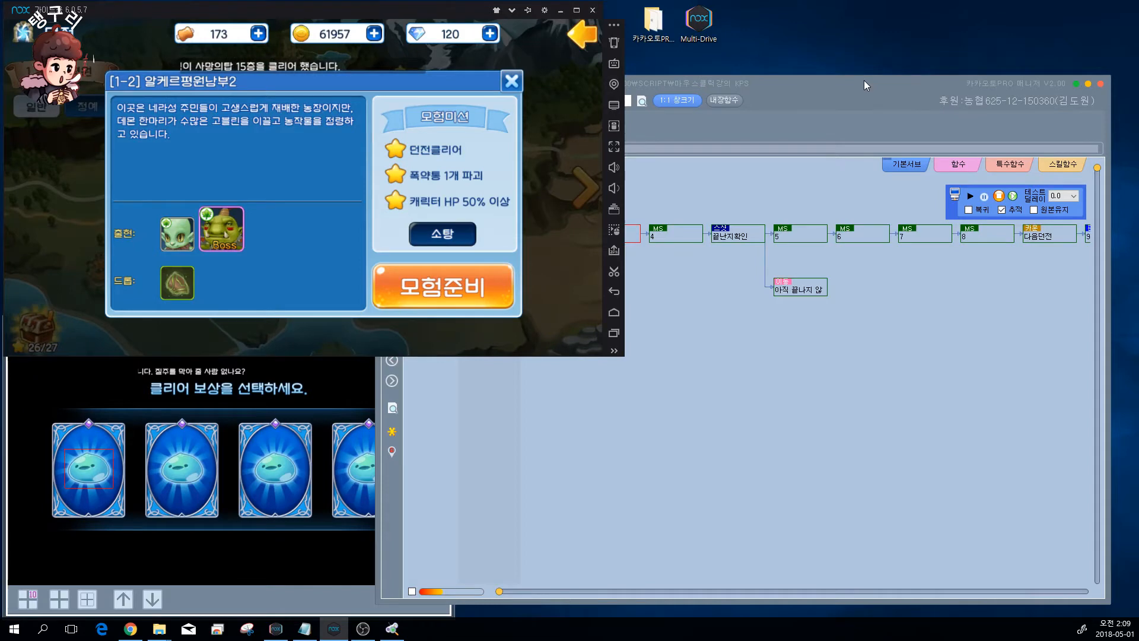
Stop the macro test run and review the click settings of steps 1 to 4, including step 4's delay.
click(864, 80)
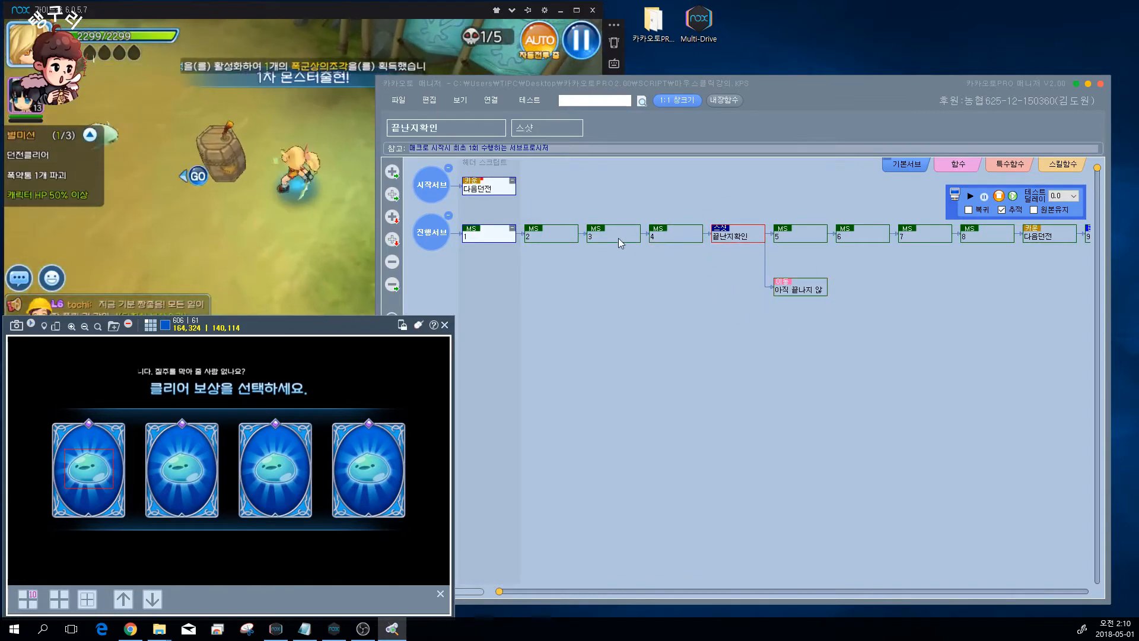
click(999, 196)
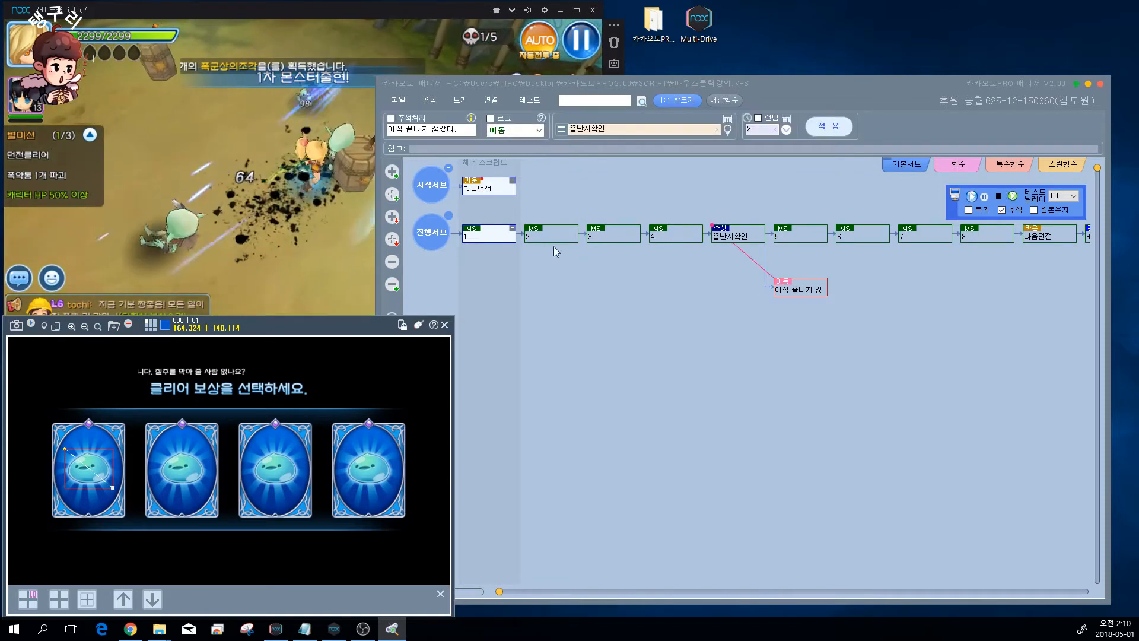
click(477, 236)
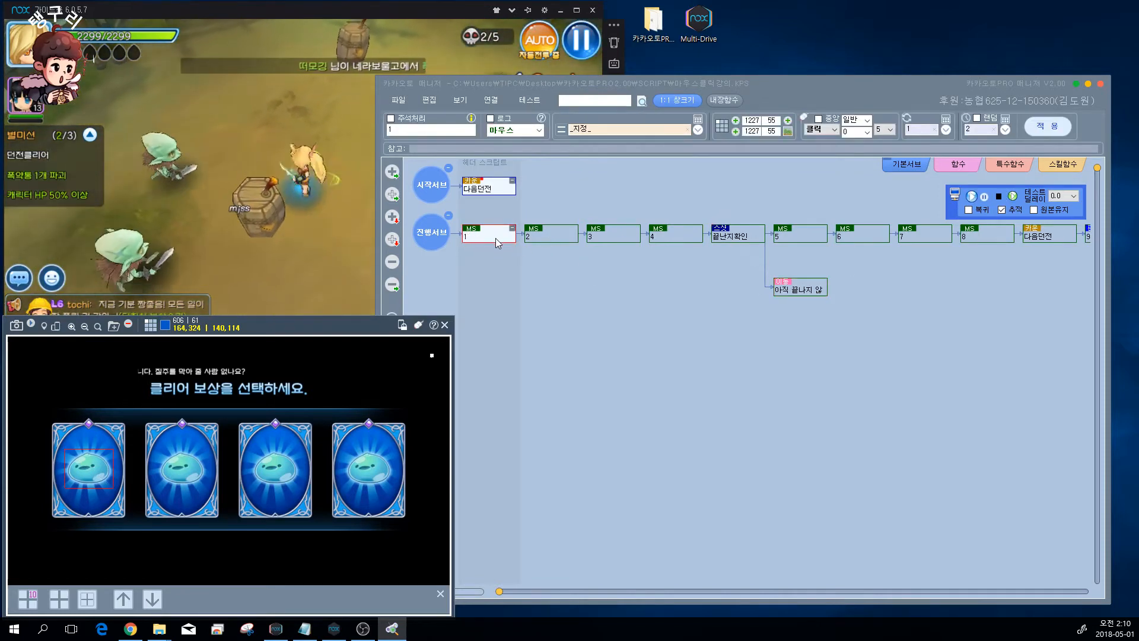
click(558, 237)
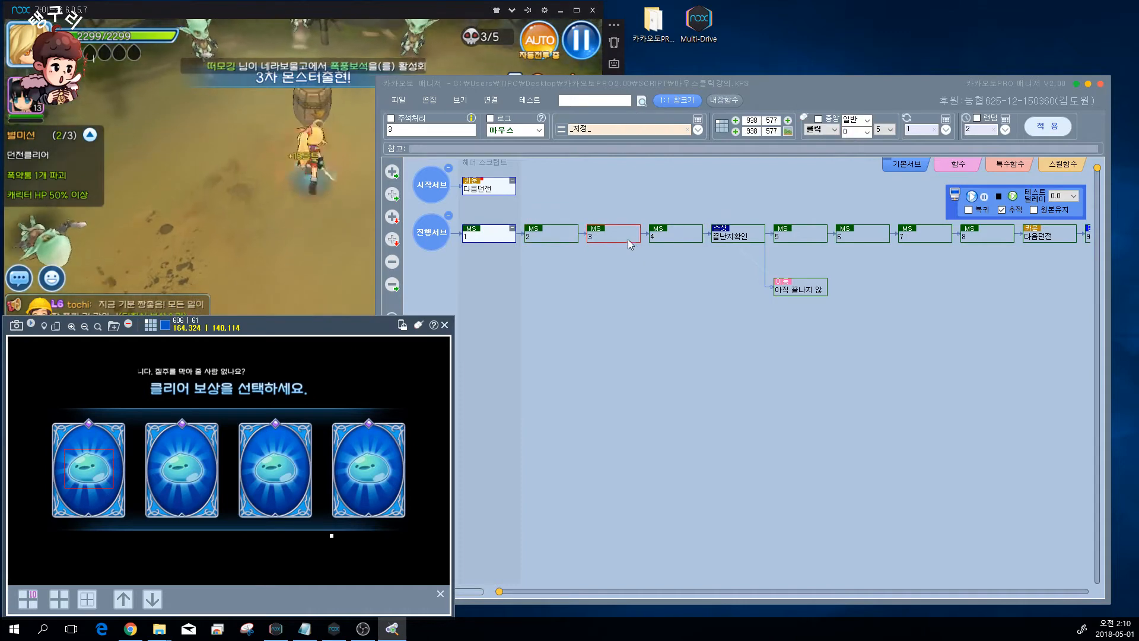
click(671, 234)
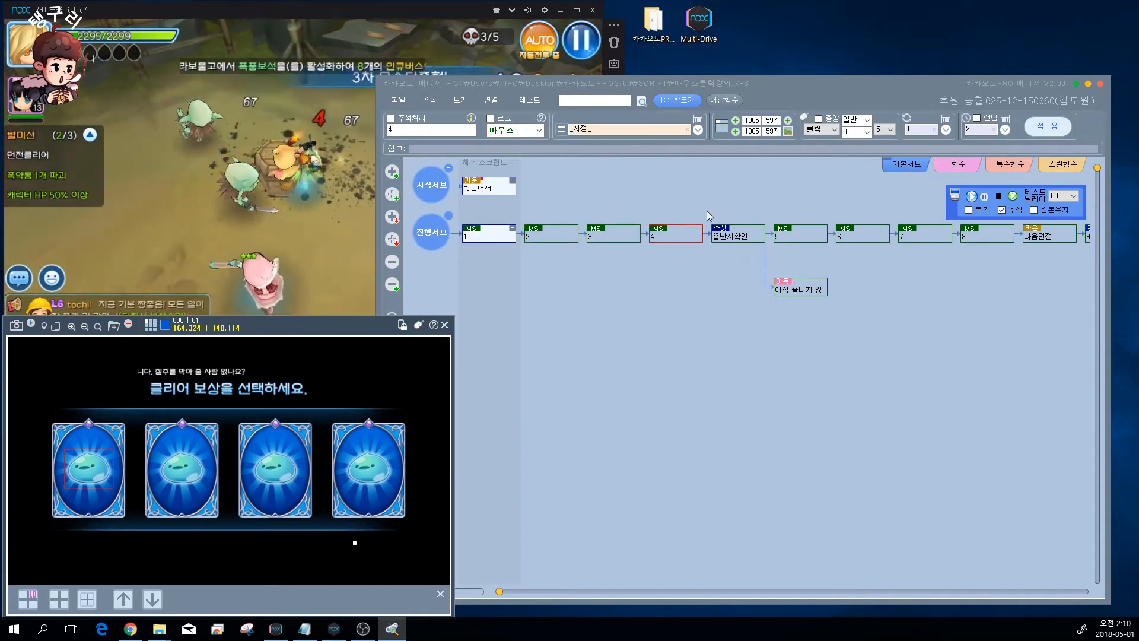
double_click(989, 134)
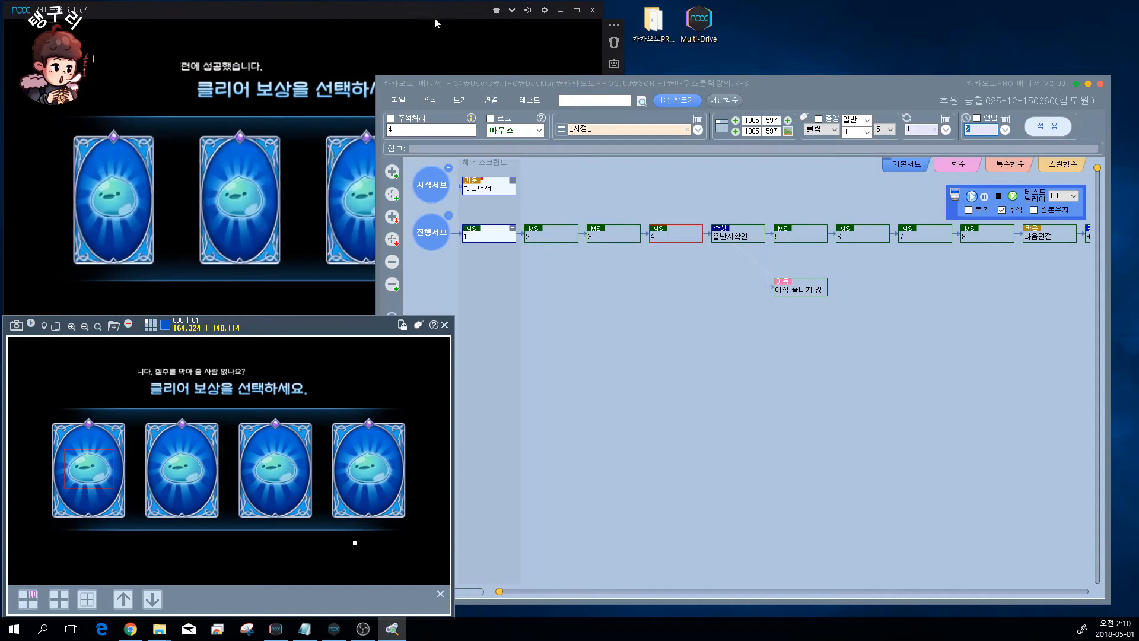
Switch to the Nox game, pick the fourth reward card and continue through the win screen.
click(433, 13)
click(501, 188)
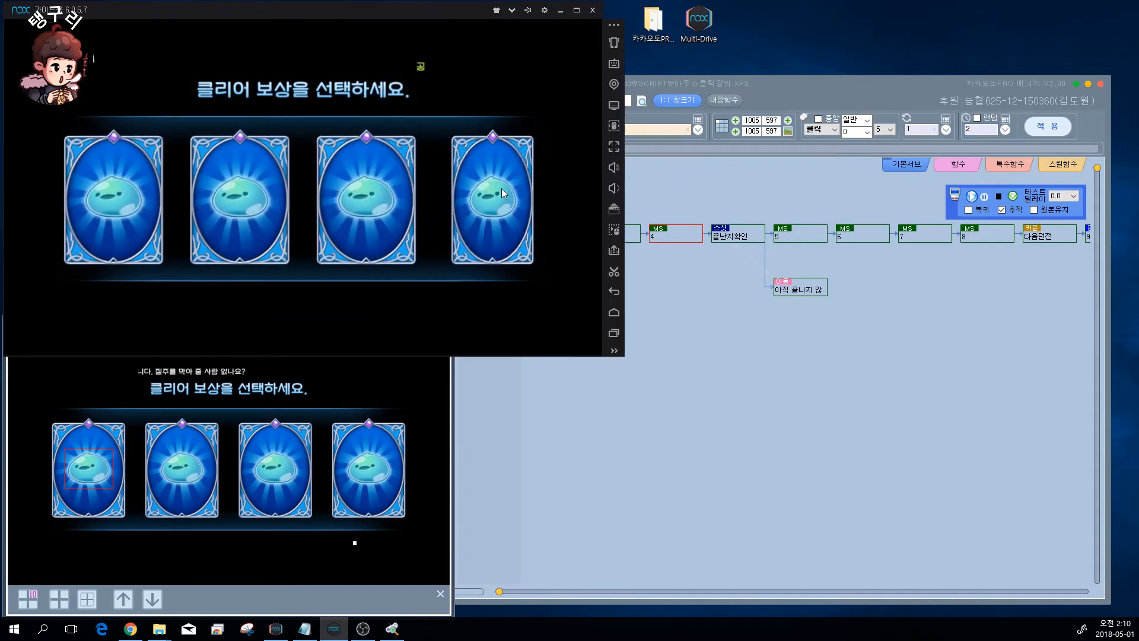
click(570, 303)
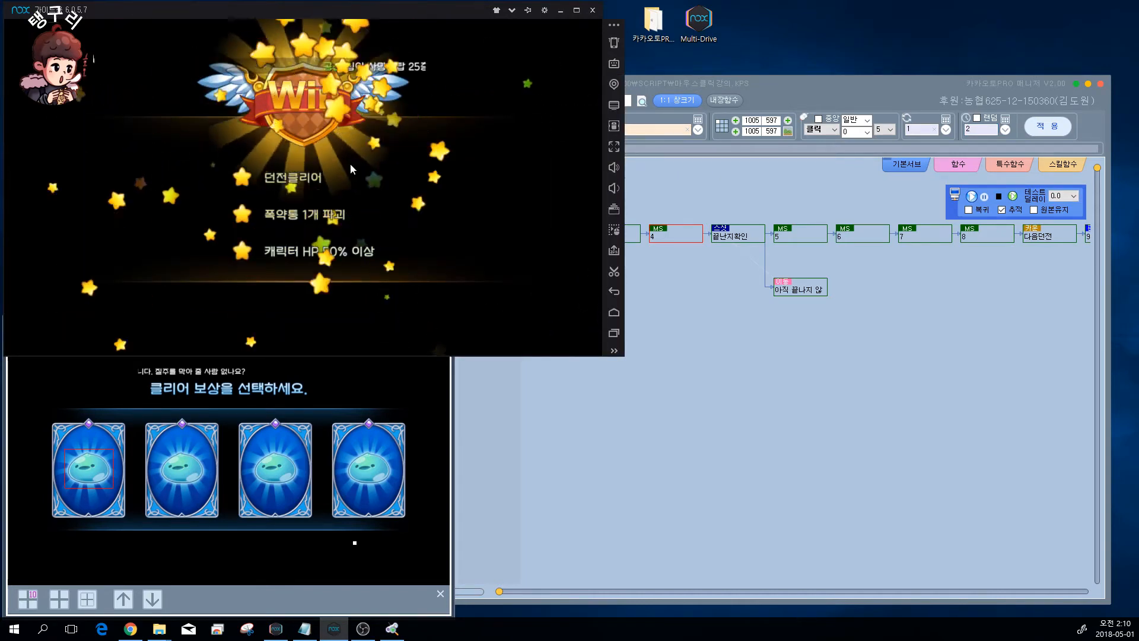
Continue past the Nox game's win screen, switch back to the script manager and go over steps 2 to 4.
click(571, 259)
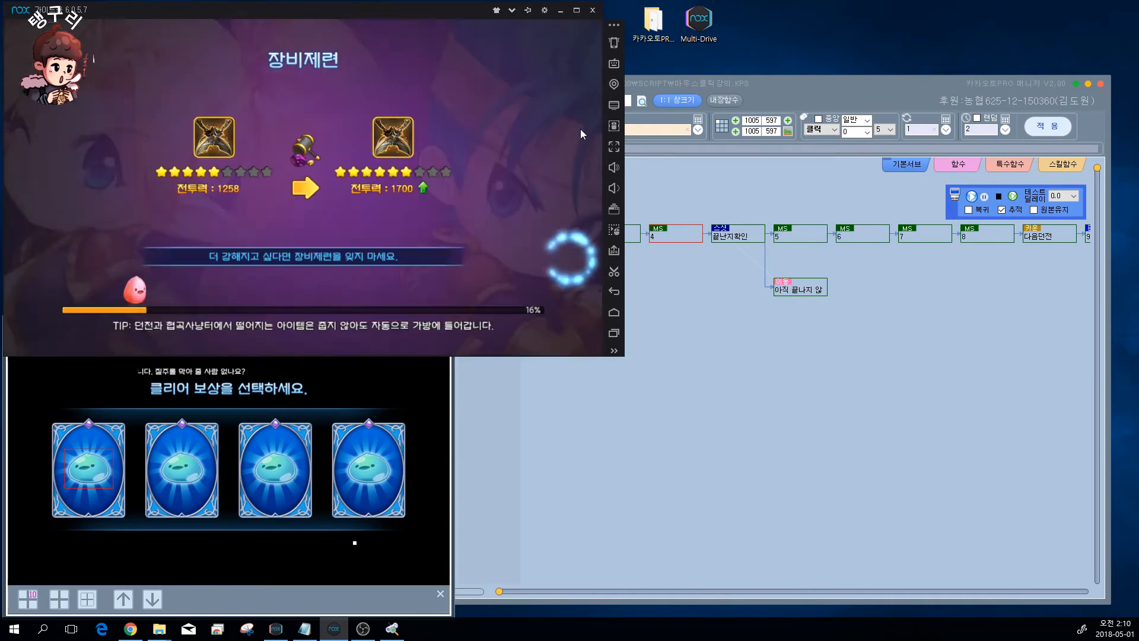
click(663, 84)
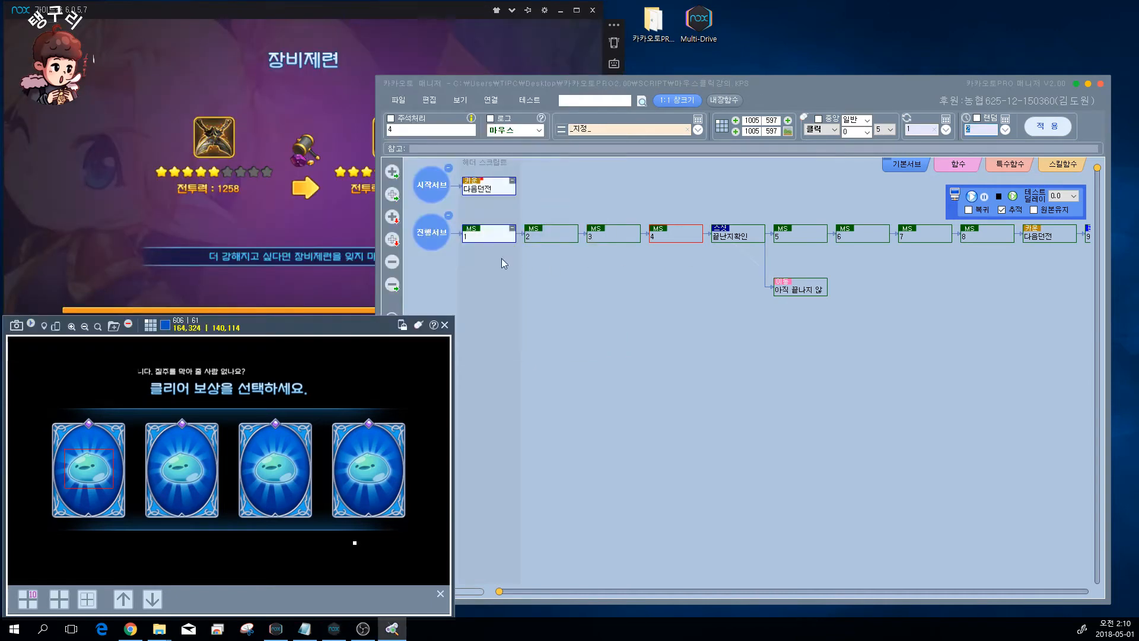
click(552, 234)
click(632, 235)
click(682, 235)
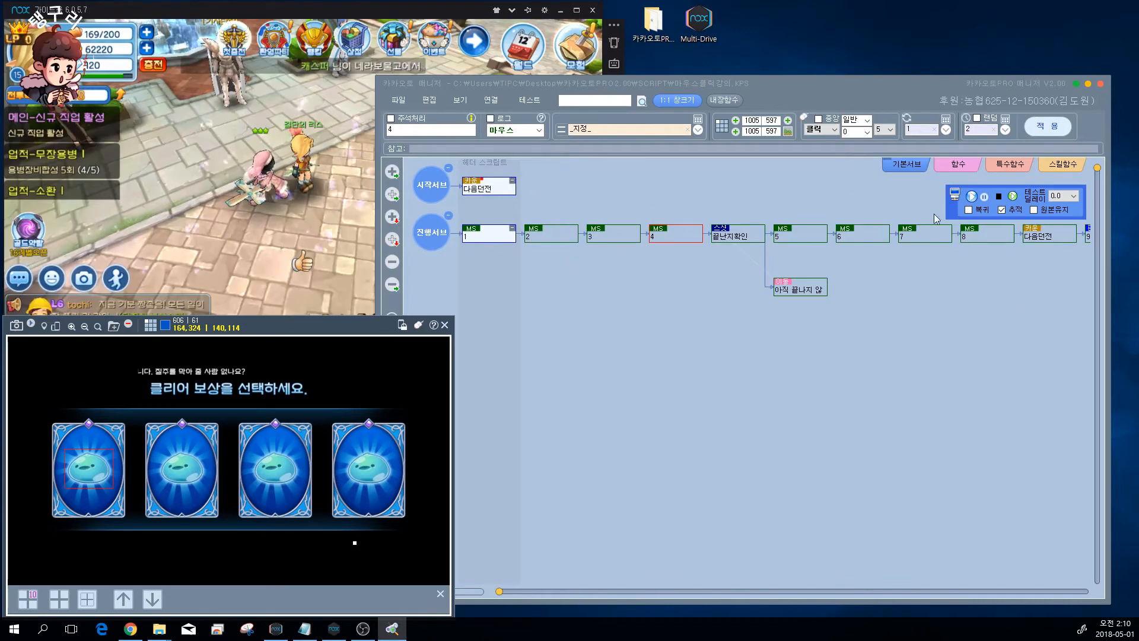
Open the group list (그룹목록), inspect the 1_2 click coordinates and look through the main image groups (메인이미지).
click(458, 101)
click(510, 159)
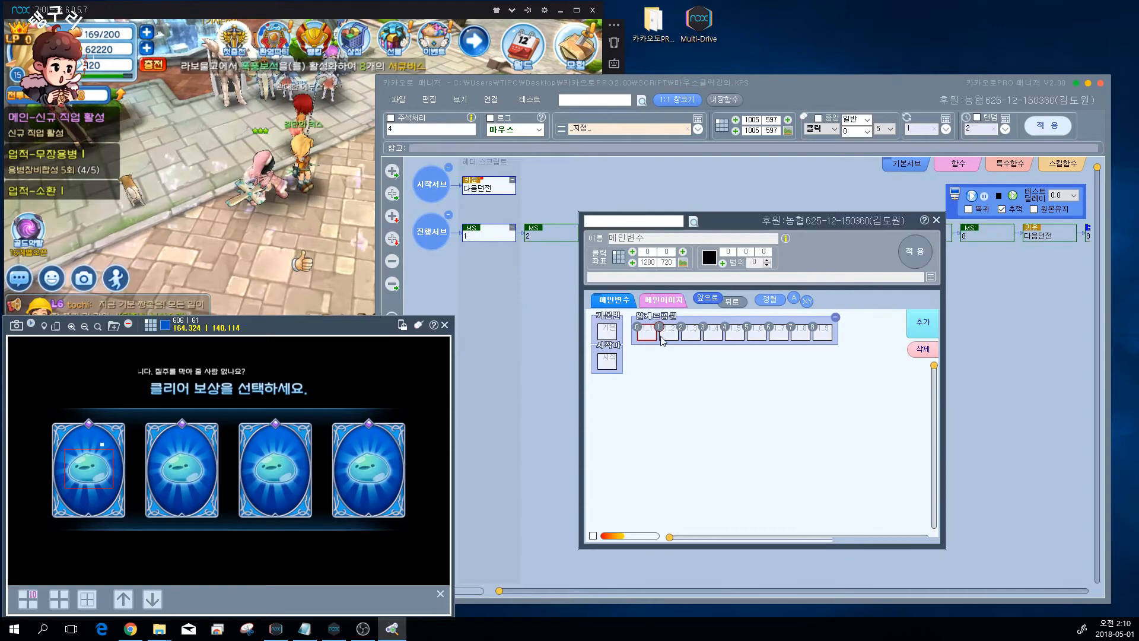
click(673, 338)
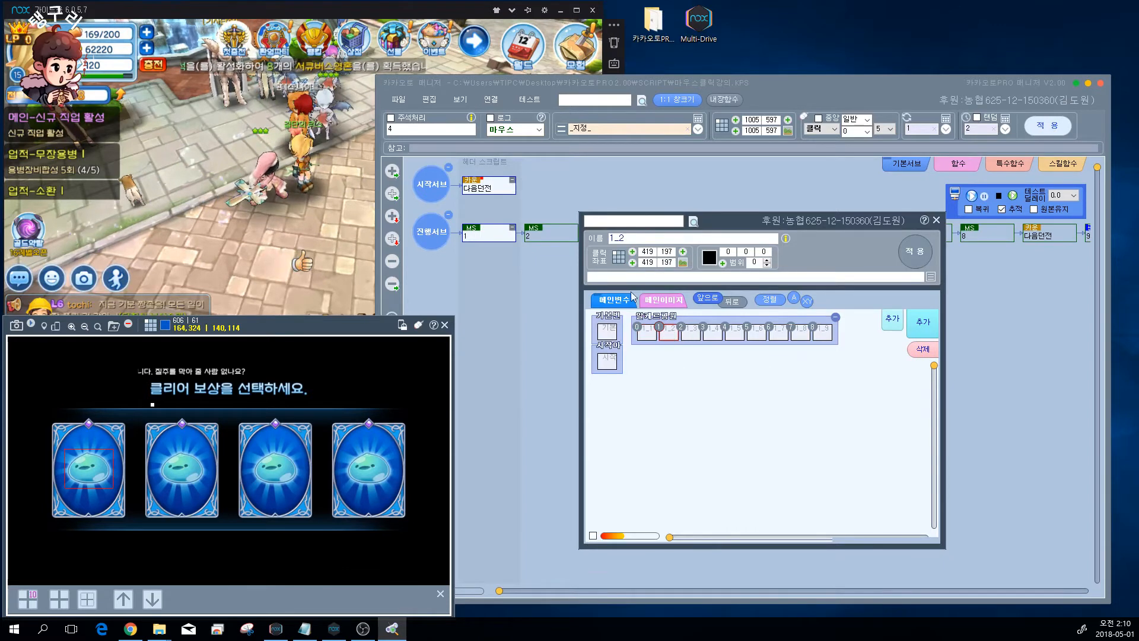
click(669, 301)
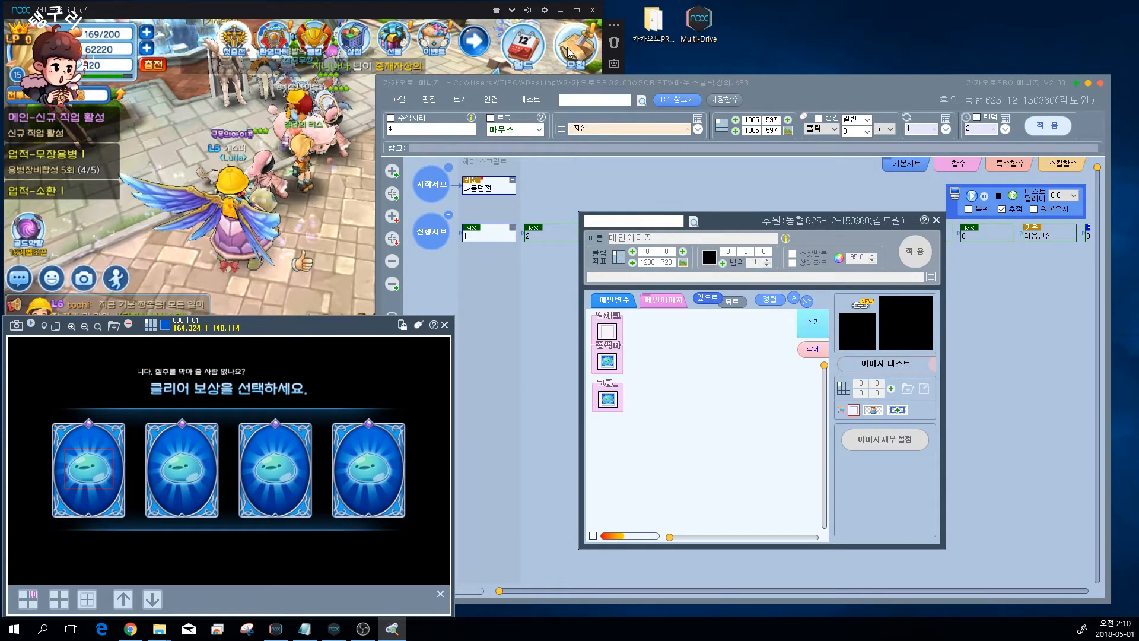
click(380, 15)
click(668, 82)
click(465, 101)
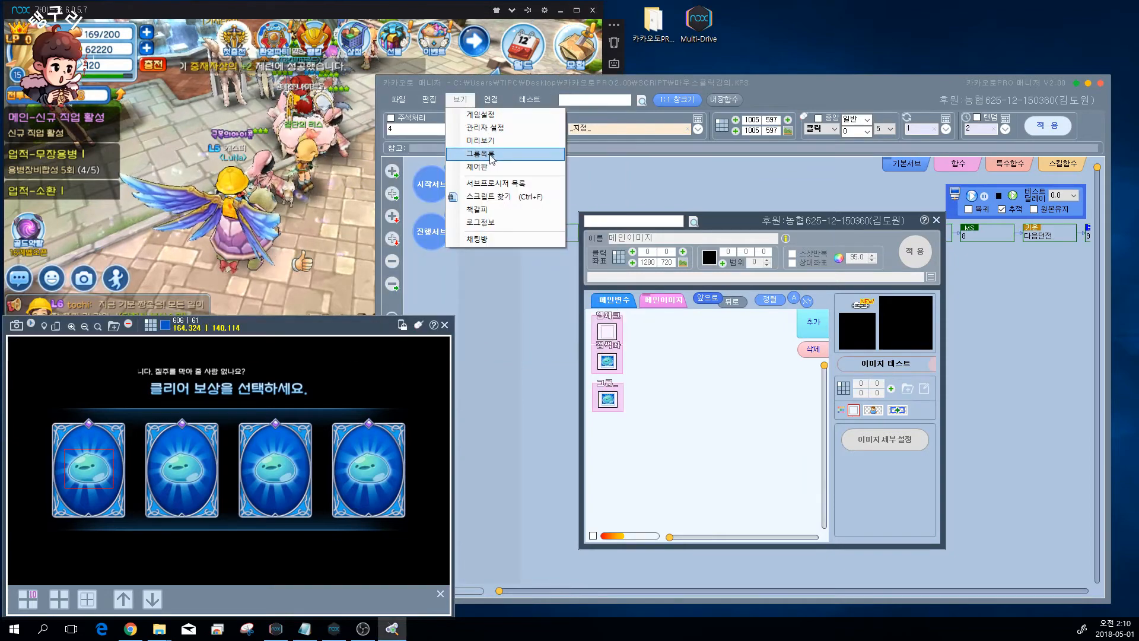
click(490, 155)
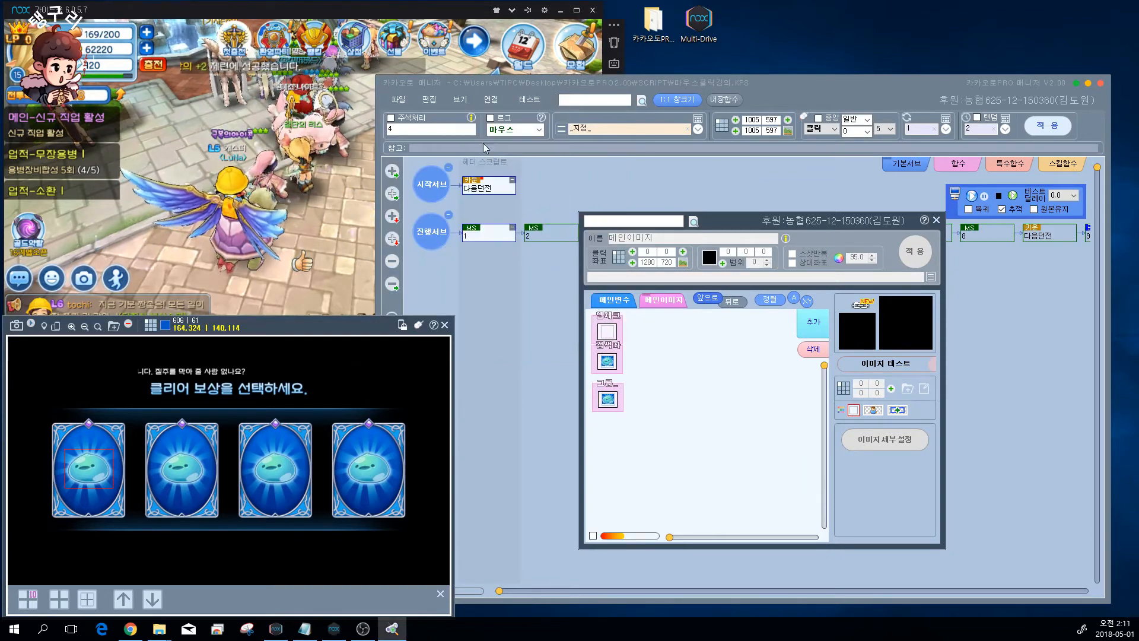
Recapture the game's town screen and add three image slots to the reward card's group, placing the card image in the third slot.
click(16, 325)
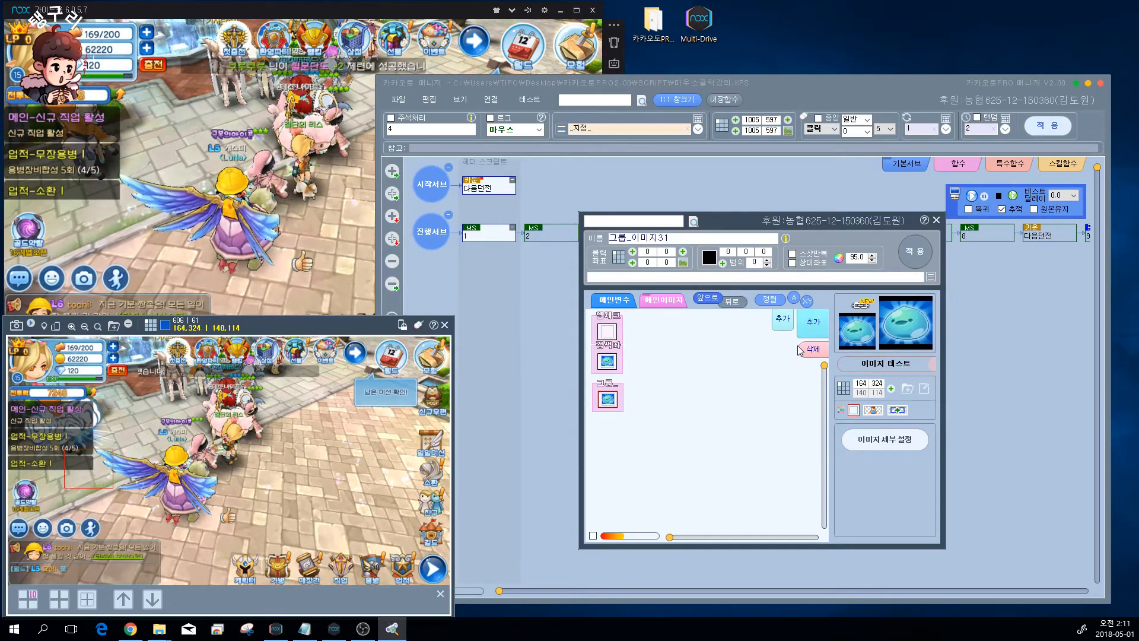
click(772, 322)
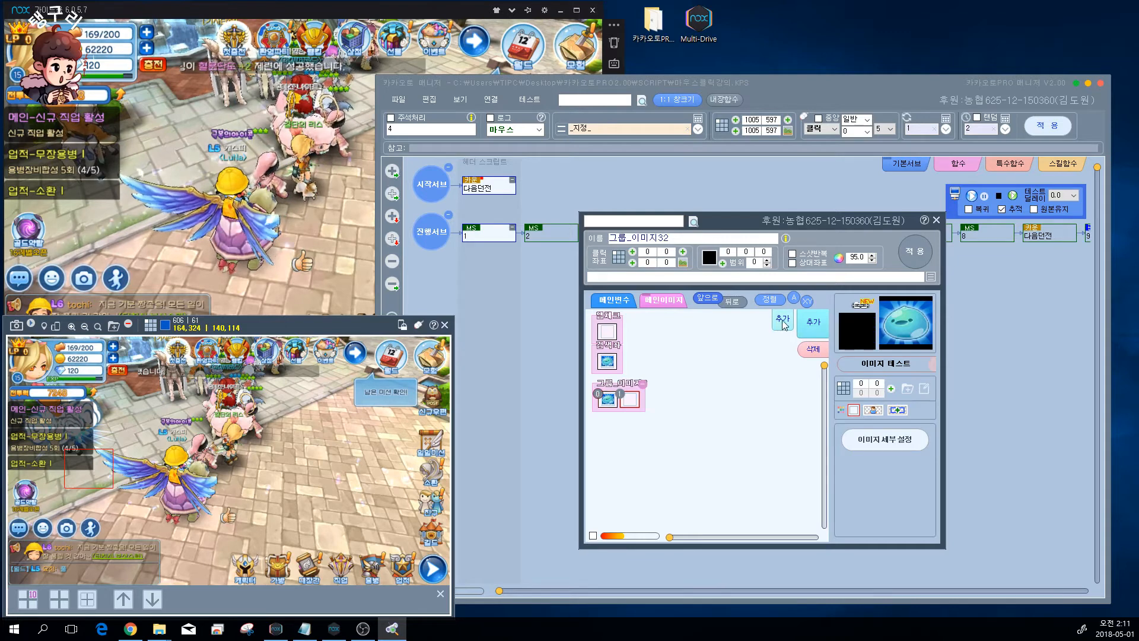
click(771, 322)
click(771, 322)
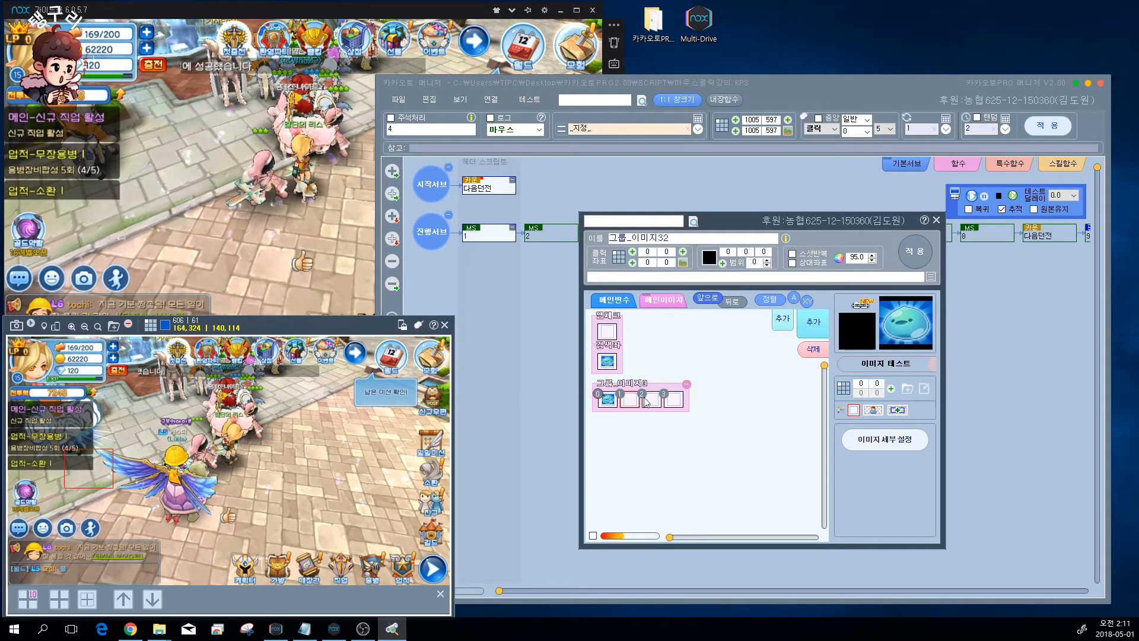
click(707, 297)
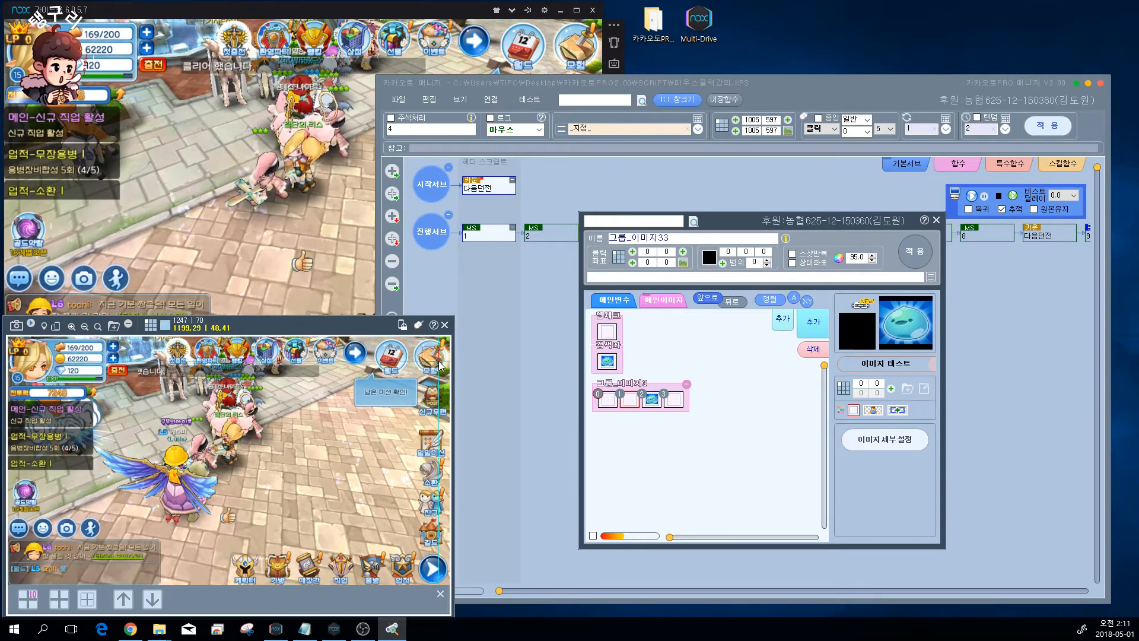
Register the 24 by 24 area at 1212,43 on the adventure icon as the group's first image and name it 1.
click(512, 62)
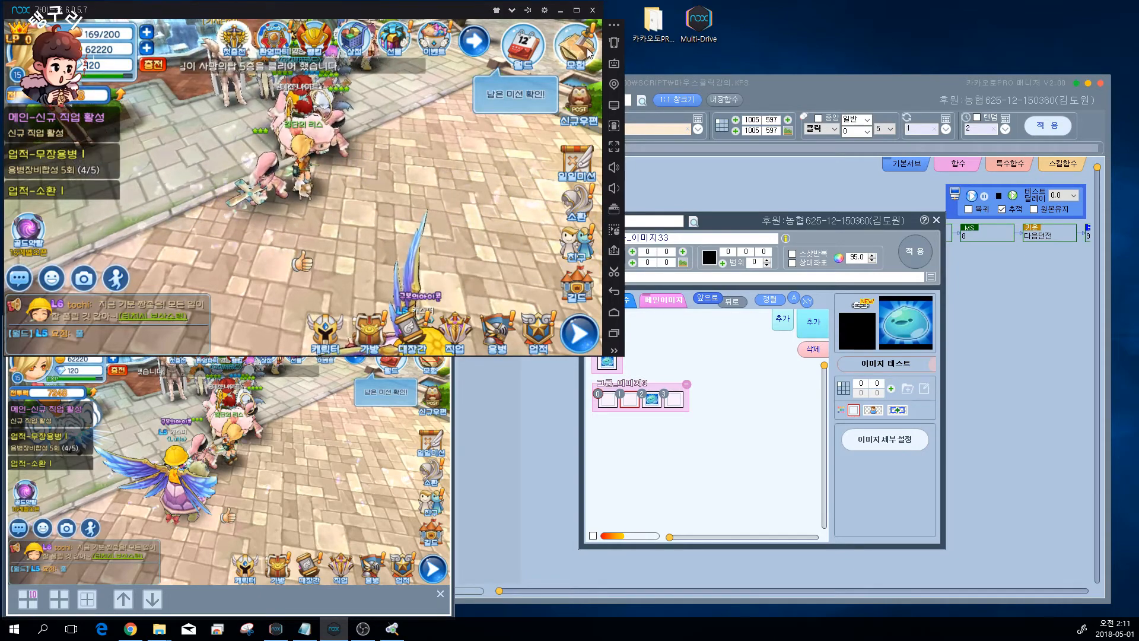
click(474, 383)
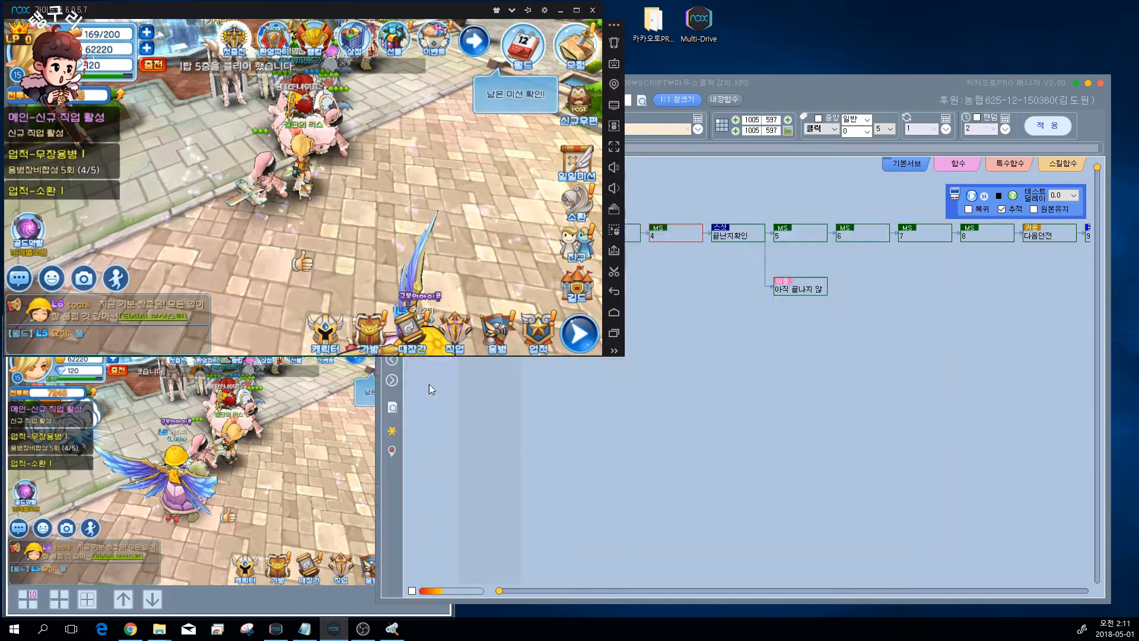
click(295, 594)
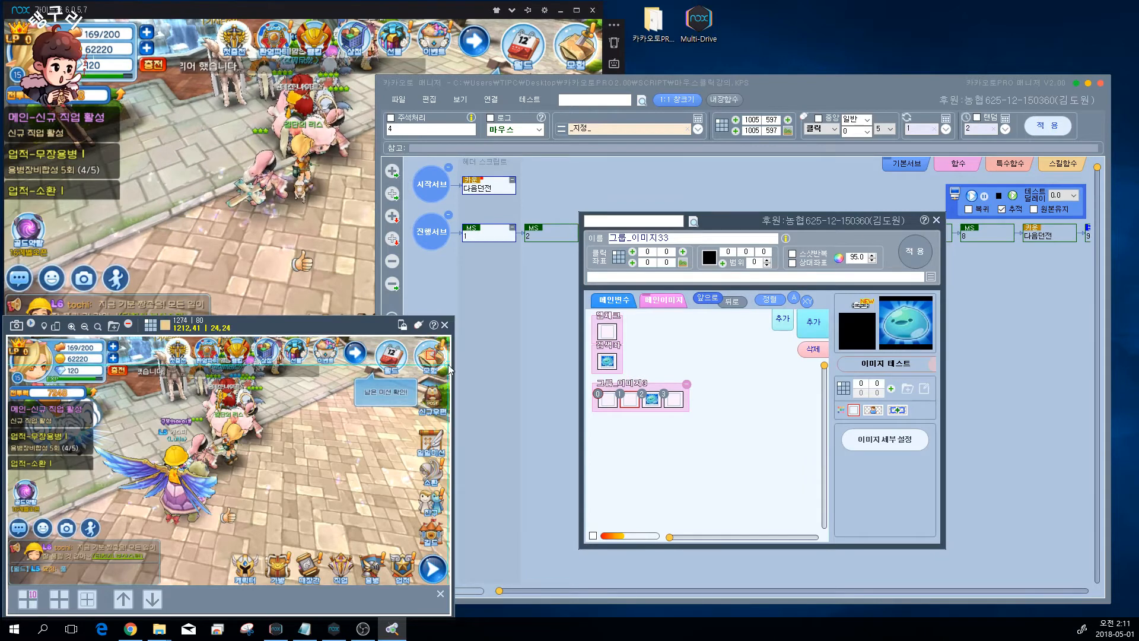
click(607, 399)
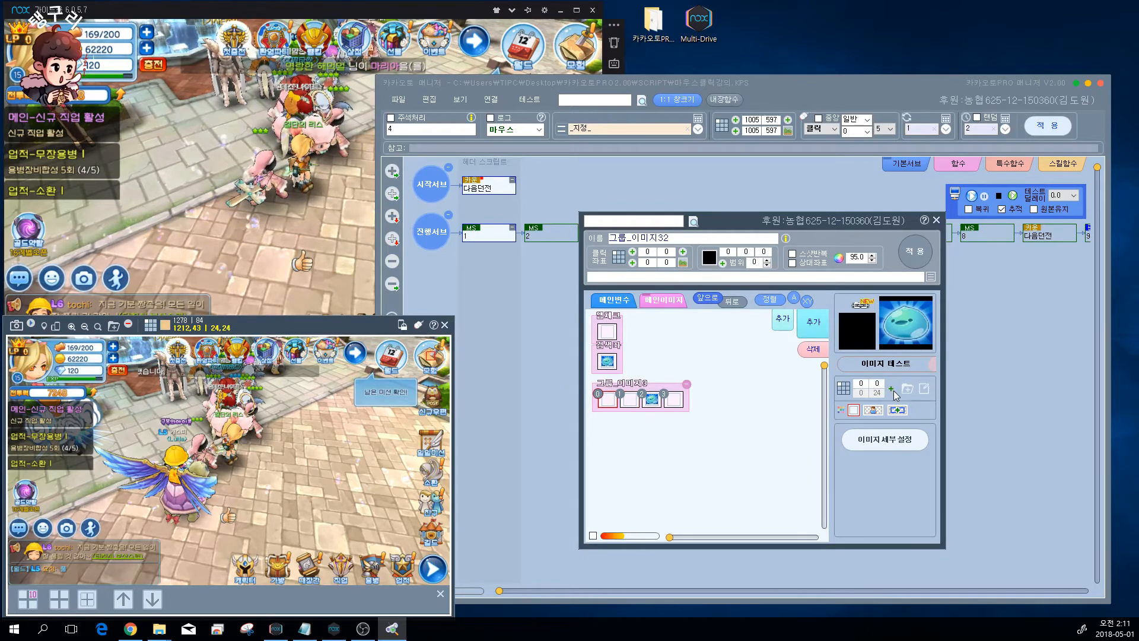
click(923, 258)
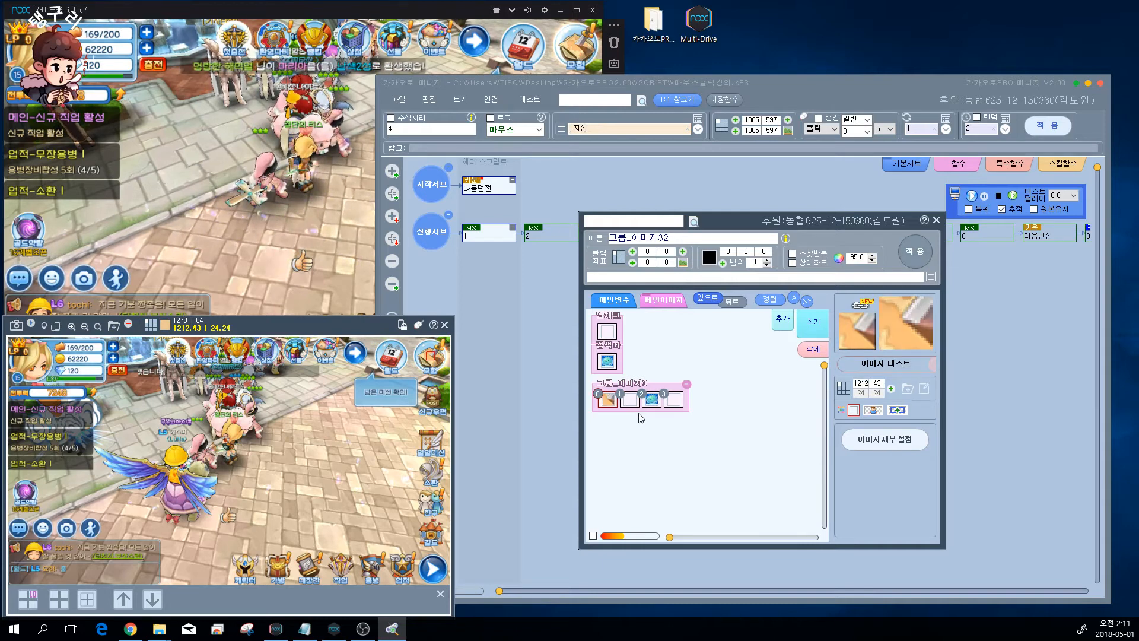
Select the group's second image slot, open the adventure dungeon map in the Nox game and move the group list aside.
click(676, 399)
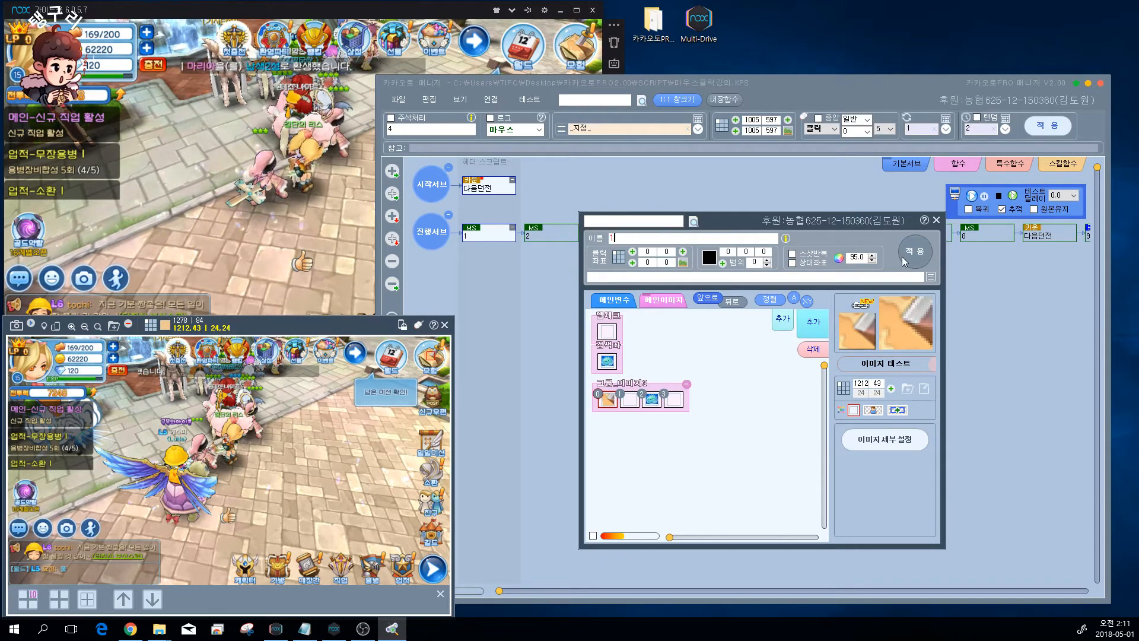
click(678, 399)
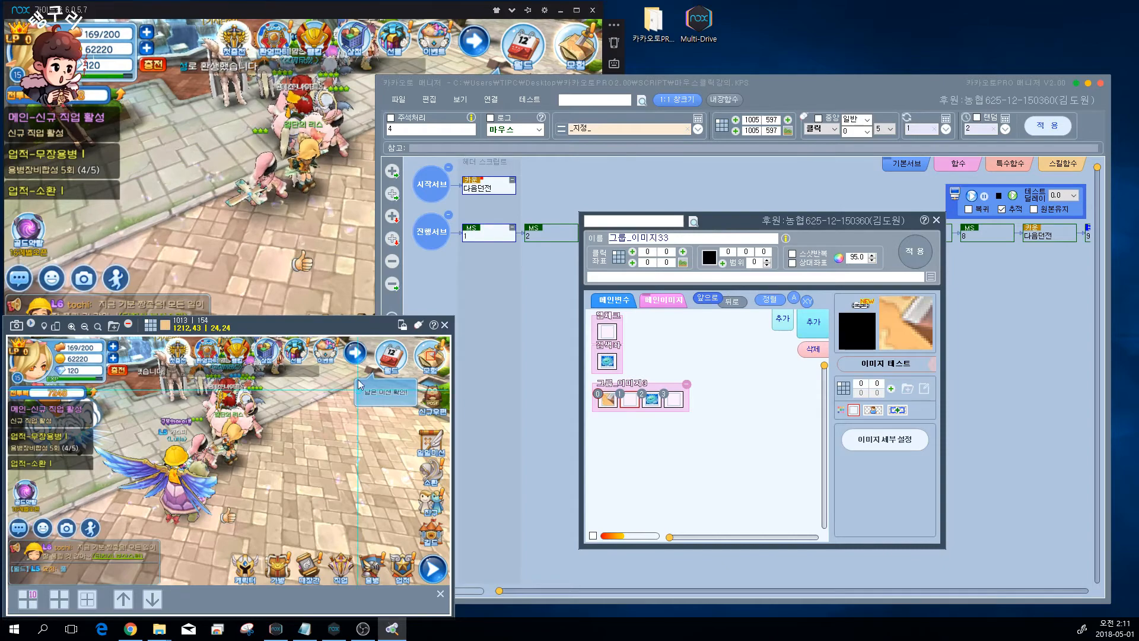
click(585, 64)
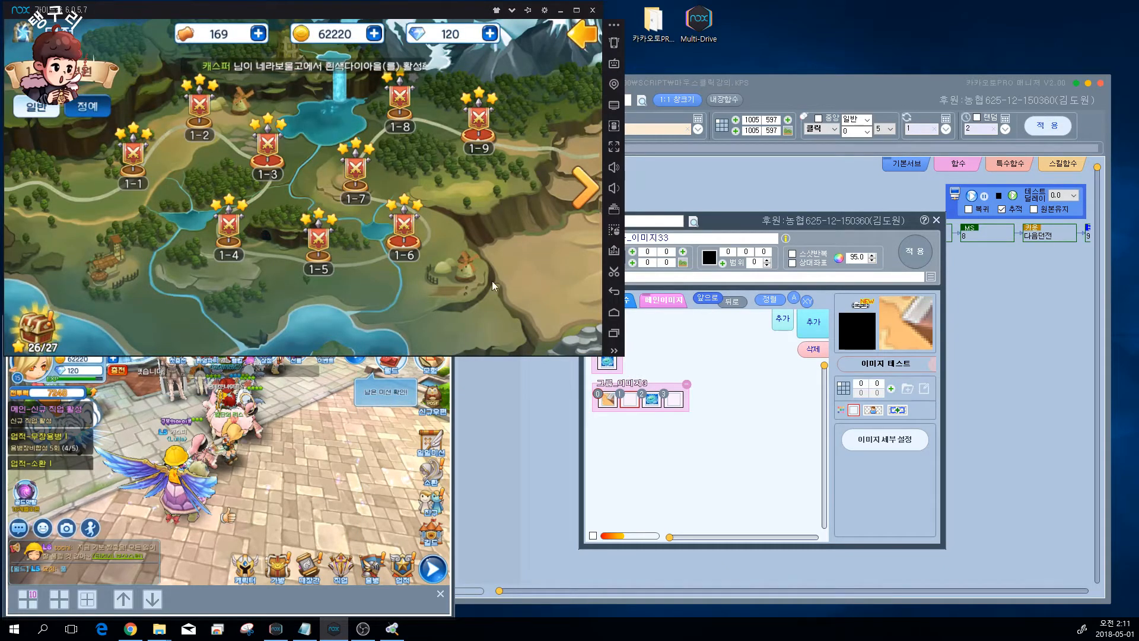
drag(792, 223, 857, 212)
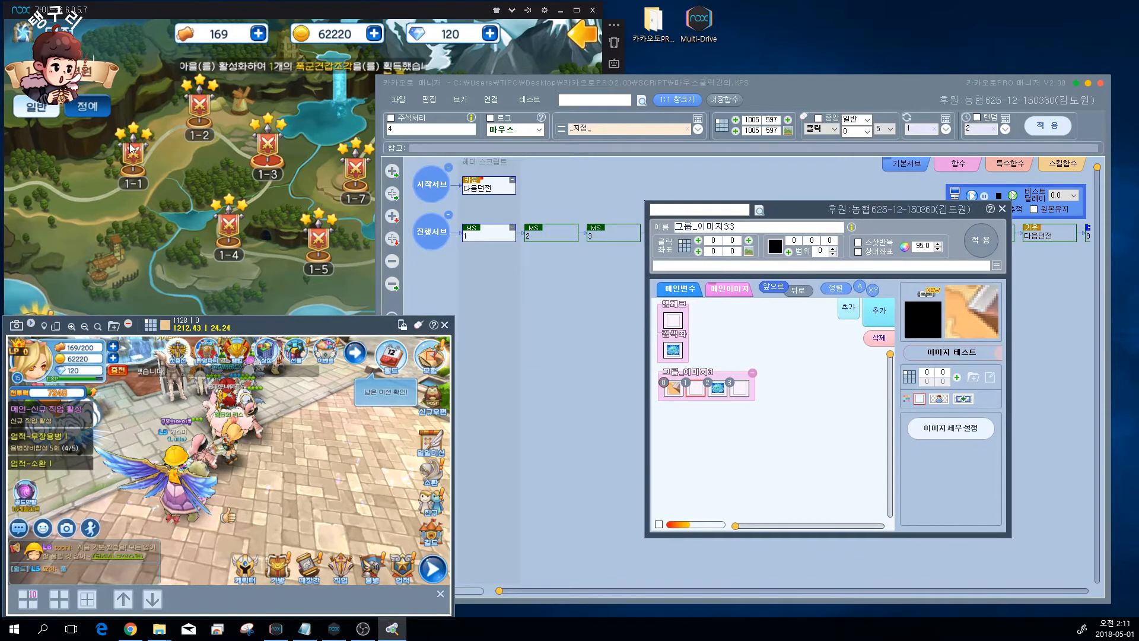
click(190, 11)
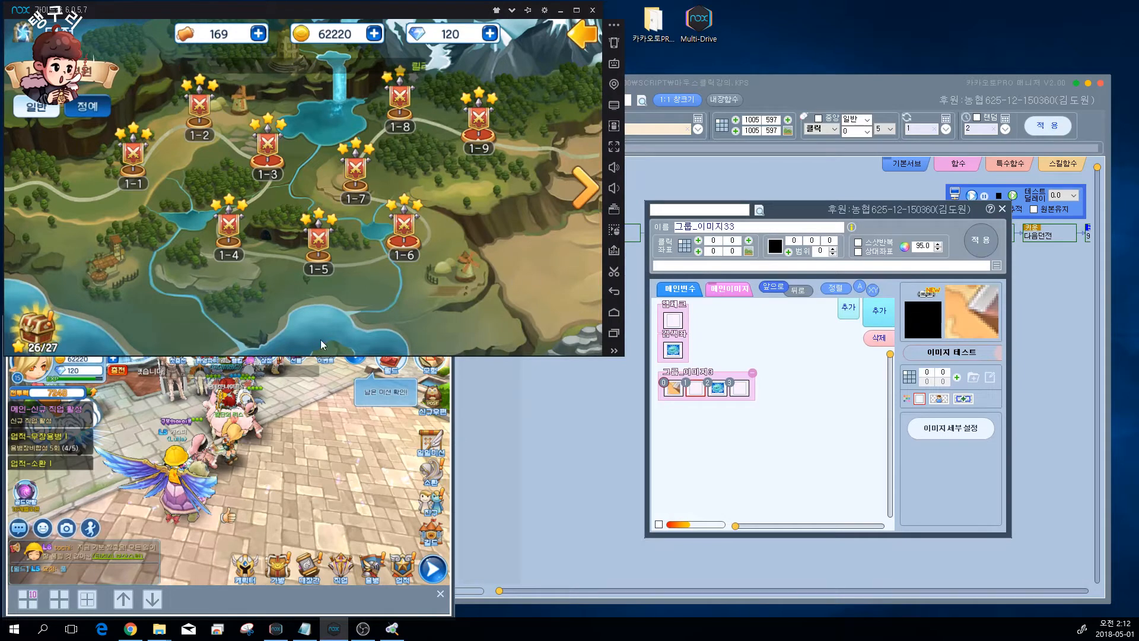
Return to the main variables (메인변수), check the click coordinates of 1_2 and 1_1, and reposition the group list.
click(681, 340)
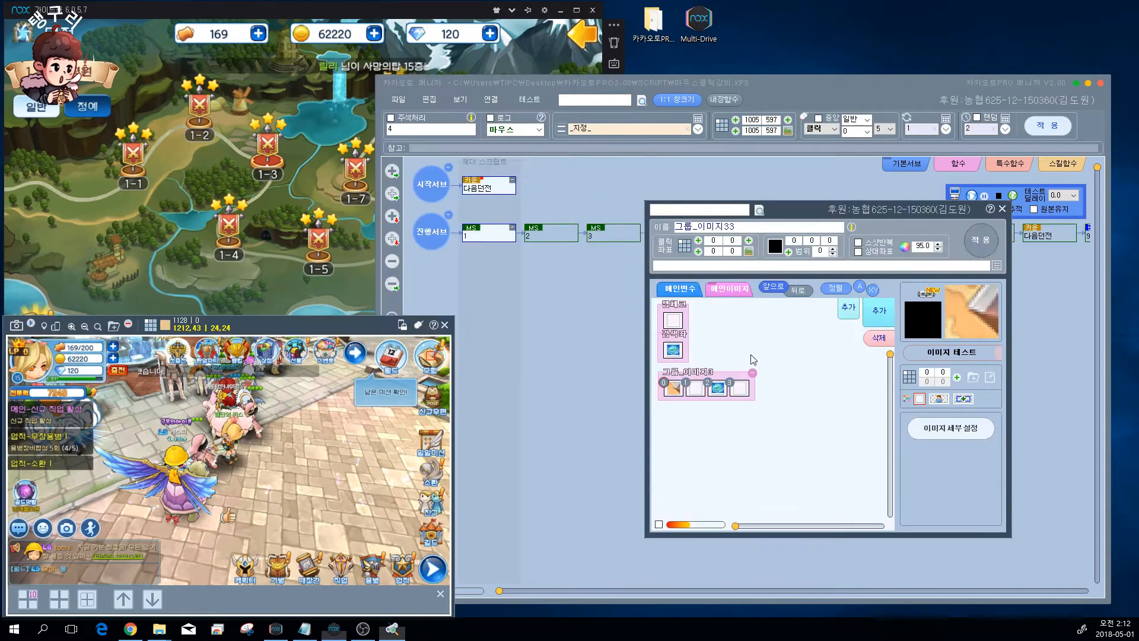
click(750, 357)
click(693, 292)
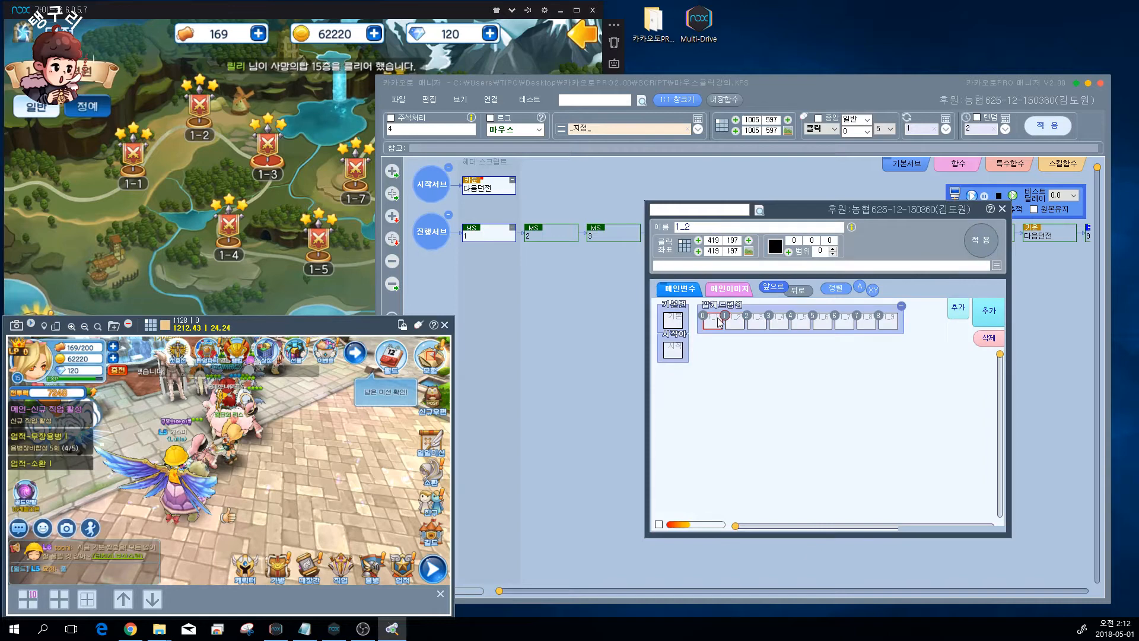
click(327, 27)
drag(808, 210, 760, 261)
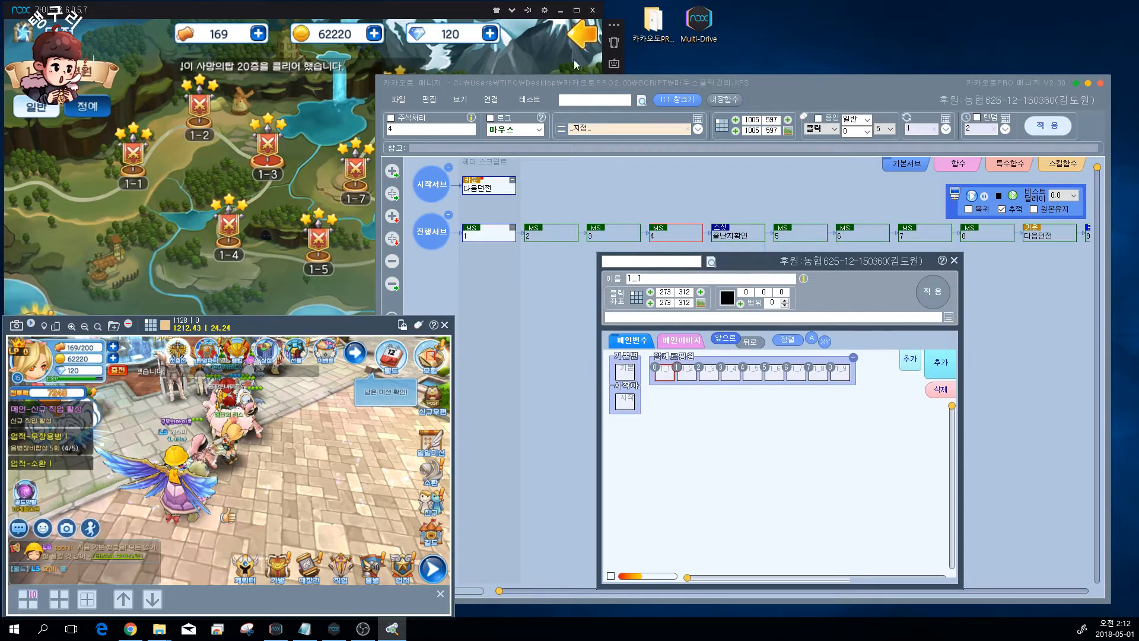
Move the script manager and group list aside and compare the game's chapter 1 and chapter 2 dungeon maps.
drag(614, 93, 662, 111)
click(82, 5)
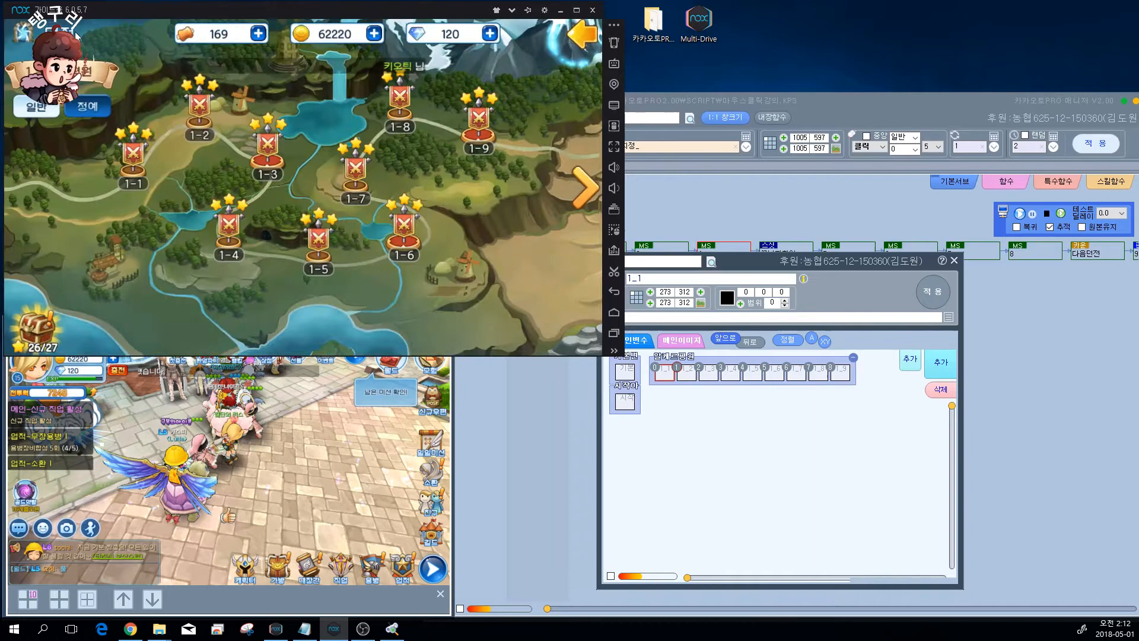
click(571, 184)
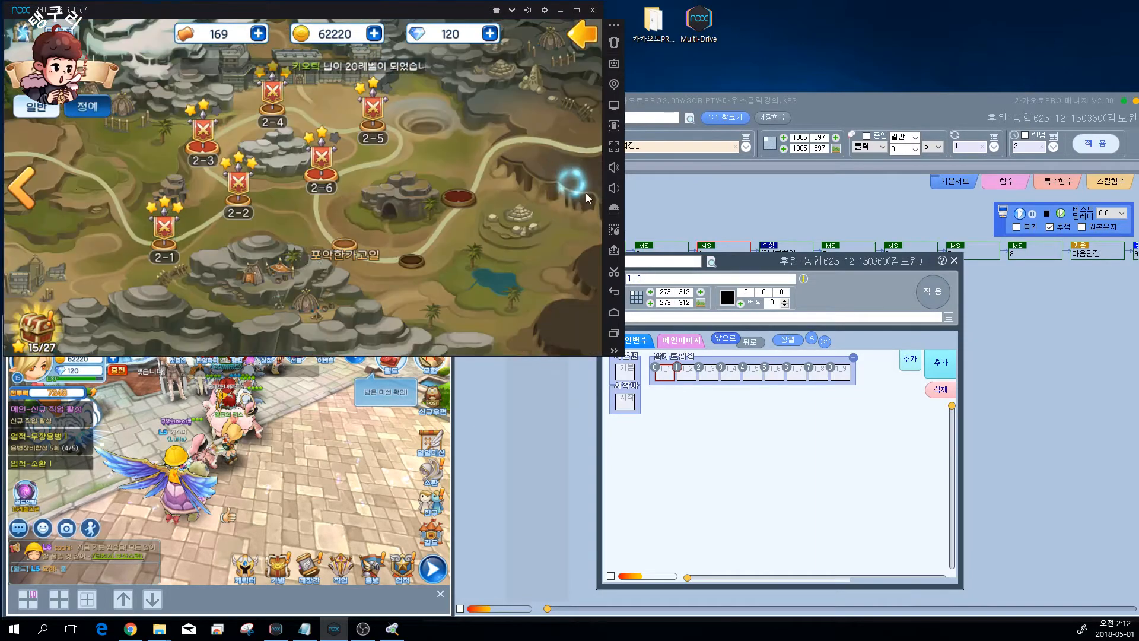
click(25, 184)
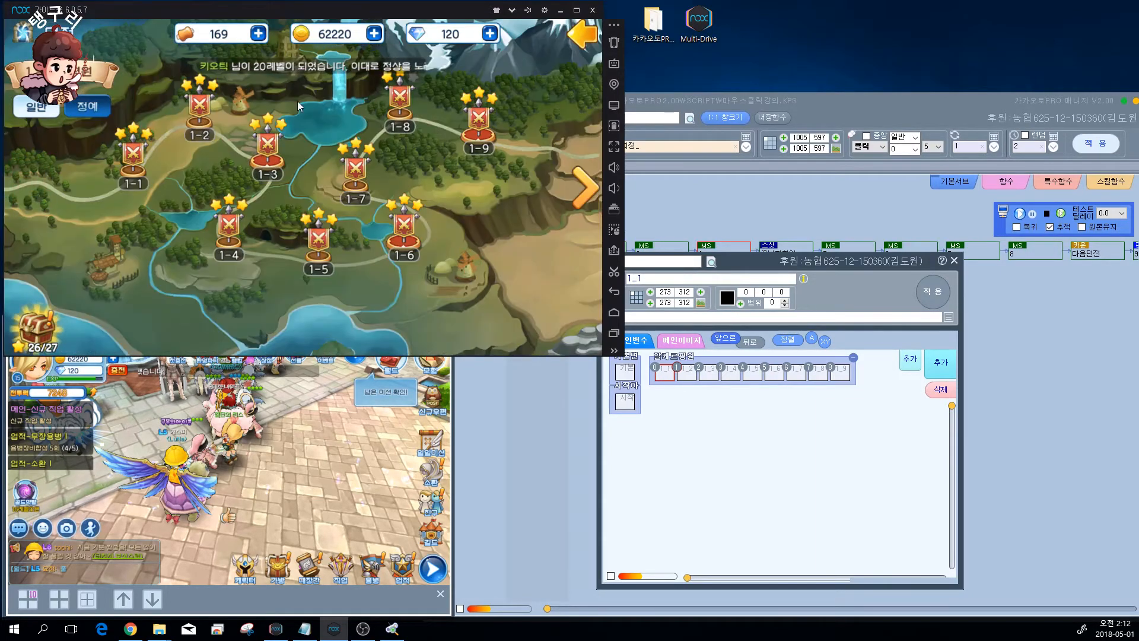
click(580, 191)
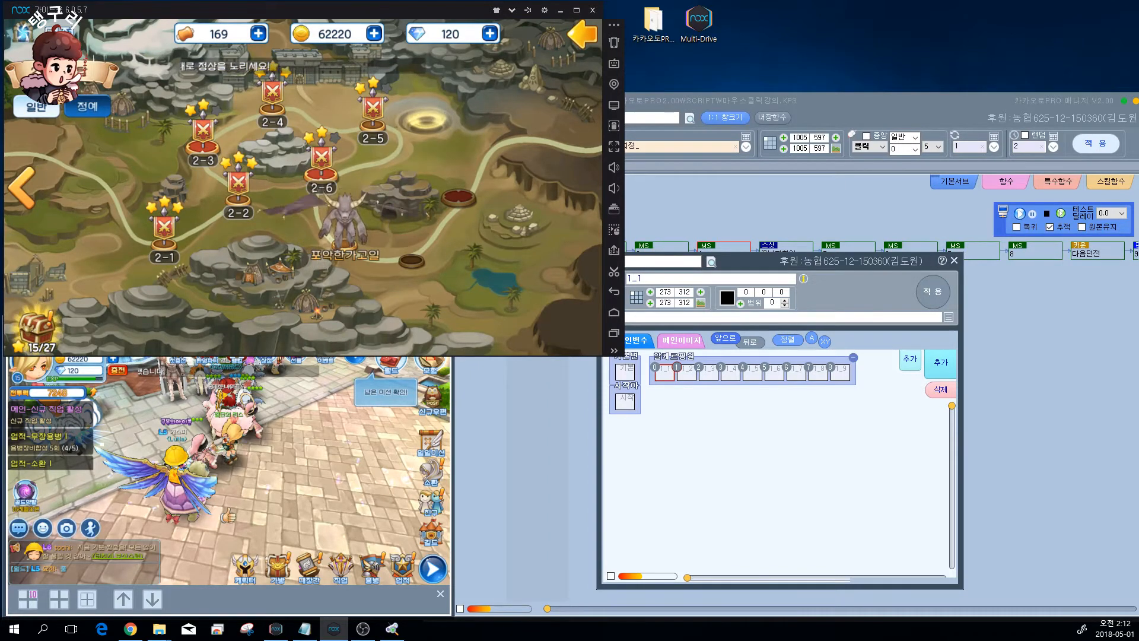
click(22, 188)
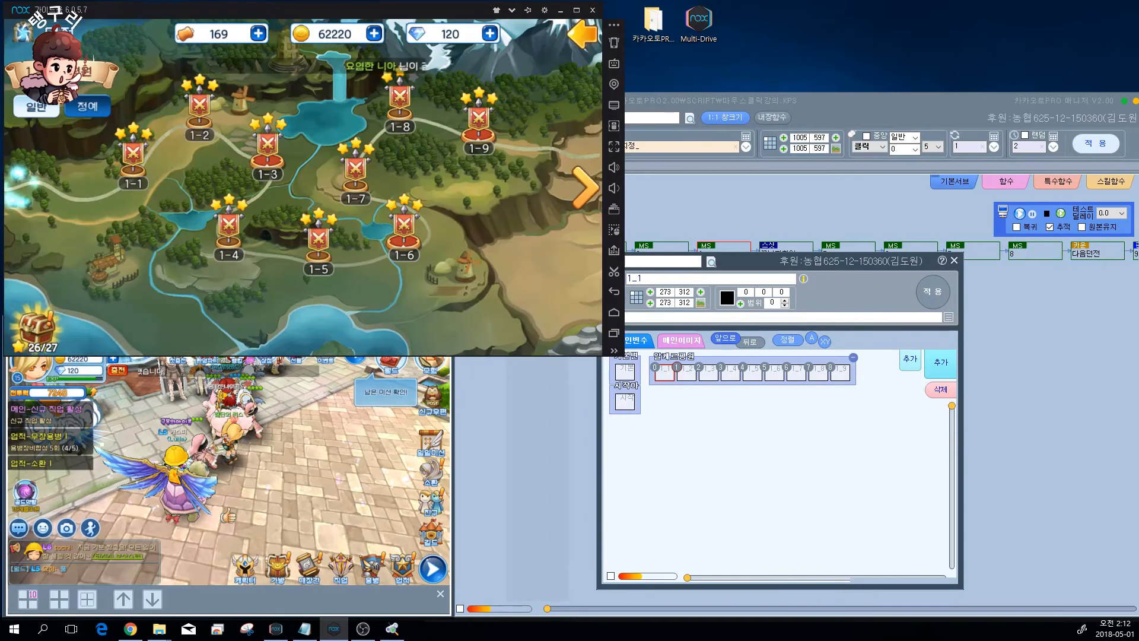
mouse_move(793, 268)
mouse_down()
mouse_move(832, 272)
mouse_move(808, 275)
mouse_up()
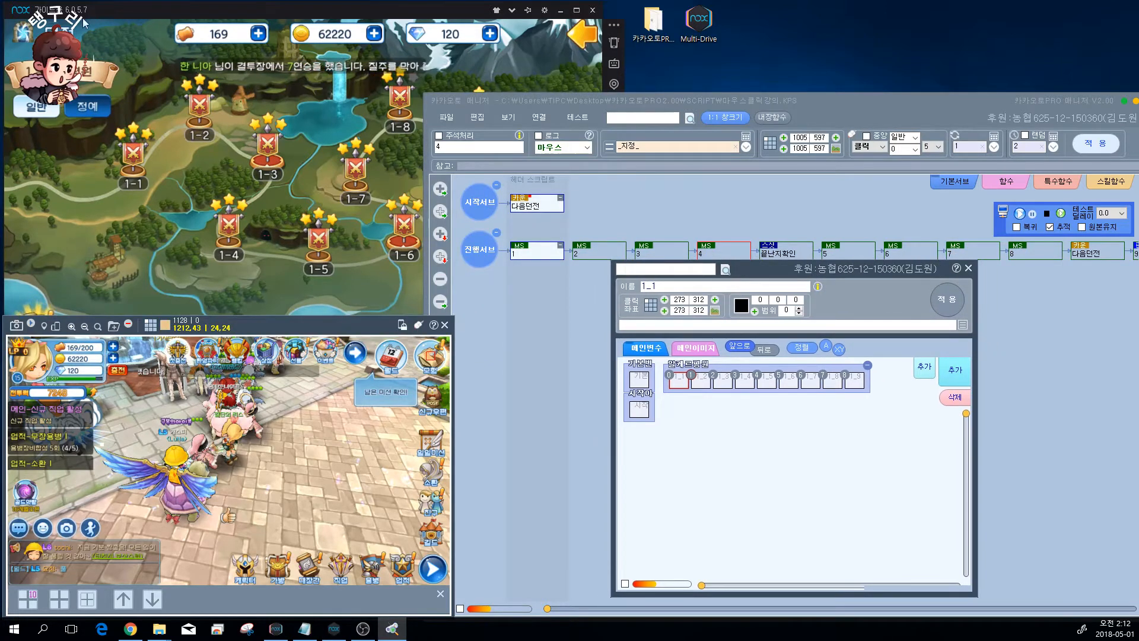
click(243, 19)
click(597, 188)
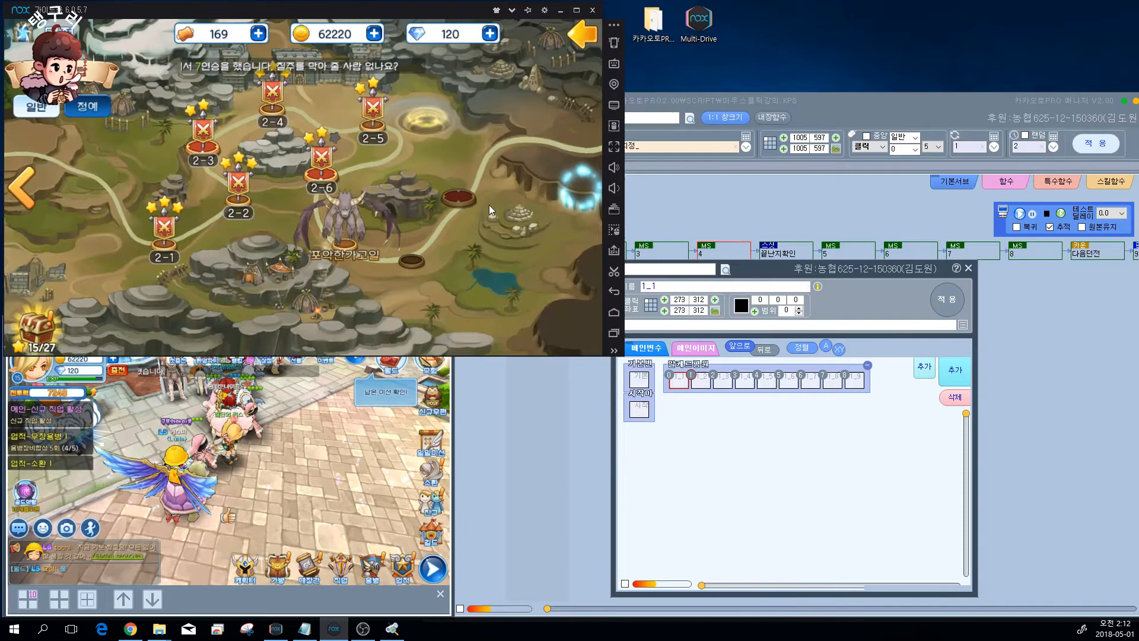
Reopen the dungeon map from the game's town and claim the middle star-chest reward of 100 diamonds.
click(582, 34)
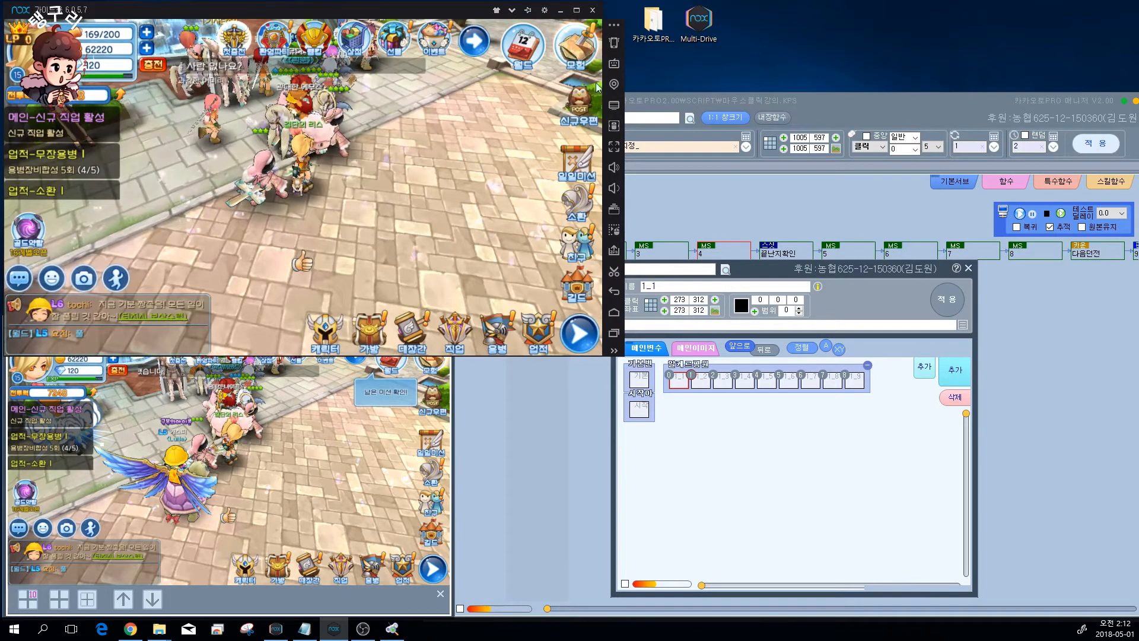
click(576, 47)
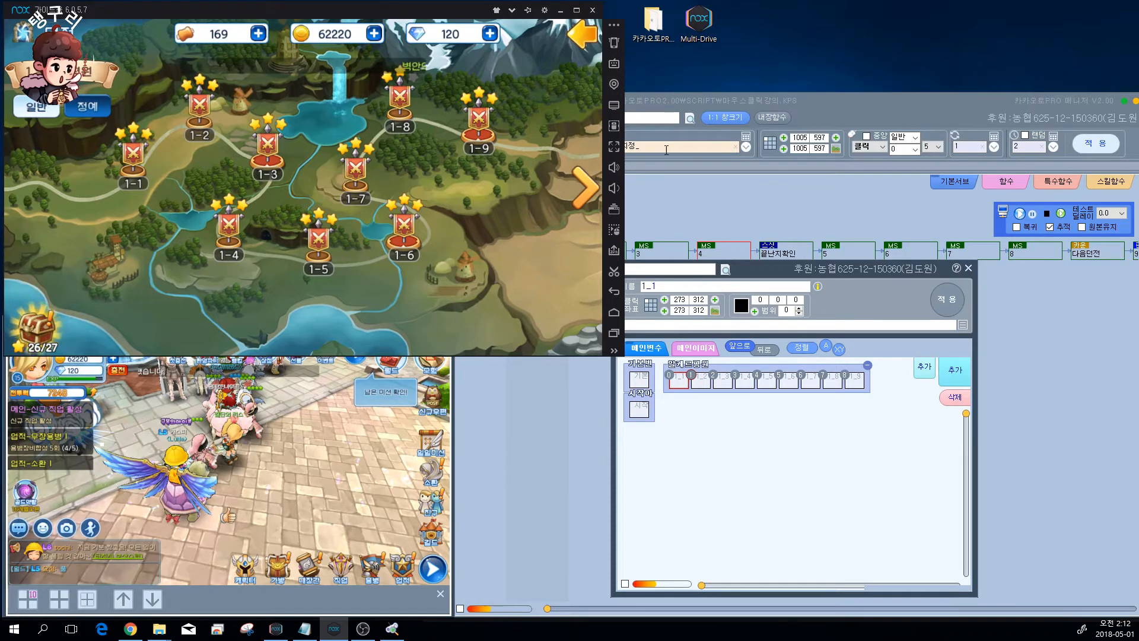
click(37, 338)
click(191, 329)
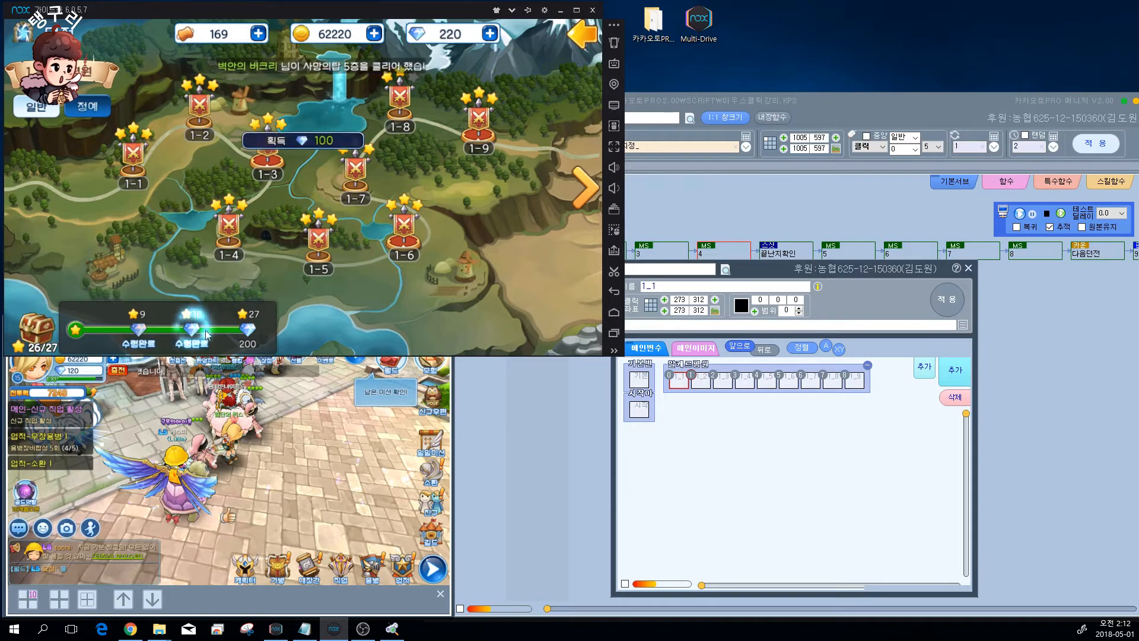
Try to claim the 27-star chest reward, then leave to town and reopen the adventure dungeon map.
click(250, 336)
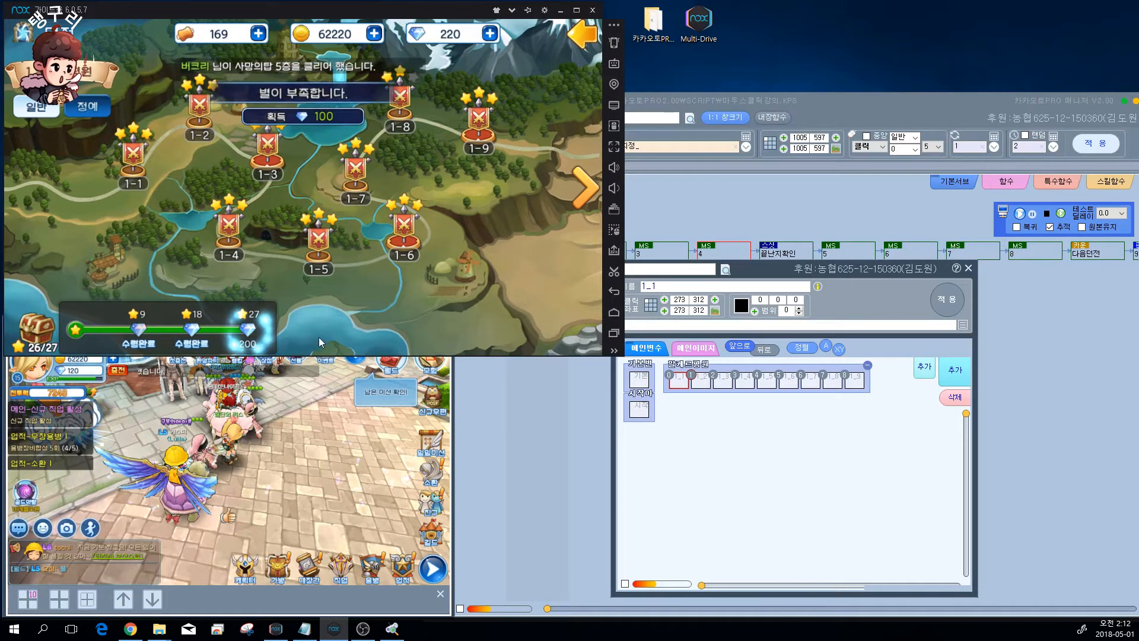
click(20, 330)
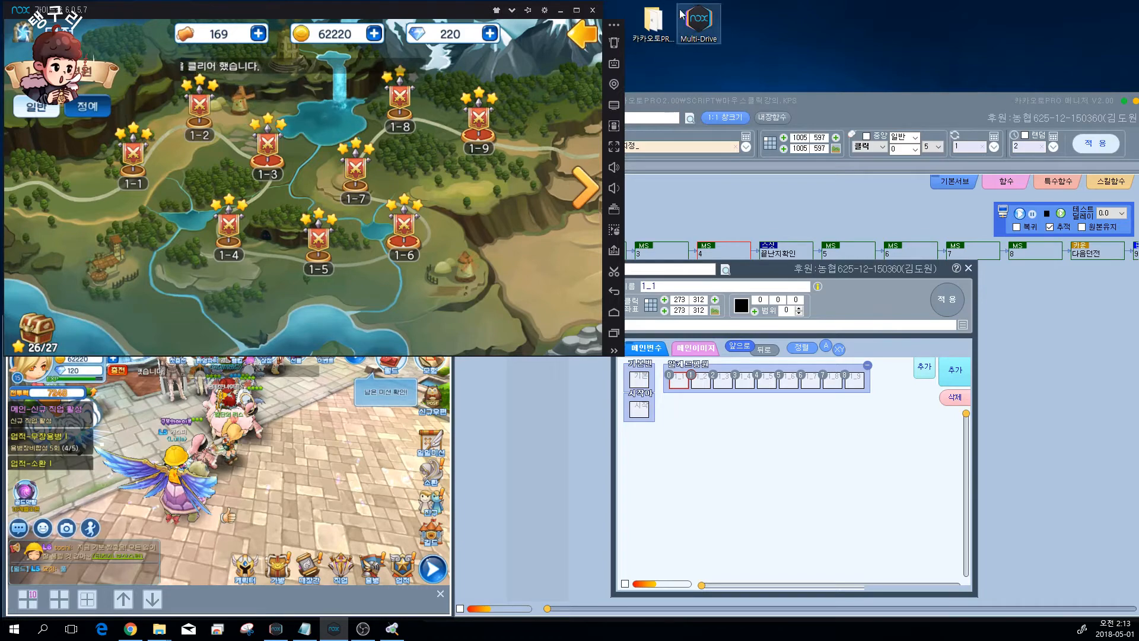
click(584, 37)
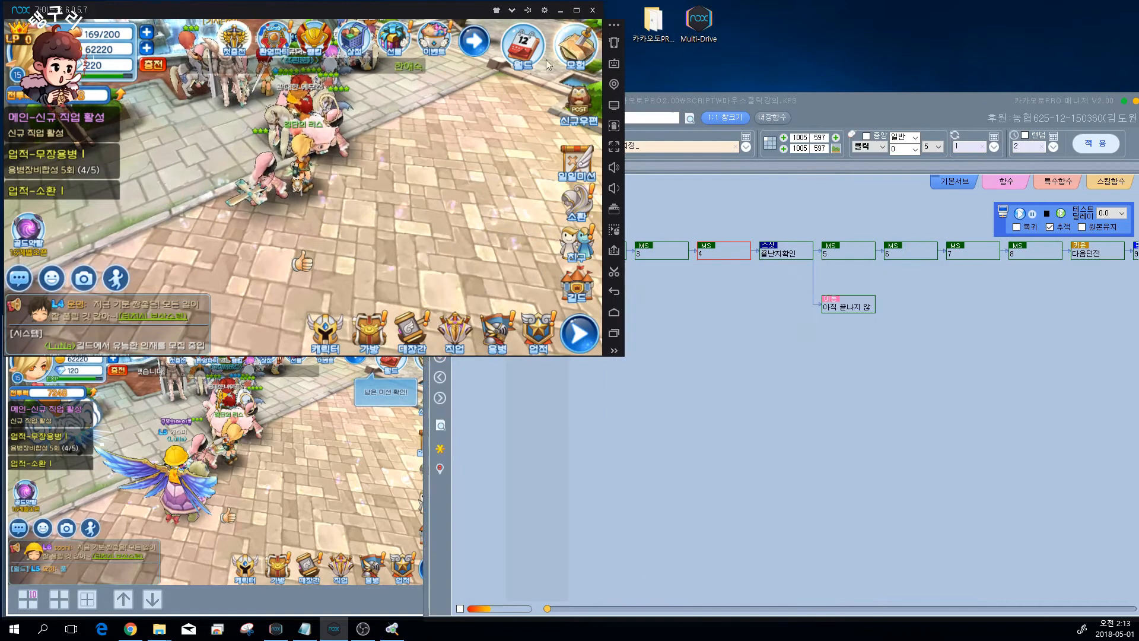
click(579, 51)
Capture the chapter 2 map and store the 일반 button image, region 41,171 sized 55×29, in the group's second main image (메인이미지) slot.
click(813, 324)
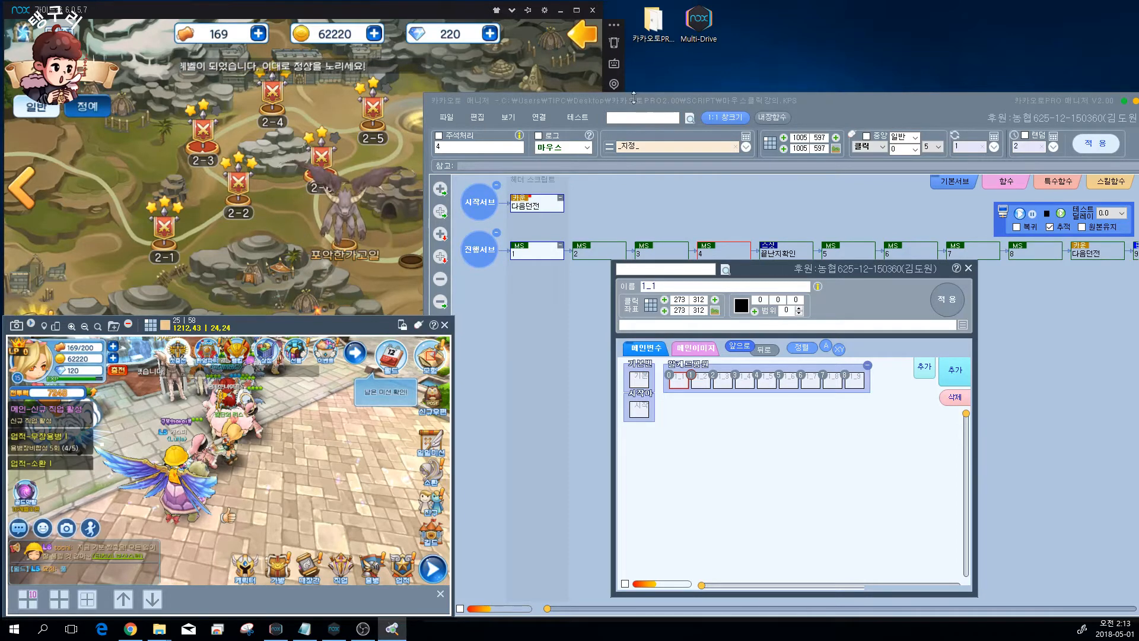
click(696, 347)
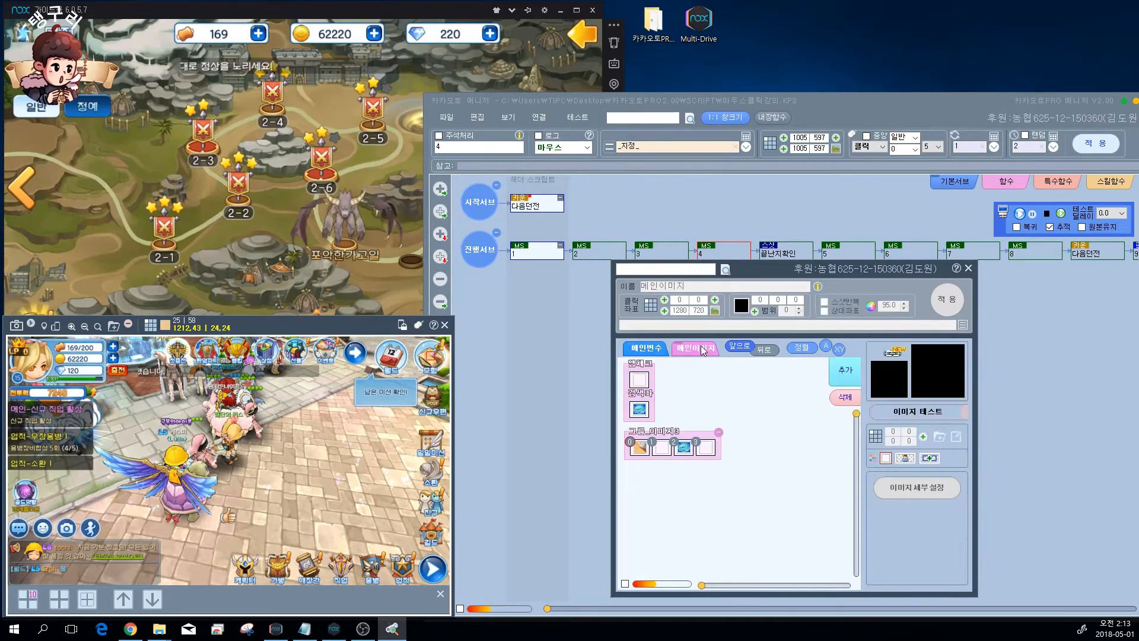
click(663, 449)
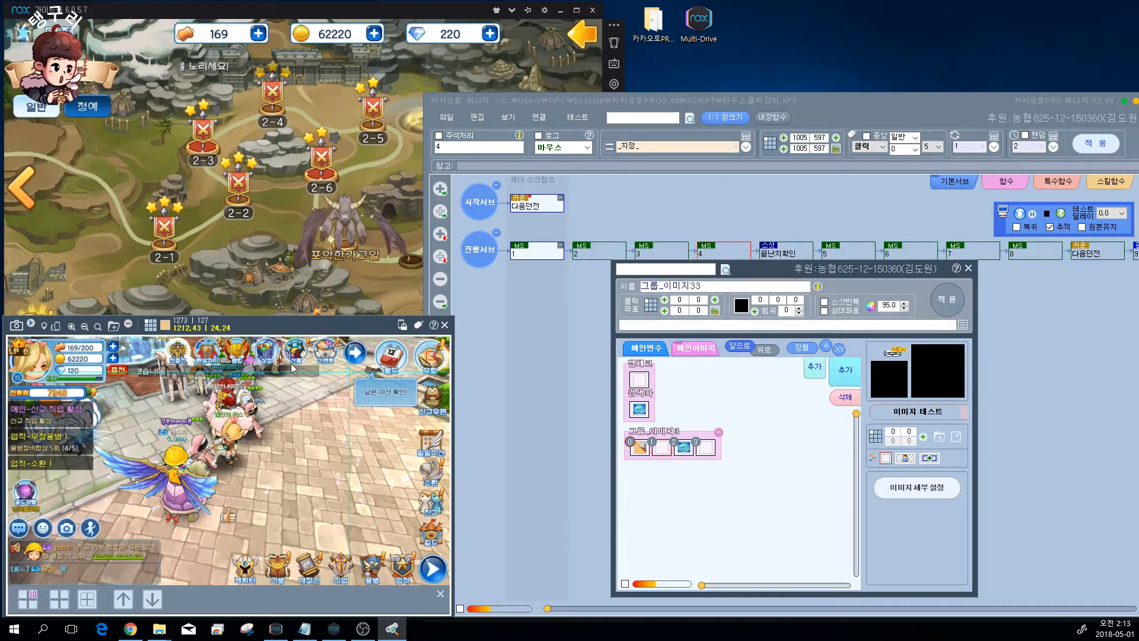
click(16, 325)
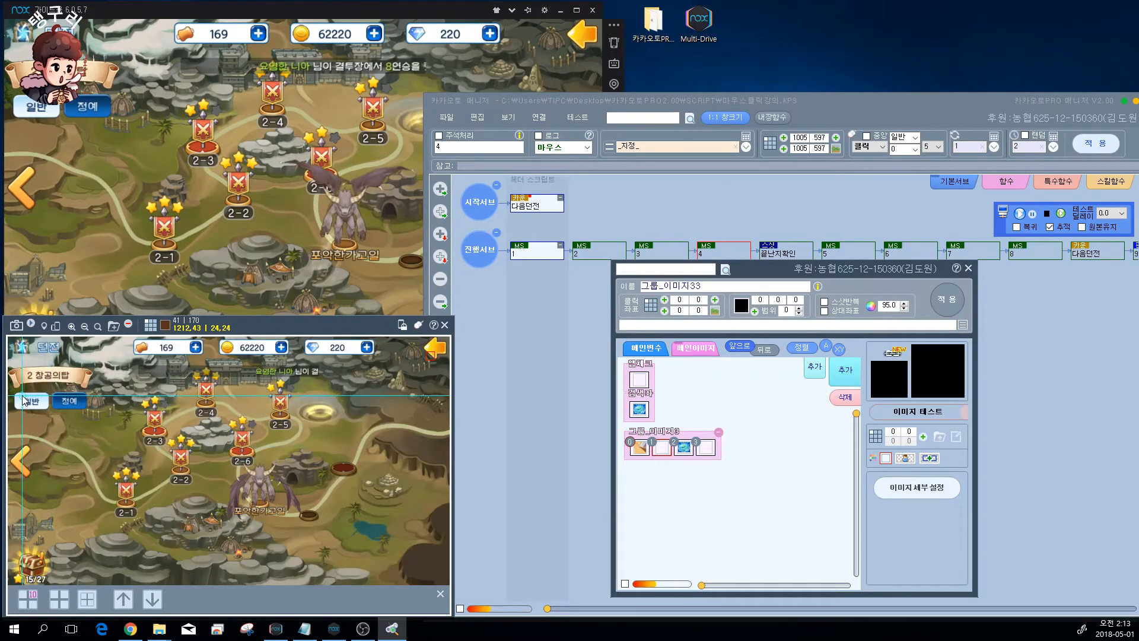
drag(22, 397, 41, 406)
click(664, 449)
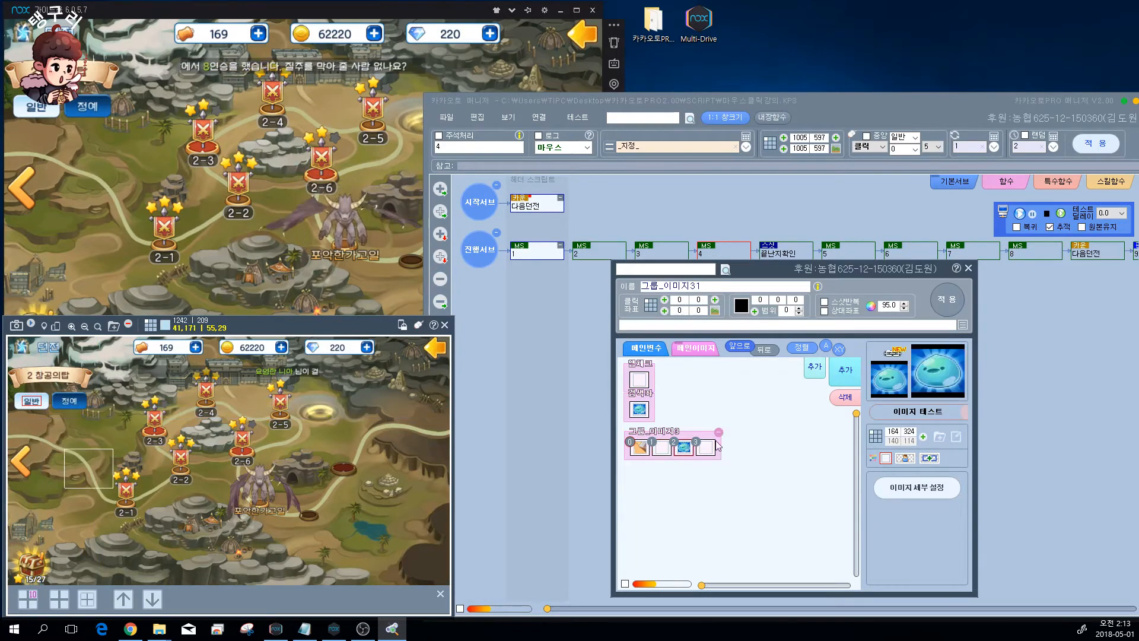
click(705, 448)
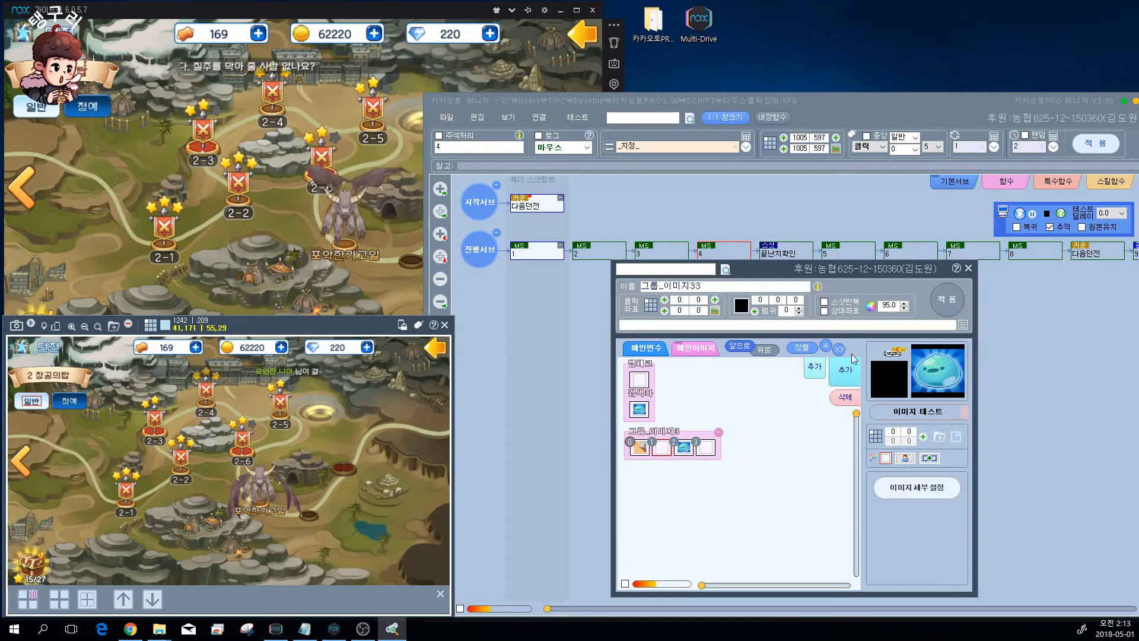
click(639, 406)
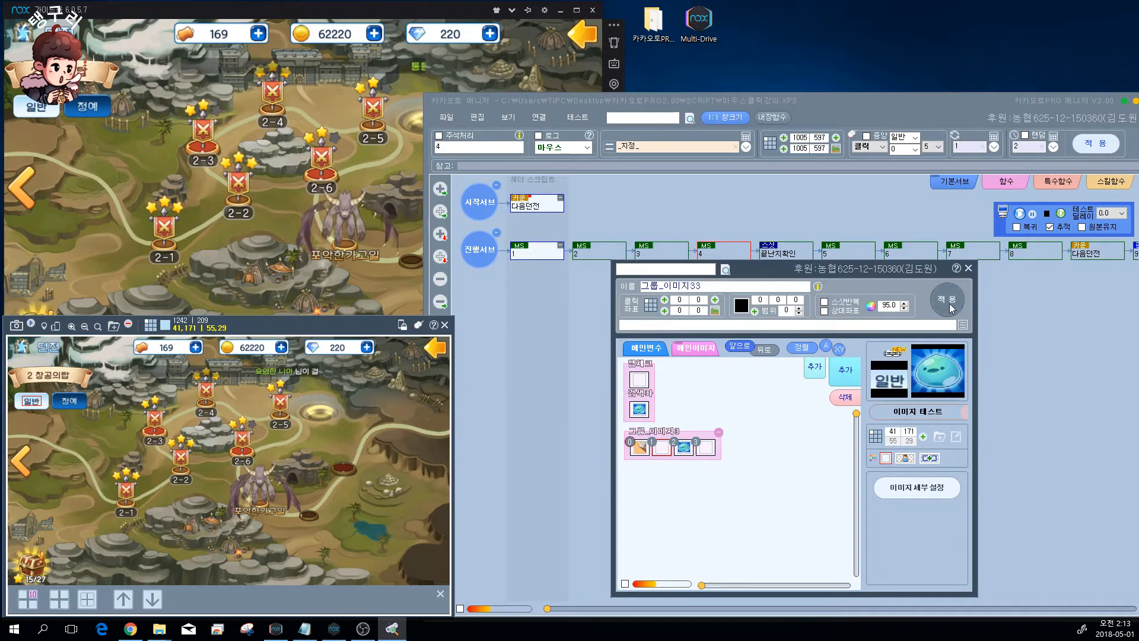
Update the 일반 image's region to 41,173 sized 55×29 and name its slot 2.
click(640, 448)
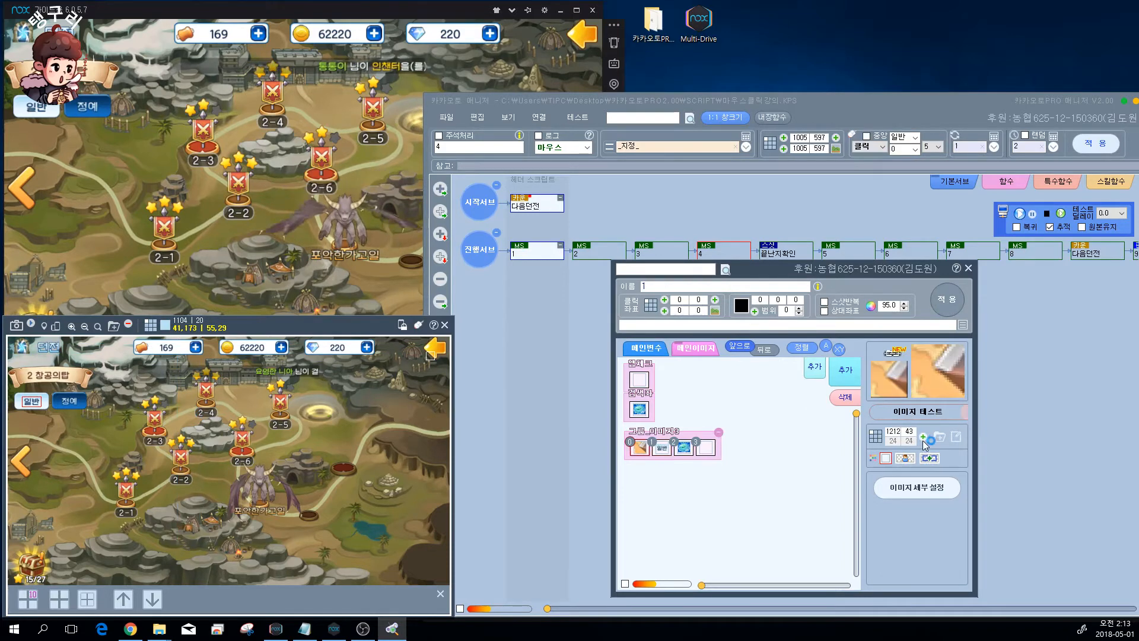
click(662, 449)
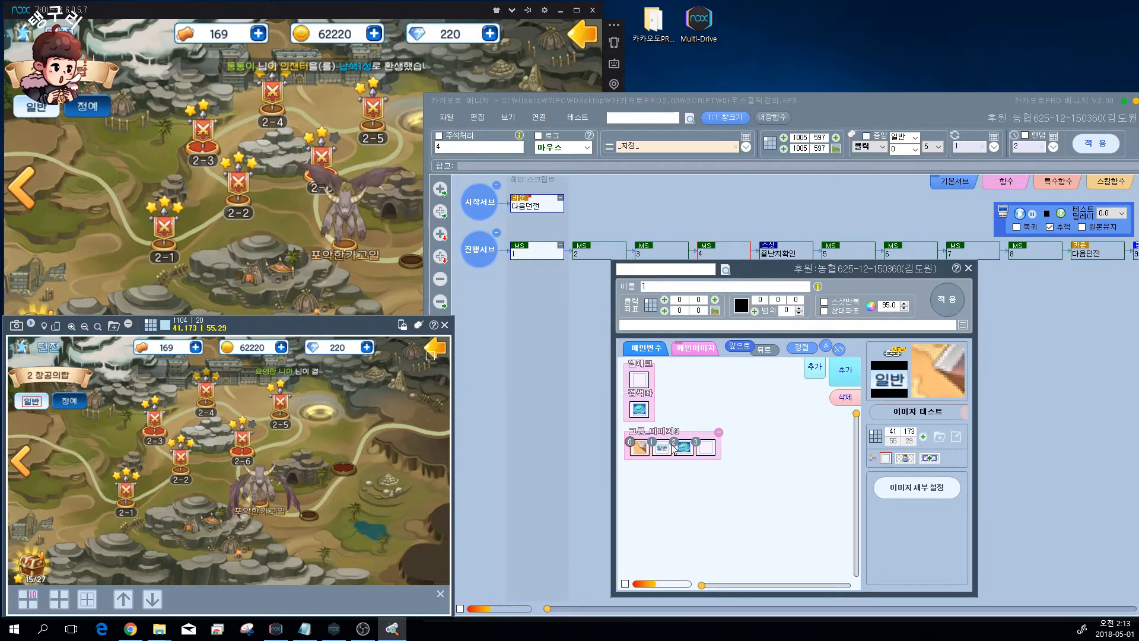
click(923, 437)
click(947, 300)
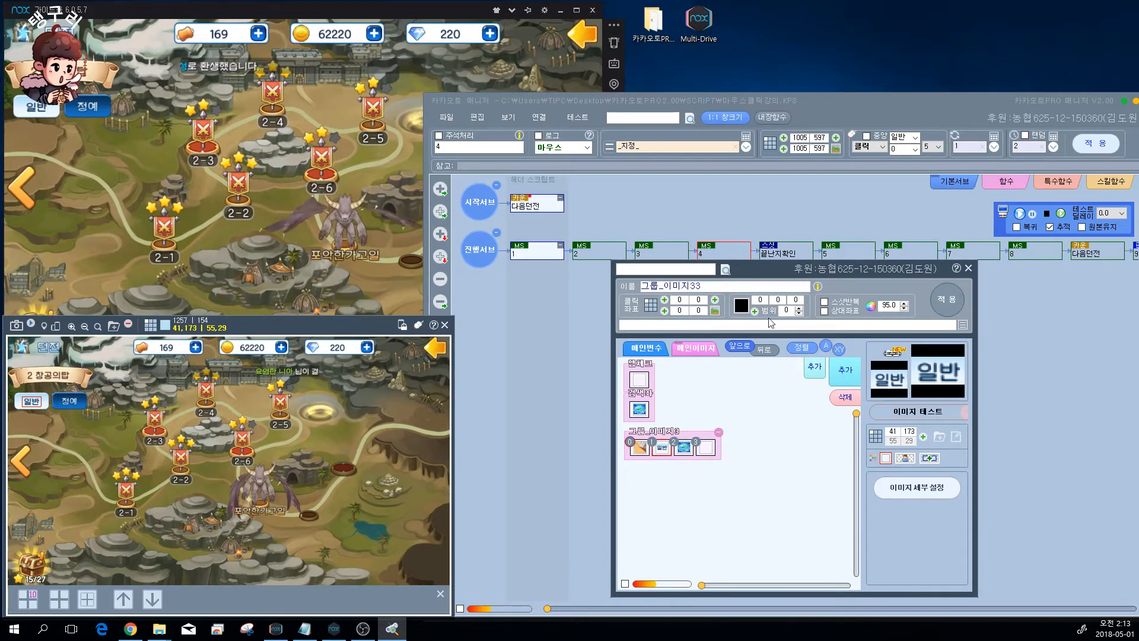
double_click(737, 289)
text(2)
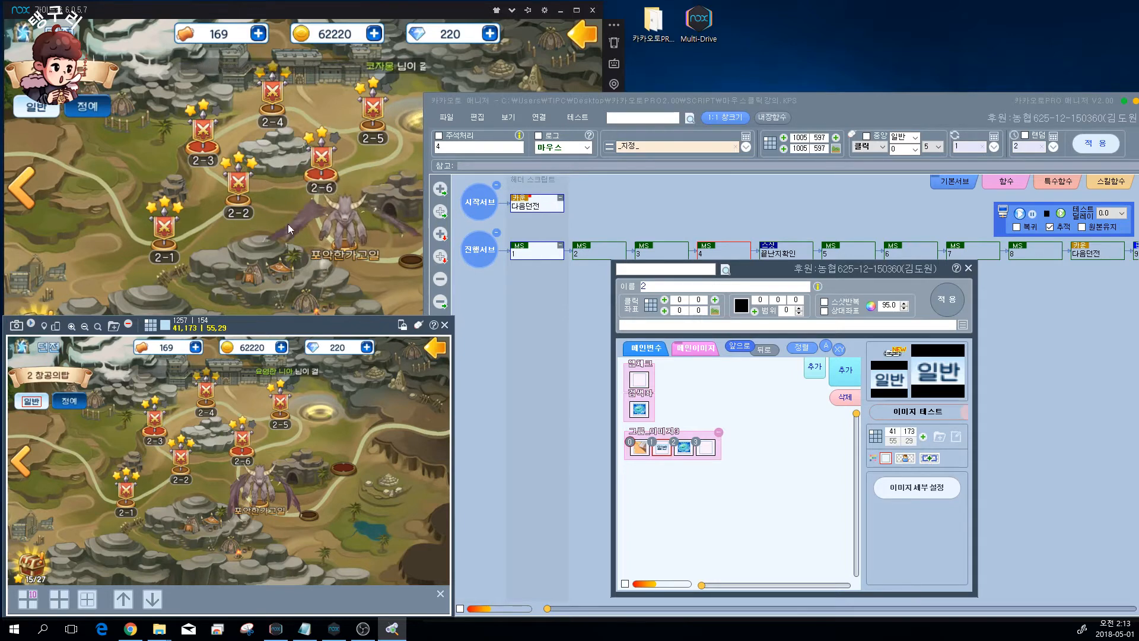
Insert an empty image slot before the slime card image and open dungeon 2-3 in the game.
click(684, 447)
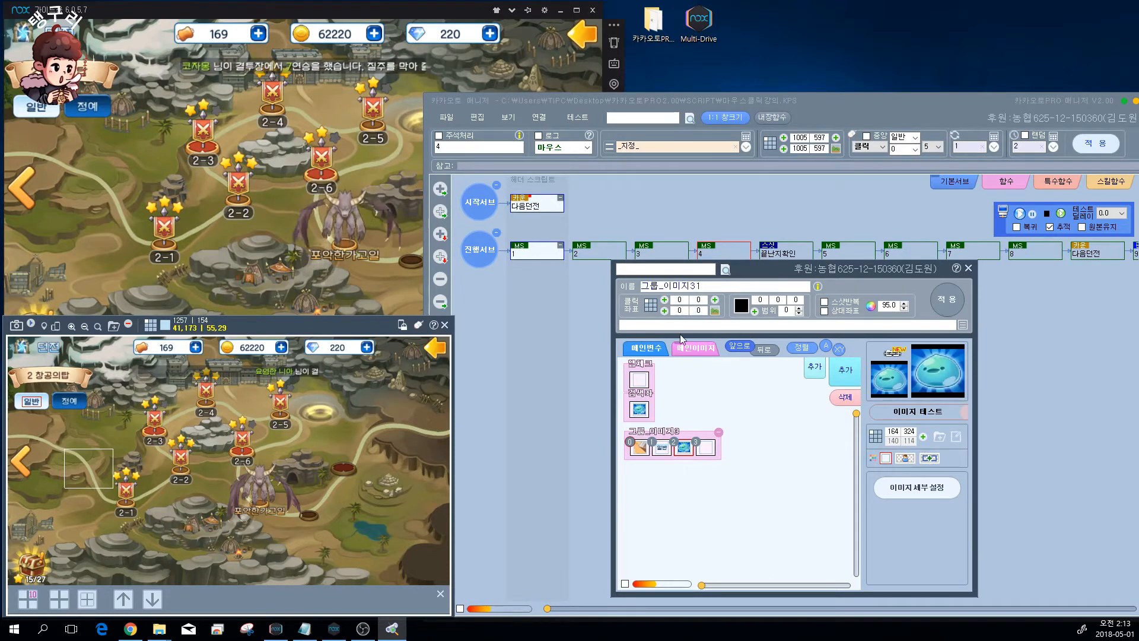
click(815, 369)
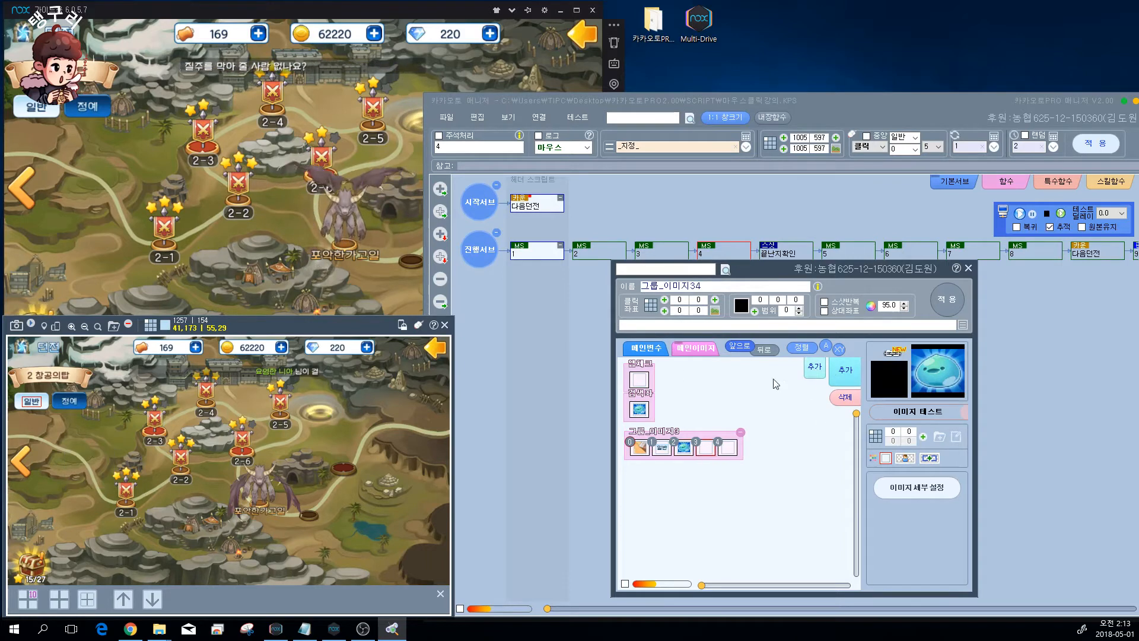
click(208, 147)
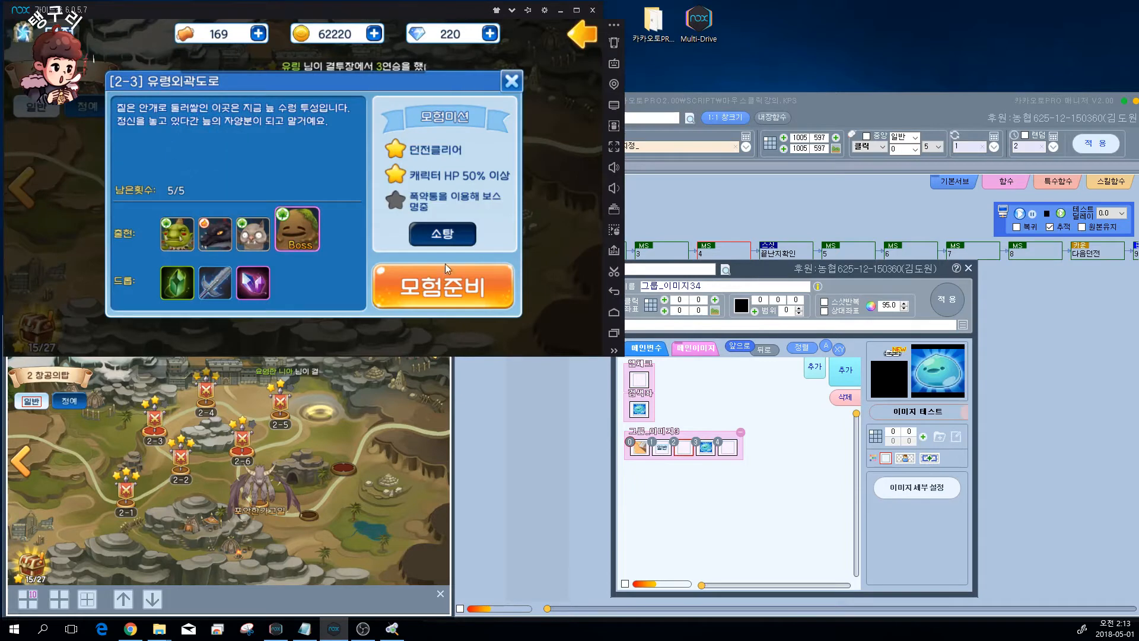
Capture the dungeon 2-3 dialog and store the 모험준비 button image, region 843,546 sized 191×55, in the third group slot.
click(639, 430)
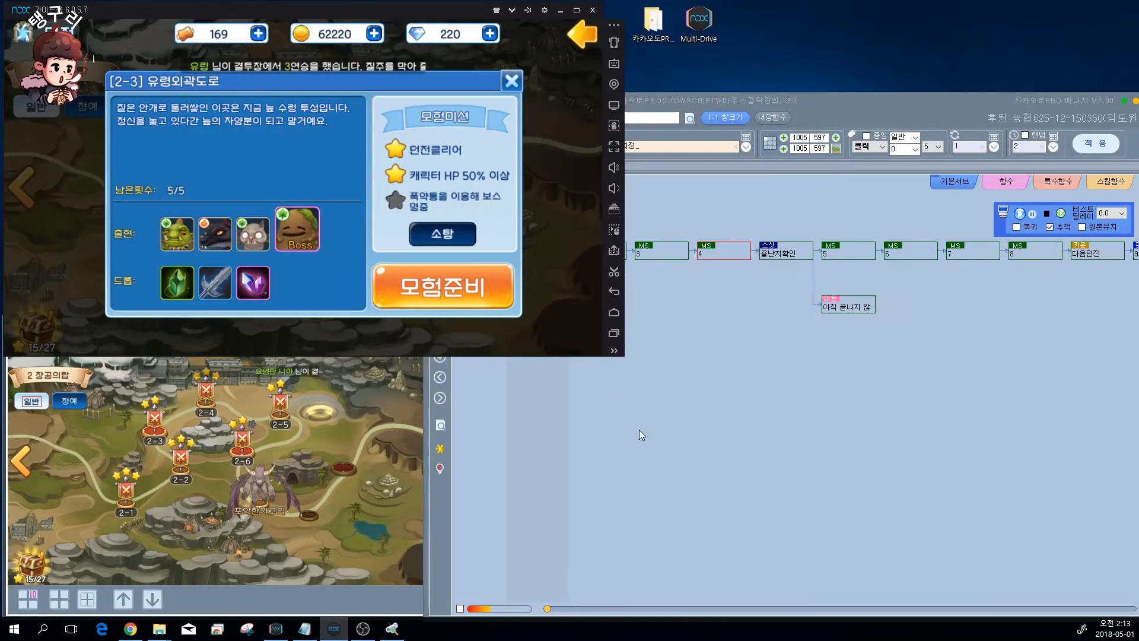
click(748, 306)
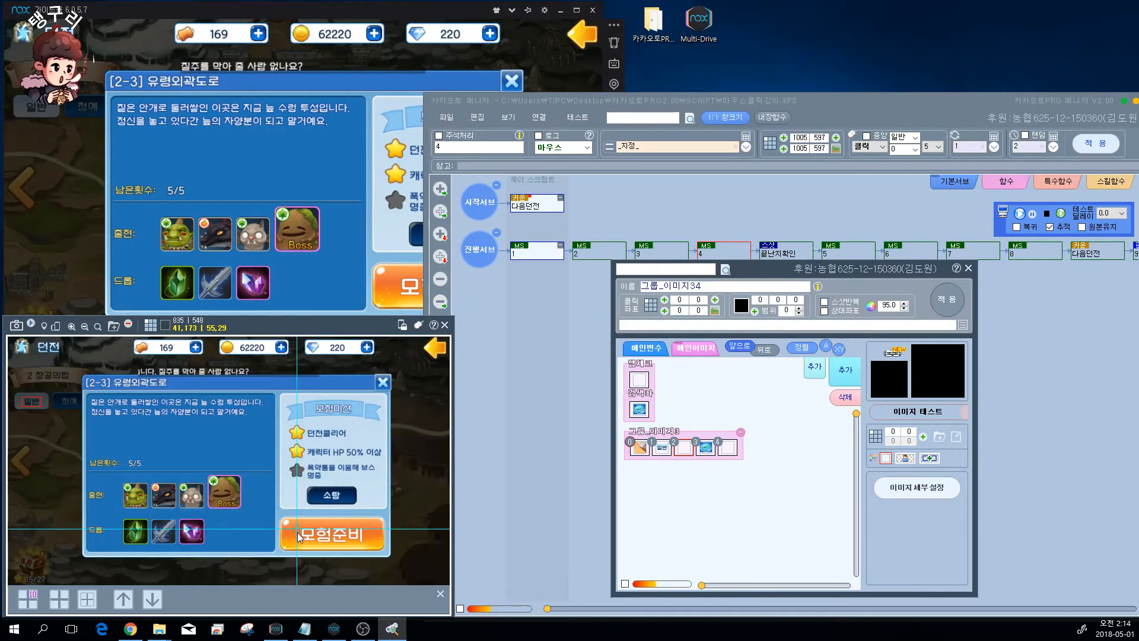
drag(299, 529, 365, 549)
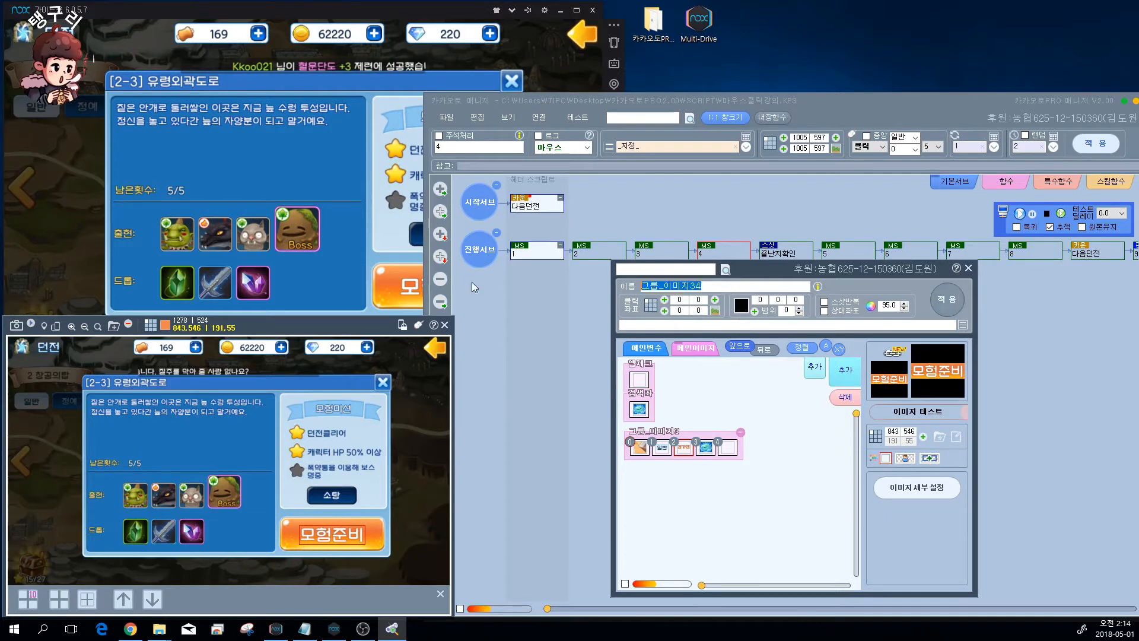
click(952, 300)
Insert another empty slot before the slime card image and enter dungeon 2-3's adventure preparation (모험준비) screen in the game.
click(705, 450)
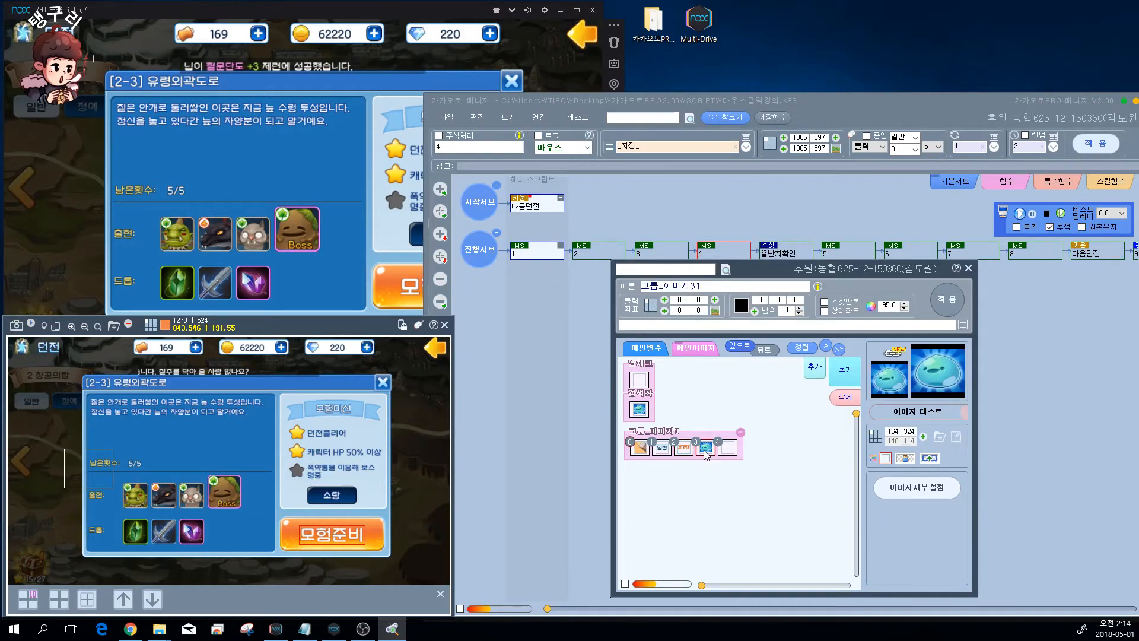
click(813, 369)
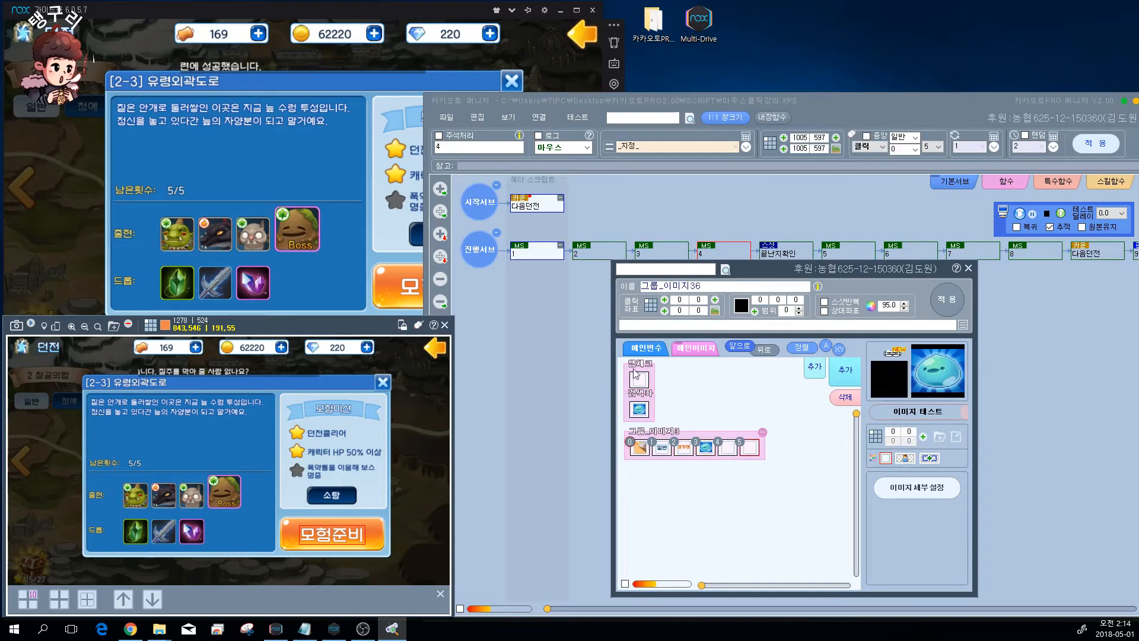
click(390, 282)
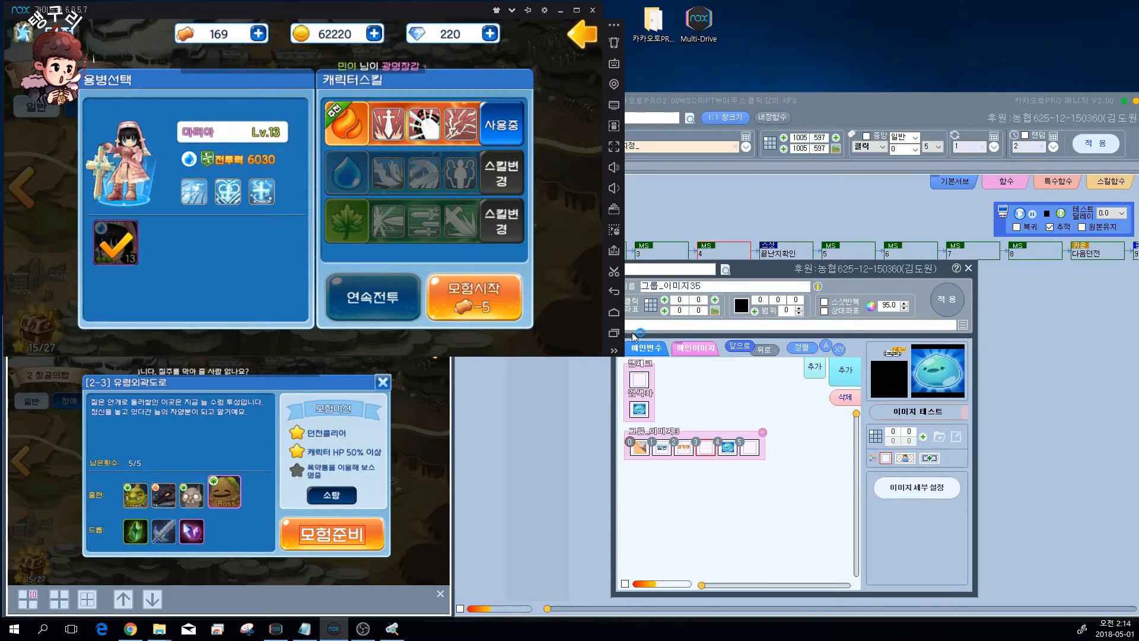
Capture the mercenary selection screen and store the 모험시작 button image, region 943,560 sized 122×31, in the fourth group slot.
click(784, 483)
click(705, 450)
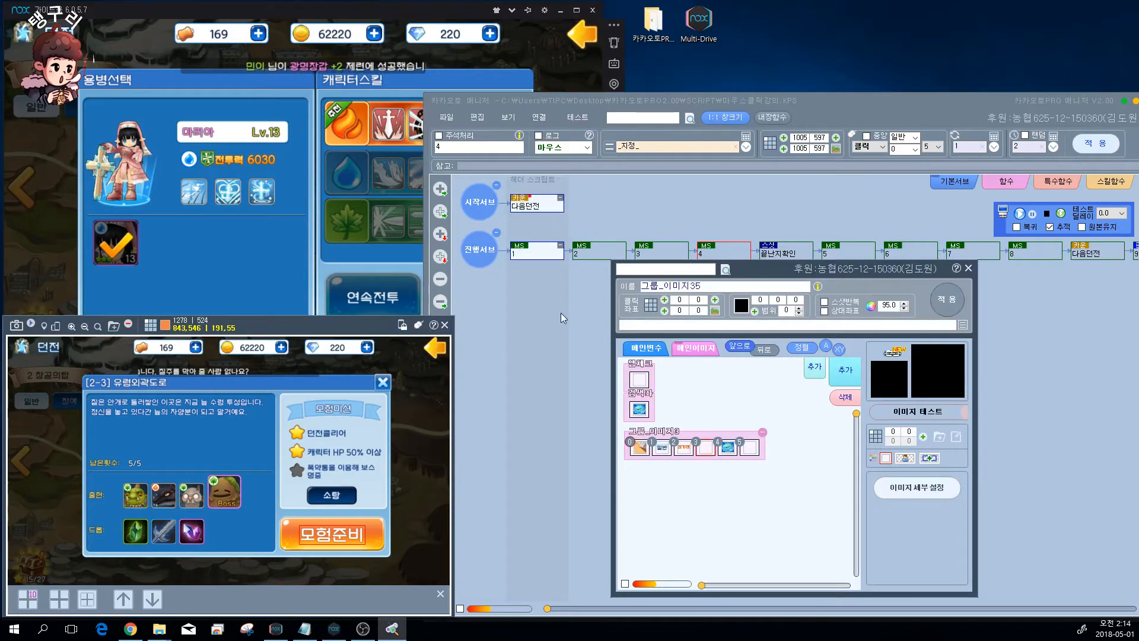
click(16, 325)
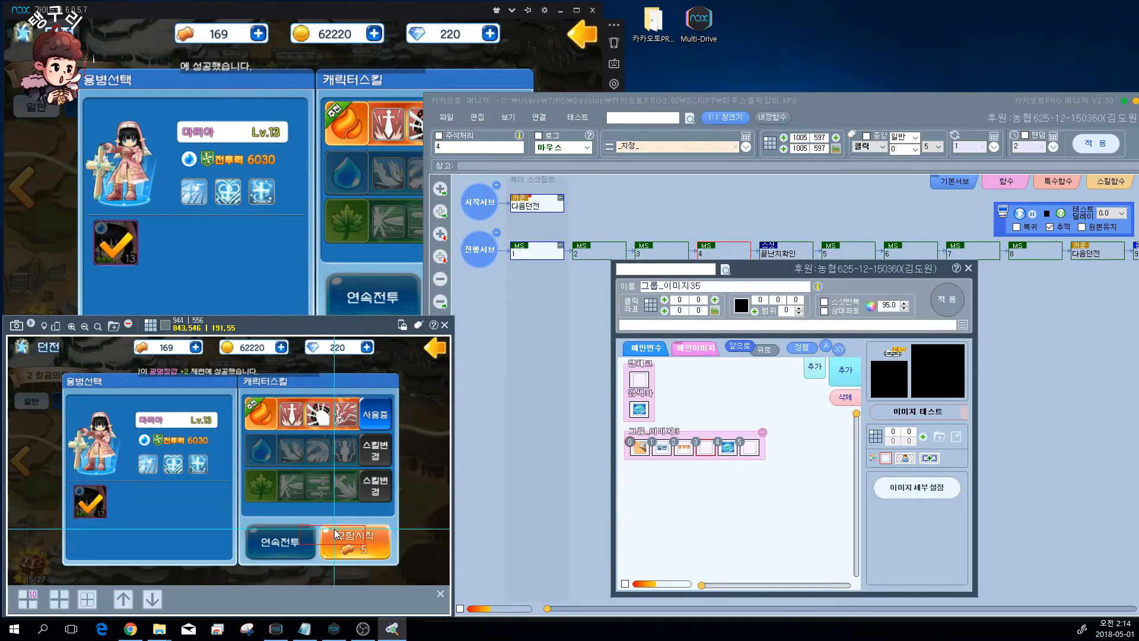
drag(336, 529, 351, 450)
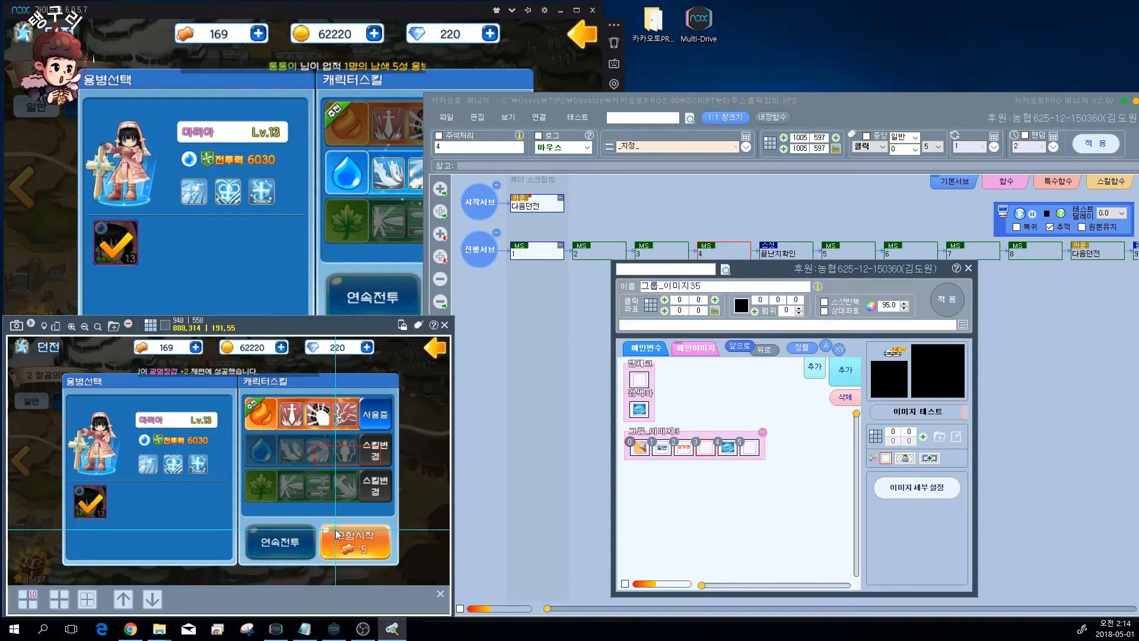
drag(335, 535, 377, 543)
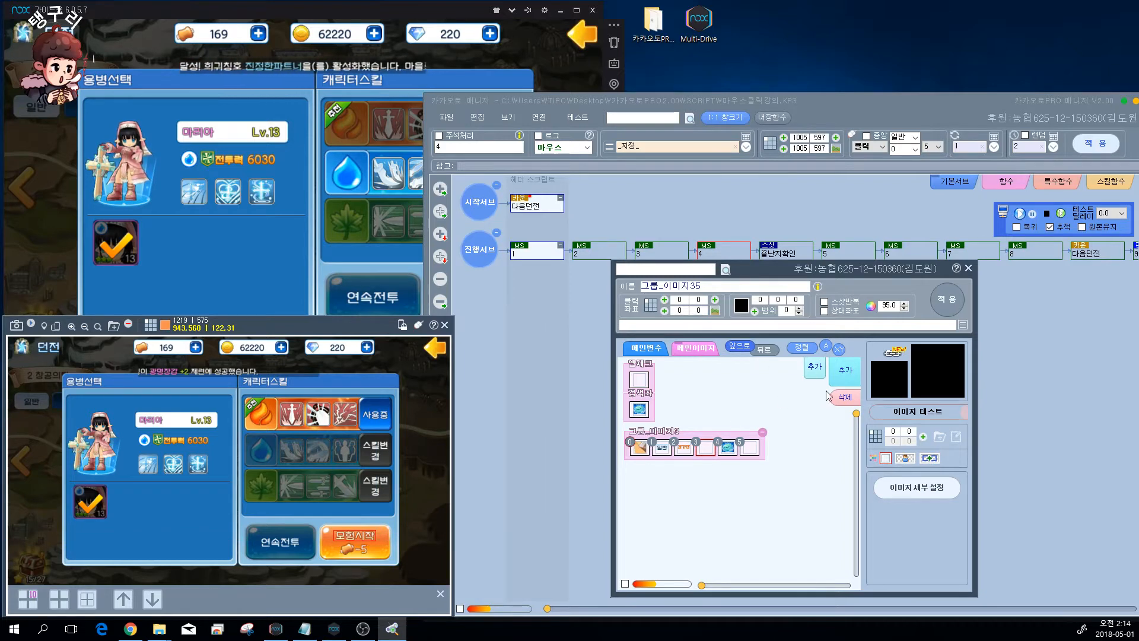
click(923, 437)
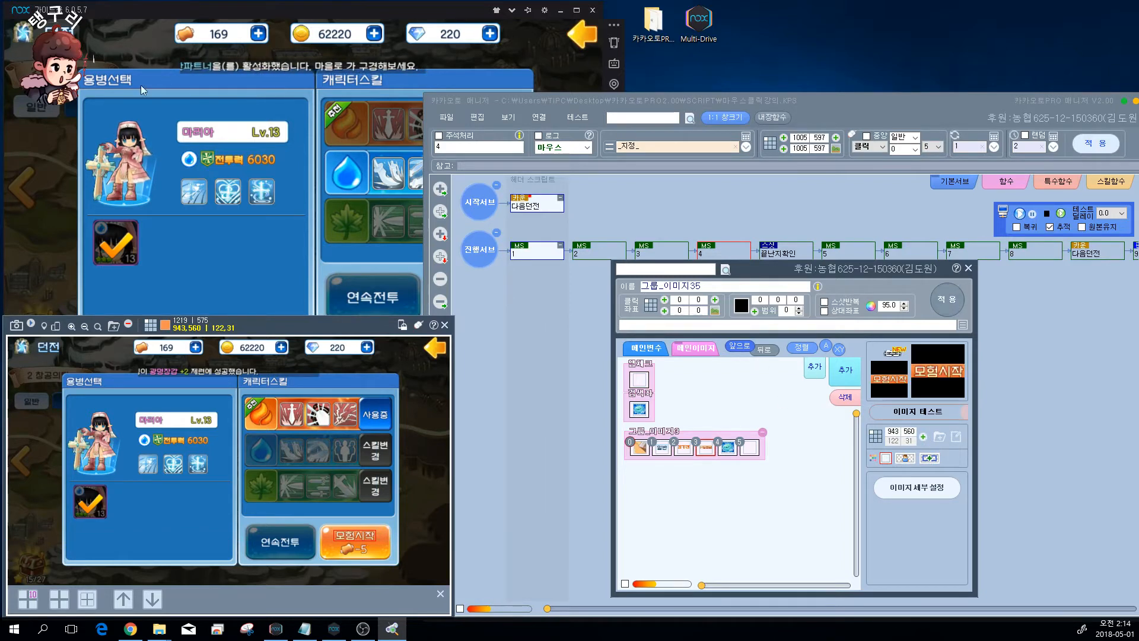
Start the 2-3 adventure in the game and return to the group list to select the slime card slot.
click(283, 84)
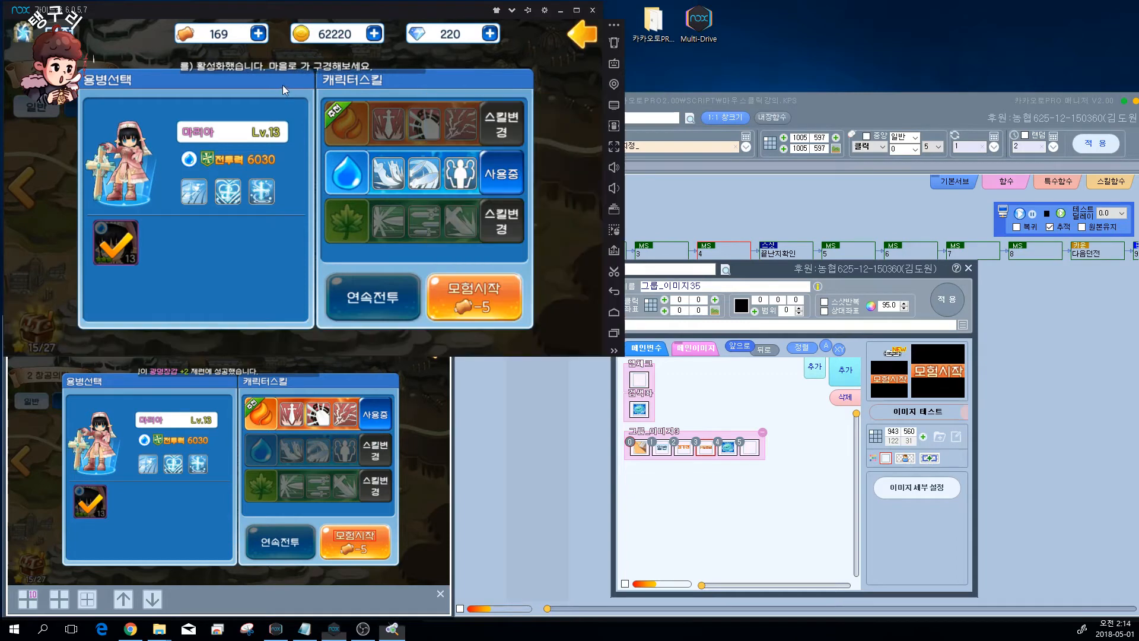
click(472, 289)
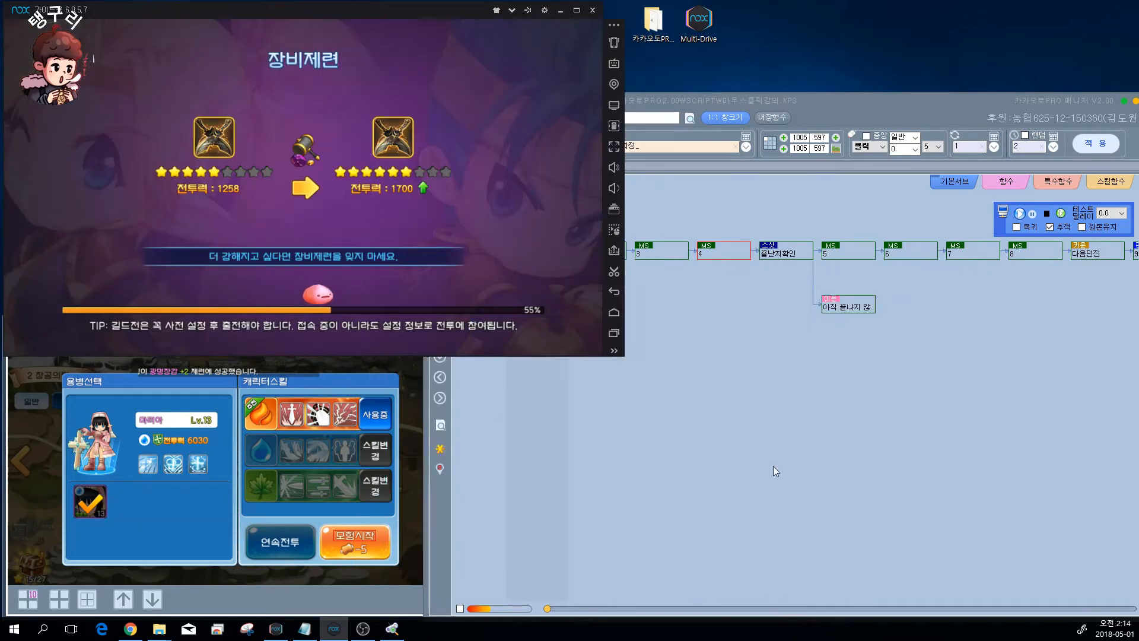
click(771, 467)
click(727, 450)
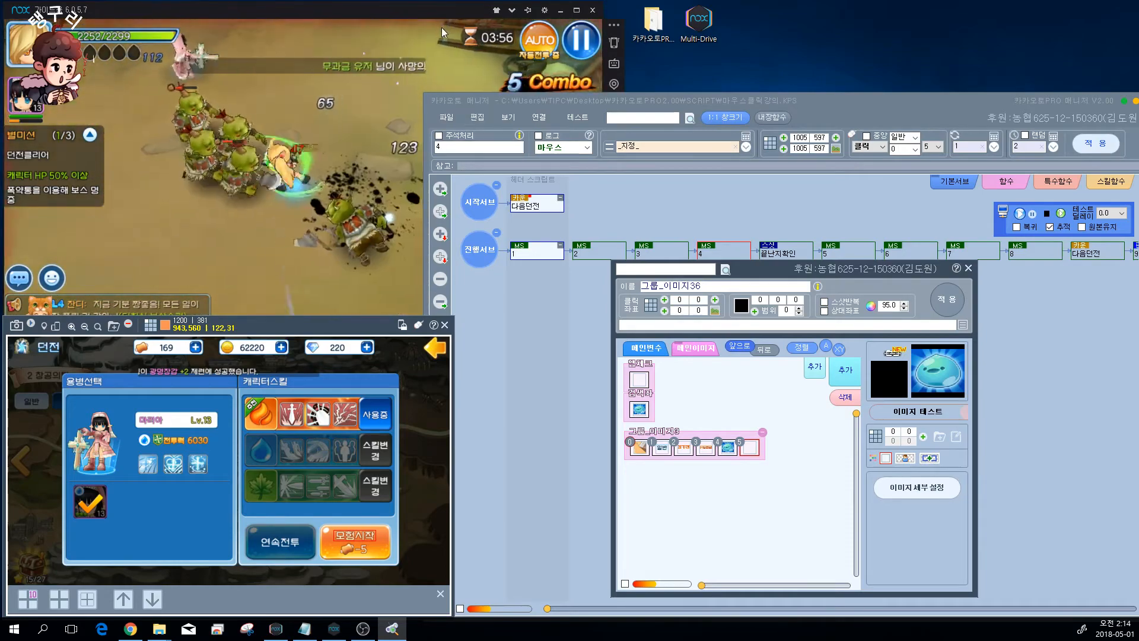
Follow the dungeon battle through to the clear-reward cards and check the group's slime card image.
click(521, 172)
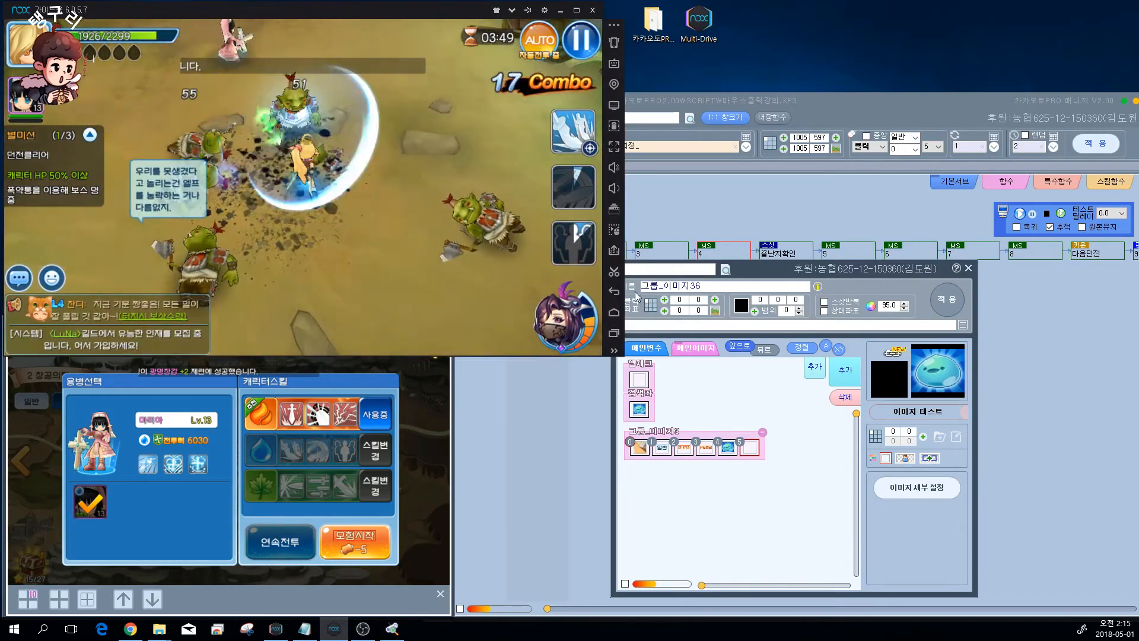
click(720, 397)
click(479, 233)
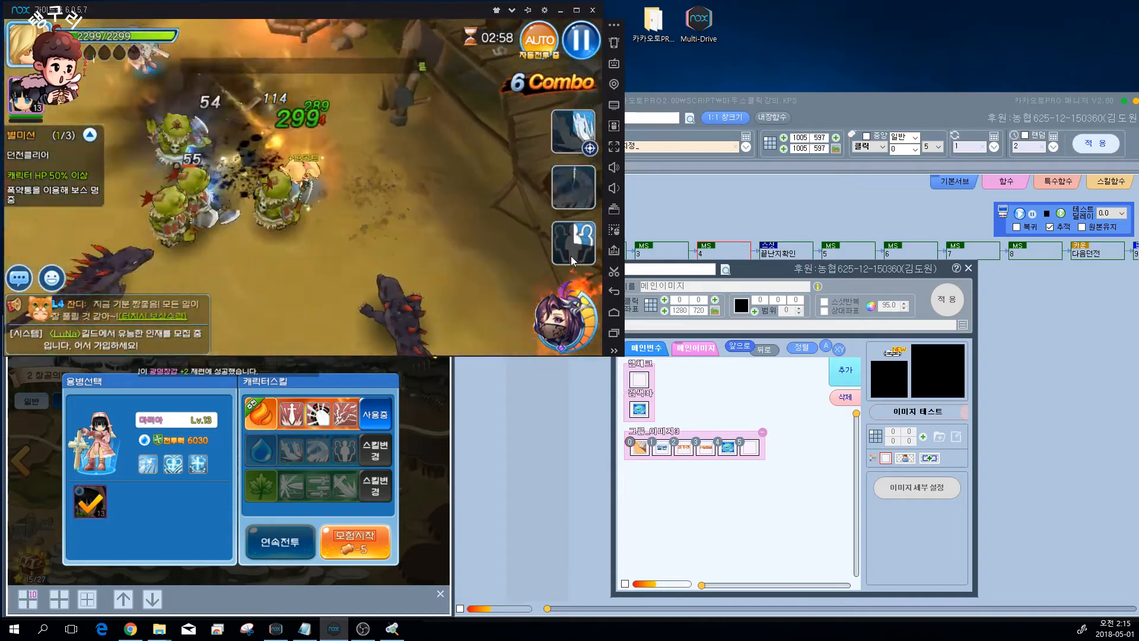
click(568, 257)
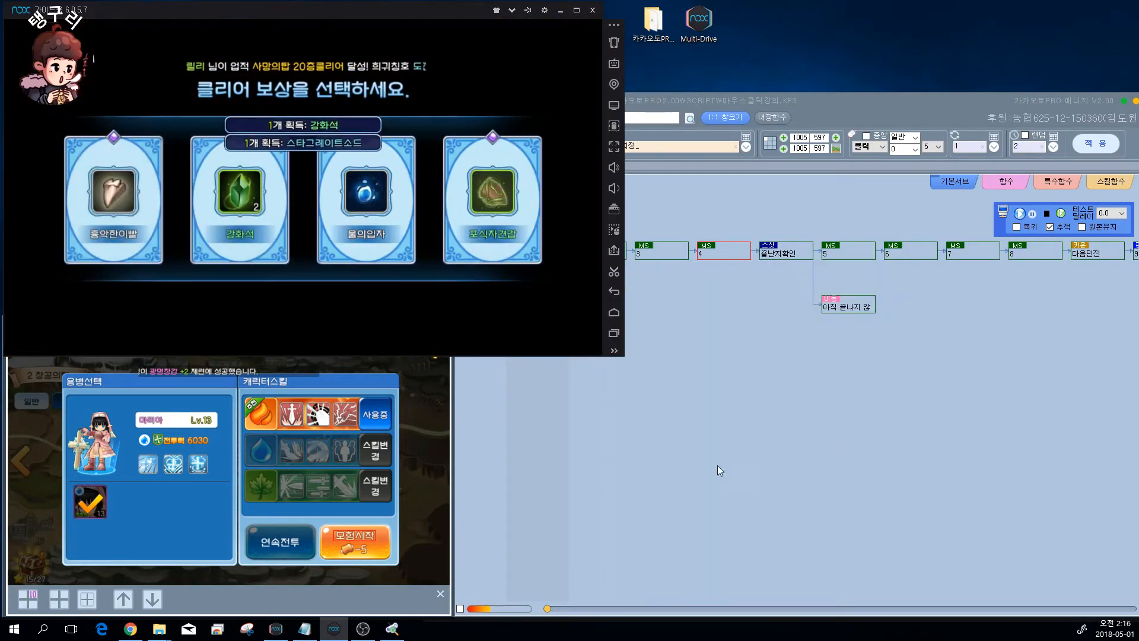
click(750, 522)
click(728, 448)
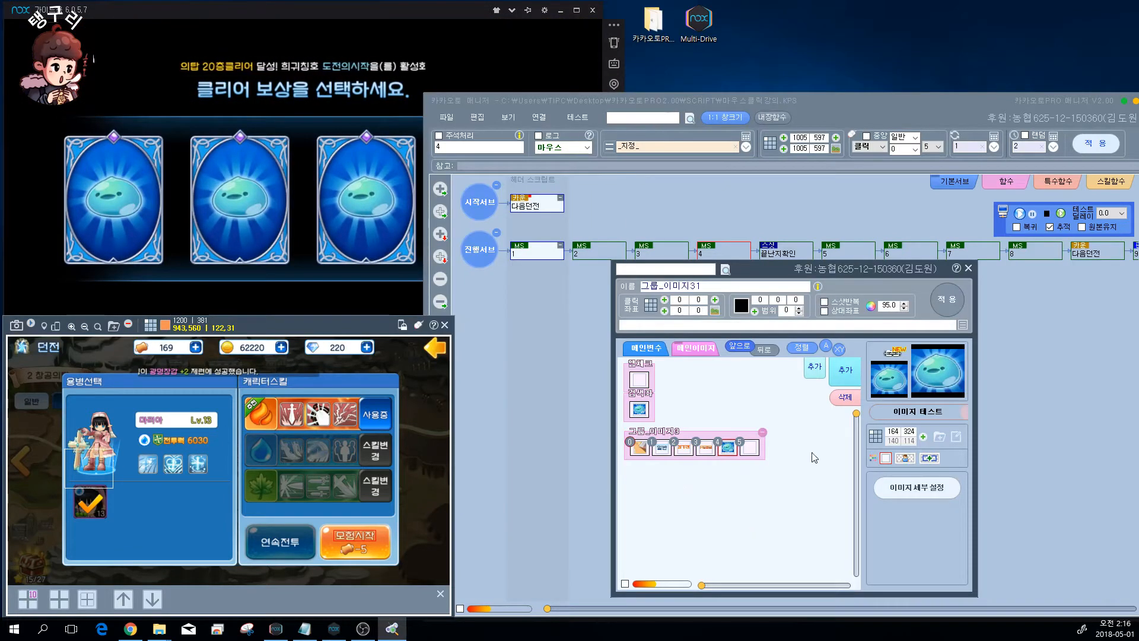
Open the first clear-reward card in the game and select the empty sixth slot in the image group.
click(108, 204)
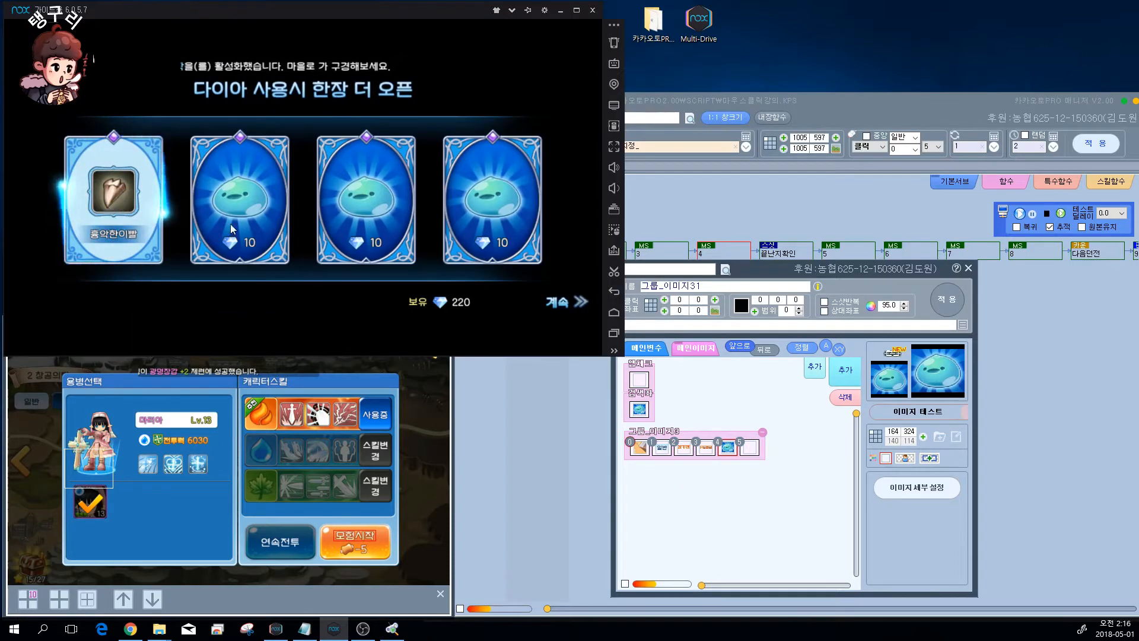
click(770, 457)
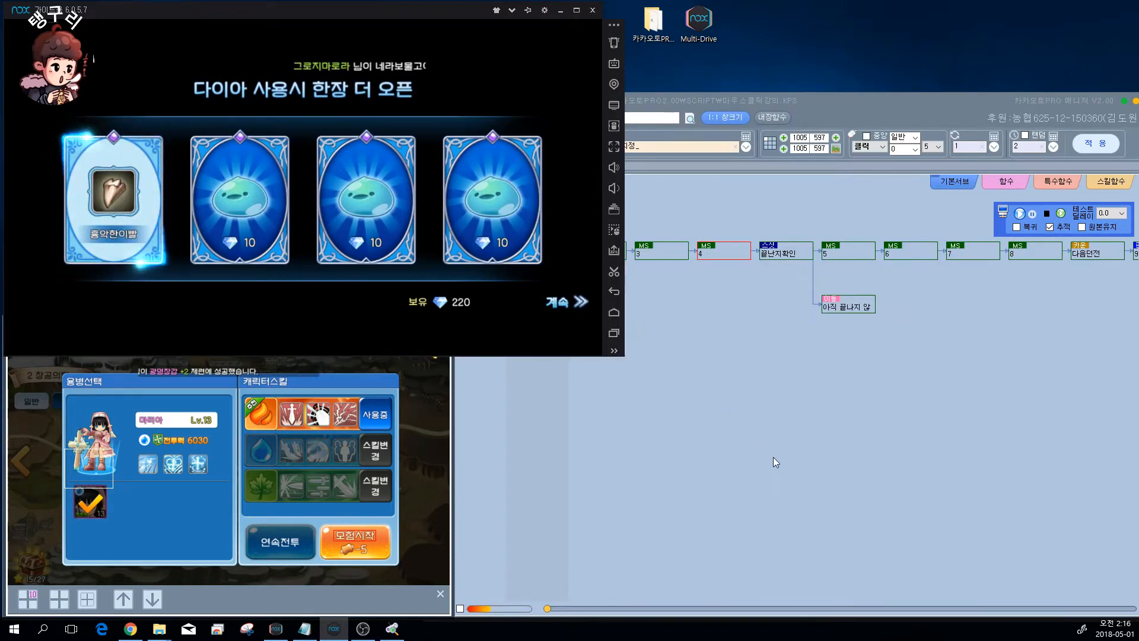
click(769, 456)
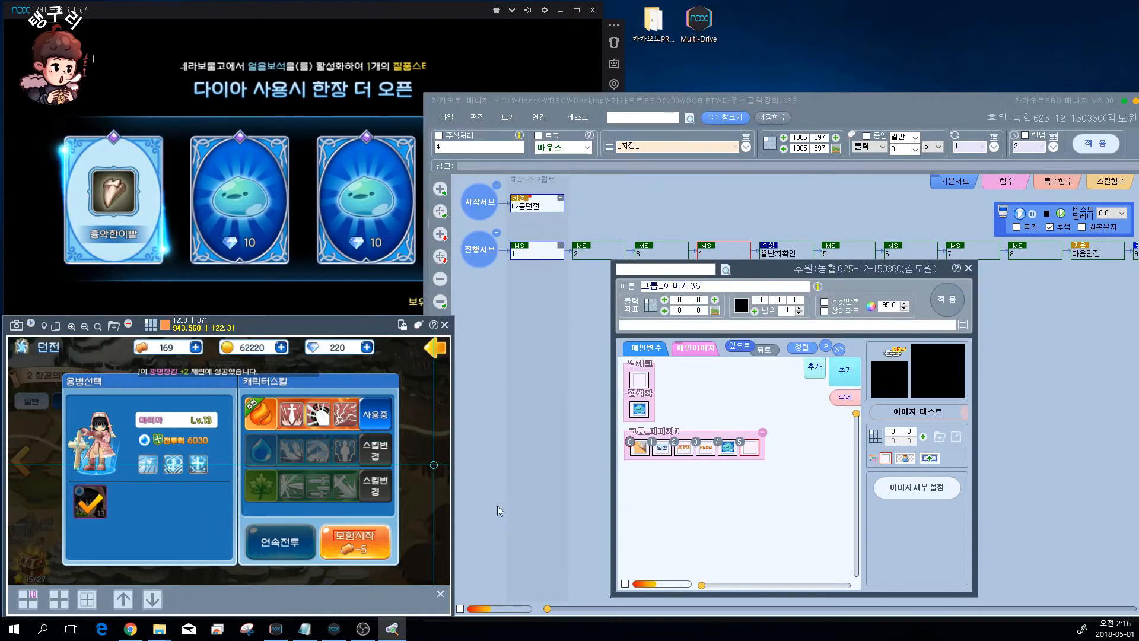
Capture the opened reward-card screen and store the 계속 button image, region 1155,591 sized 56×30, in the sixth group slot.
drag(405, 541, 434, 550)
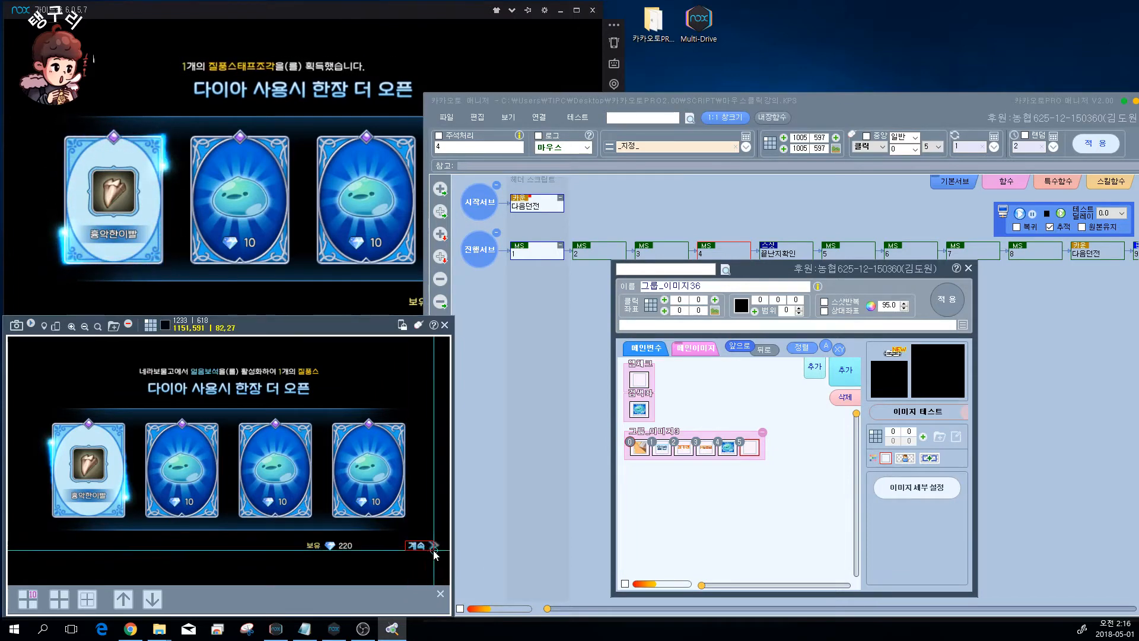
drag(407, 541, 426, 551)
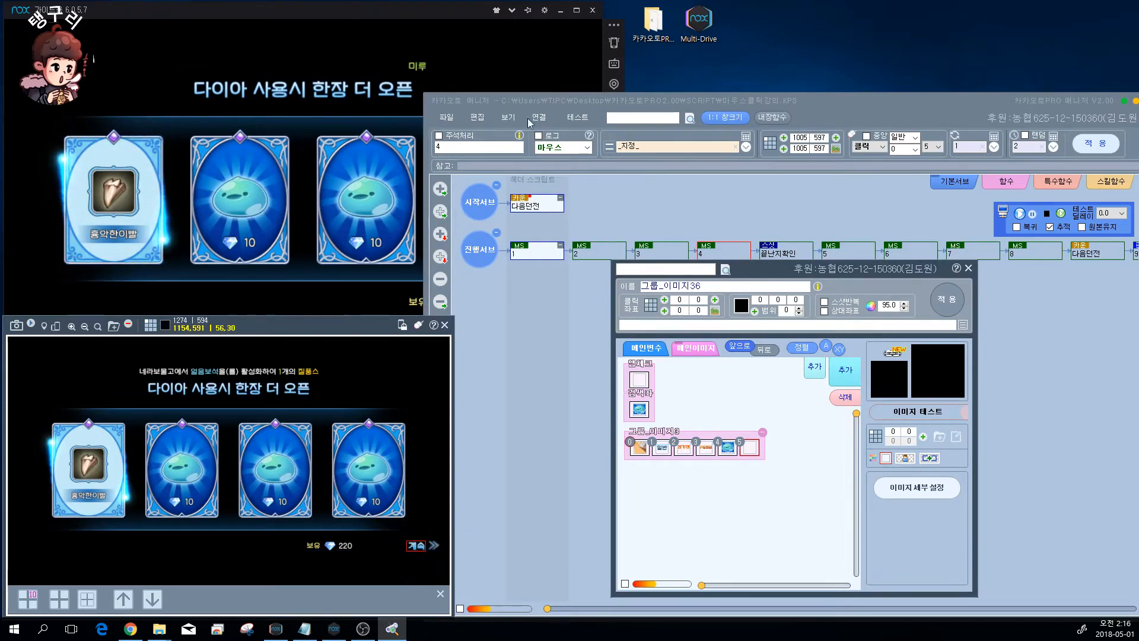
click(450, 11)
click(781, 512)
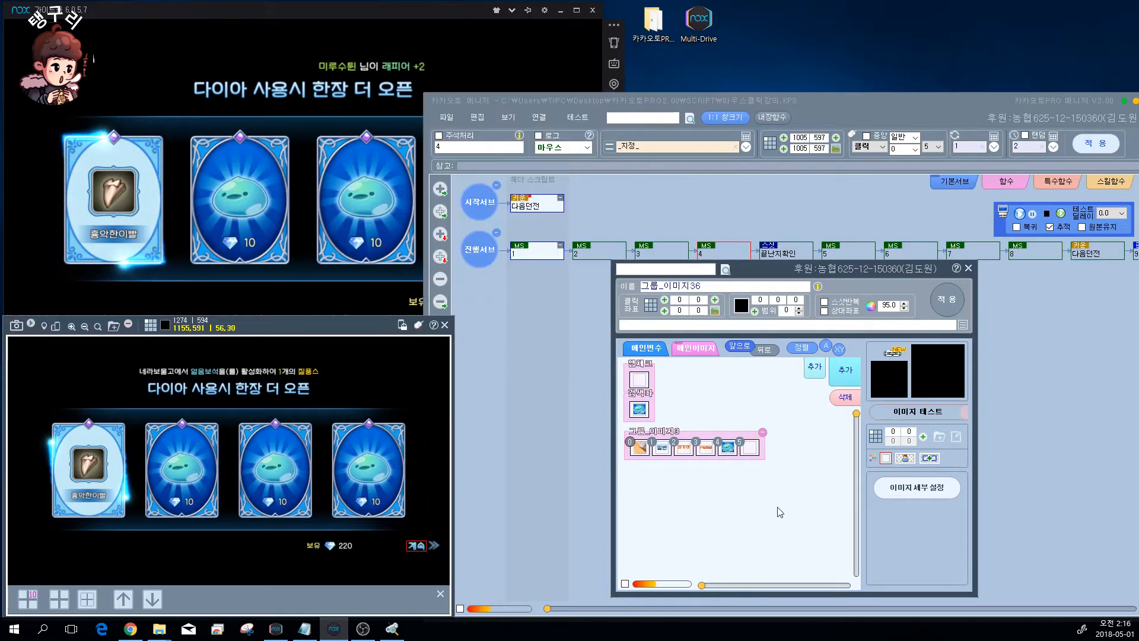
click(923, 436)
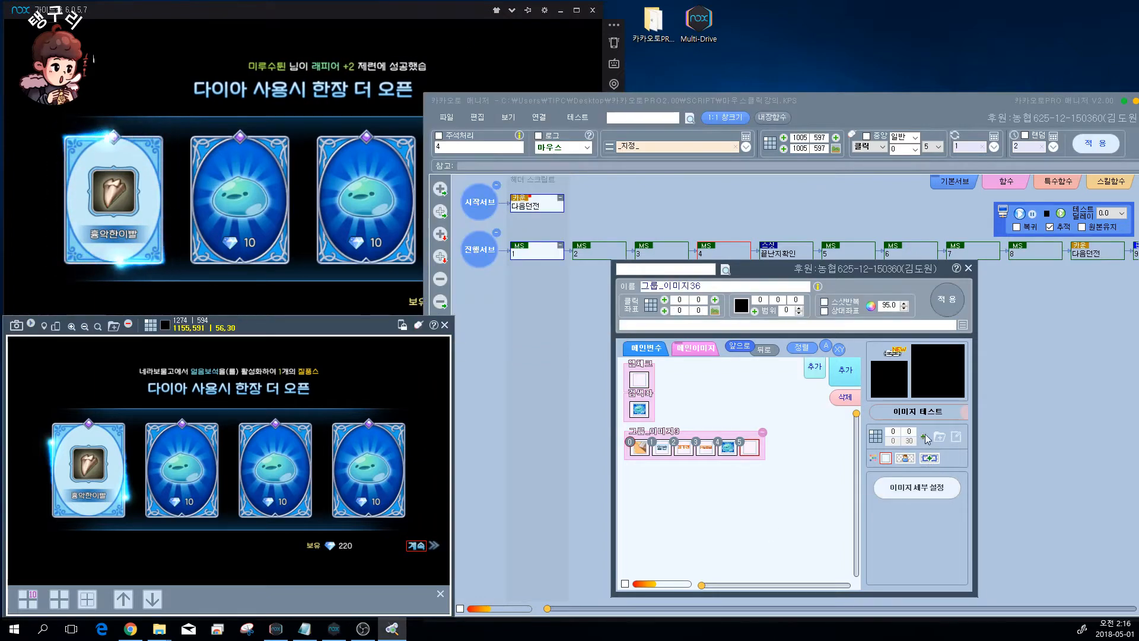
click(955, 302)
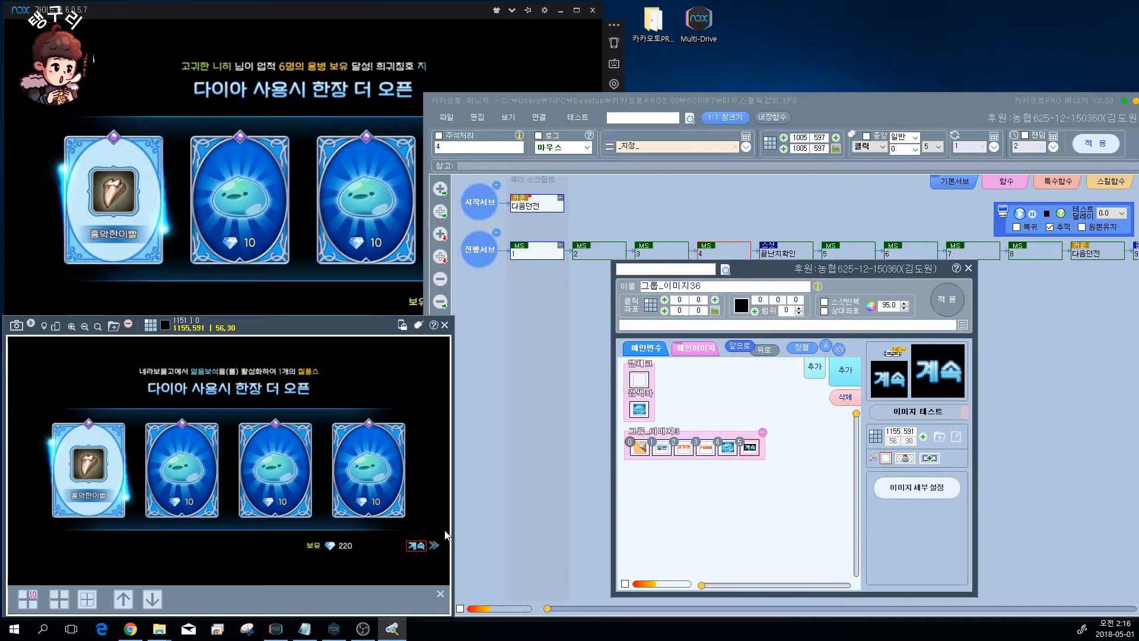
Continue to the Win screen in the game, and add and select an empty seventh slot in the image group.
click(441, 6)
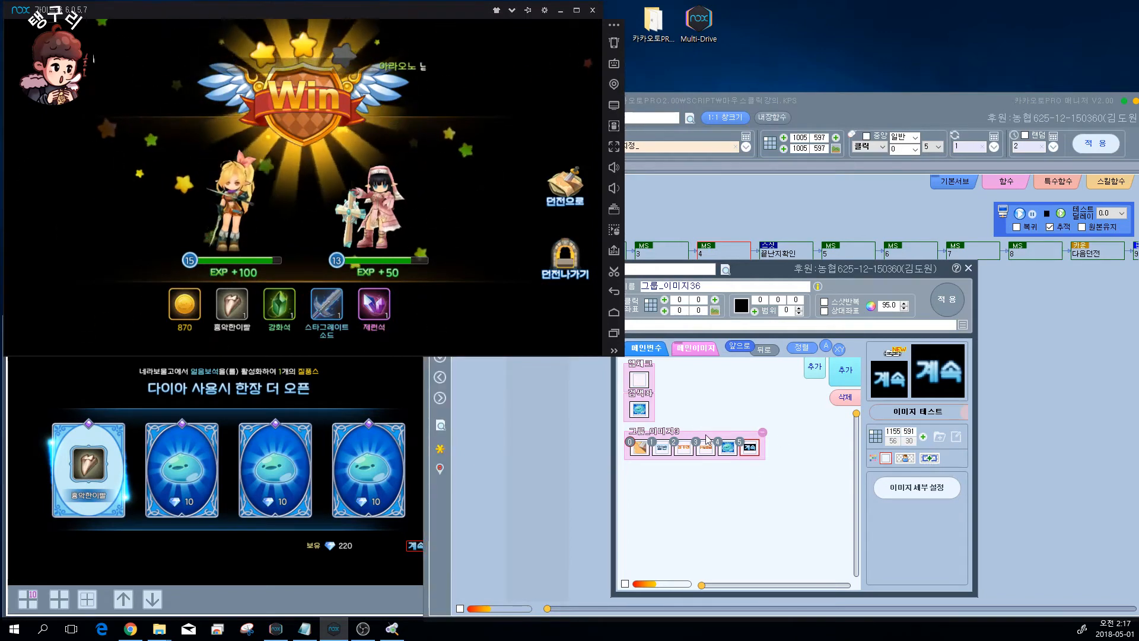
click(765, 468)
click(923, 436)
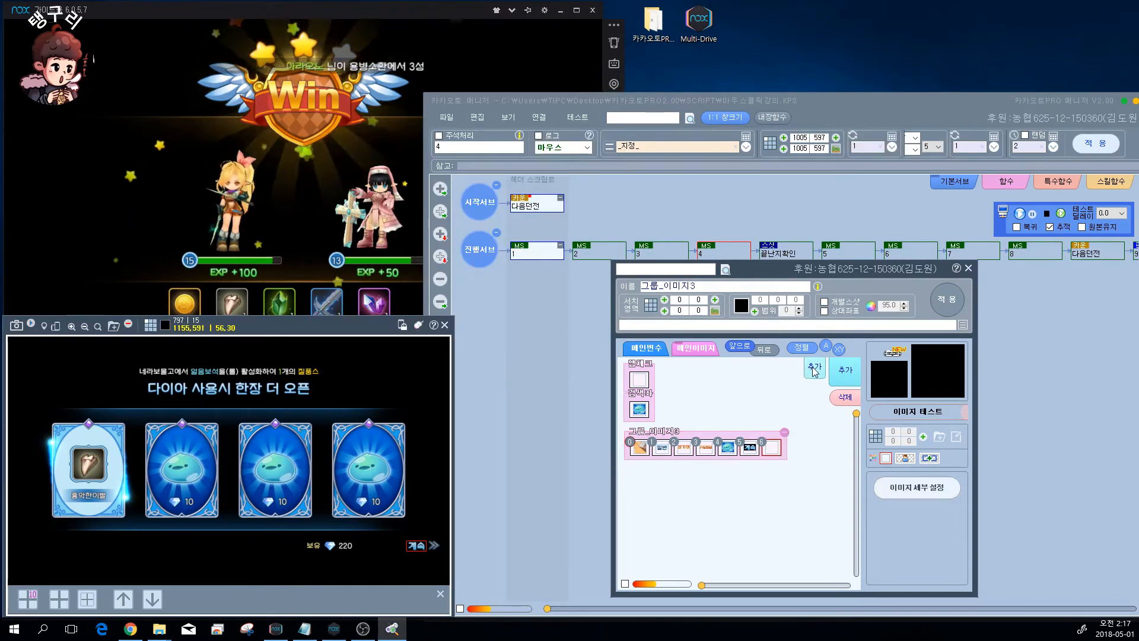
click(433, 5)
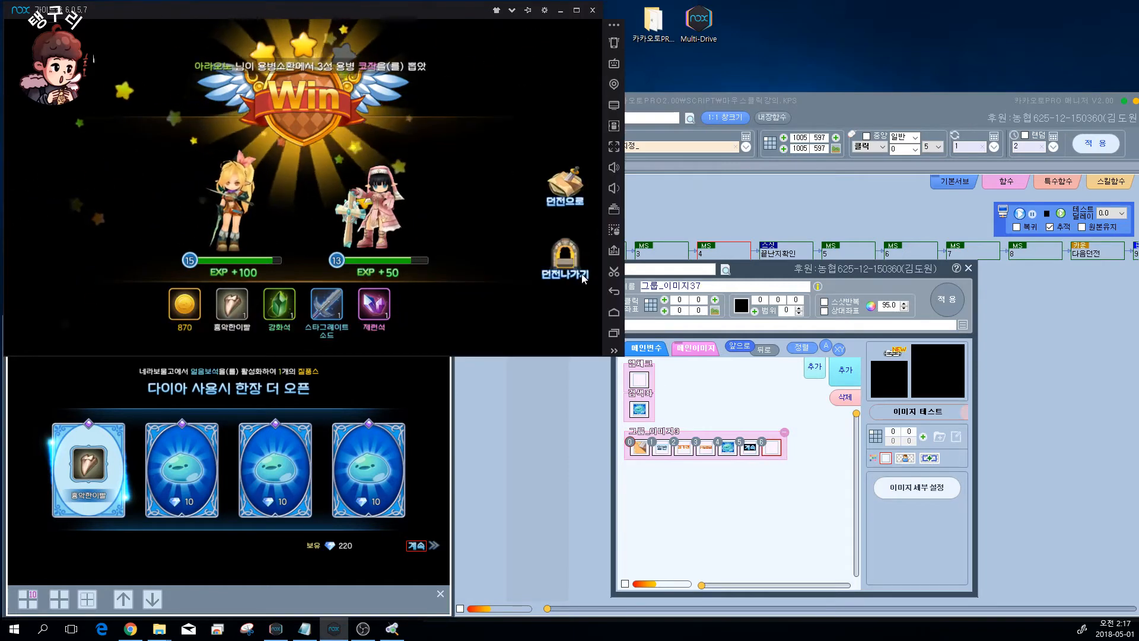
click(769, 355)
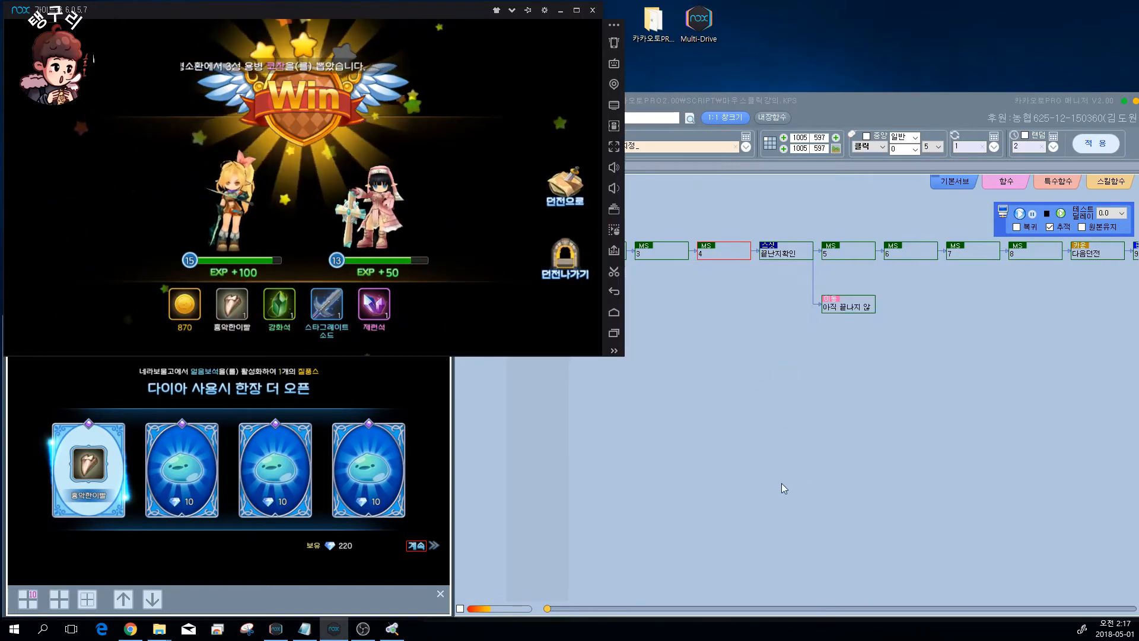
click(780, 455)
click(779, 454)
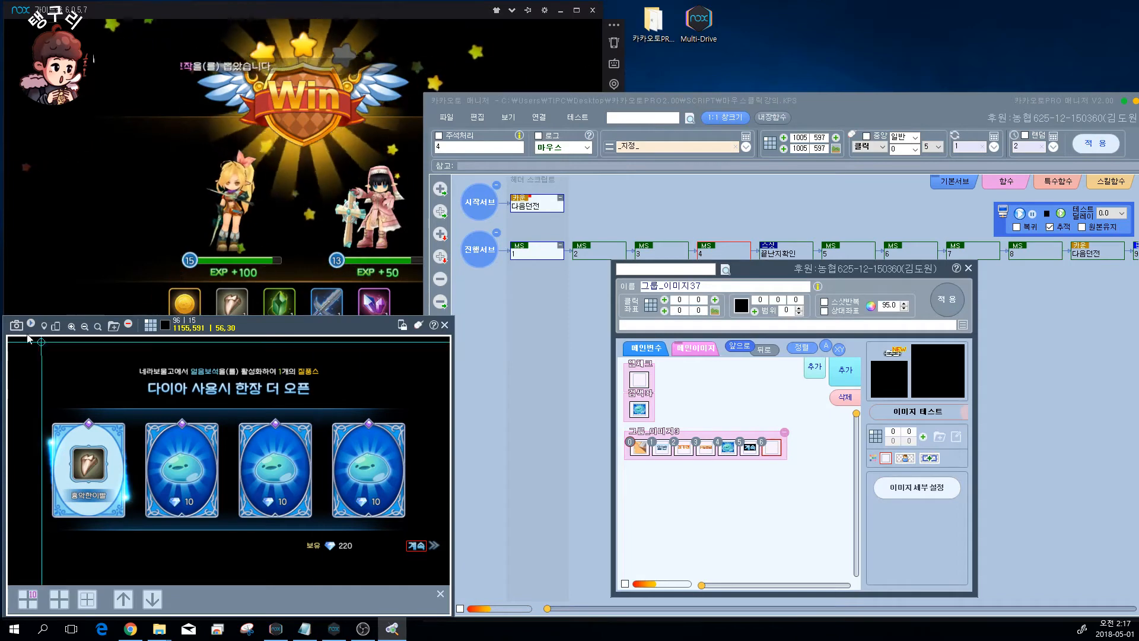
Capture the Win screen and store the 던전나가기 button image, region 1144,465 sized 111×95, in the seventh group slot.
key(F5)
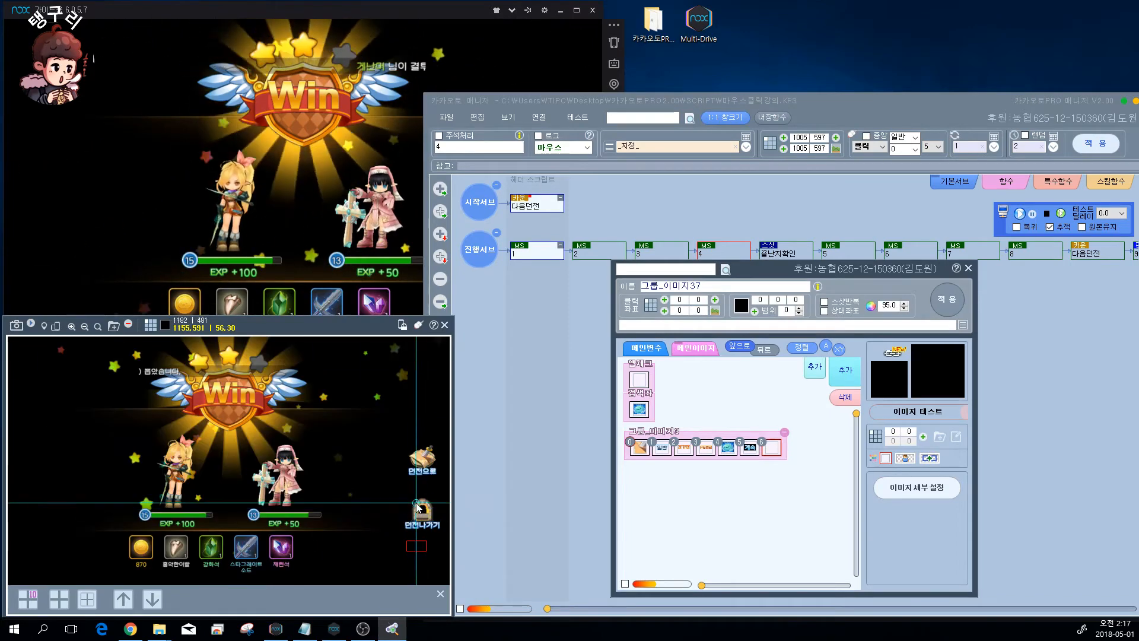
drag(404, 500, 442, 531)
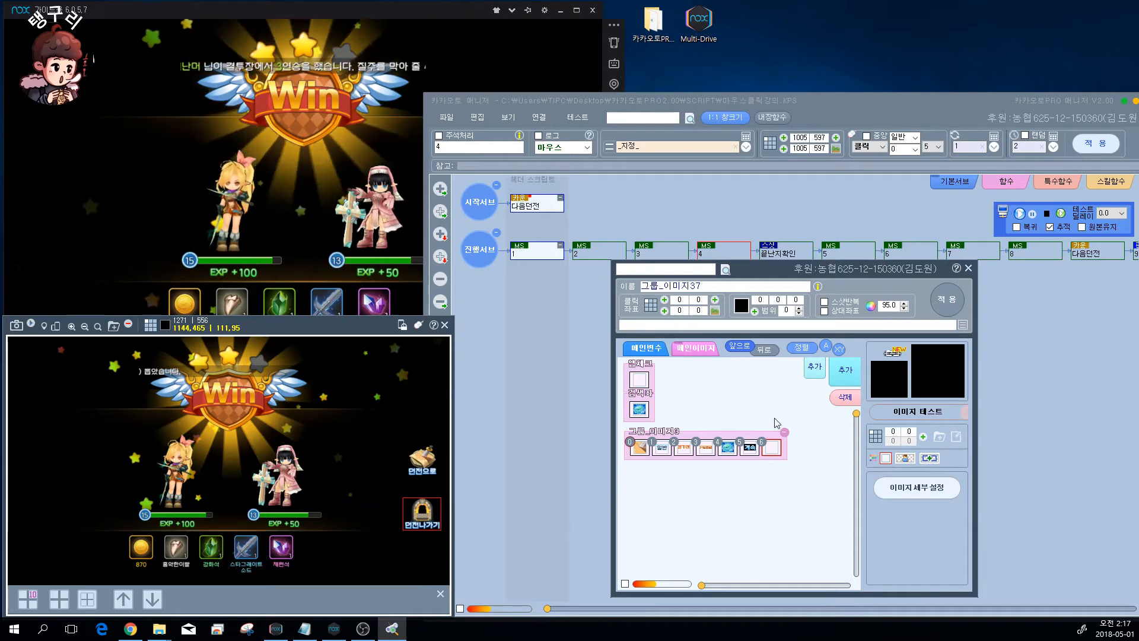
click(953, 303)
Rename the 던전나가기, 계속 and slime card slots as 7, 6 and 5, and rename their image group as 모험.
drag(701, 287, 668, 285)
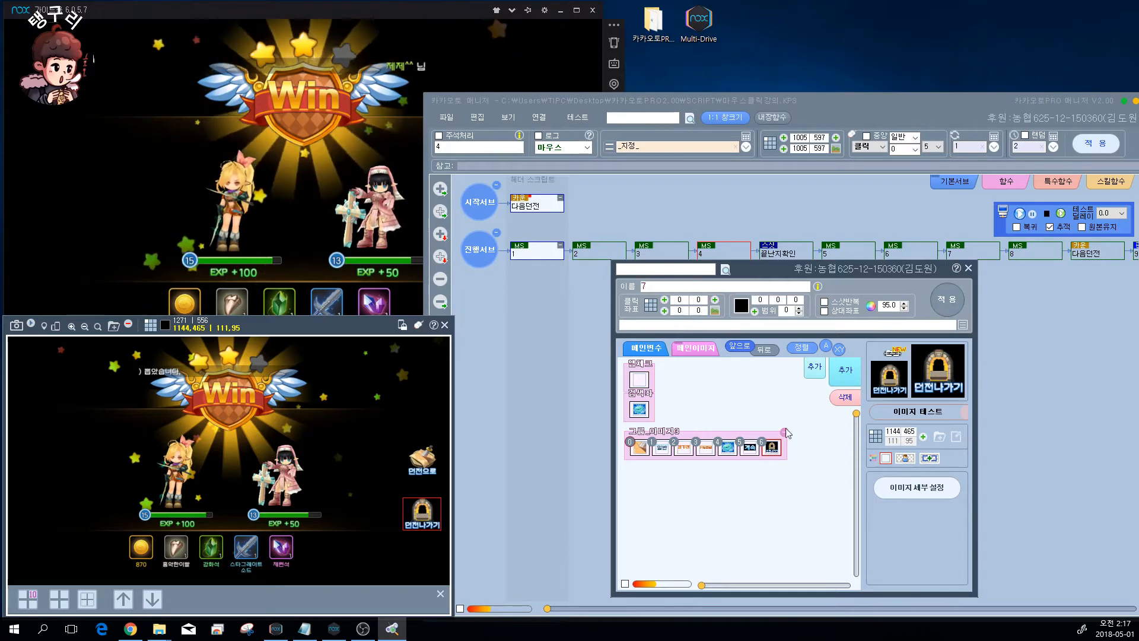
click(750, 447)
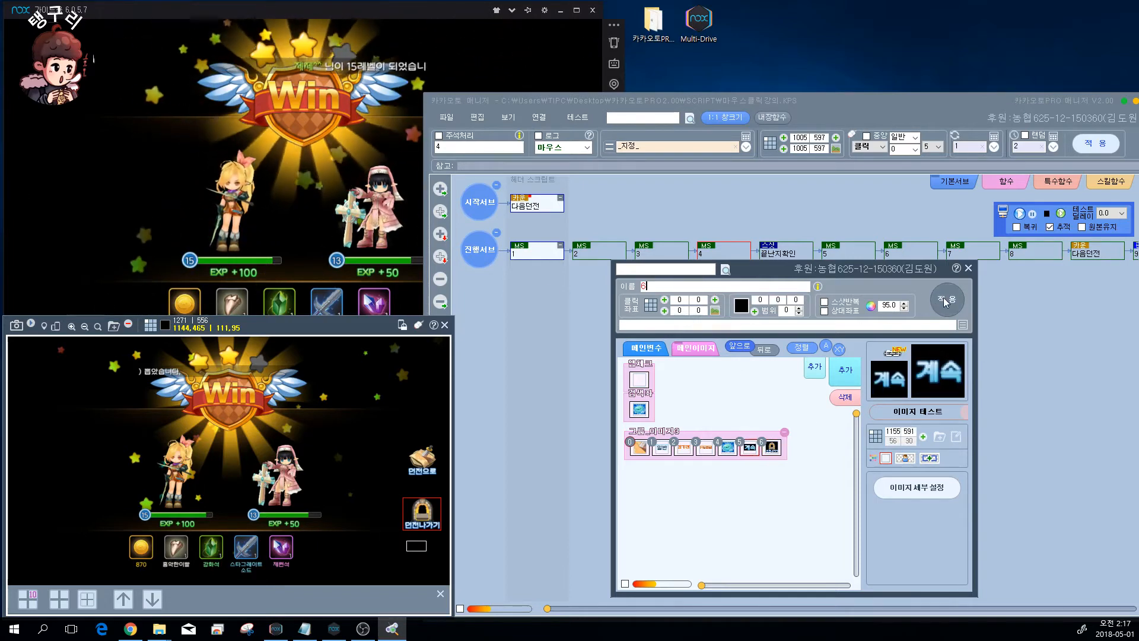
click(729, 448)
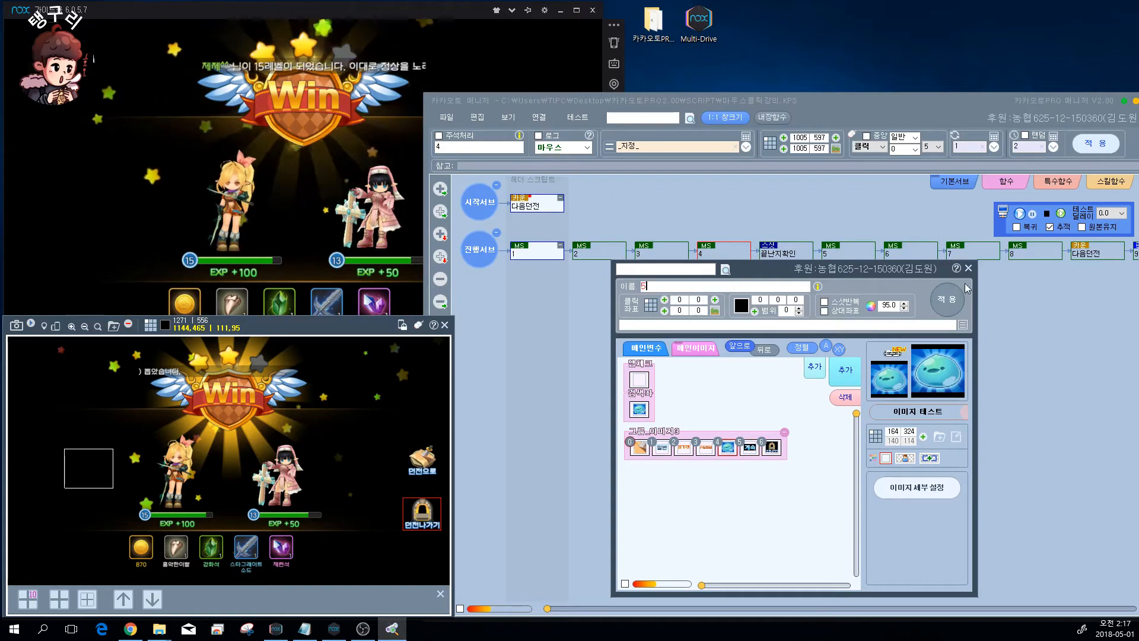
click(950, 300)
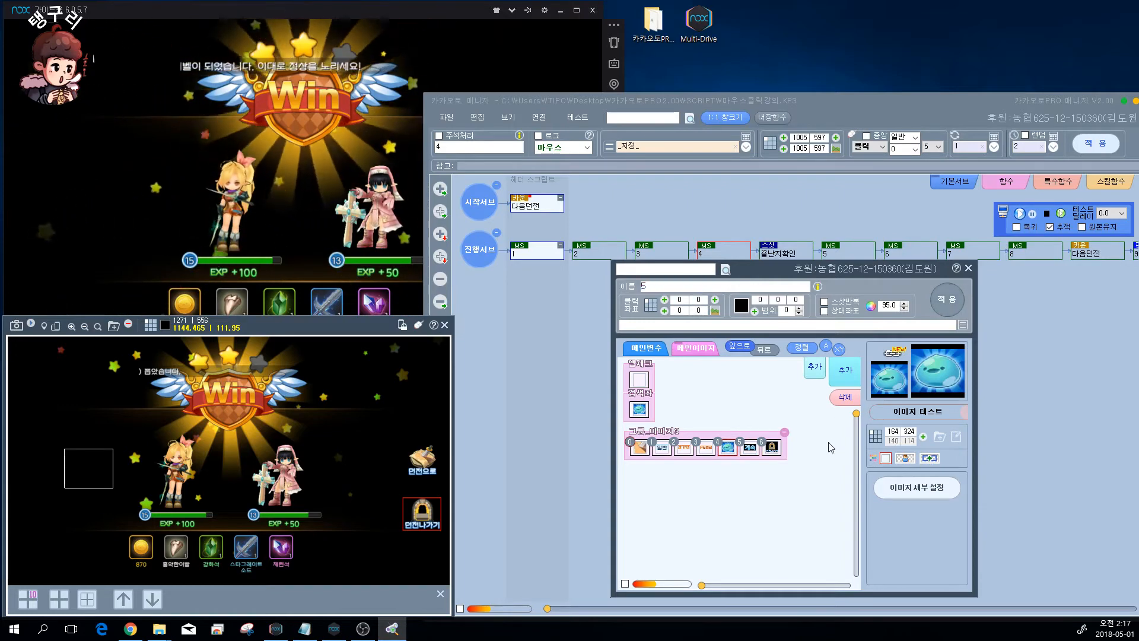
click(688, 439)
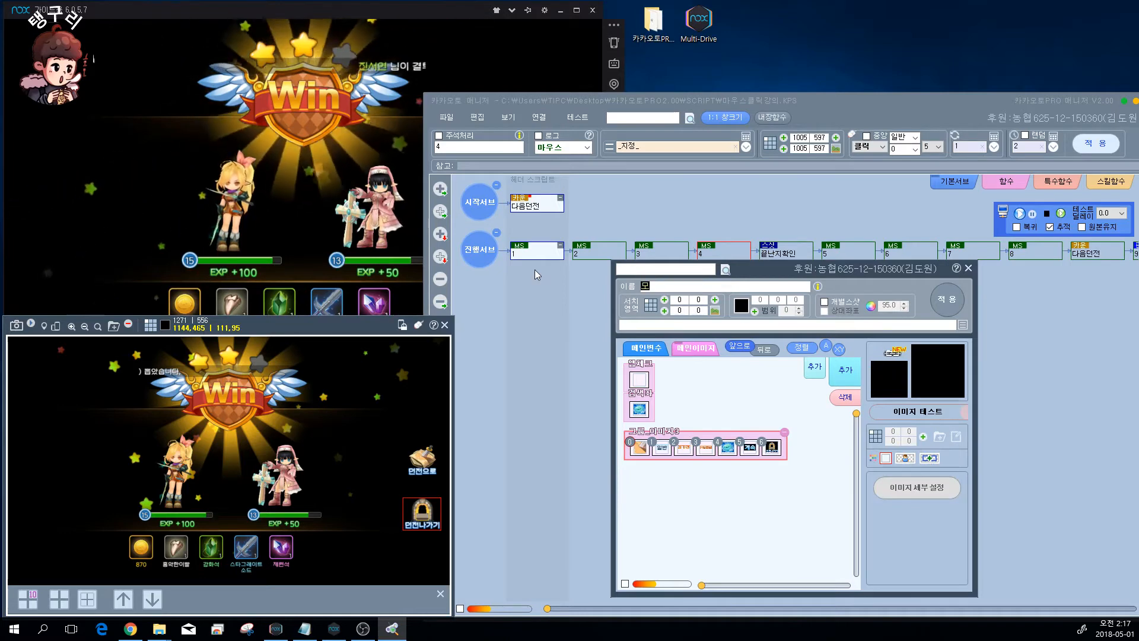
click(947, 299)
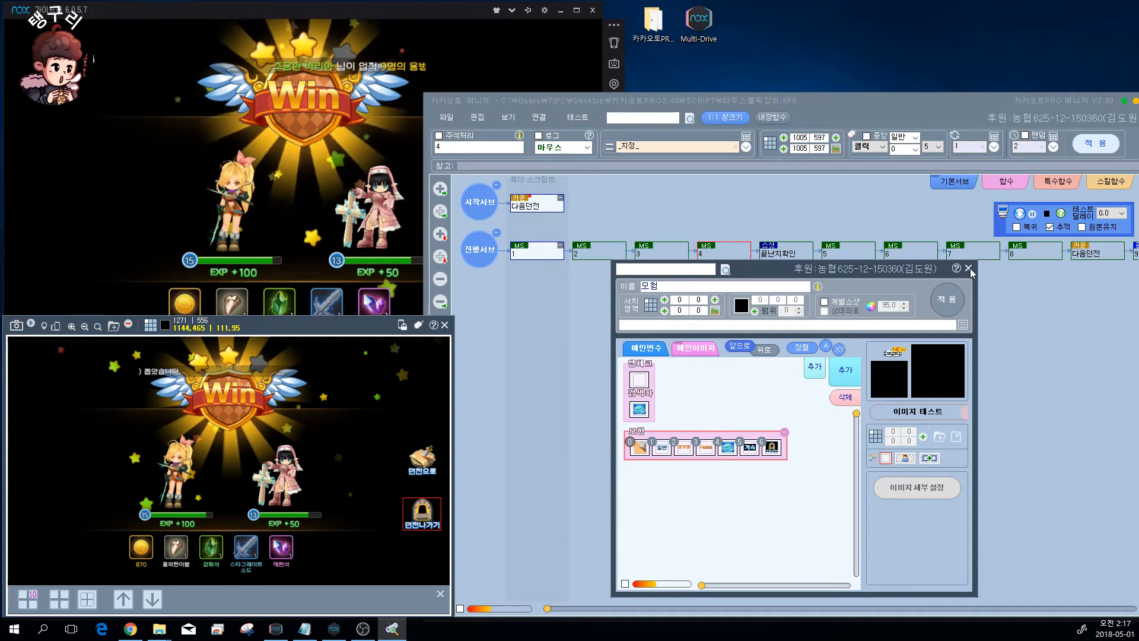
Move the group list aside and add a new sub-procedure below 진행서브 in the script.
drag(906, 282, 925, 24)
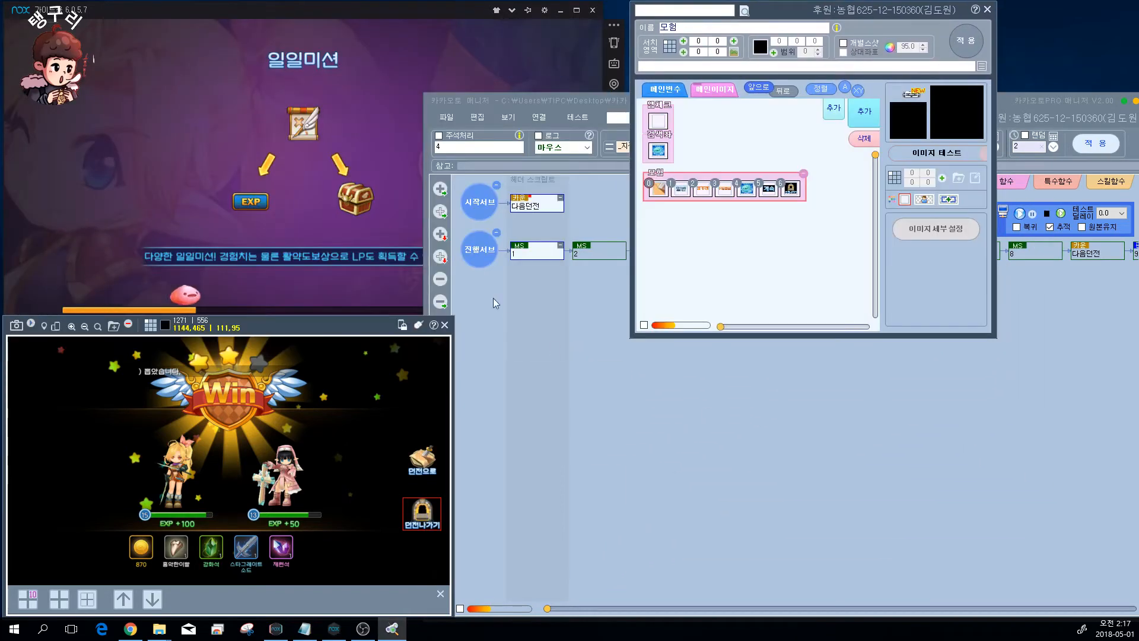
click(488, 255)
click(440, 238)
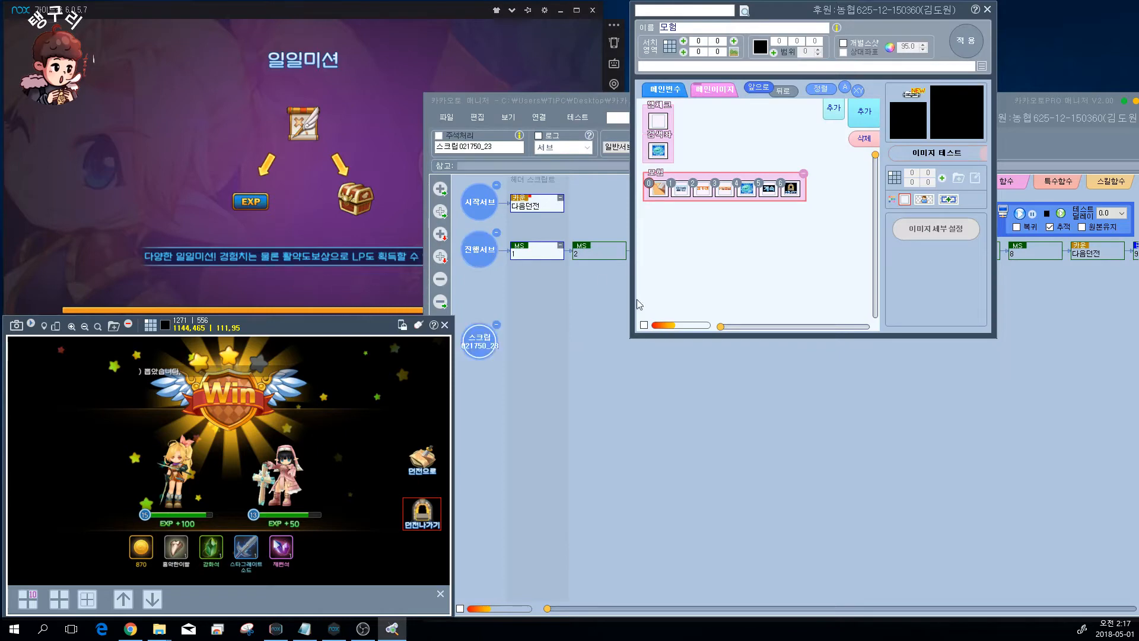
Comment out all existing steps in the 진행서브 row, starting from mouse step 1.
click(533, 255)
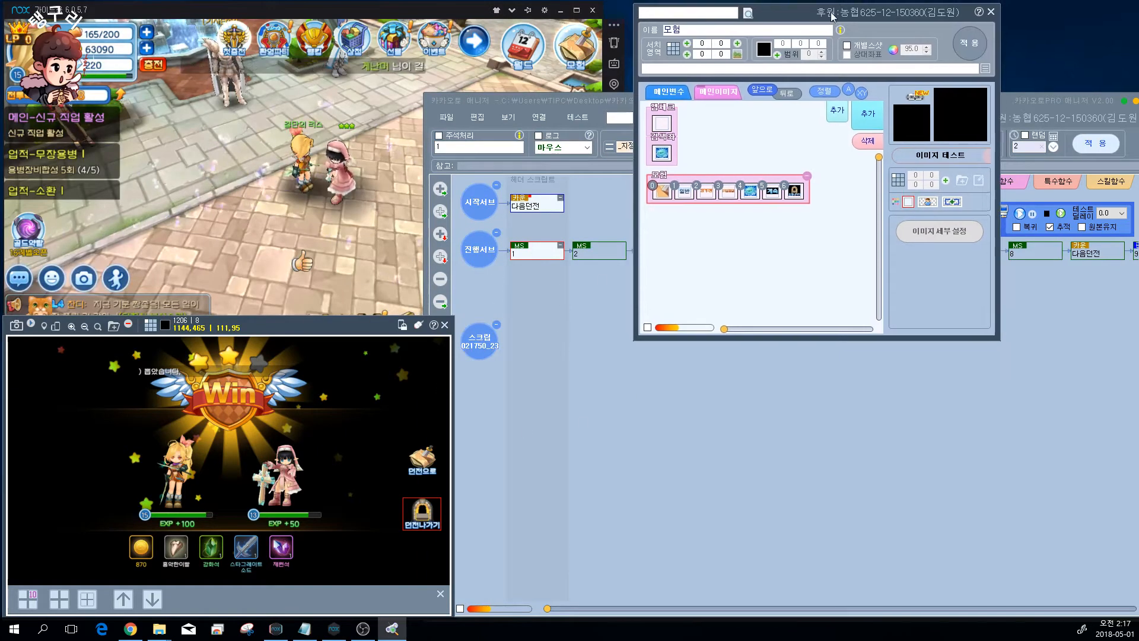
click(478, 117)
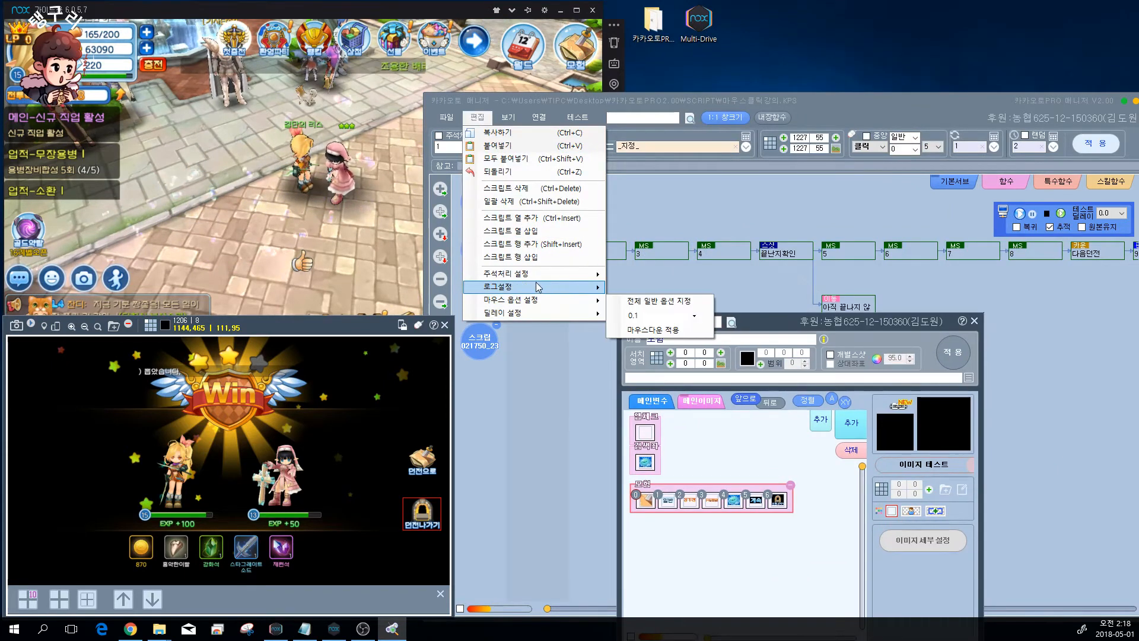
mouse_move(537, 277)
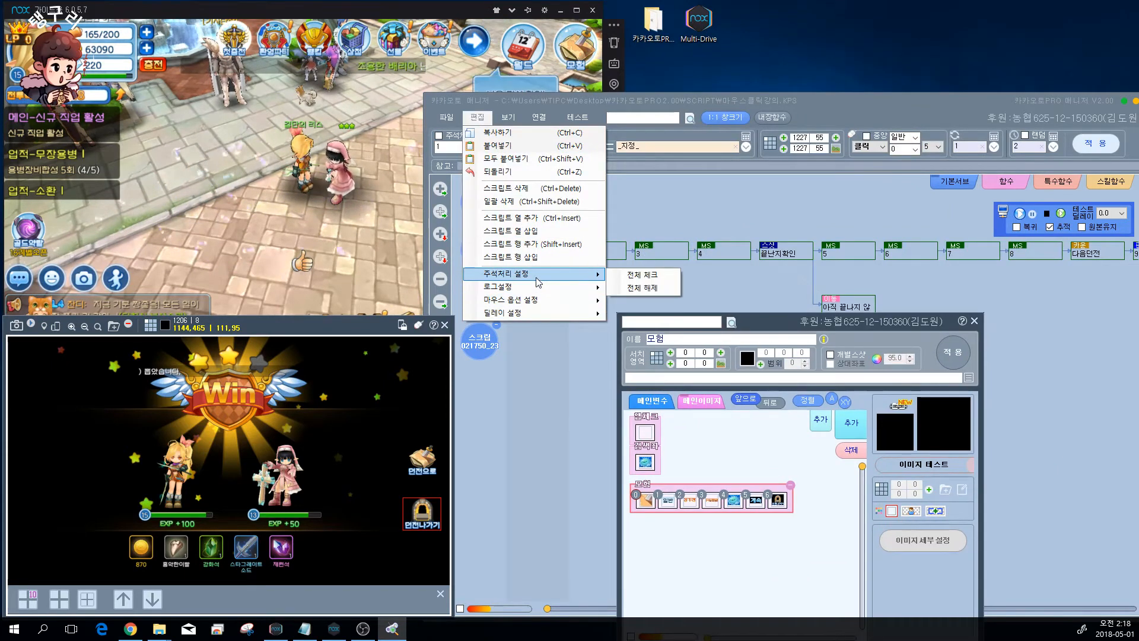
click(646, 276)
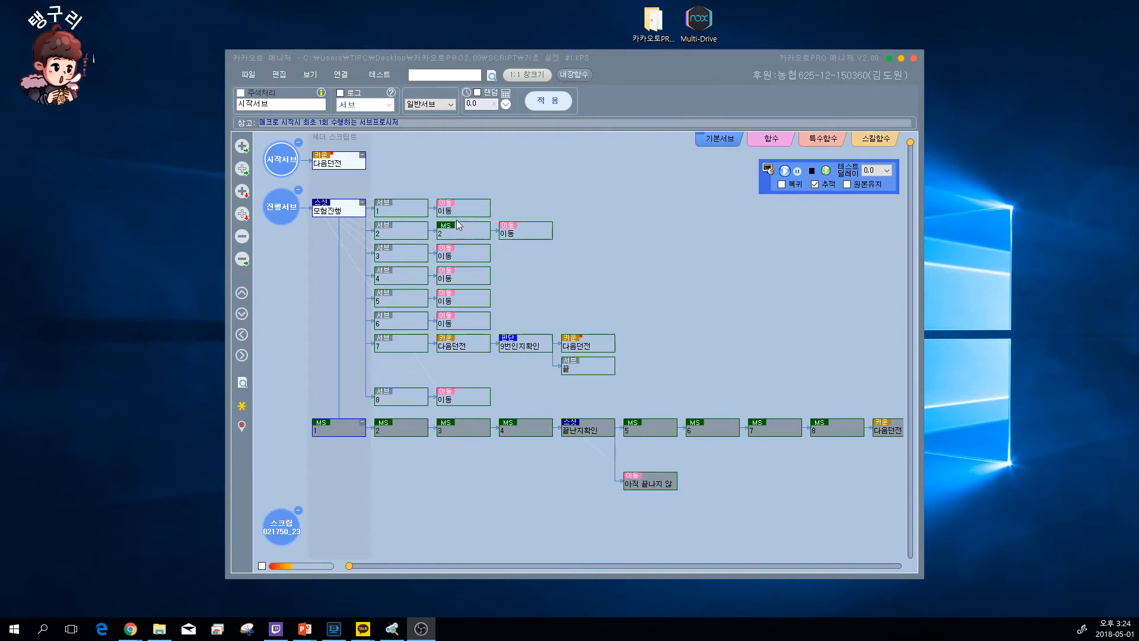
Review the 모험진행 snapshot step's settings alongside the first image of the 모험 group in the group list.
click(331, 214)
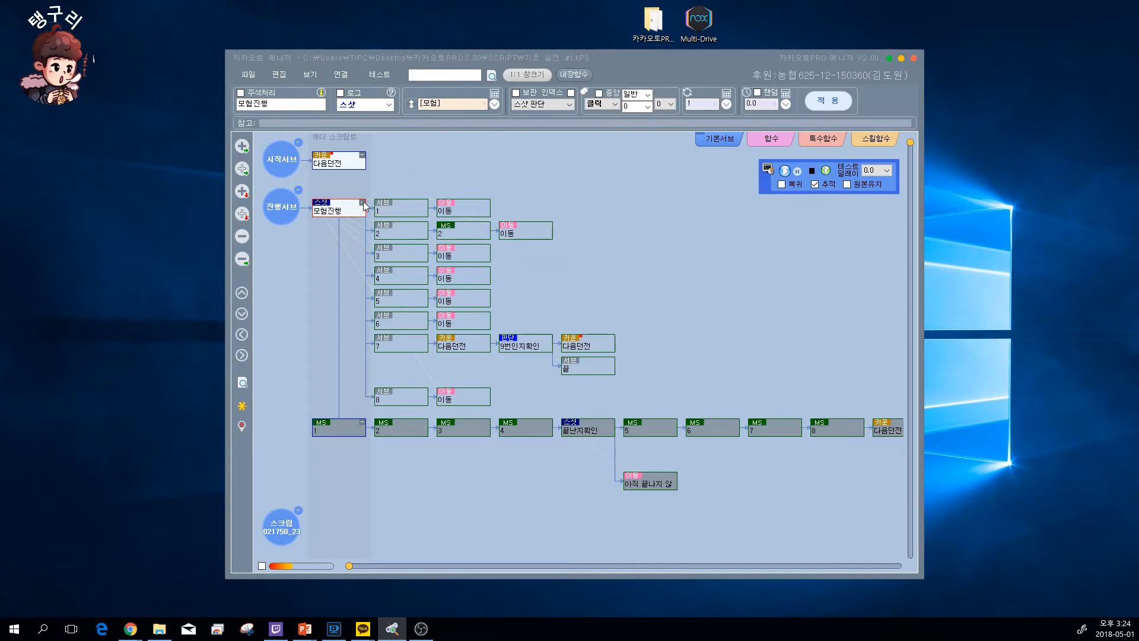
click(318, 74)
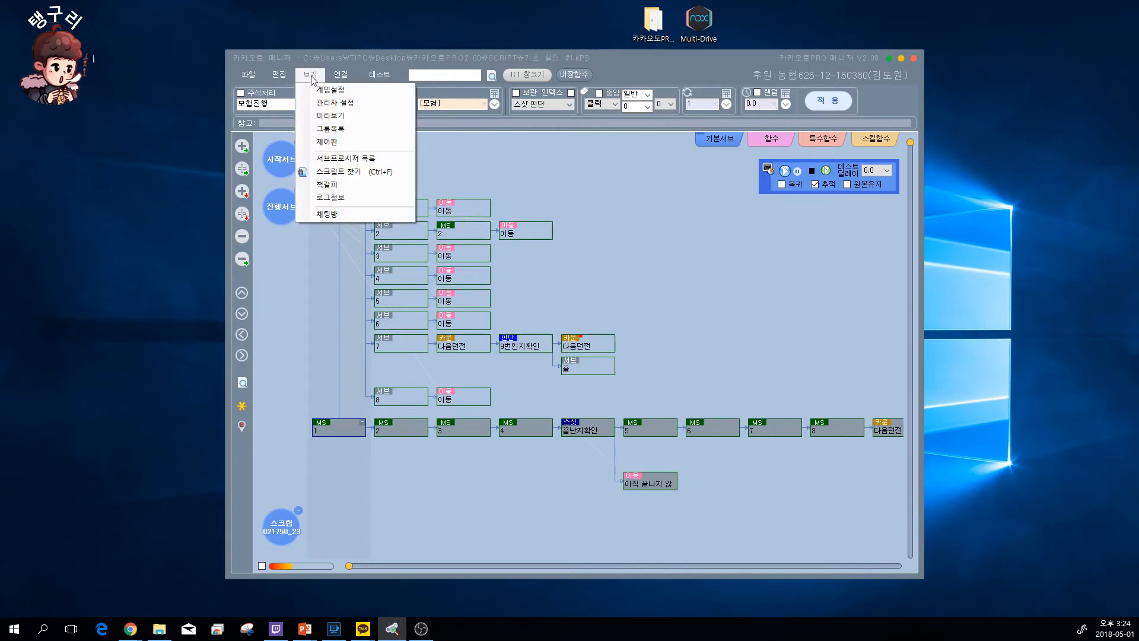
click(332, 140)
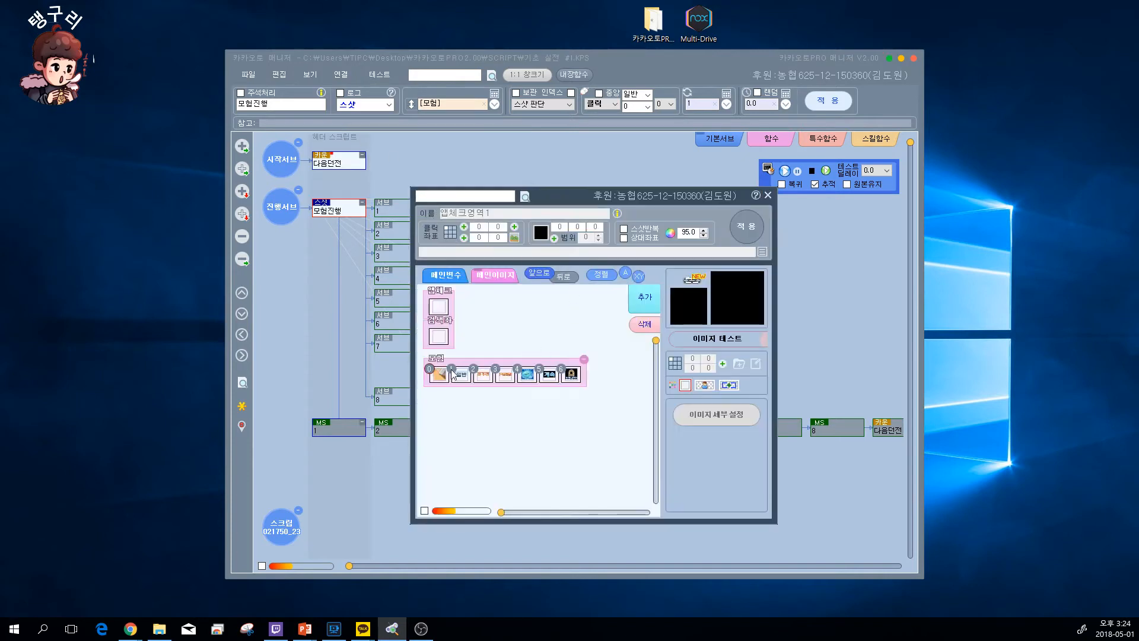
drag(599, 188, 875, 173)
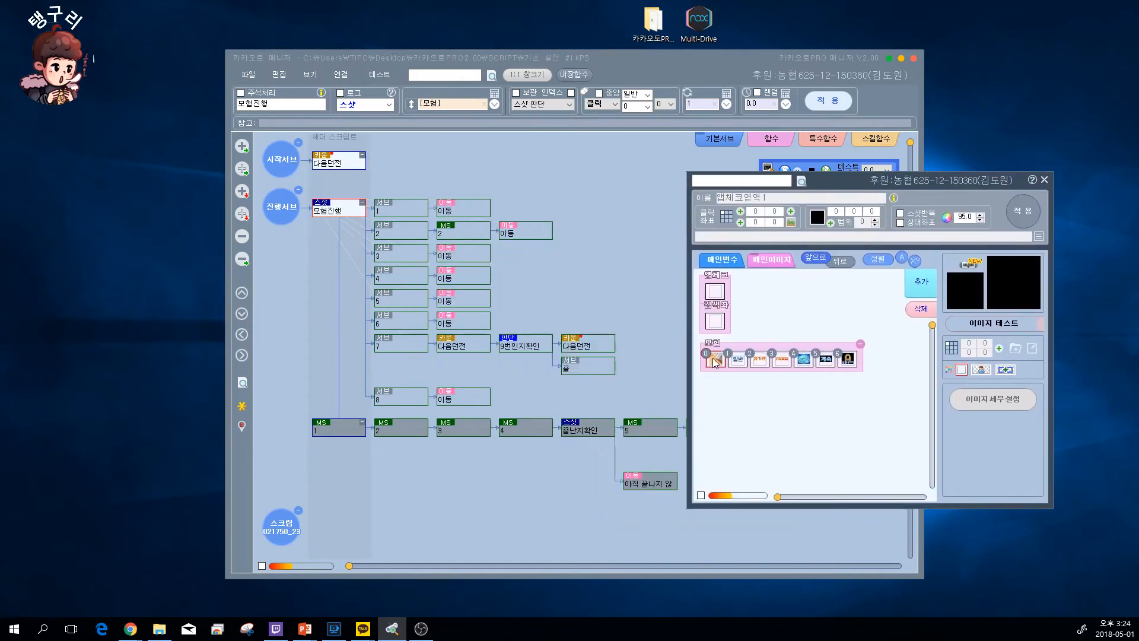
click(714, 360)
Examine how the numbered sub-procedure branches and 이동 steps return to 모험진행, compared with the commented-out 끝난지확인 branch.
click(402, 212)
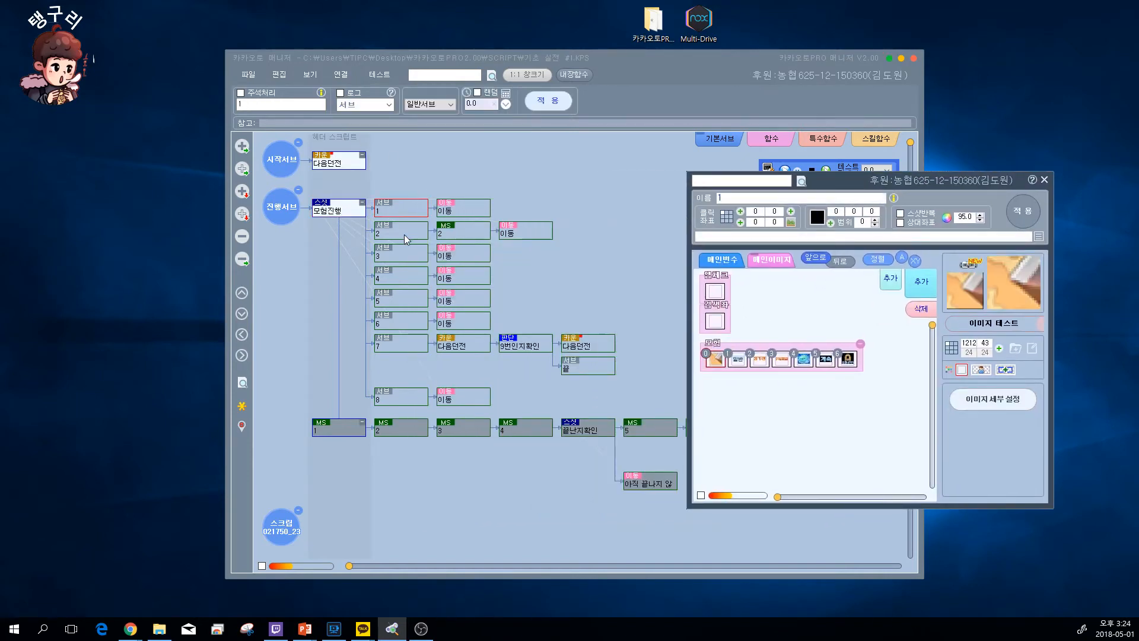
click(468, 254)
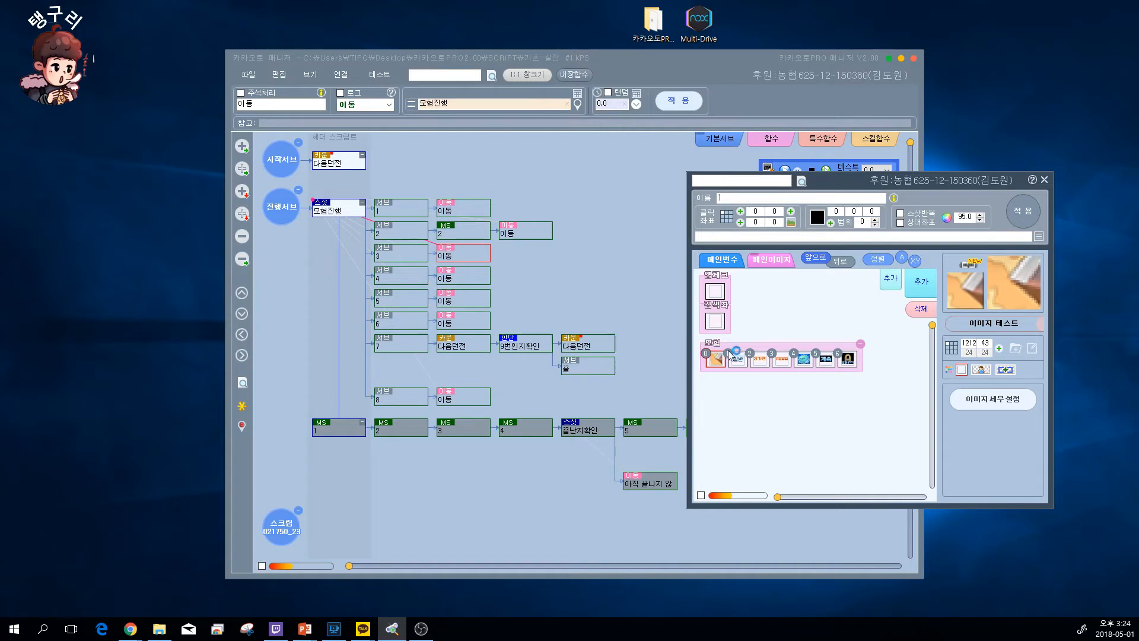
click(402, 343)
click(467, 325)
click(602, 433)
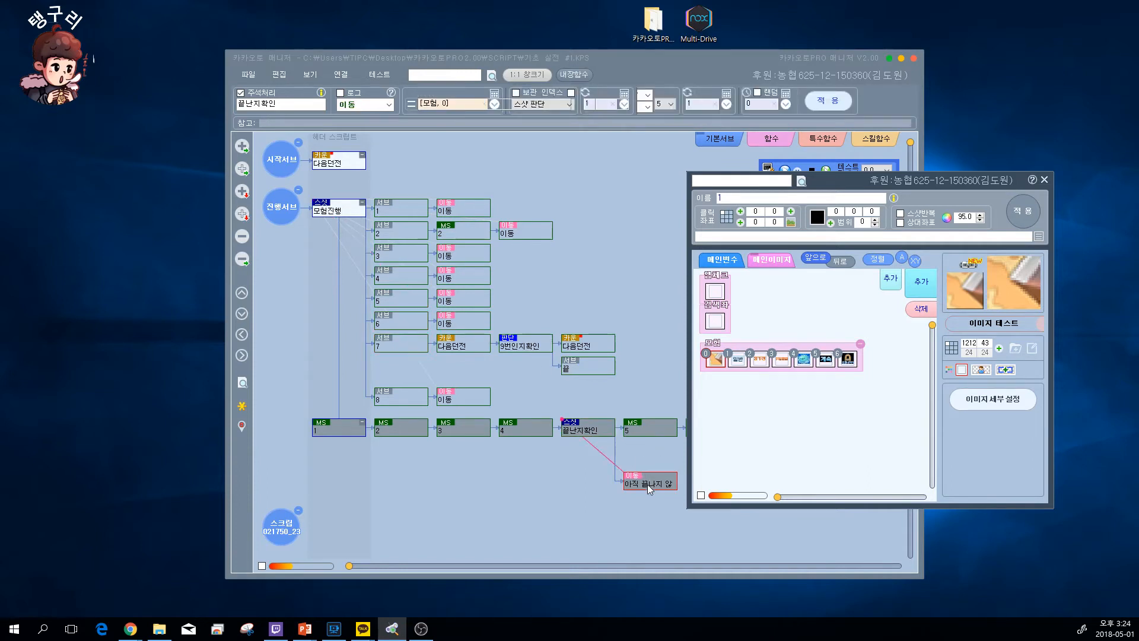
click(661, 488)
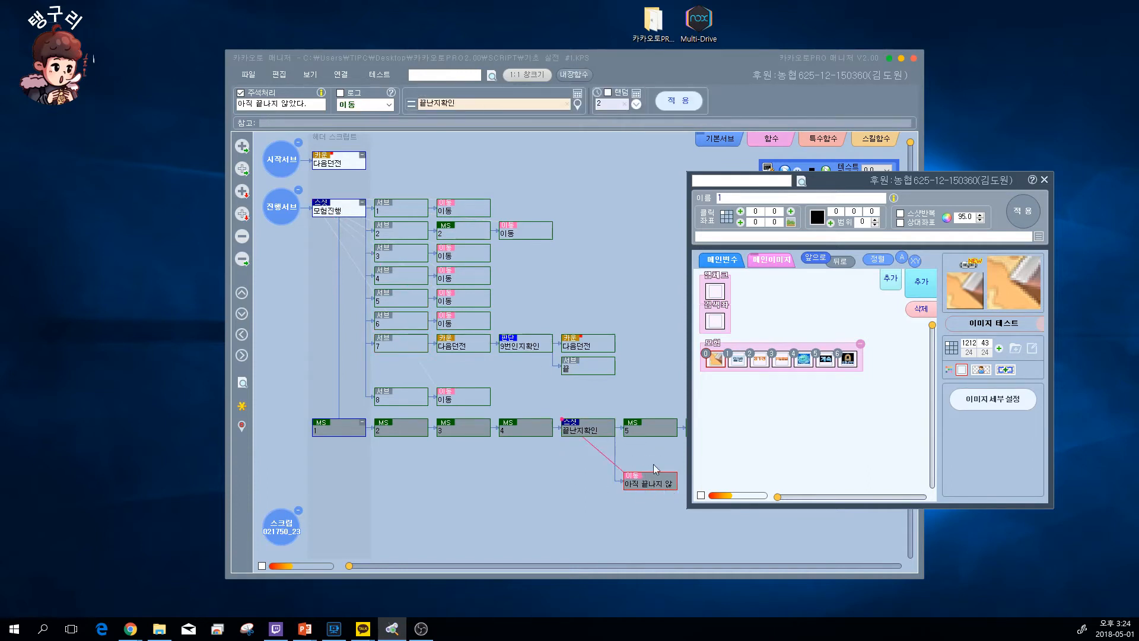
Compare the settings of the commented-out 끝난지확인 and mouse step 5 with those of the 모험진행 snapshot step.
click(608, 434)
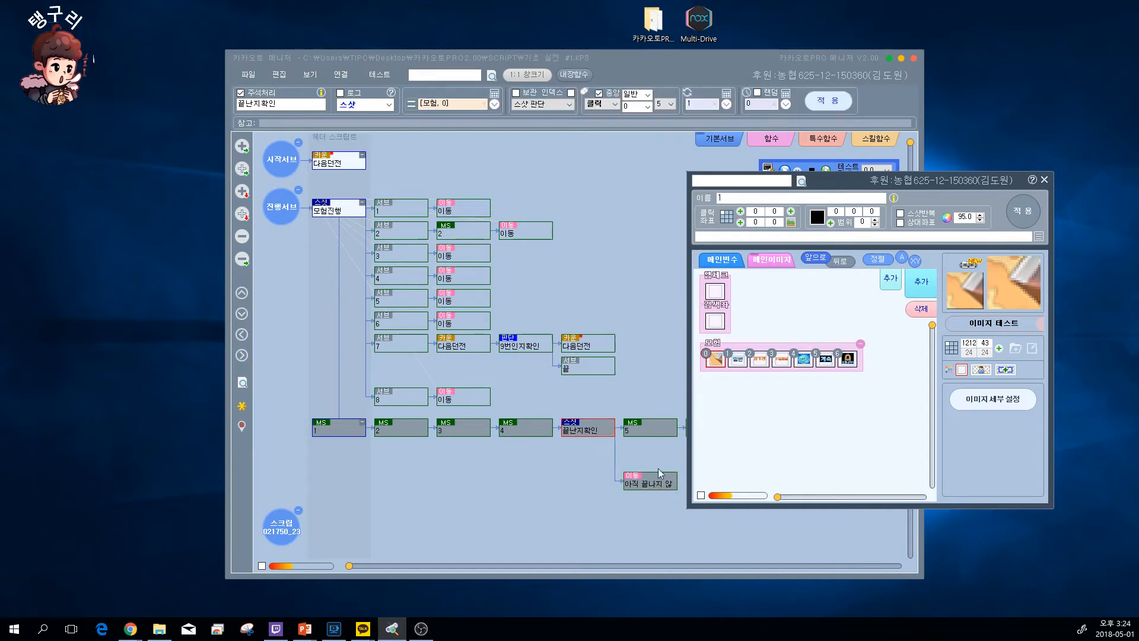
click(635, 428)
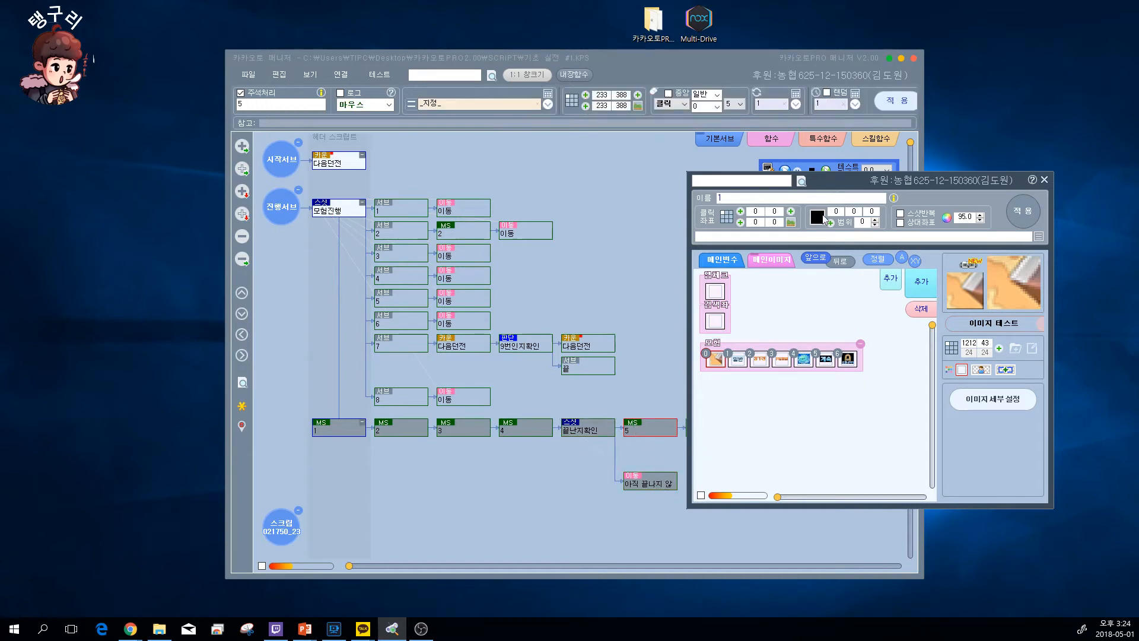
drag(904, 186, 1032, 201)
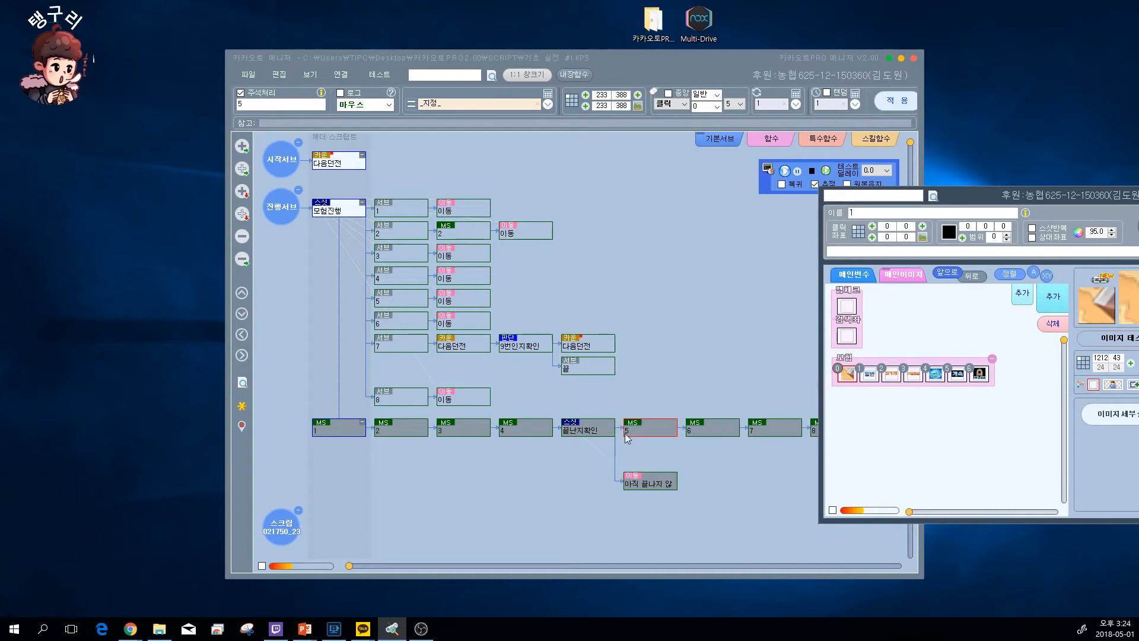
click(330, 214)
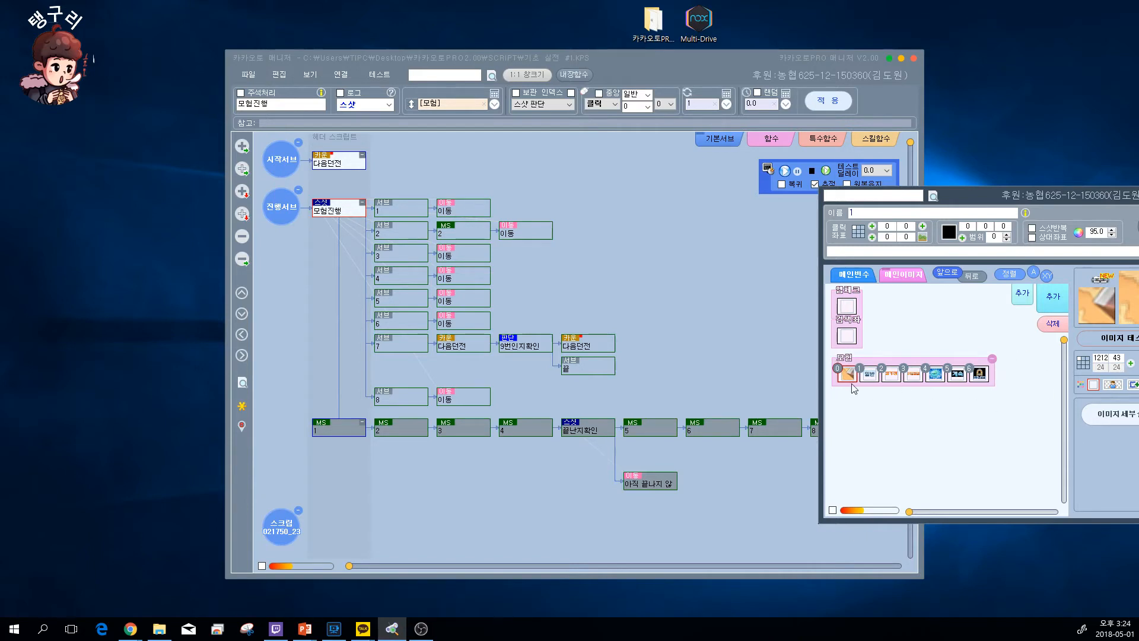
drag(888, 366, 957, 330)
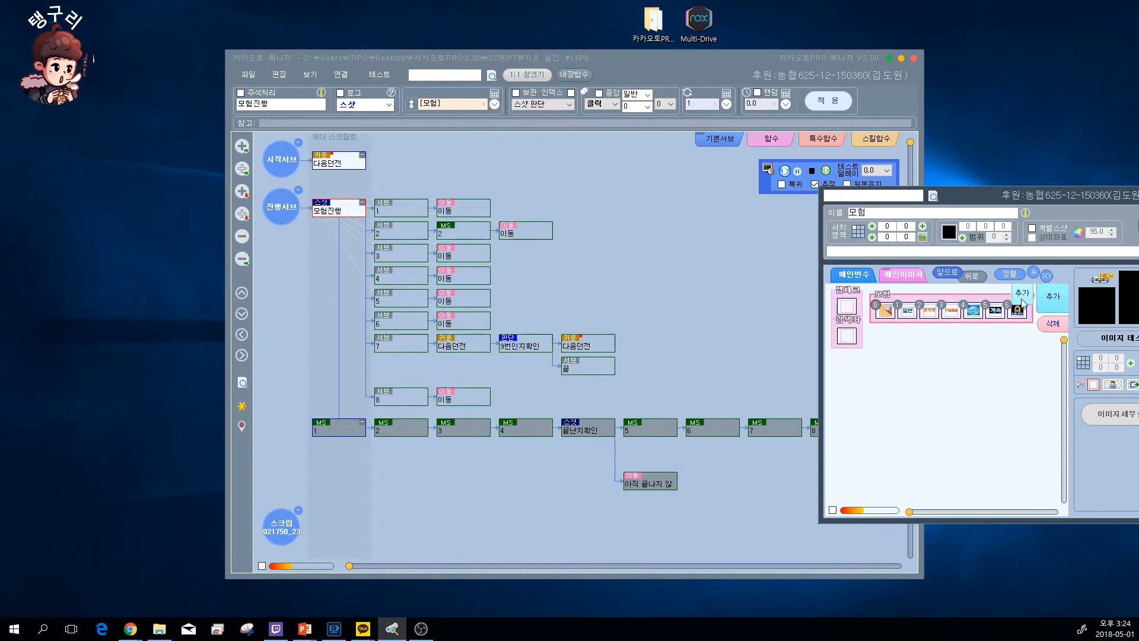
drag(947, 300, 912, 362)
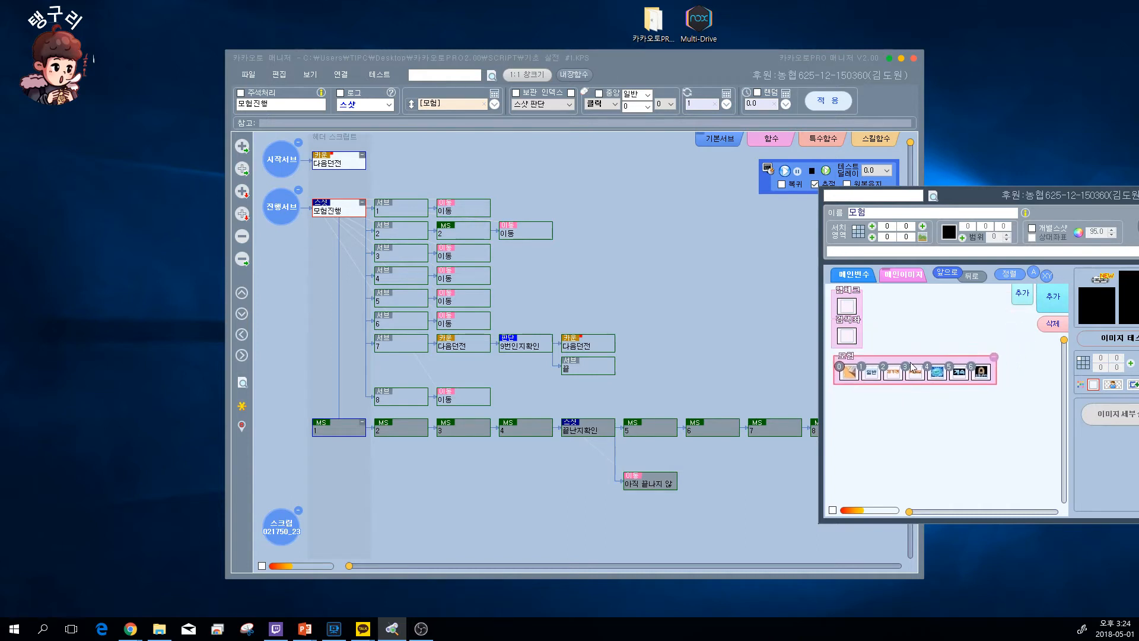
click(1021, 303)
click(1054, 324)
click(551, 349)
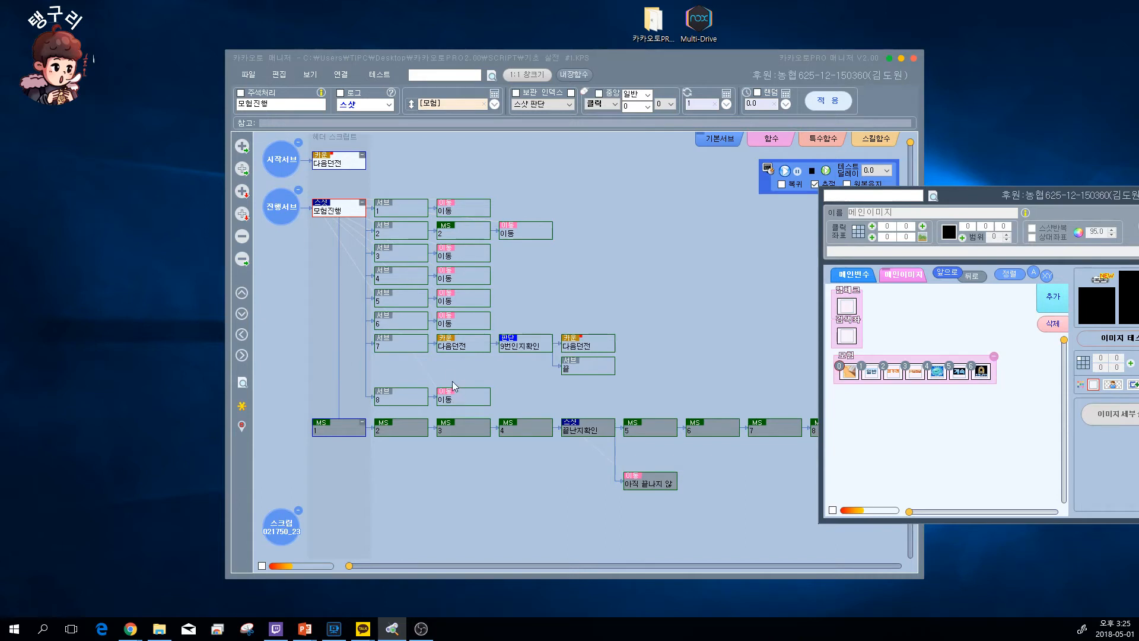
drag(970, 358, 1007, 325)
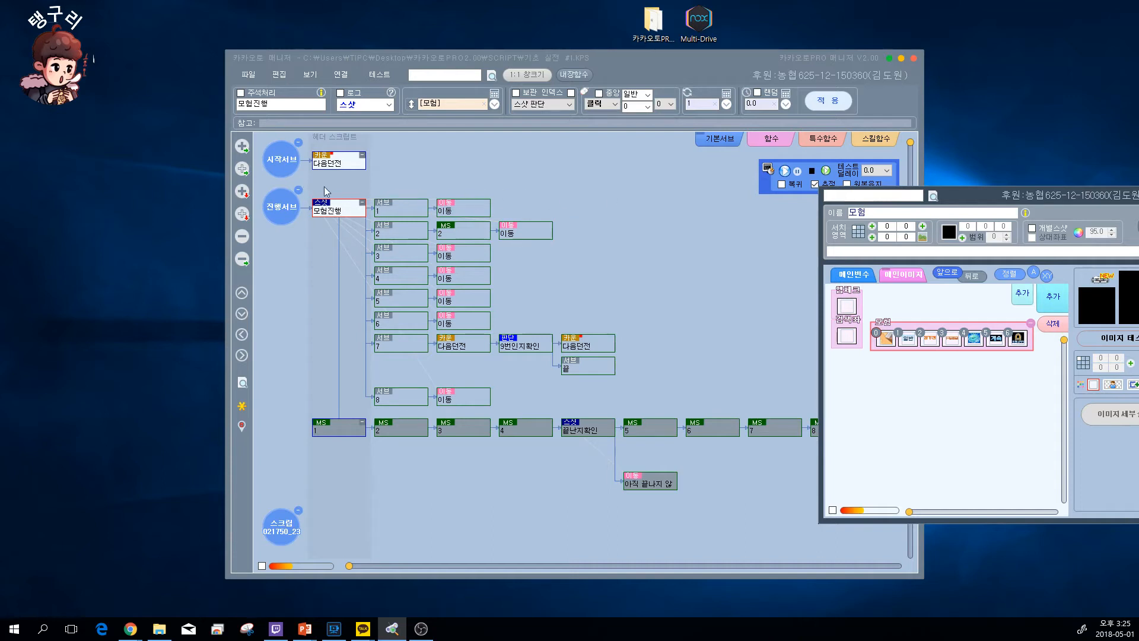
drag(1068, 207, 966, 246)
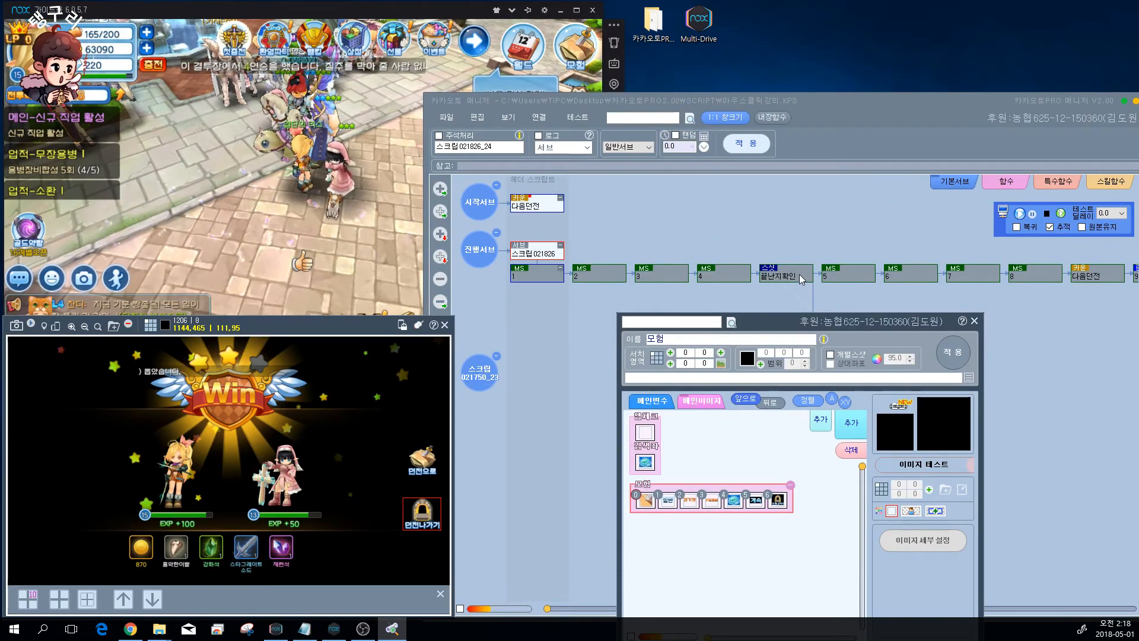
Change the new sub-procedure beside 진행서브 to a 스샷 step and choose the 모험 image group as its target.
click(908, 274)
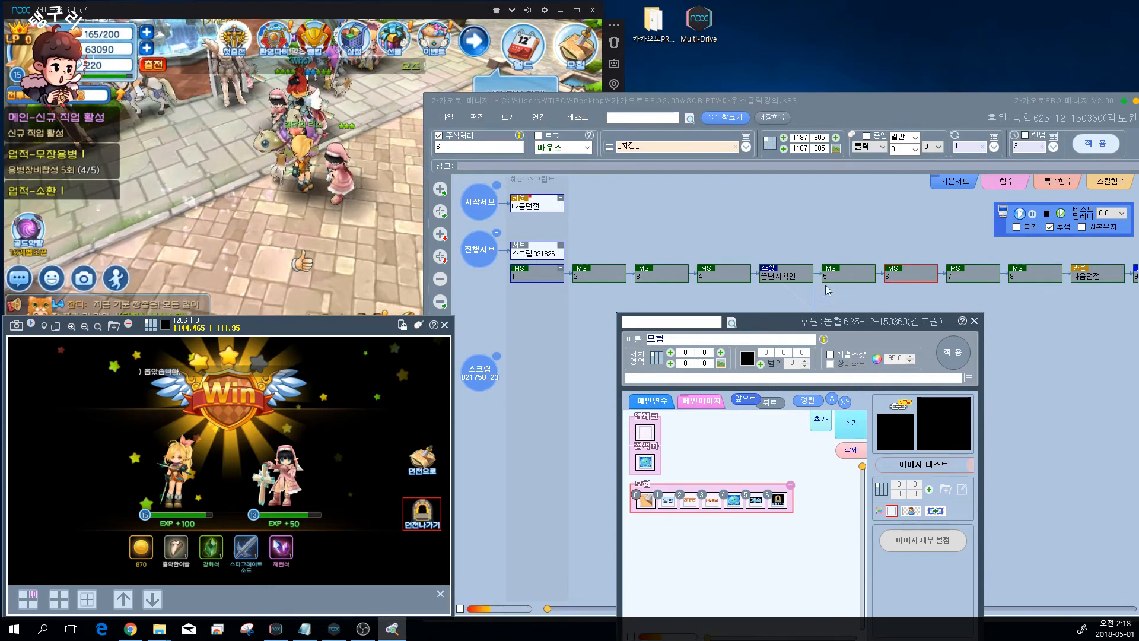
click(538, 255)
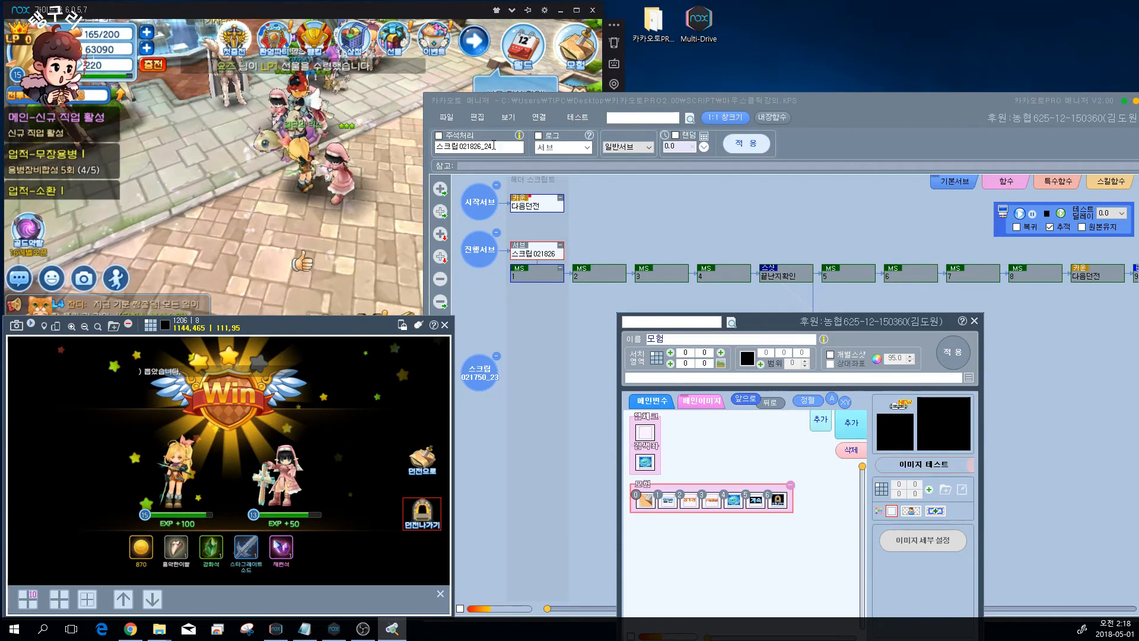
click(583, 156)
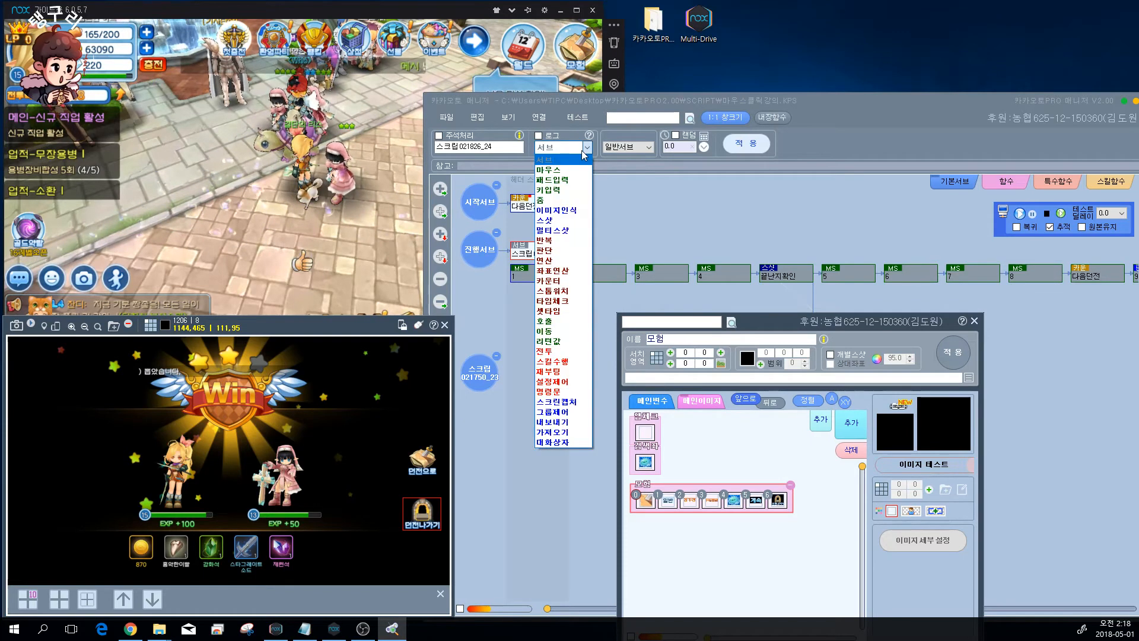
click(558, 227)
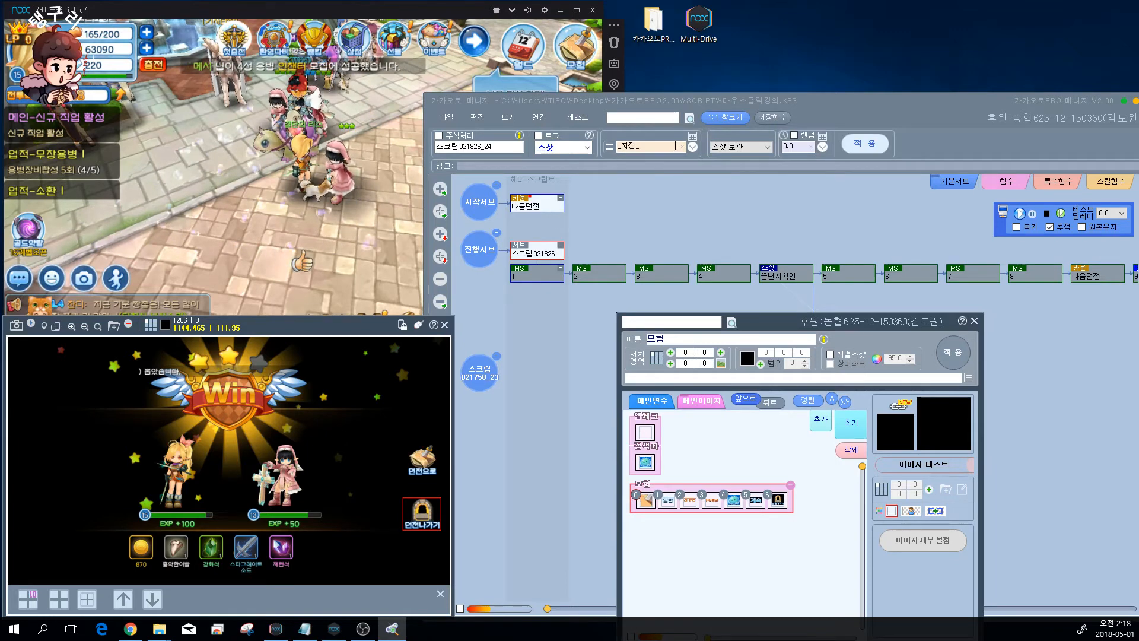
click(692, 147)
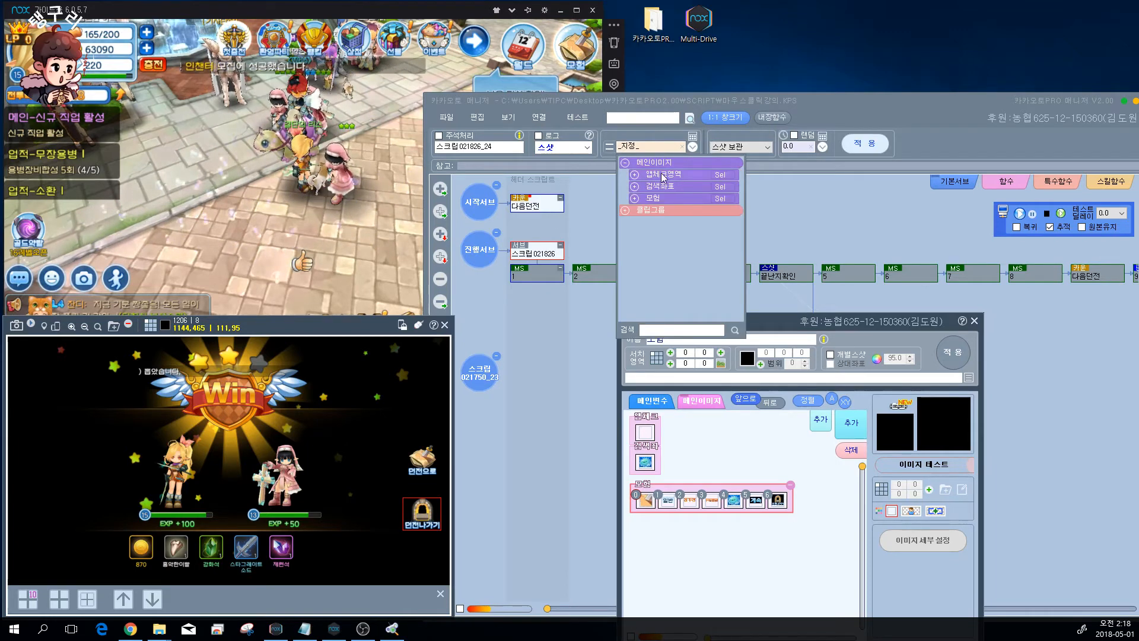
click(665, 200)
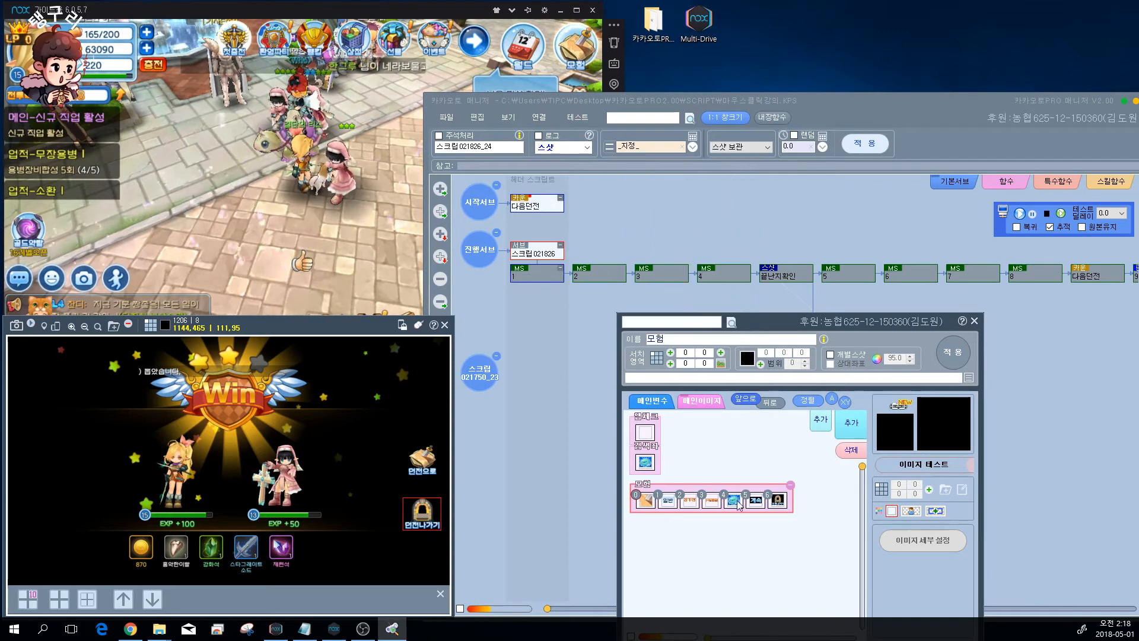
click(693, 146)
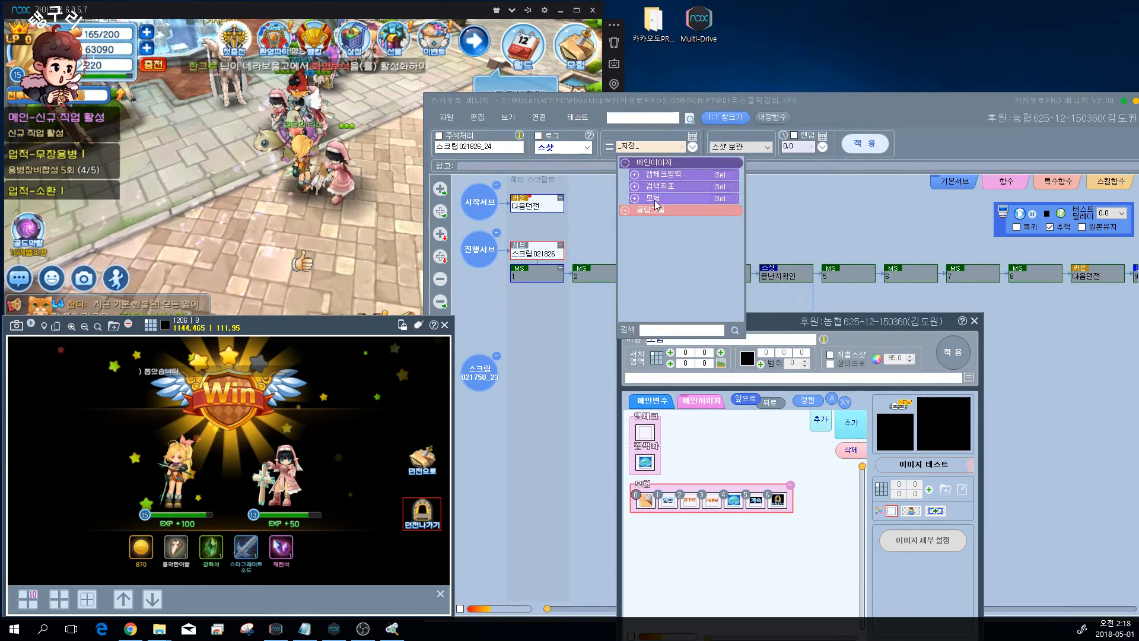
click(655, 201)
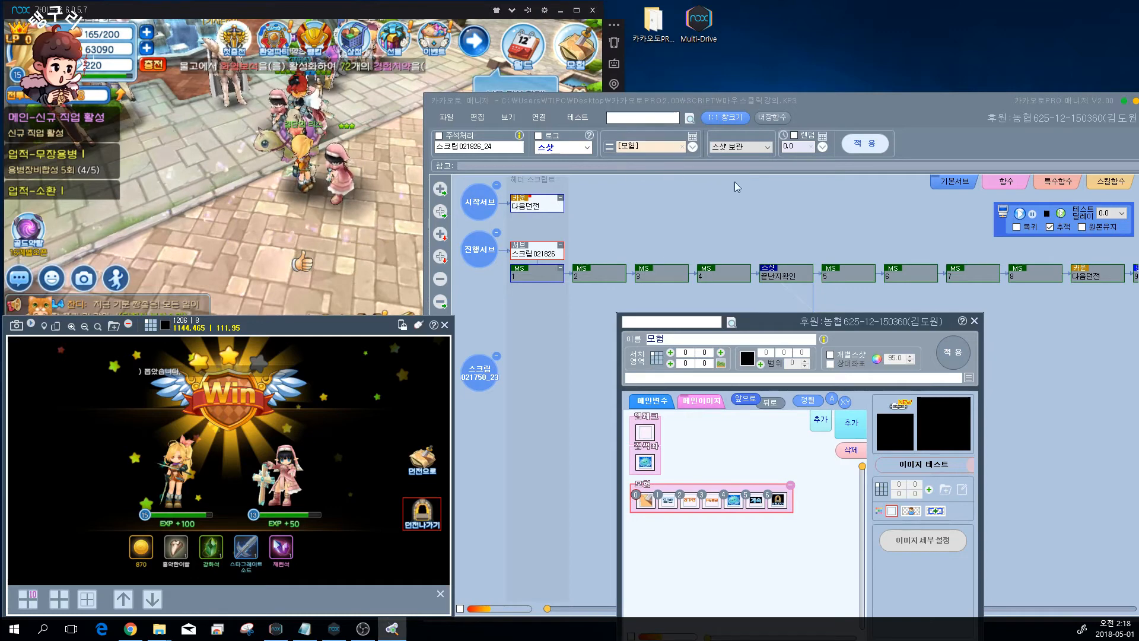
Review the images inside the 모험 group, set the snapshot step's mode to 스샷 판단, and apply the settings.
click(692, 147)
click(634, 198)
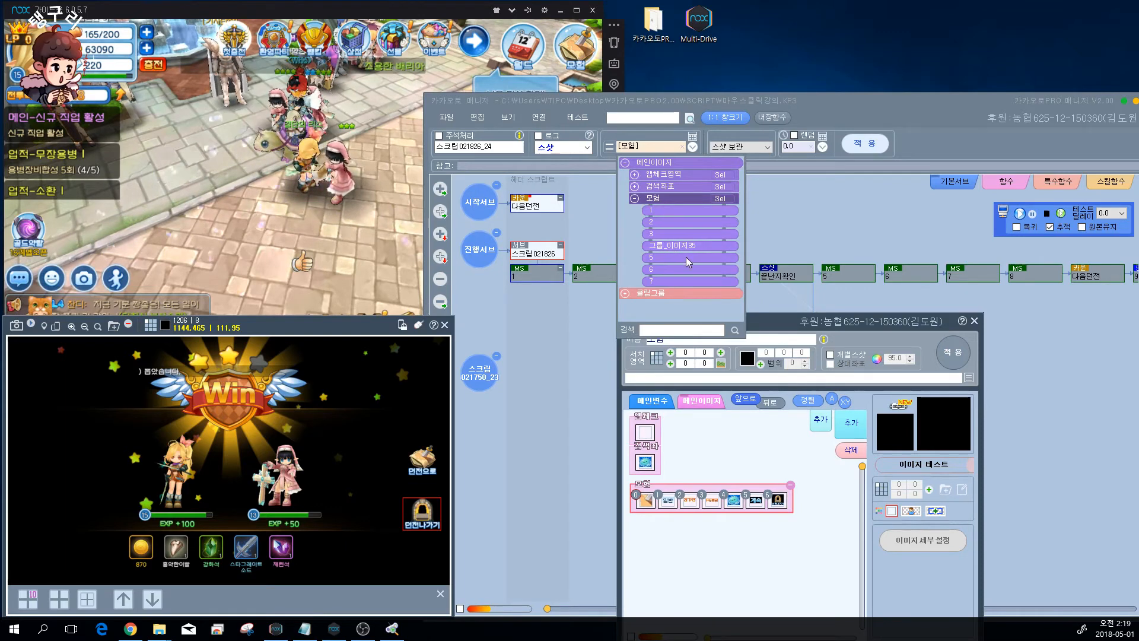
click(664, 203)
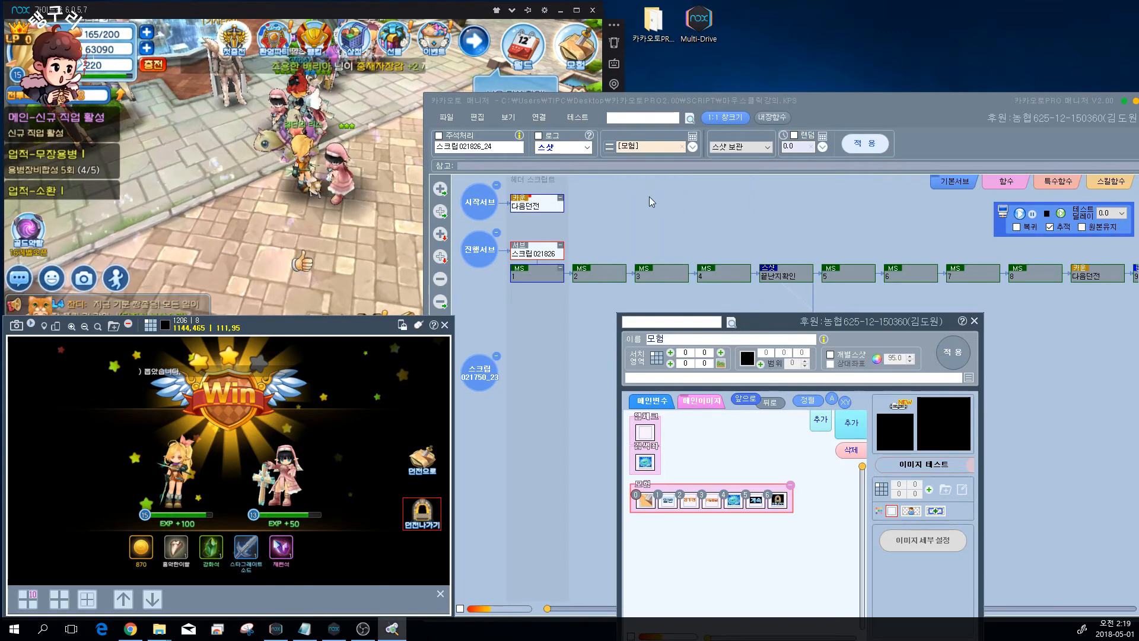
click(748, 148)
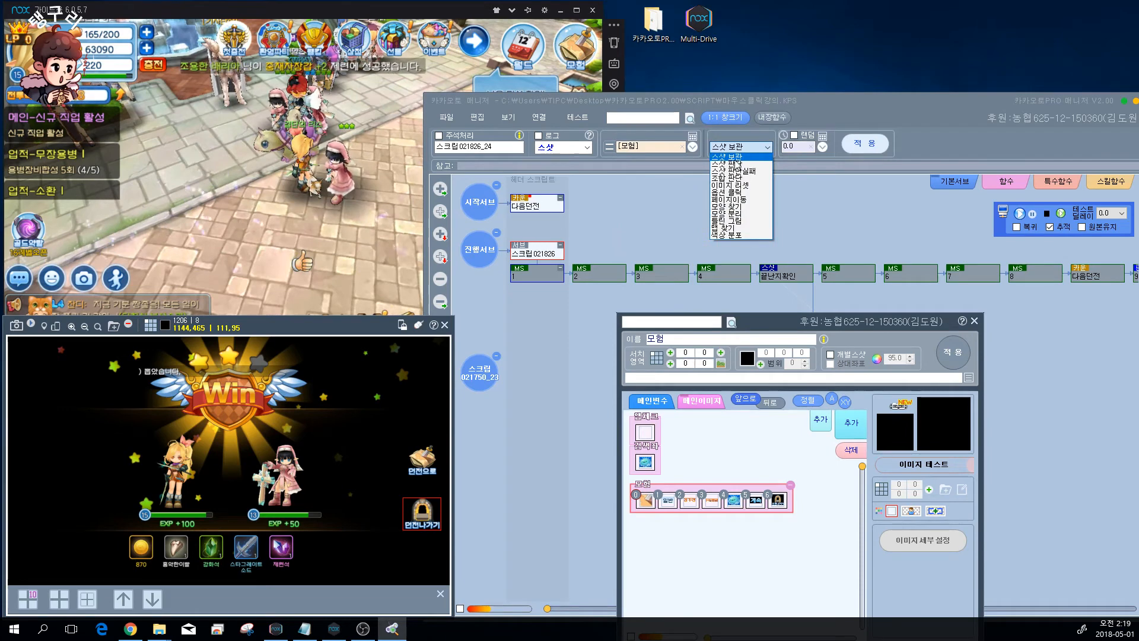
click(736, 163)
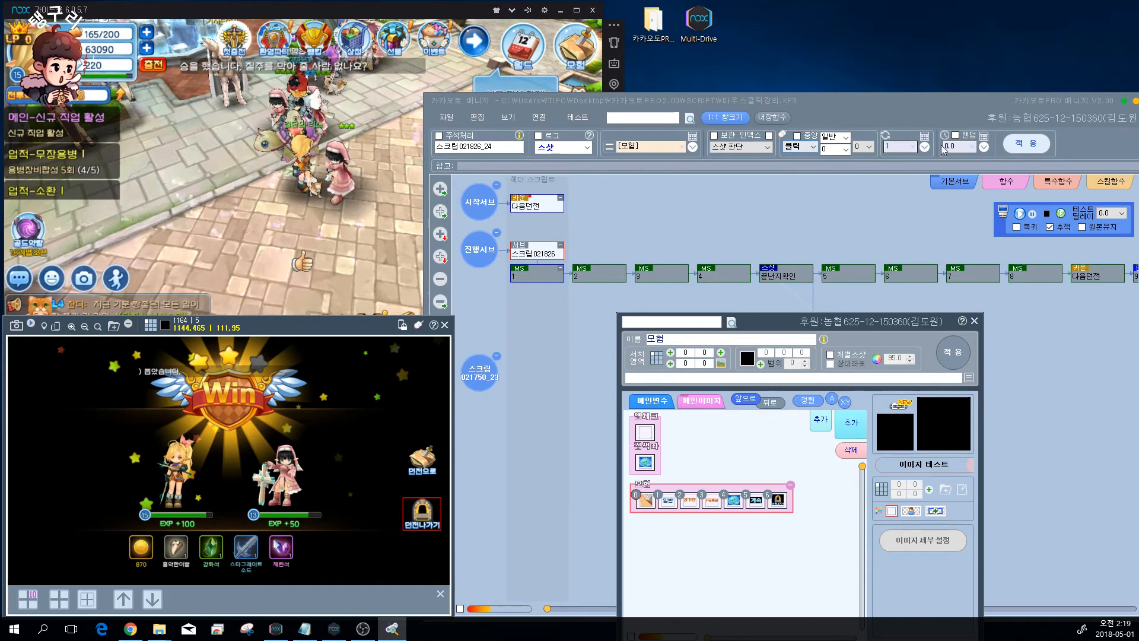
click(1028, 148)
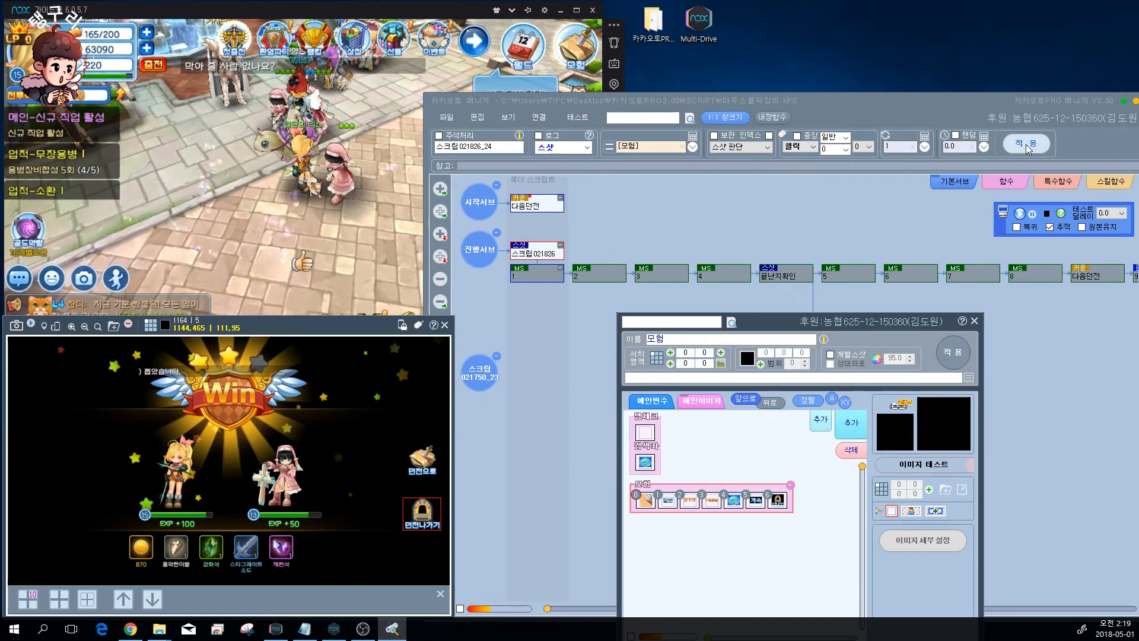
Inspect the 모험 group's 일반 image and compare it with the 일반 button on the game's adventure maps.
click(668, 502)
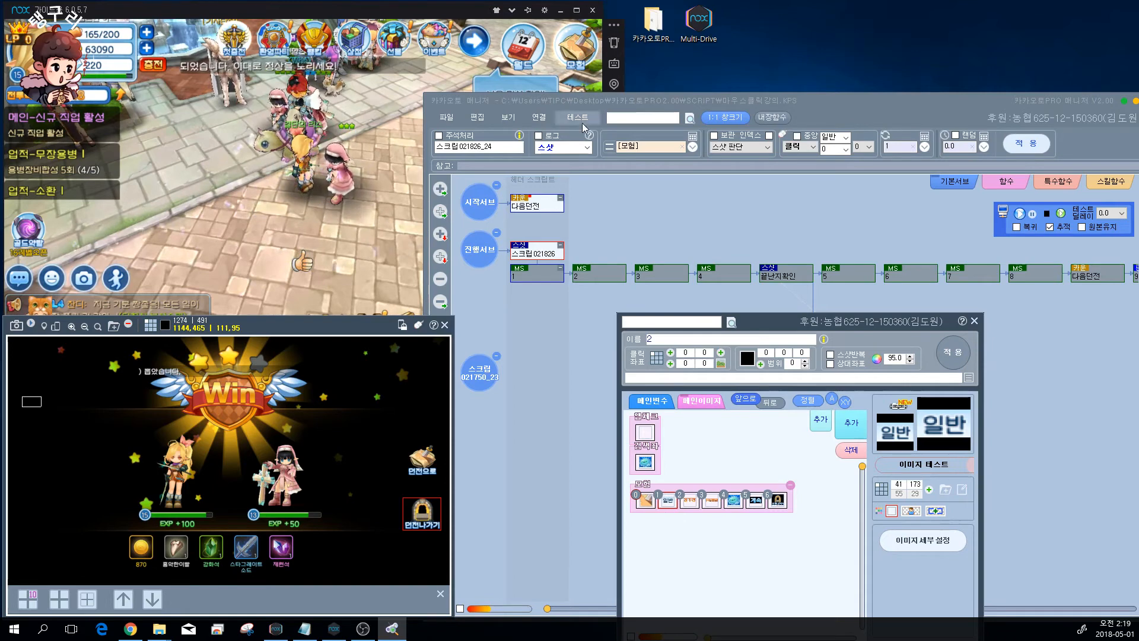
click(575, 49)
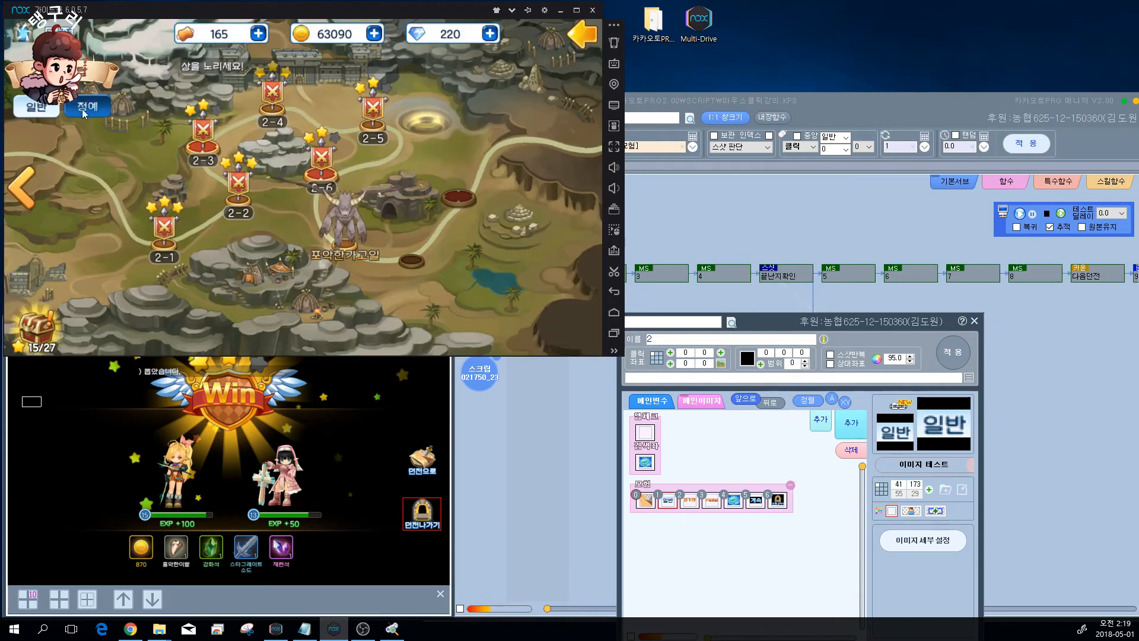
click(39, 108)
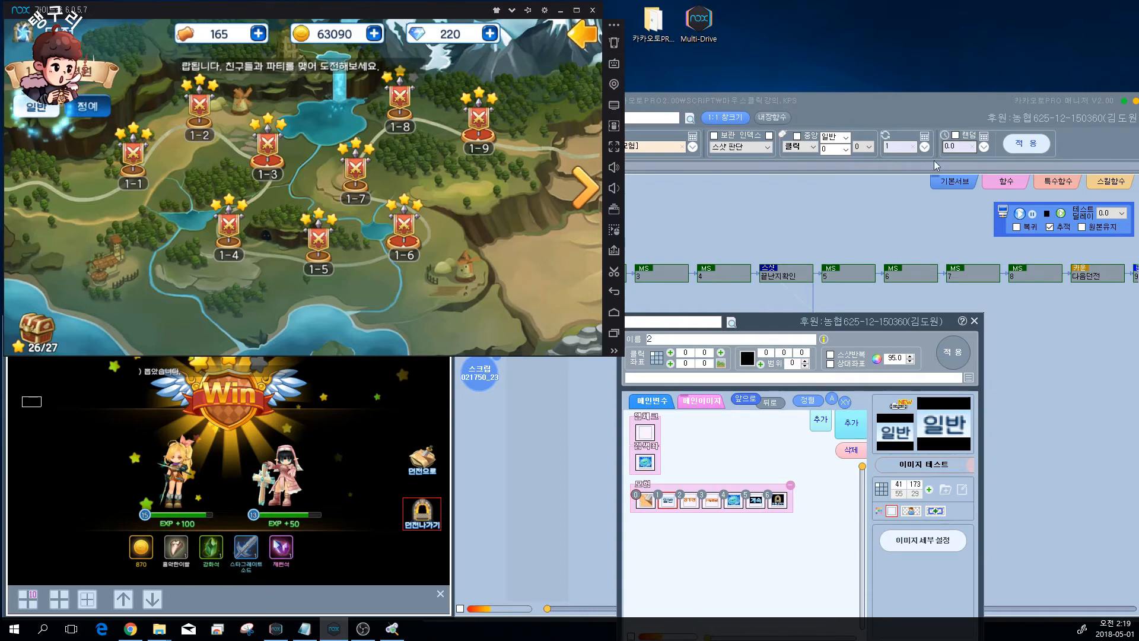
click(807, 221)
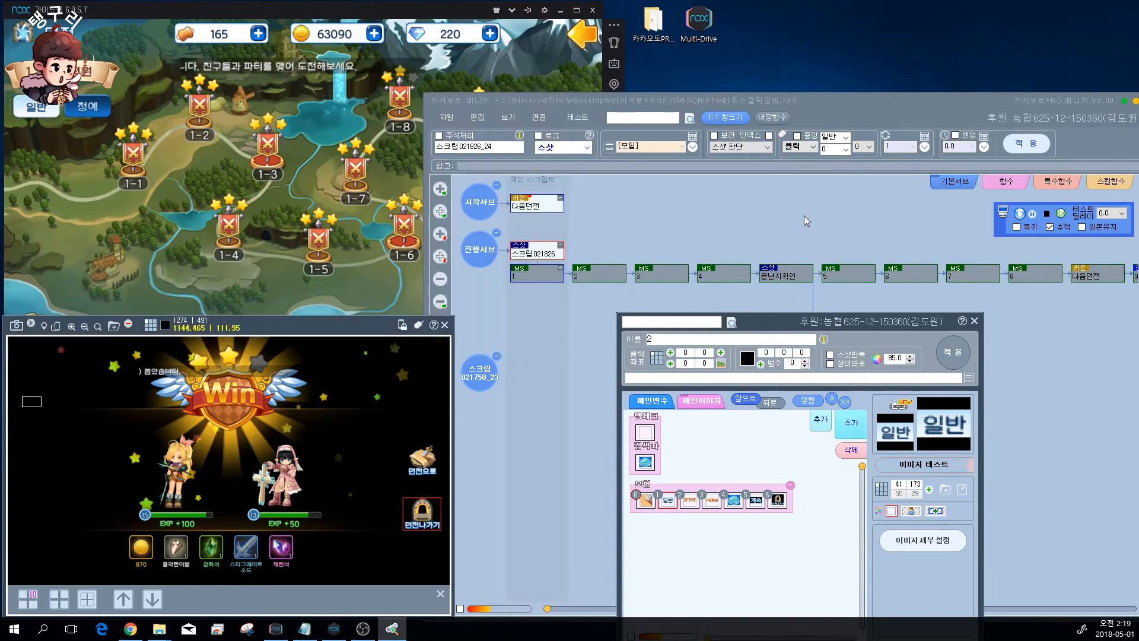
click(490, 72)
click(571, 52)
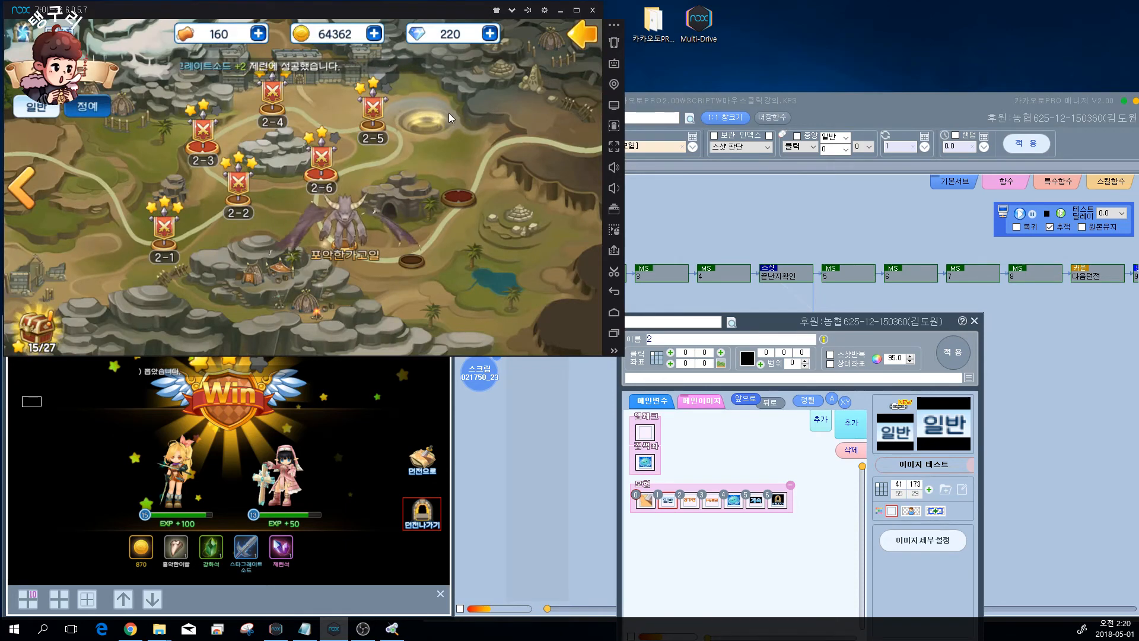
Set the main variables' click coordinates for 1_1 to 340, 472 and 1_2 to 420, 264, and pick dungeon 2-2's position for 1_3.
click(651, 399)
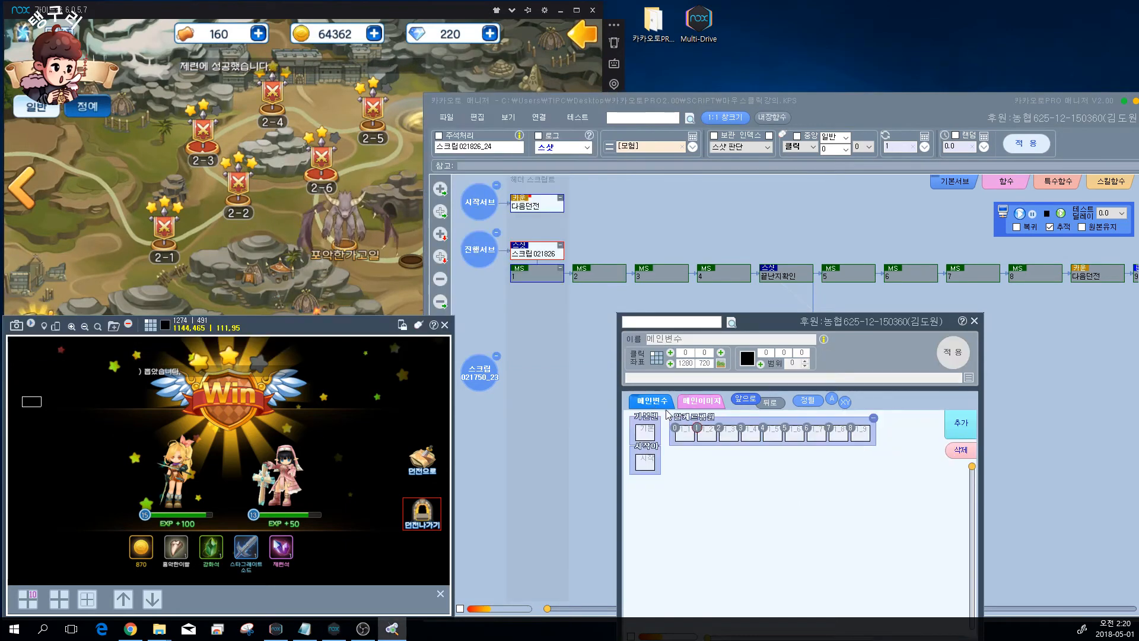
click(687, 436)
click(721, 353)
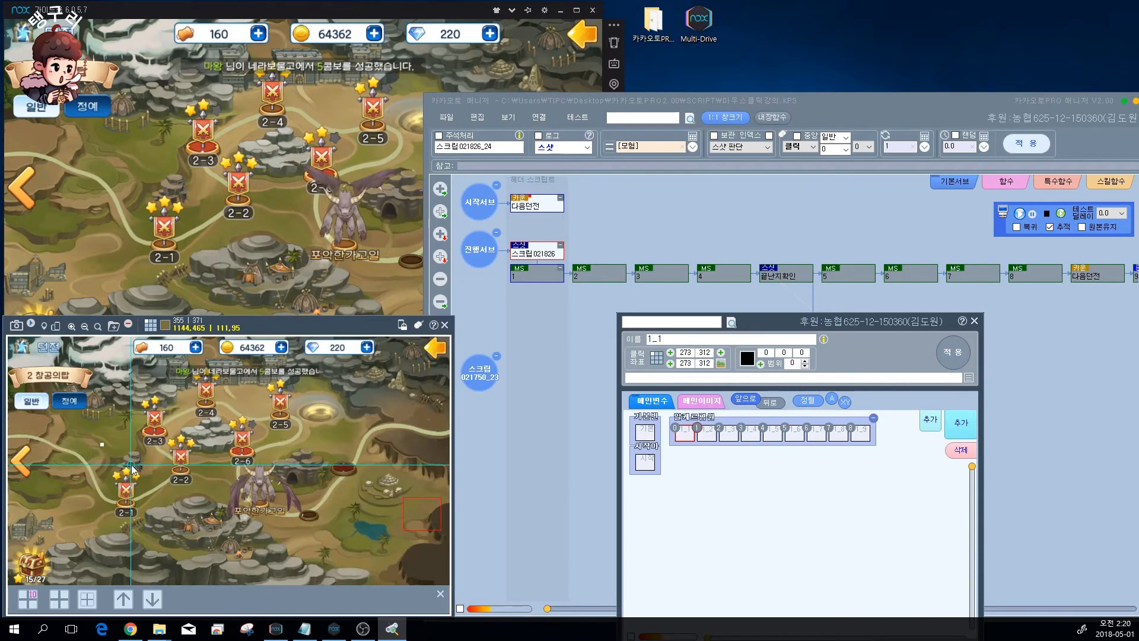
click(722, 364)
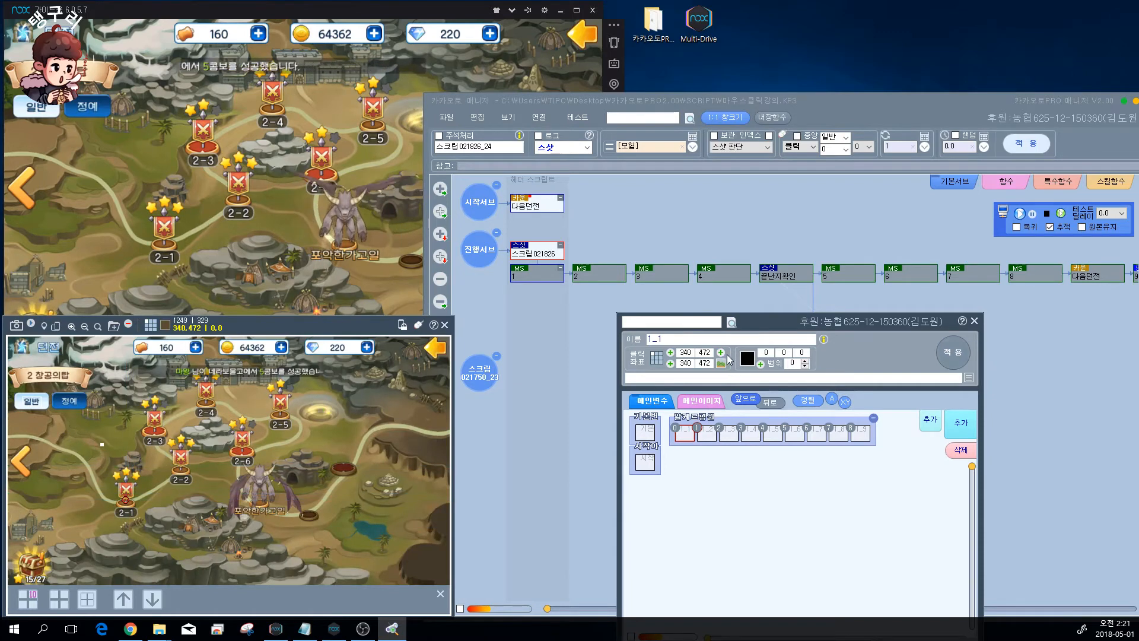
click(708, 436)
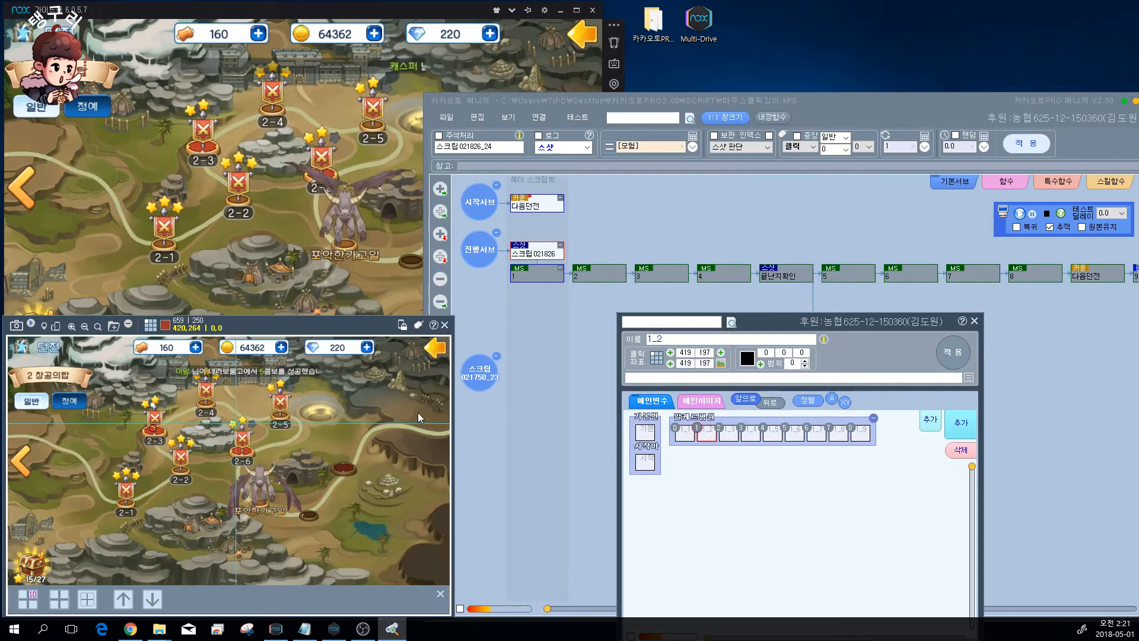
click(729, 436)
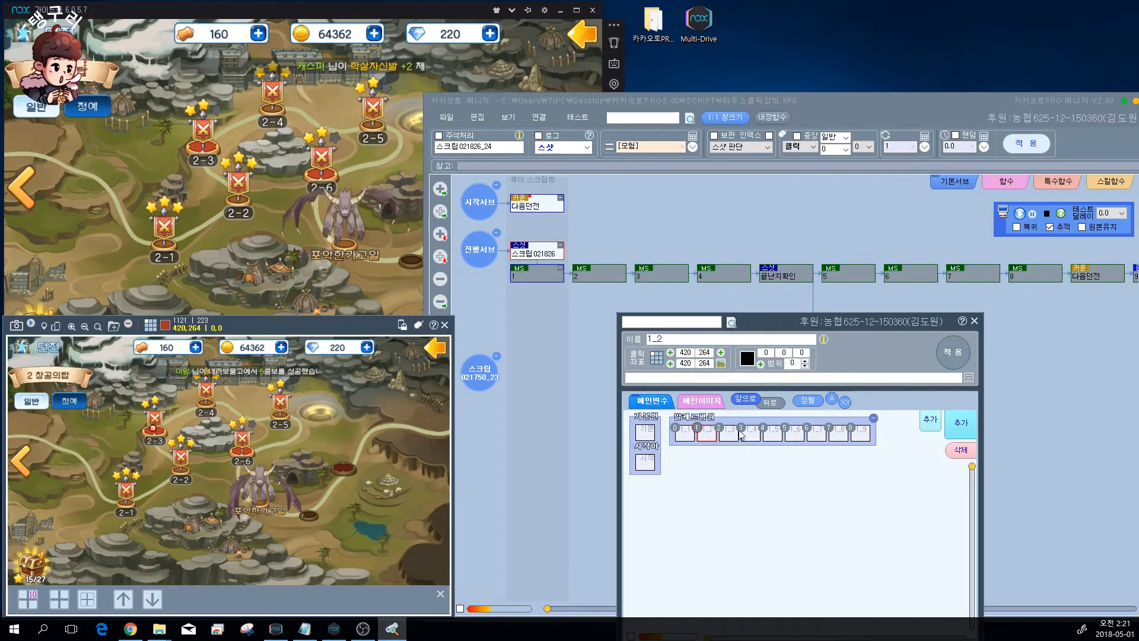
click(183, 470)
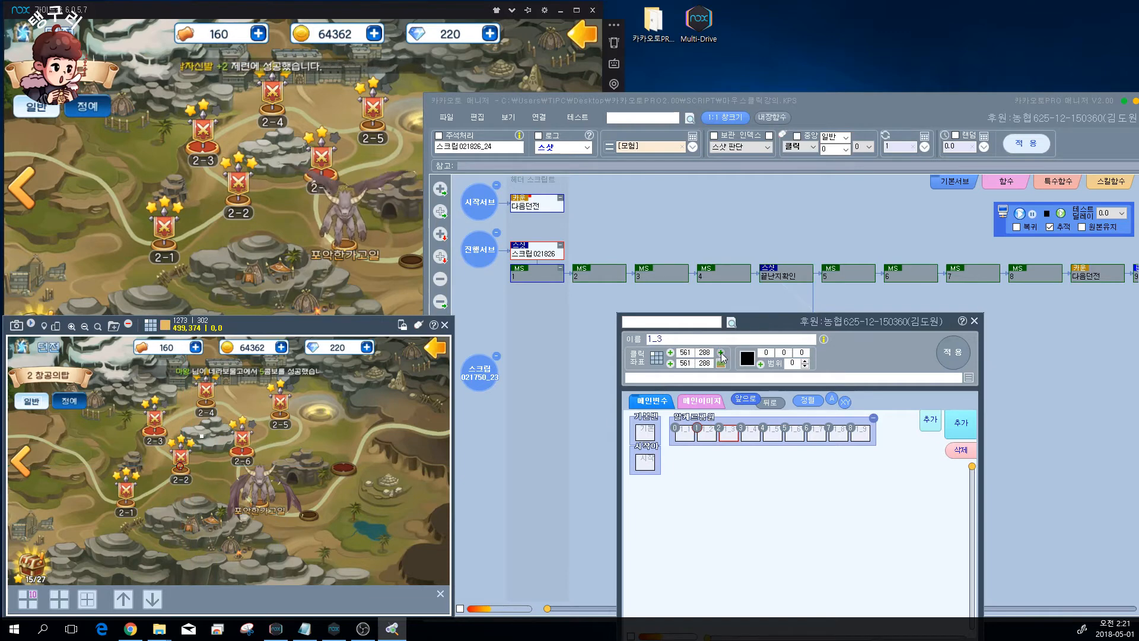
Close the variable settings and rename the snapshot step beside 진행서브 as 모험진행.
click(974, 320)
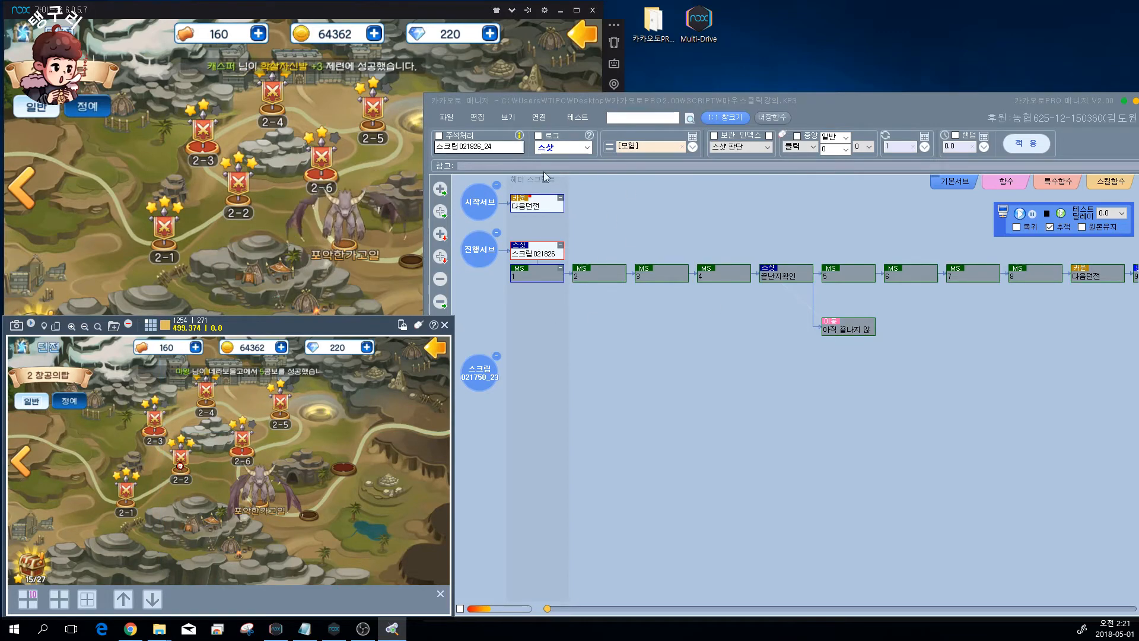
click(522, 254)
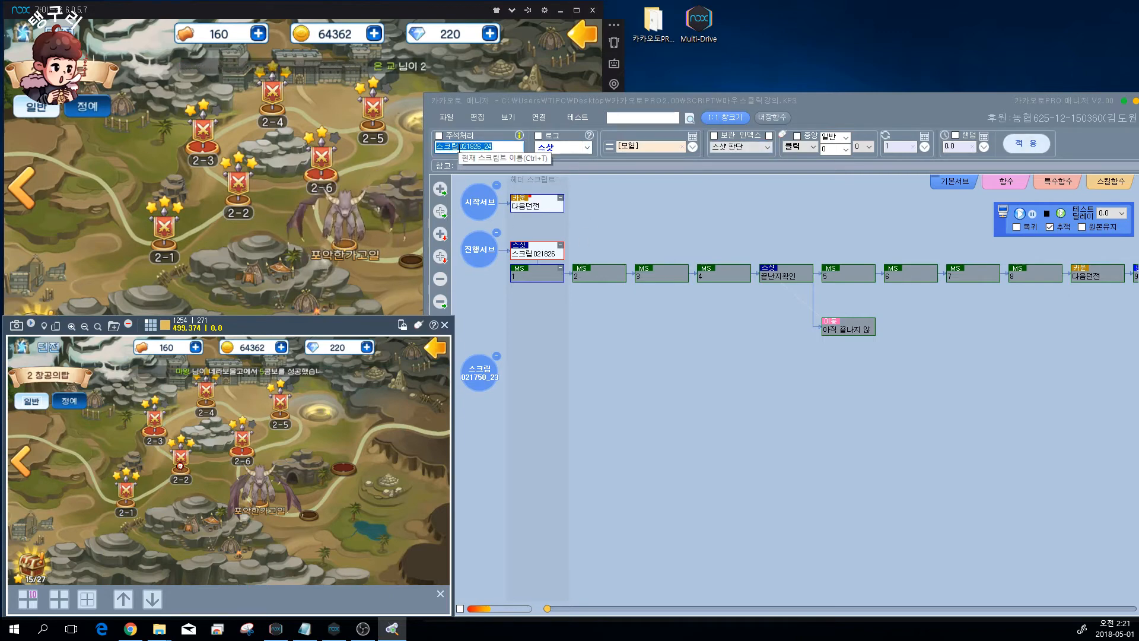
text(모험진행)
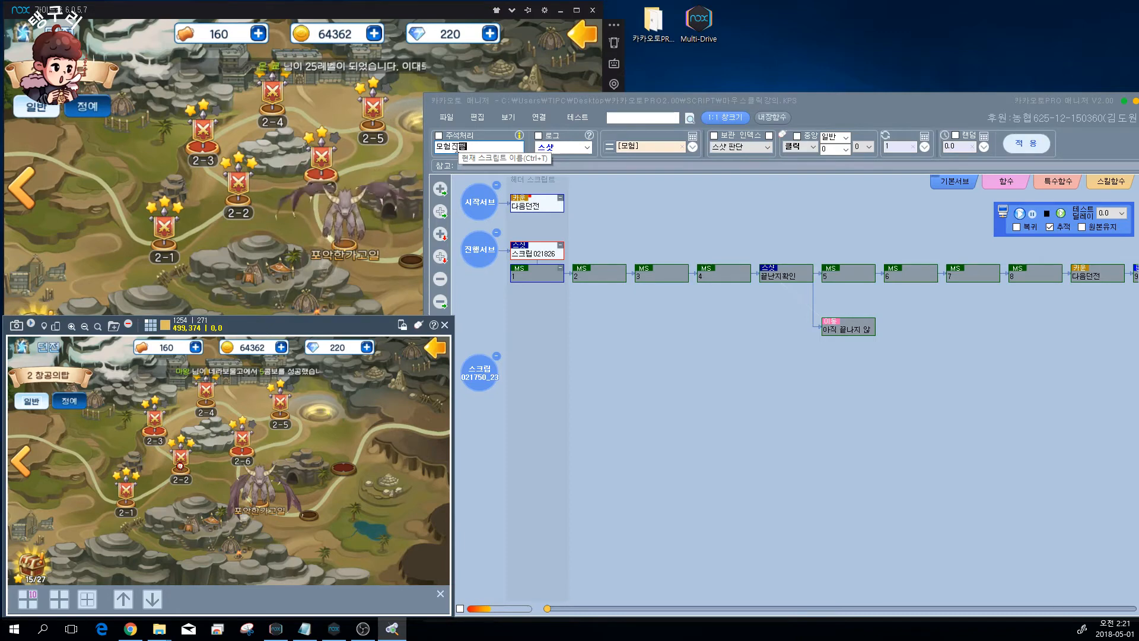
key(Return)
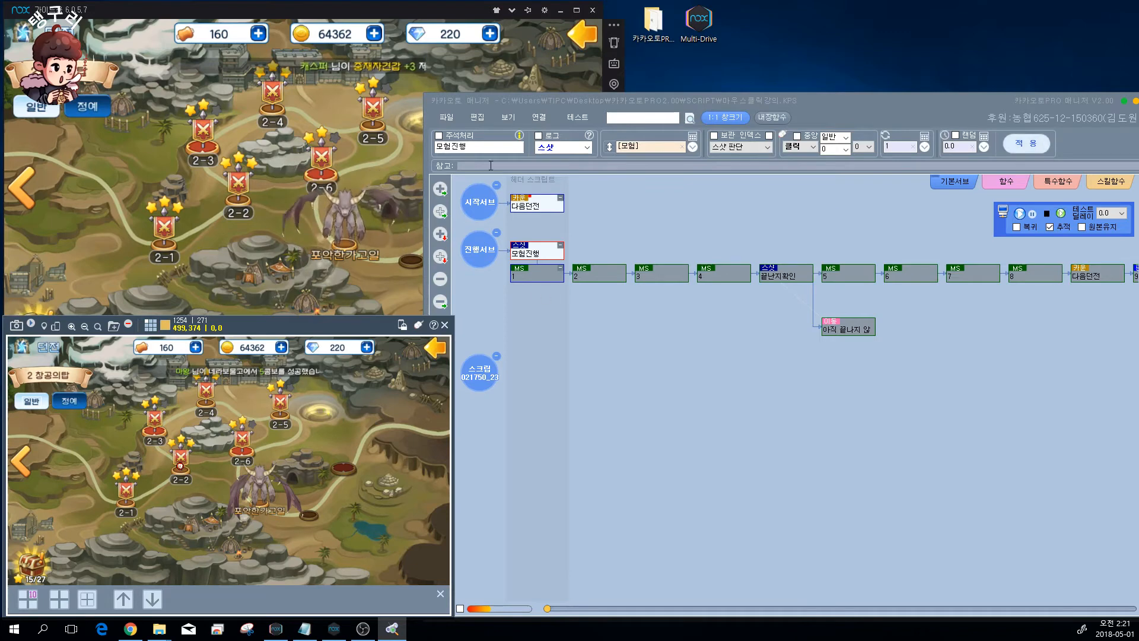
Add six parallel sub-procedures branching from the 모험진행 snapshot step.
click(440, 189)
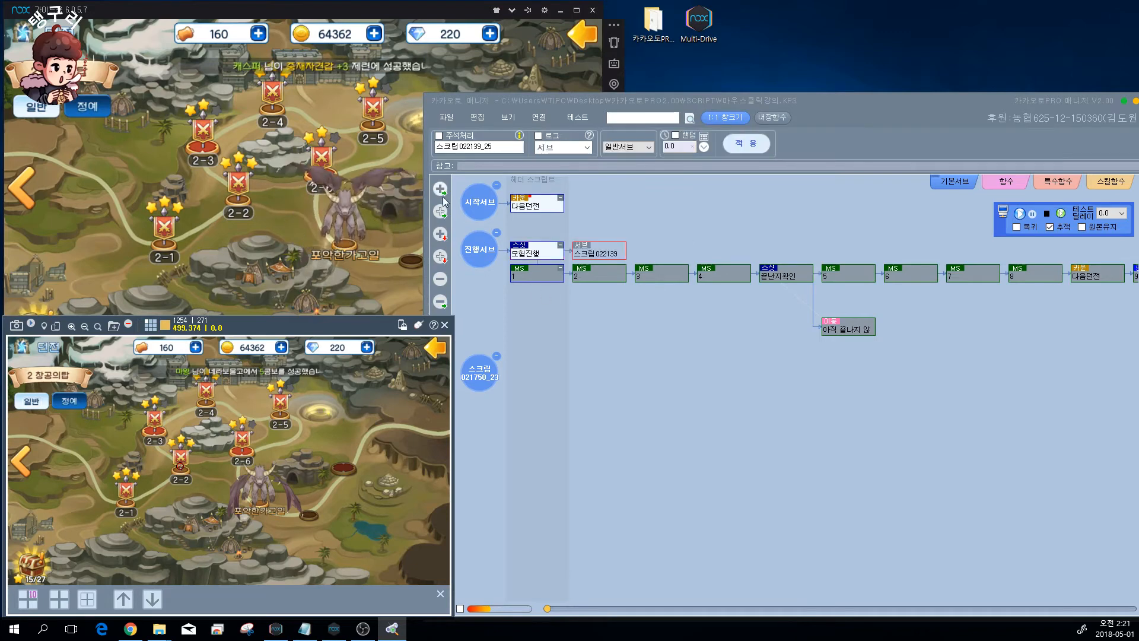
click(439, 235)
click(439, 235)
click(438, 235)
click(438, 235)
click(438, 235)
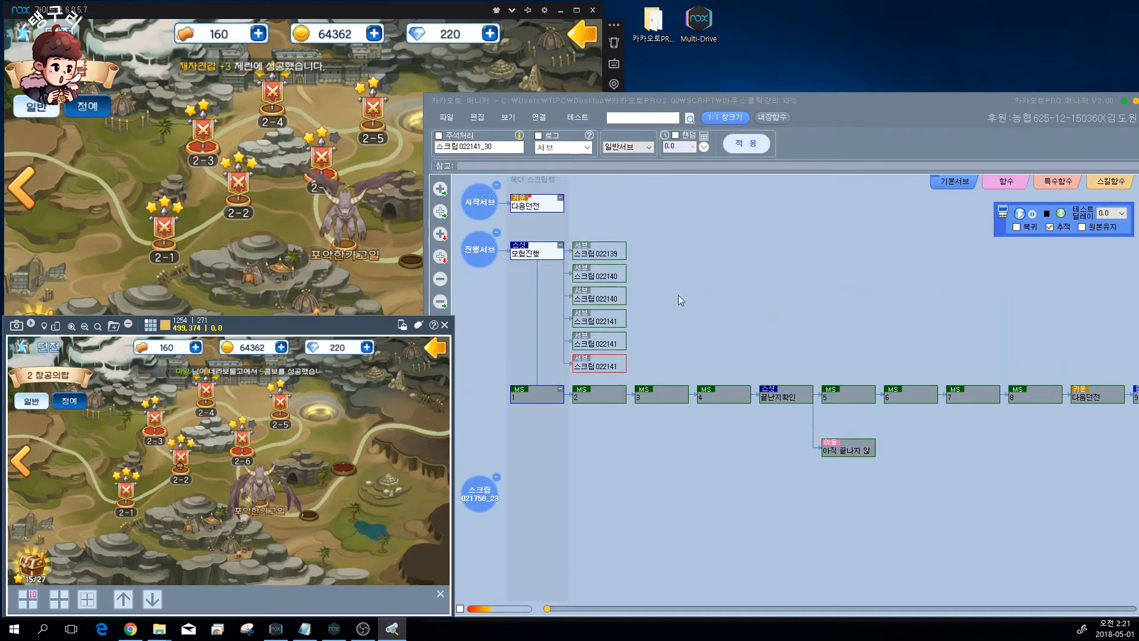
Check the images in the main 모험 image group and add two more parallel sub-procedures branching from 모험진행.
click(523, 251)
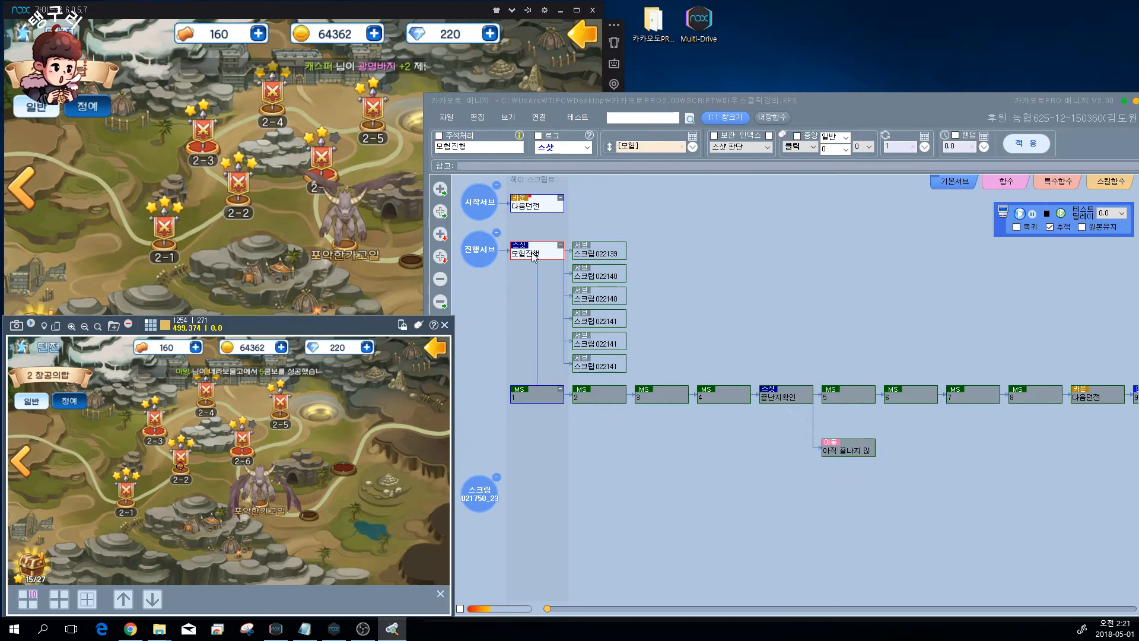
click(600, 253)
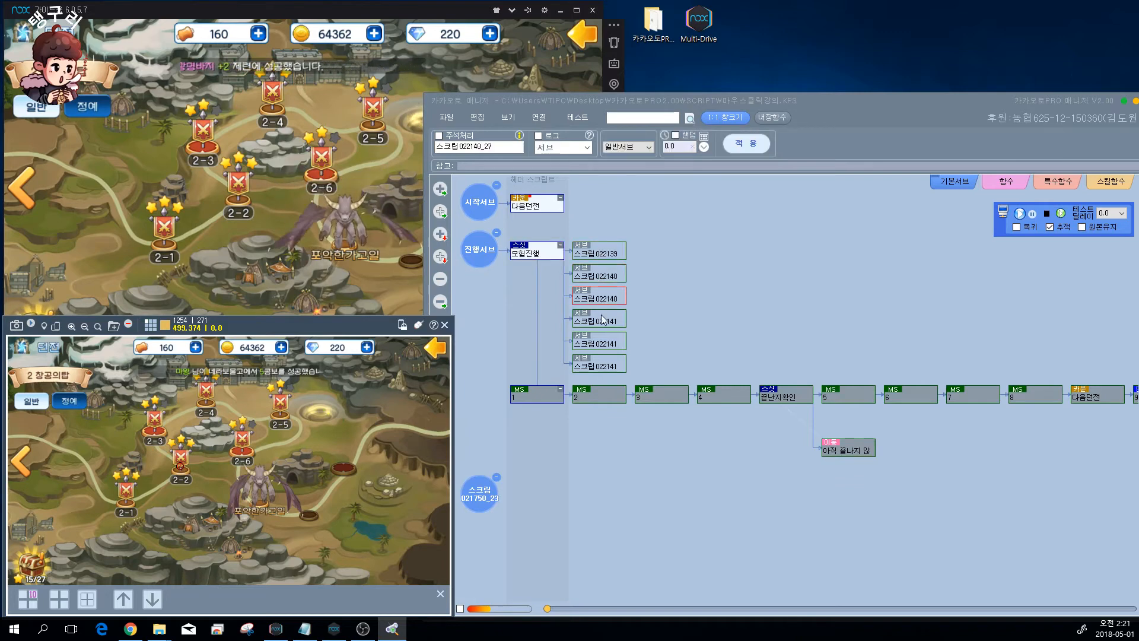
click(516, 116)
click(593, 172)
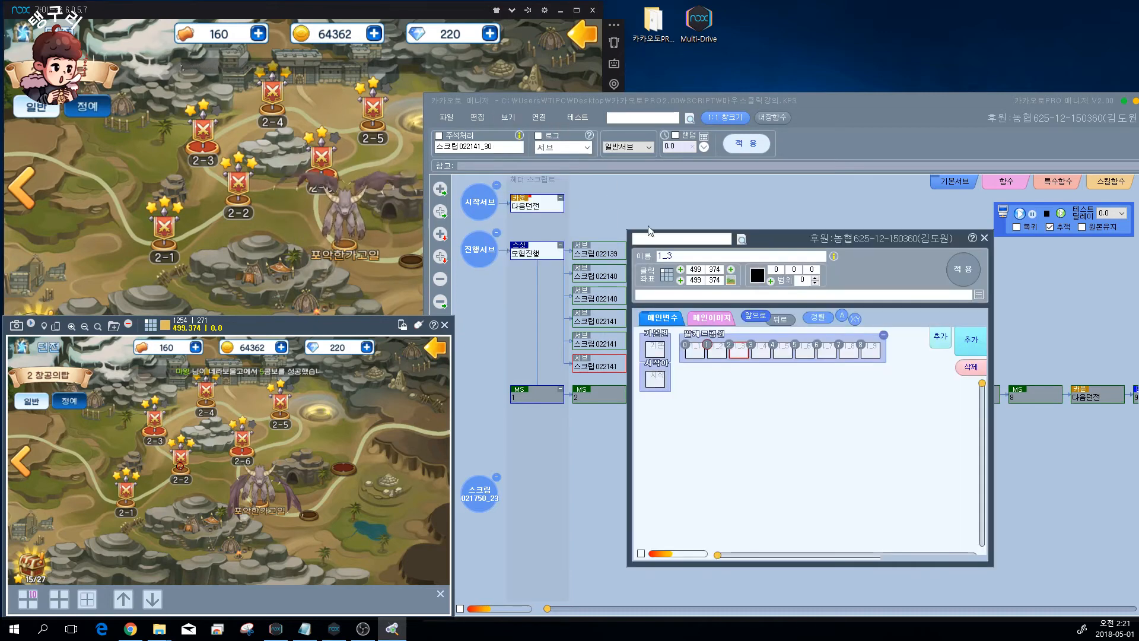
click(705, 318)
click(787, 418)
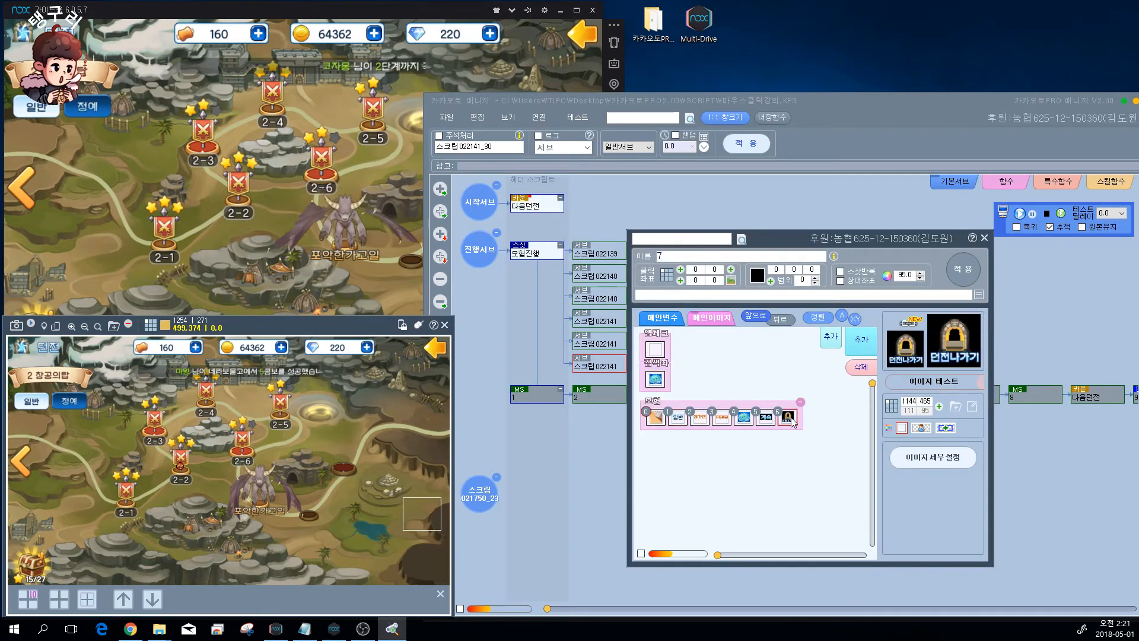
click(984, 238)
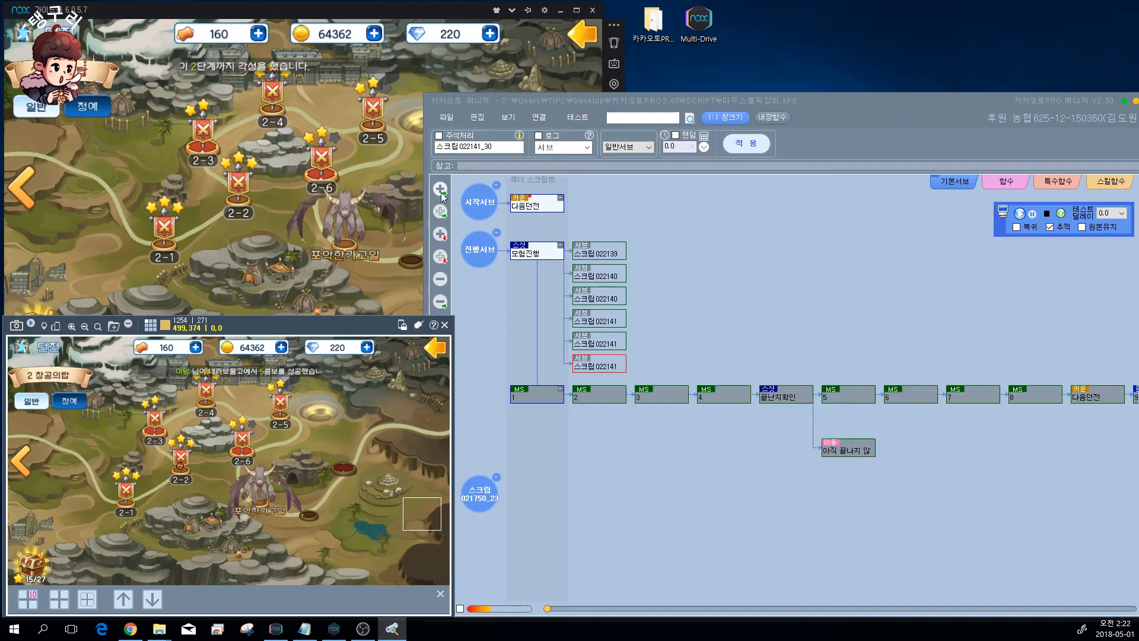
click(442, 234)
click(441, 234)
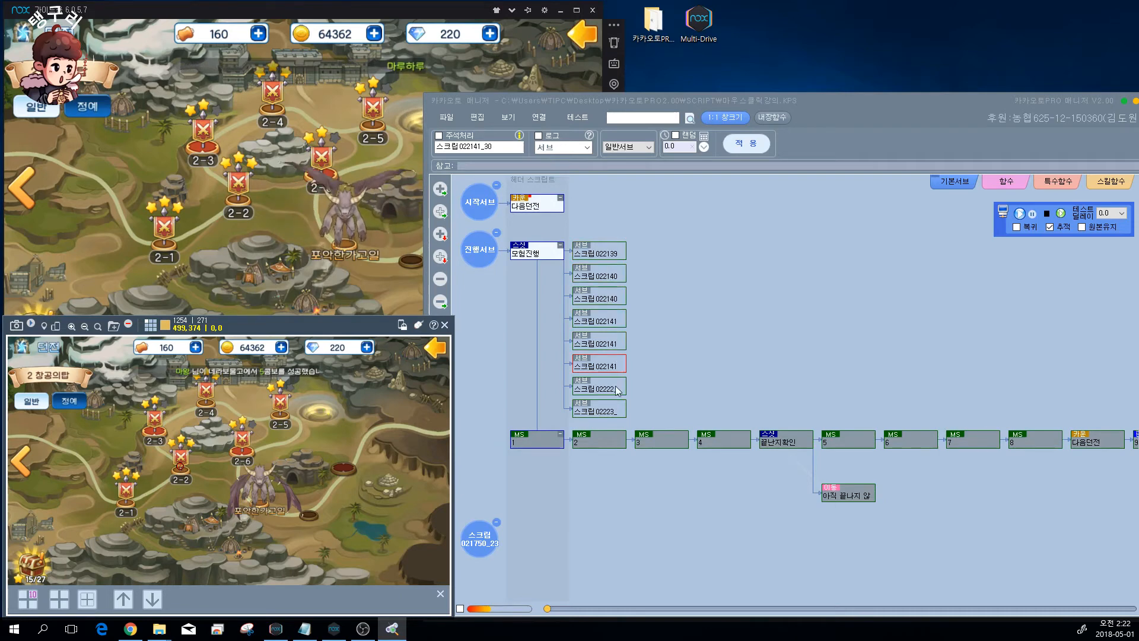
Rename the first three sub-procedures branching from 모험진행 as 1, 2 and 3.
double_click(474, 147)
text(1)
click(749, 144)
click(600, 275)
double_click(474, 147)
text(2)
click(748, 144)
click(600, 297)
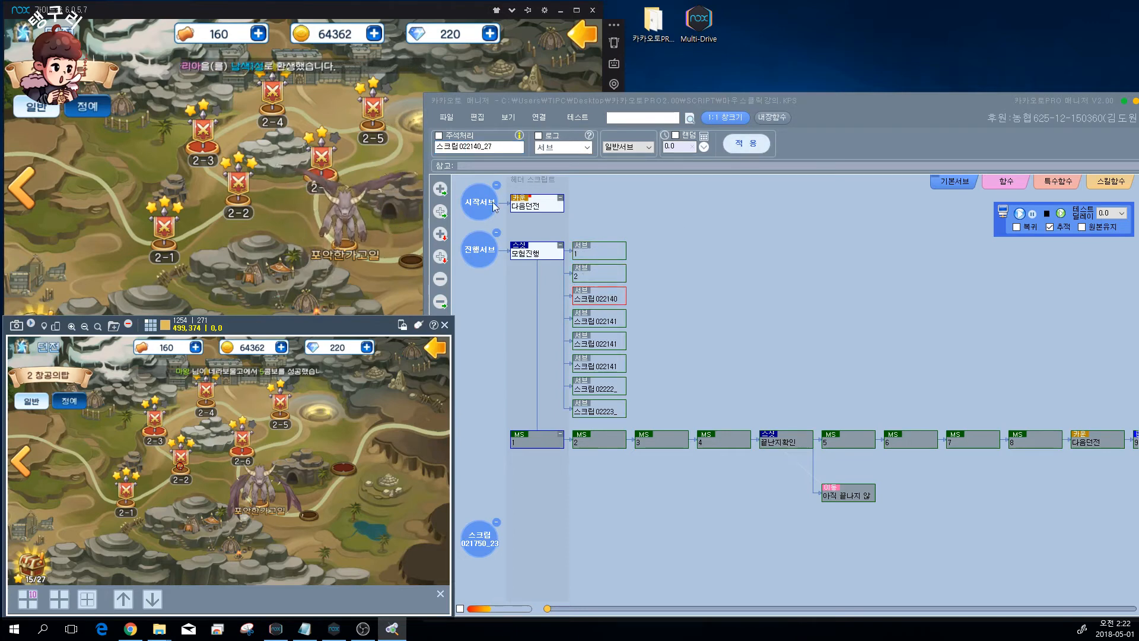
double_click(475, 146)
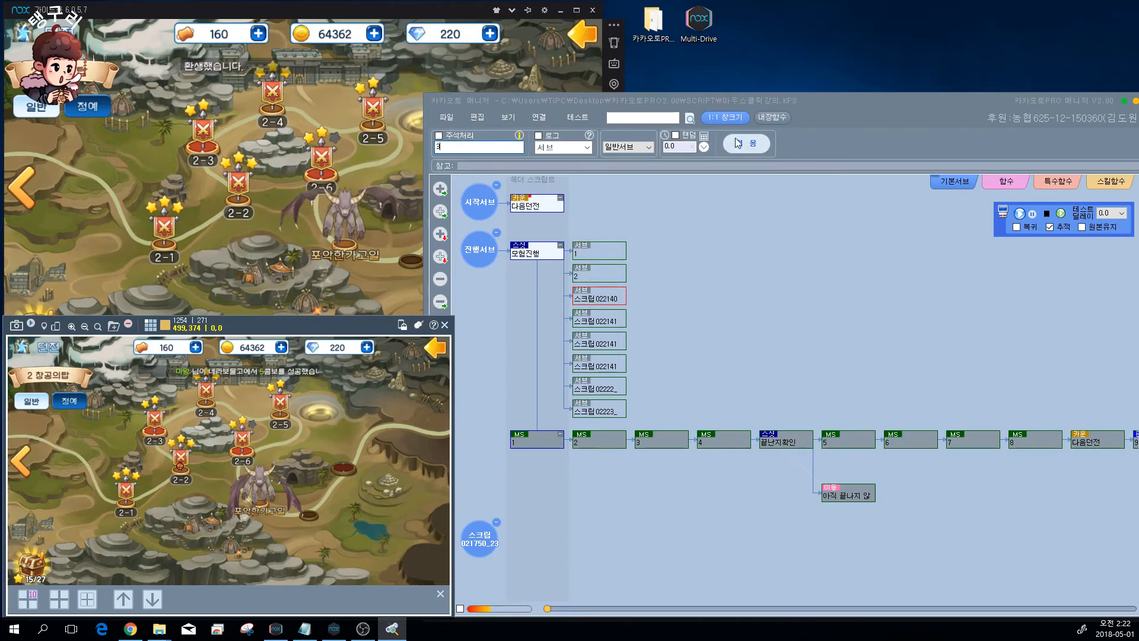
Rename the remaining five sub-procedures branching from 모험진행 as 4, 5, 6, 7 and 8.
double_click(475, 147)
text(4)
click(746, 144)
double_click(475, 146)
text(5)
click(746, 144)
double_click(506, 147)
text(6)
click(602, 385)
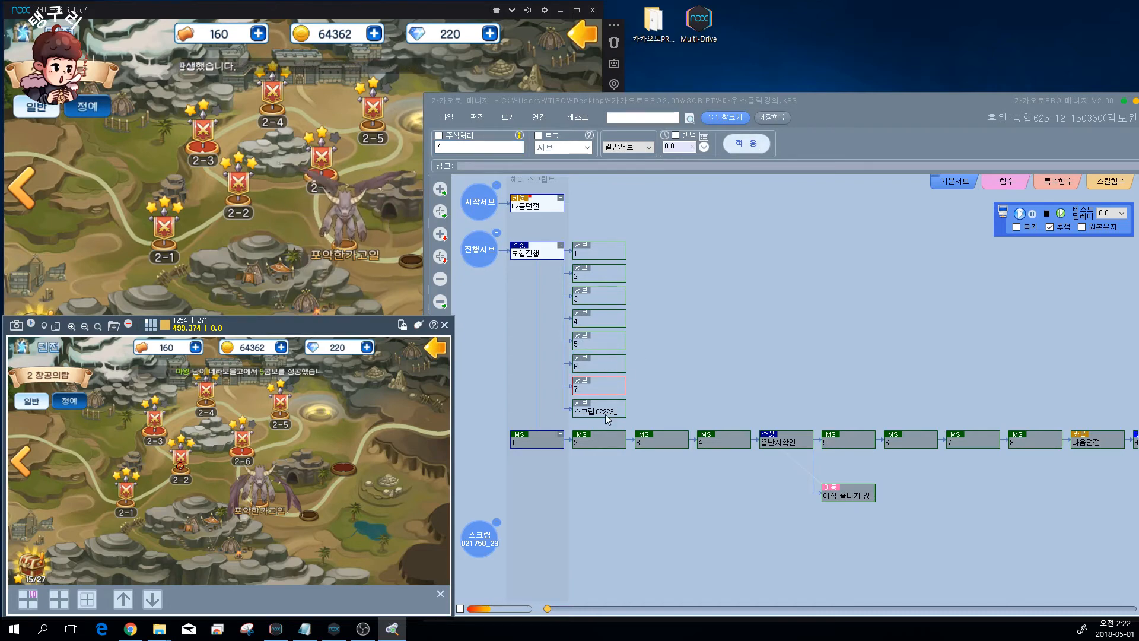
double_click(474, 146)
text(8)
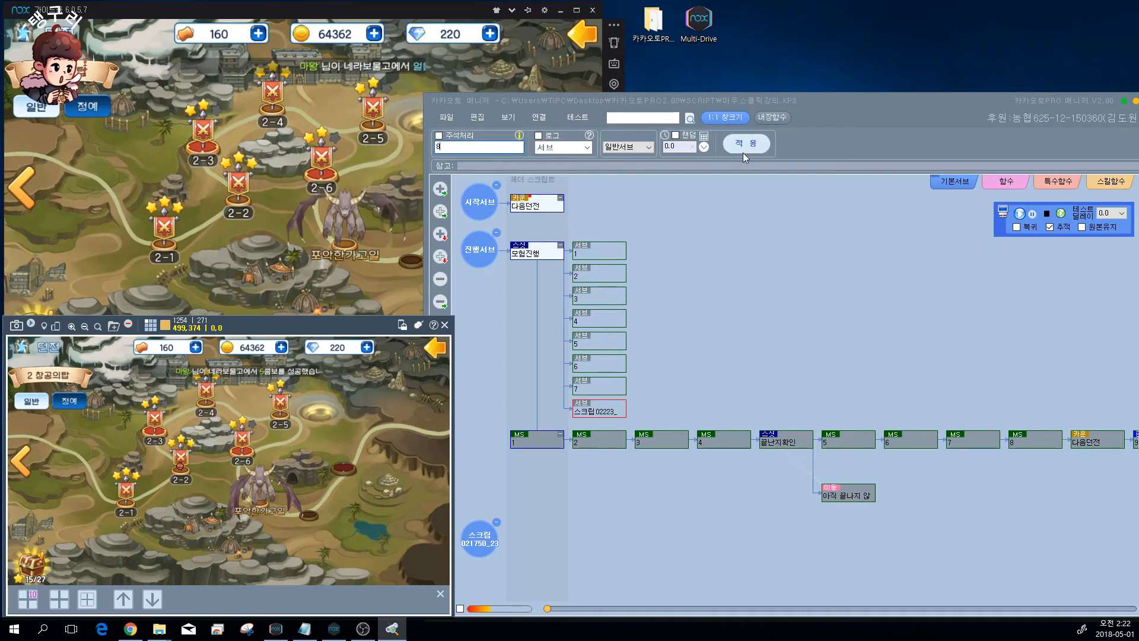
click(738, 144)
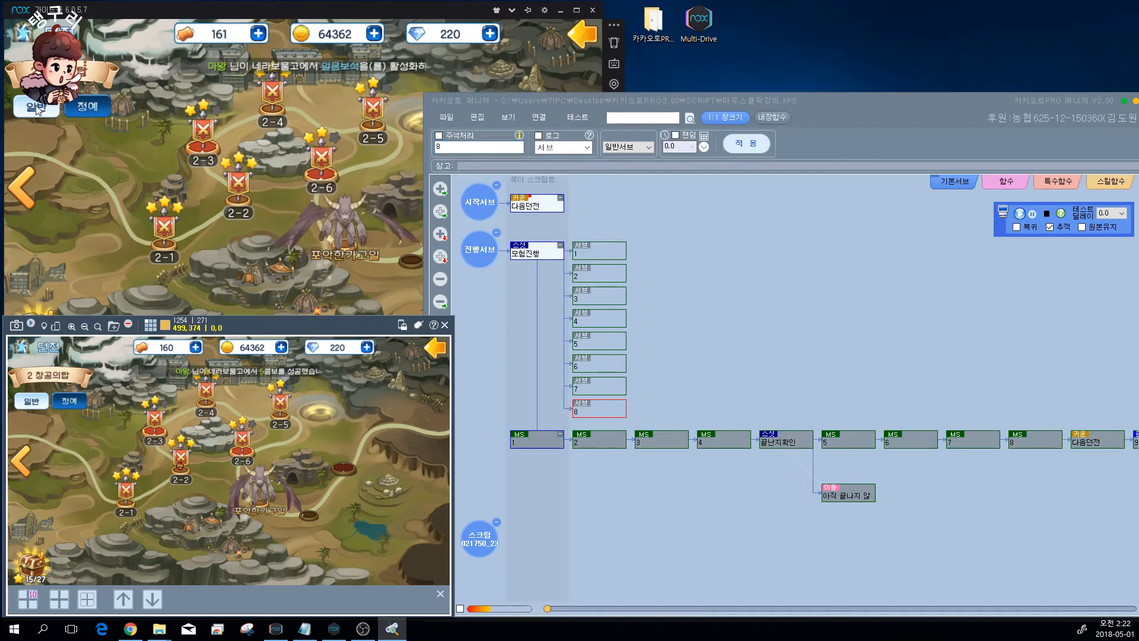
click(547, 253)
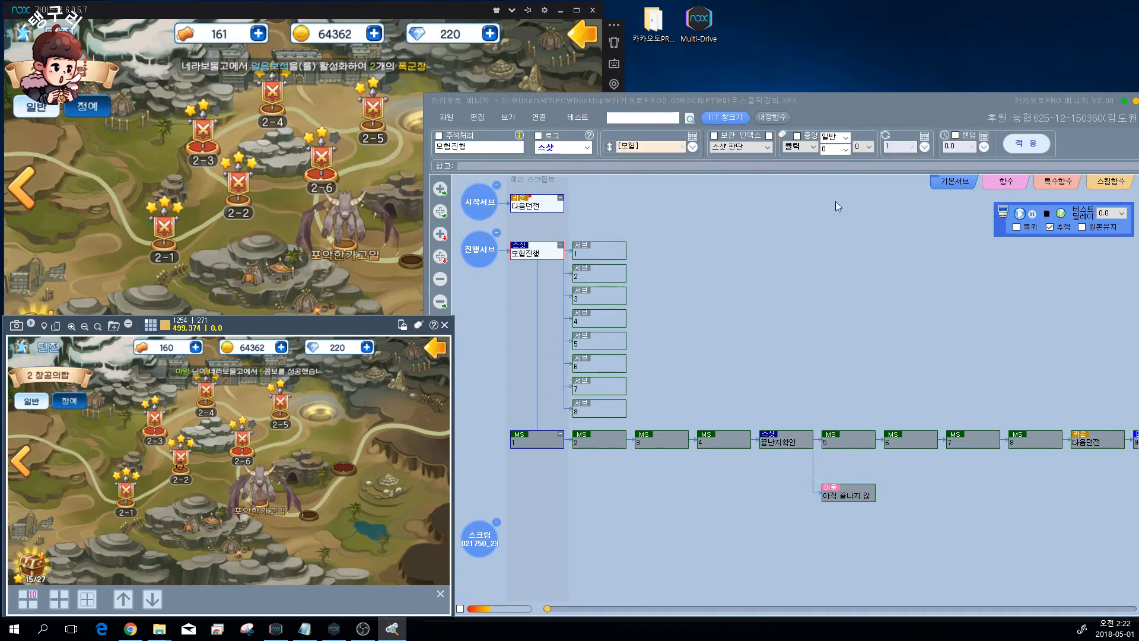
click(812, 148)
click(592, 247)
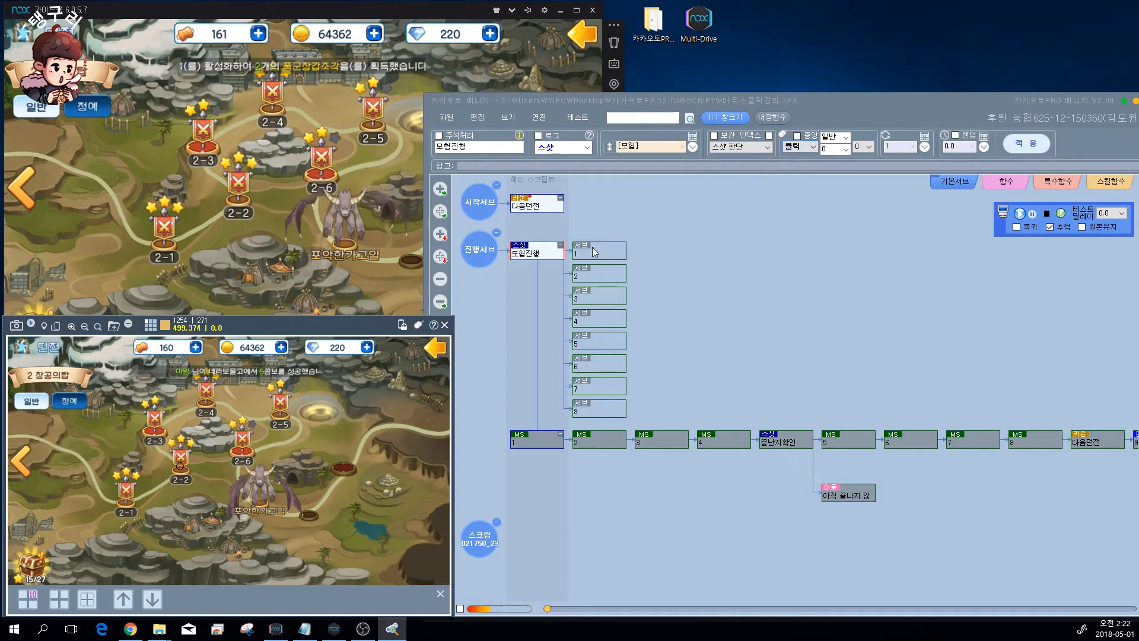
click(606, 249)
click(587, 147)
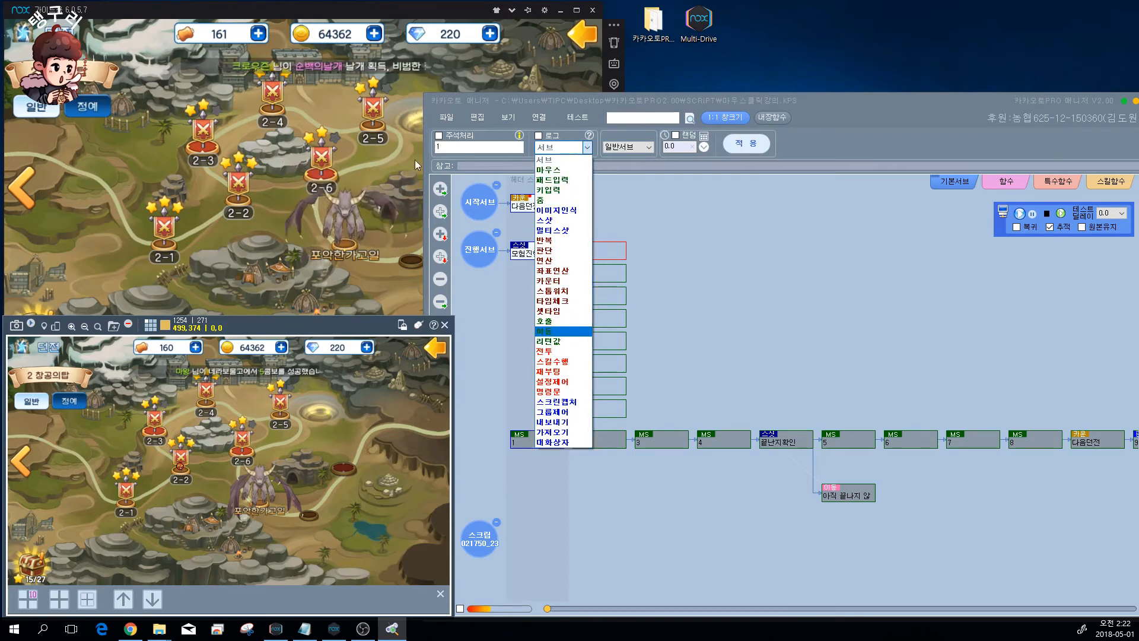
click(569, 169)
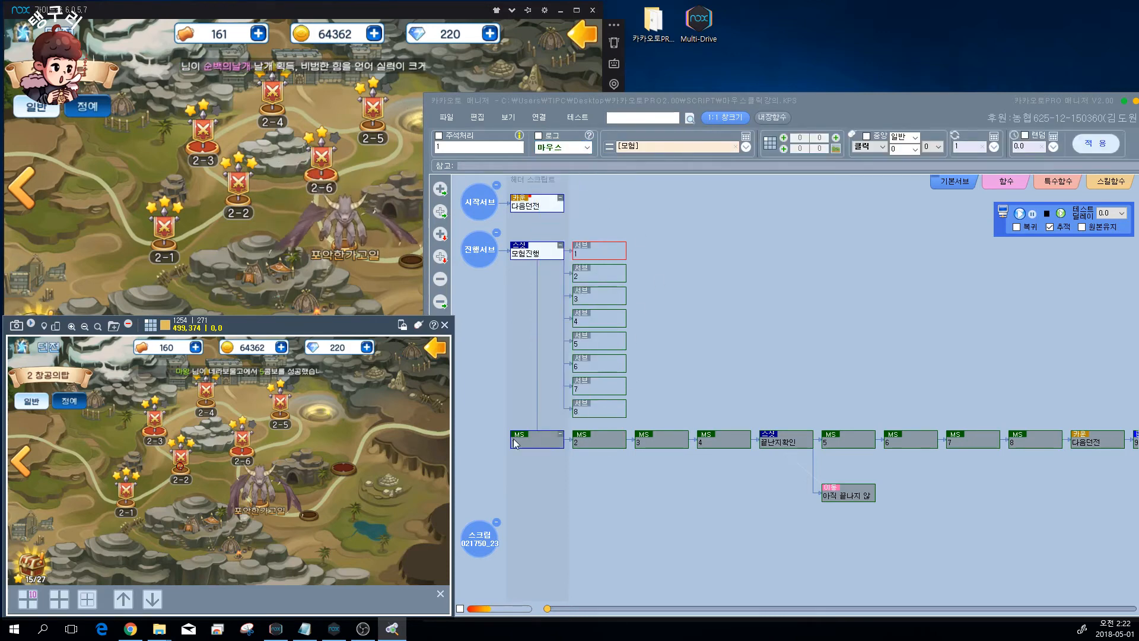
click(547, 252)
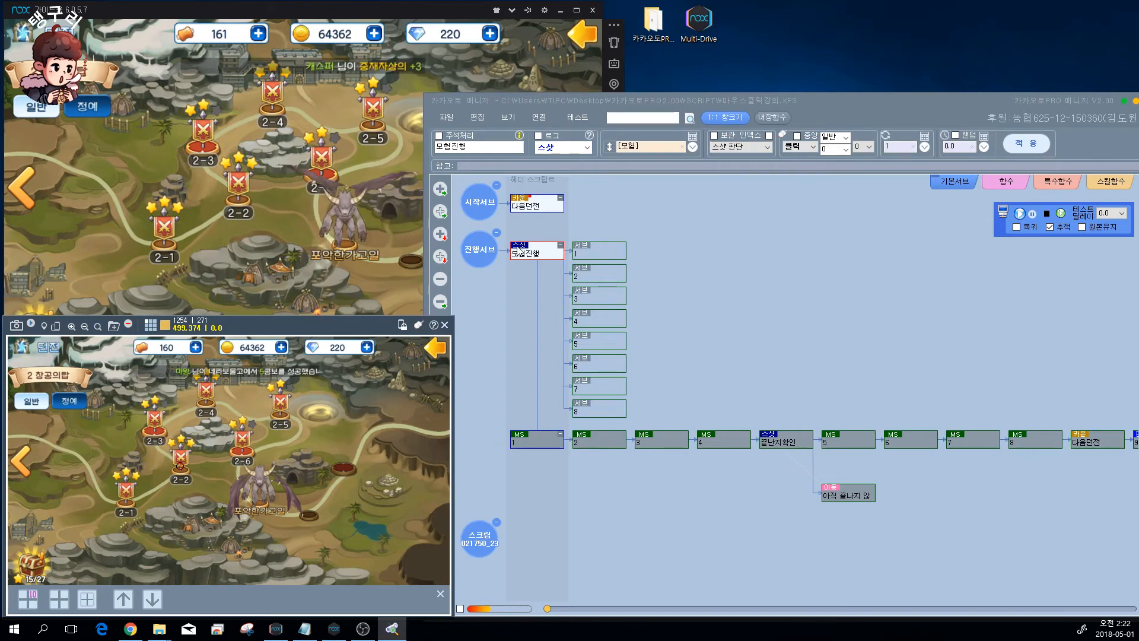
click(594, 248)
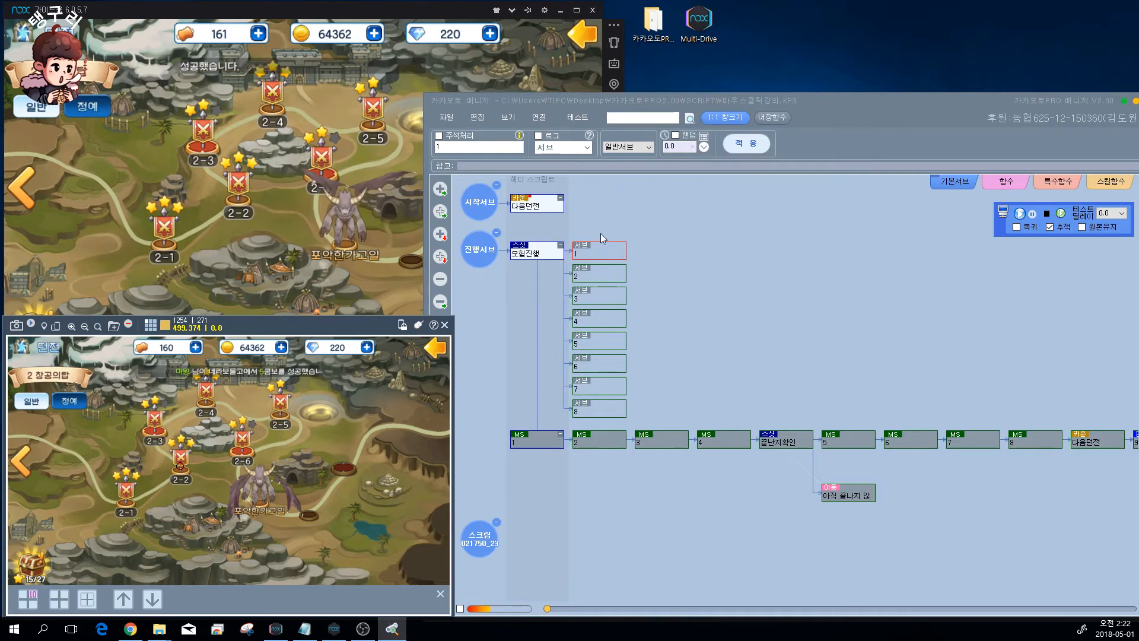
click(587, 148)
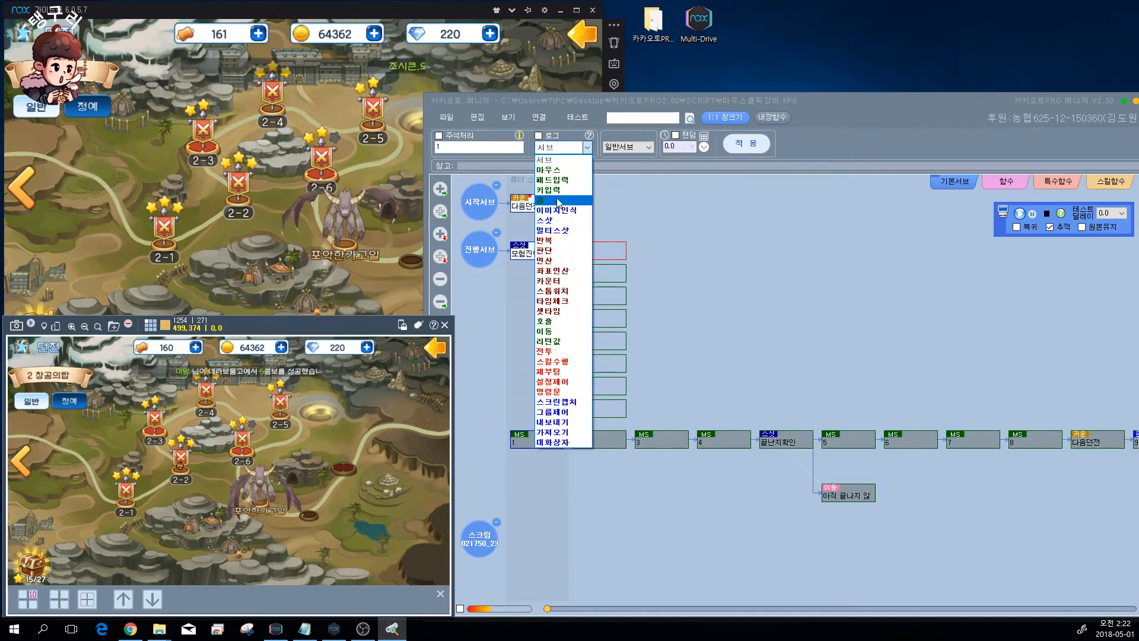
click(553, 330)
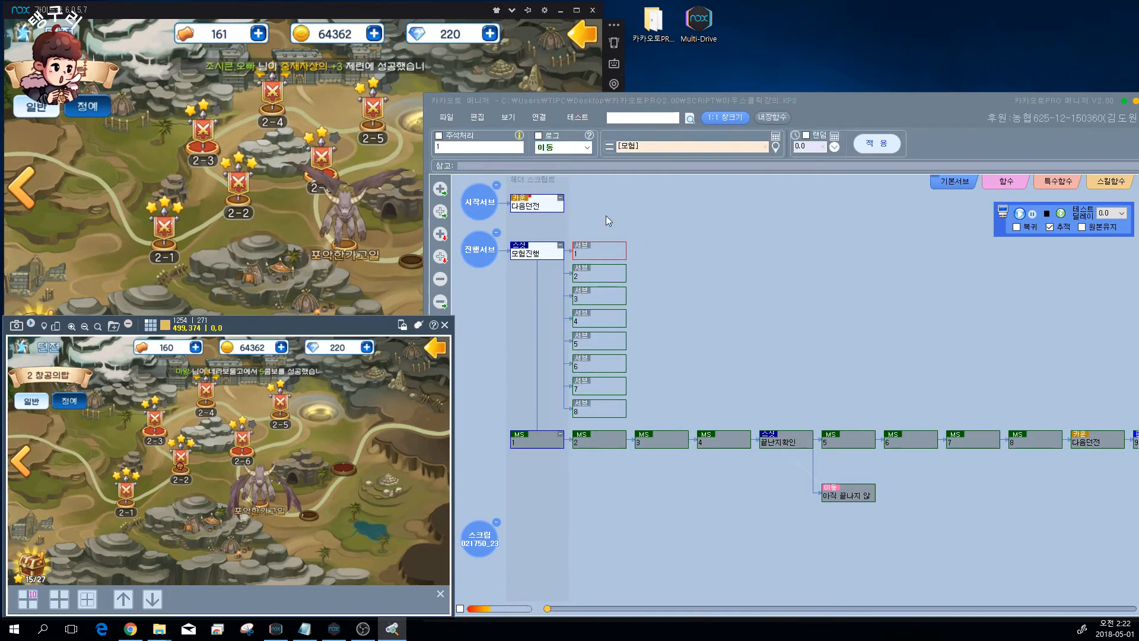
Add a step after sub-procedure 1, make it a 이동 step named 이동 with 모험진행 as its target, and apply it.
click(440, 189)
click(587, 147)
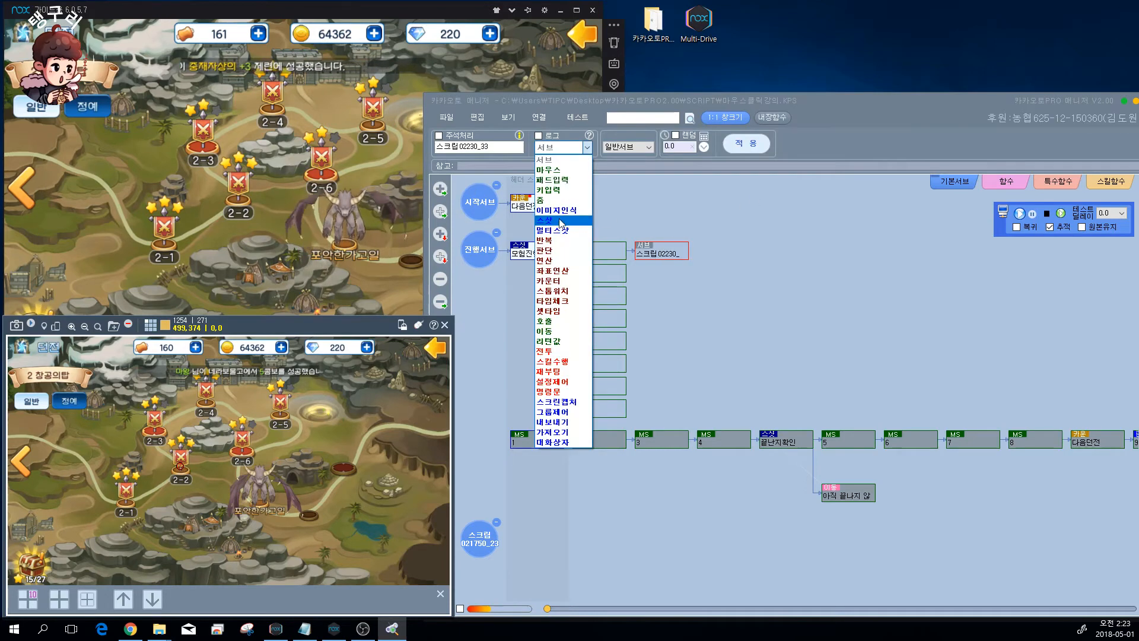
click(559, 321)
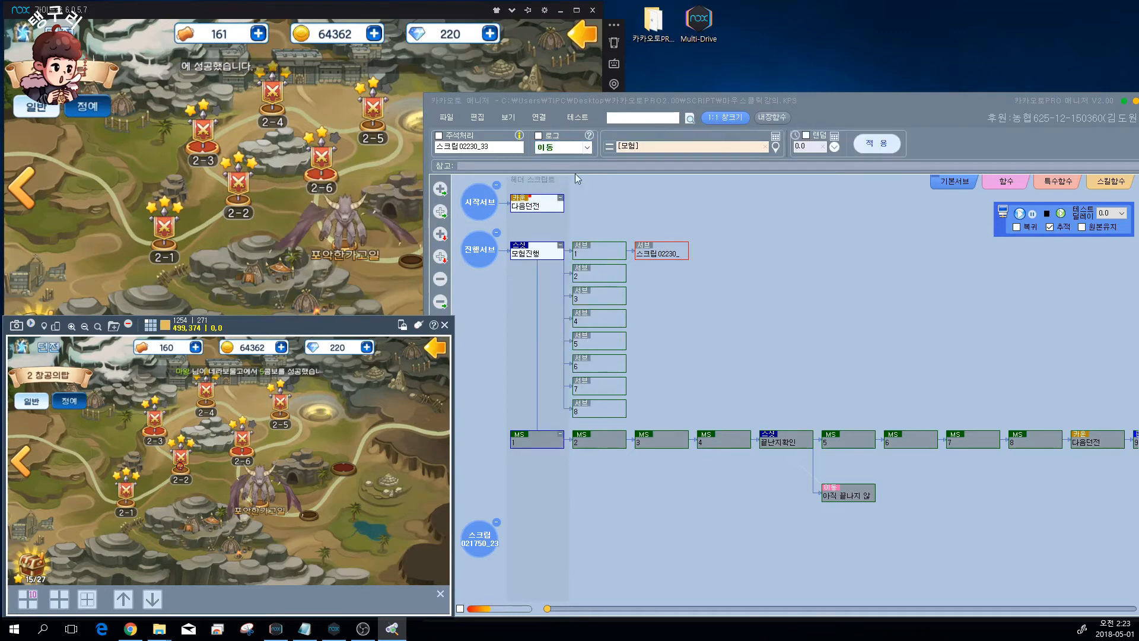
drag(505, 146, 400, 138)
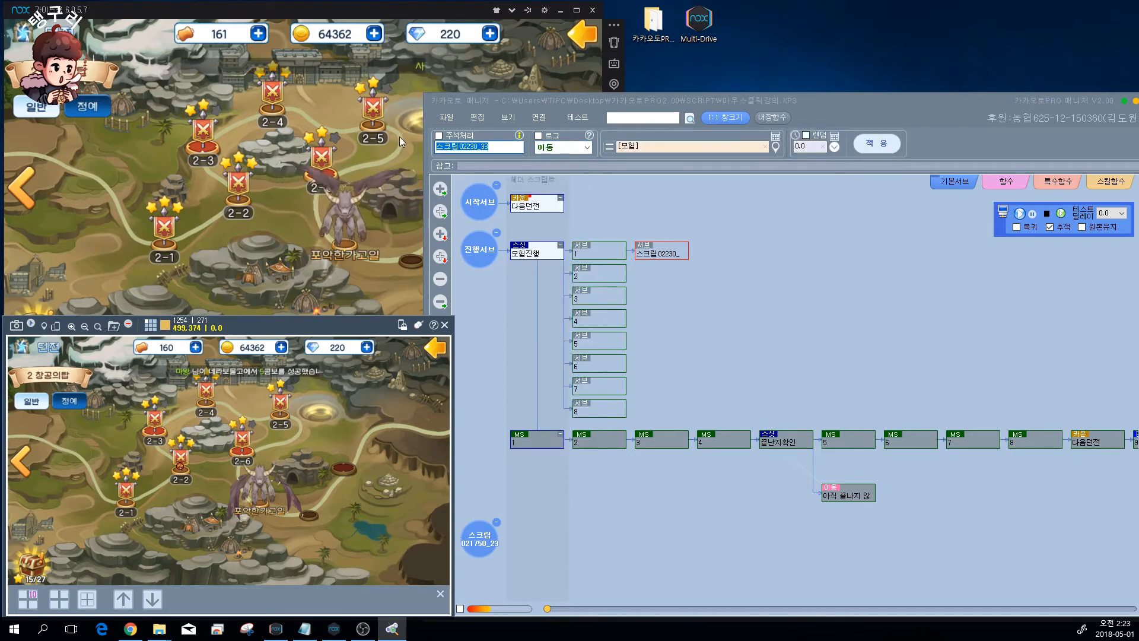
key(BackSpace)
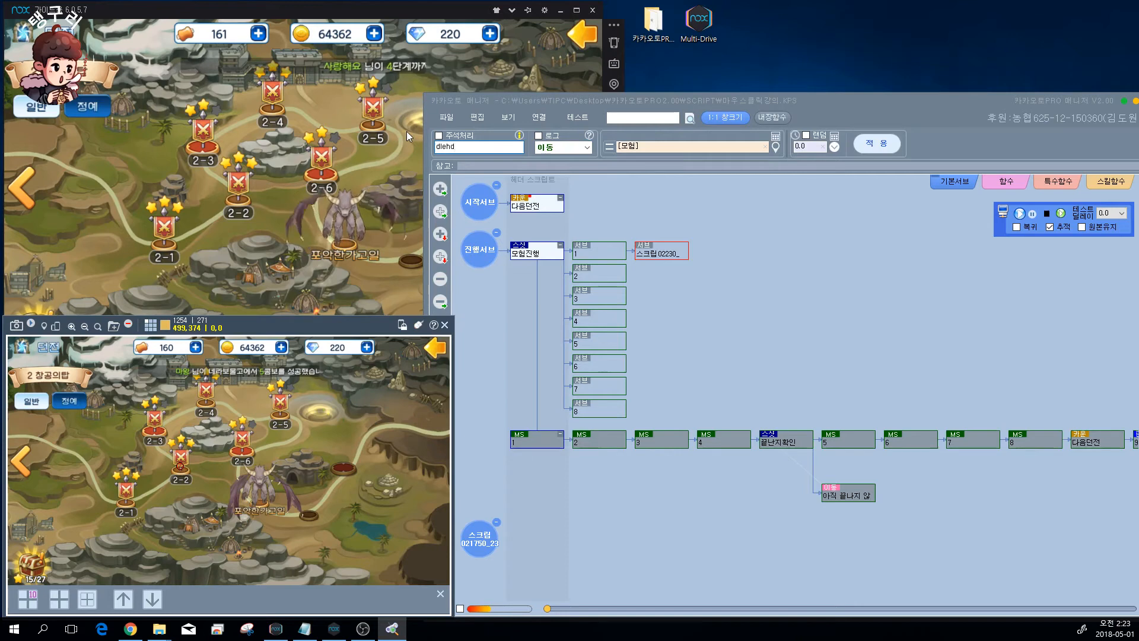
text(이동)
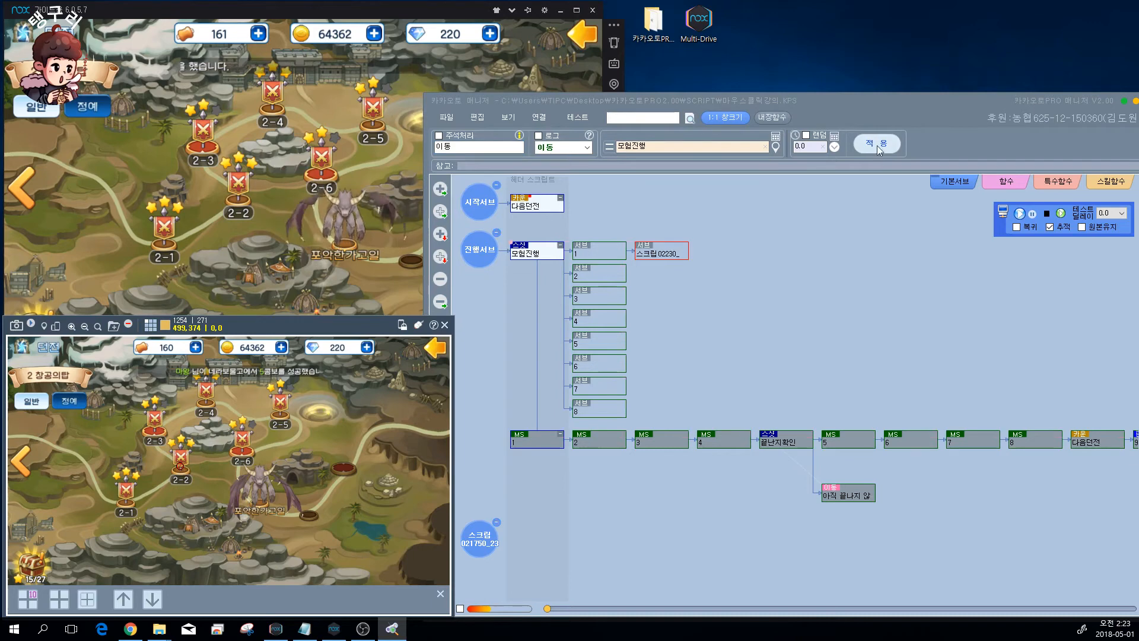
click(558, 250)
Leave the game's adventure map for the town screen and review sub-procedures 1 and 2 in the macro editor.
click(358, 9)
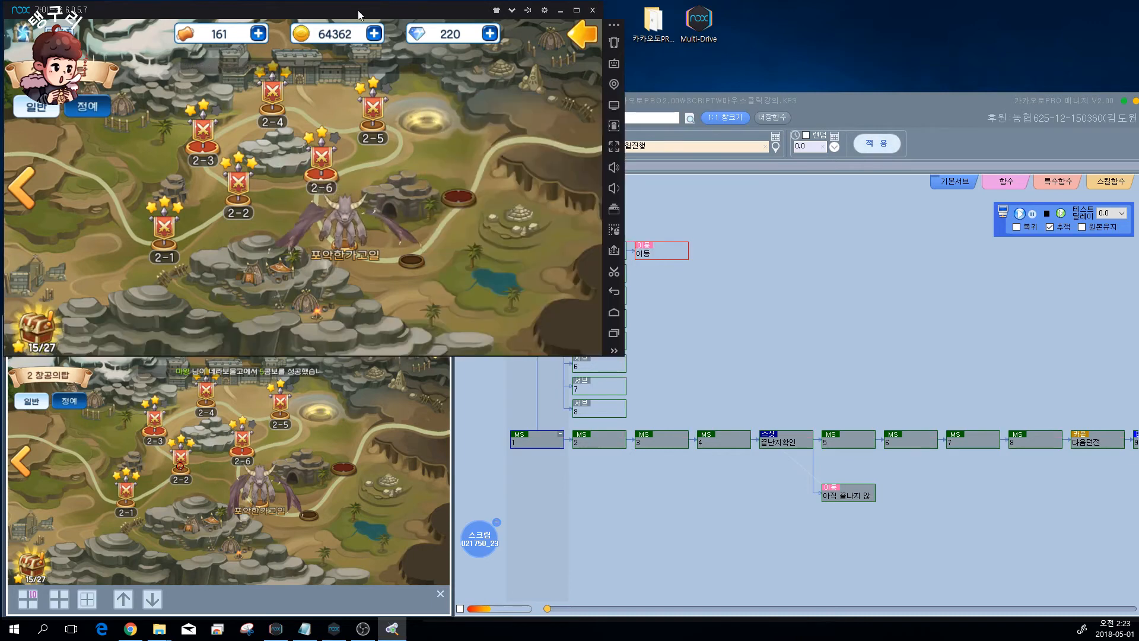
click(578, 34)
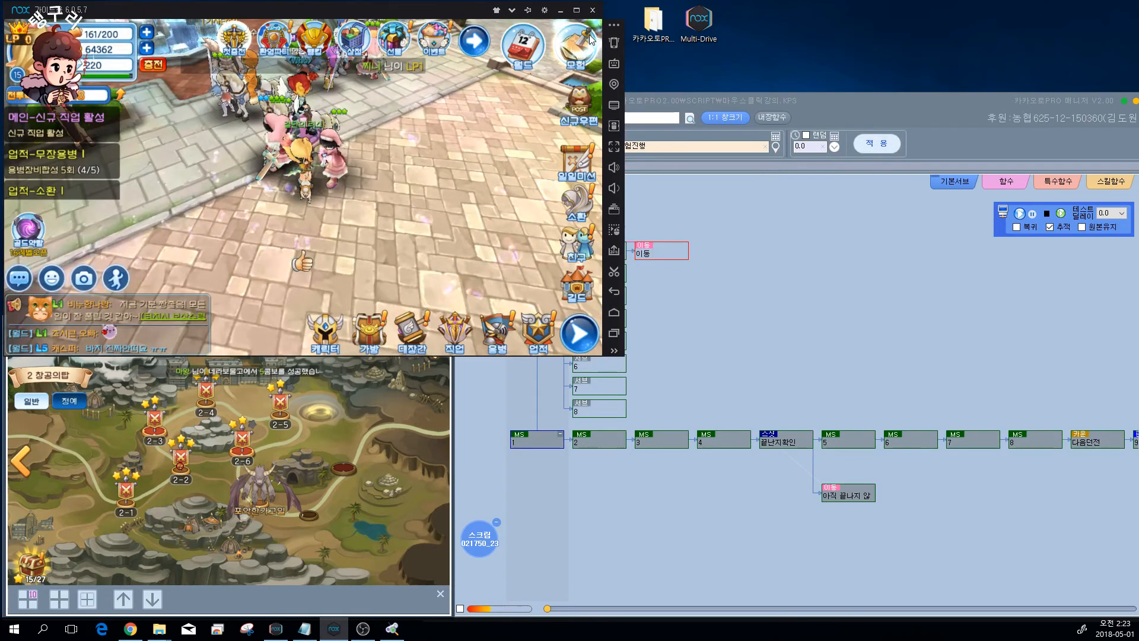
click(774, 285)
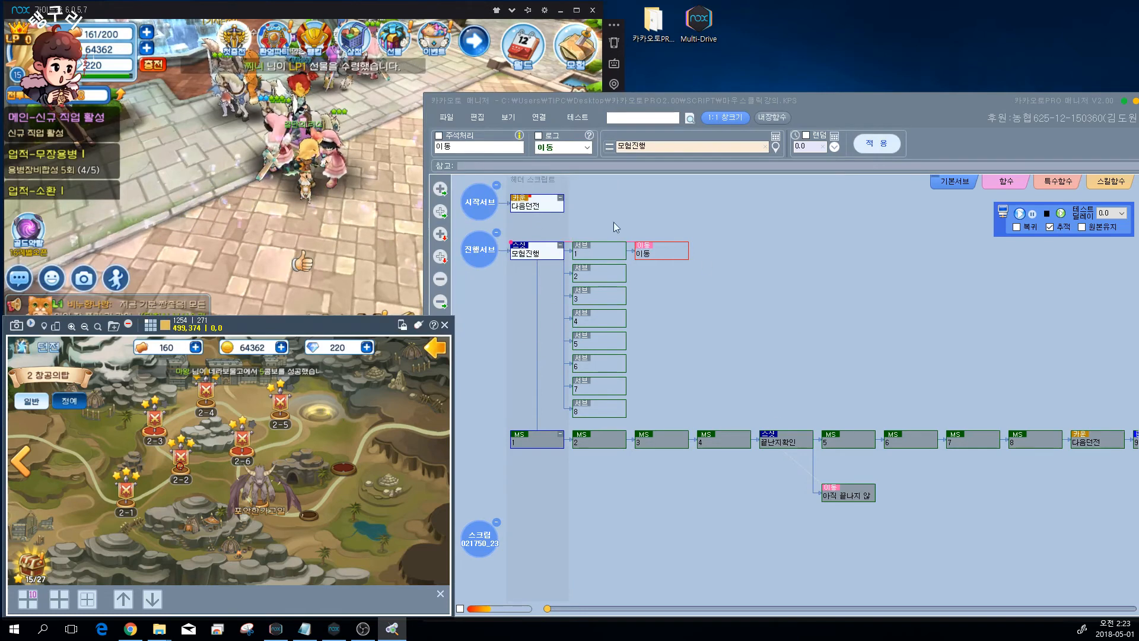
click(593, 251)
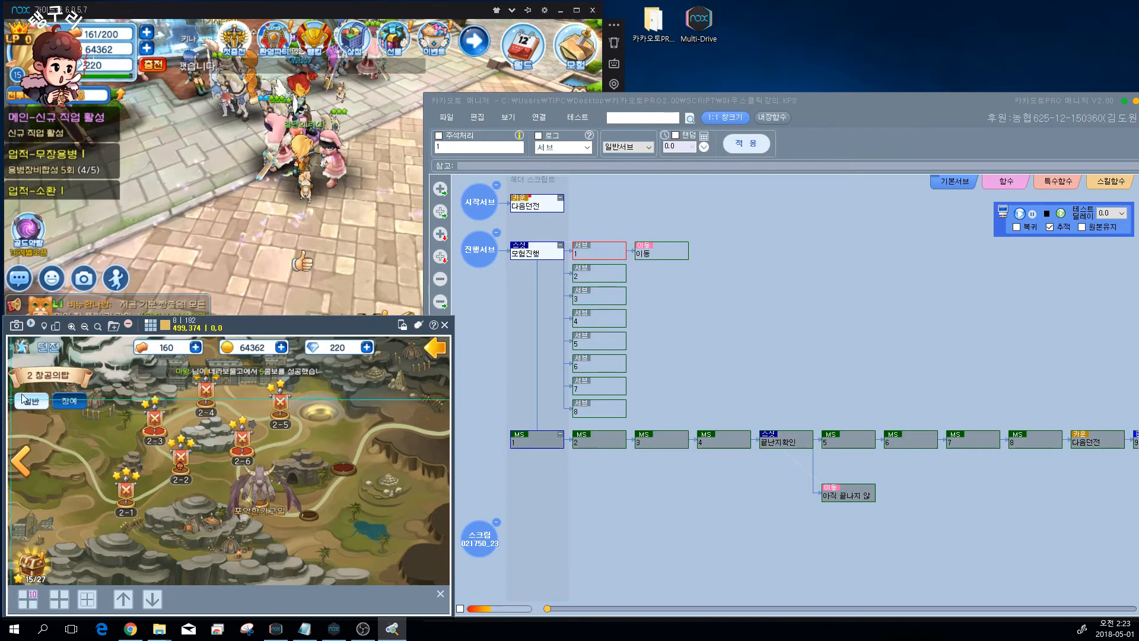
click(598, 276)
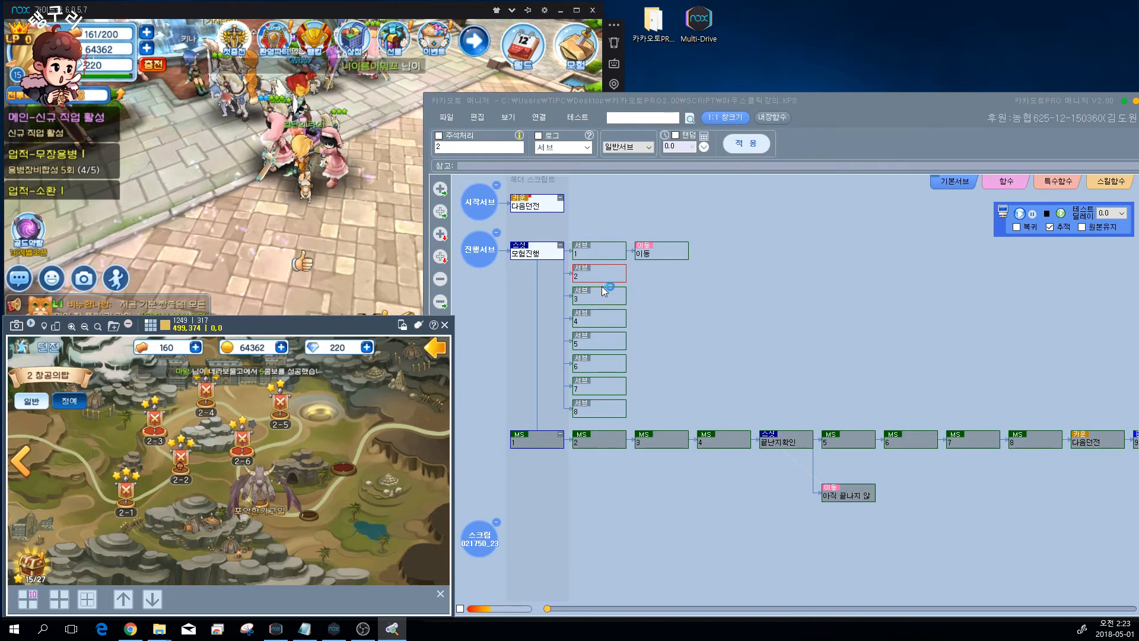
Review sub-procedures 1 to 7 branching from 모험진행 and the disabled mouse step 1 below them.
click(596, 298)
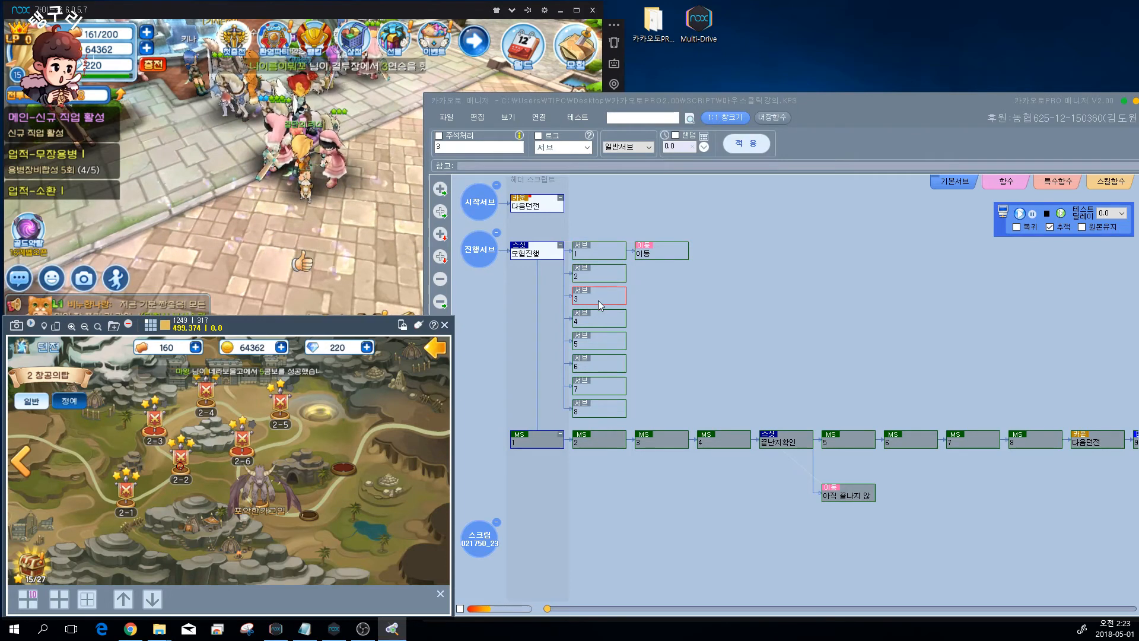
click(600, 275)
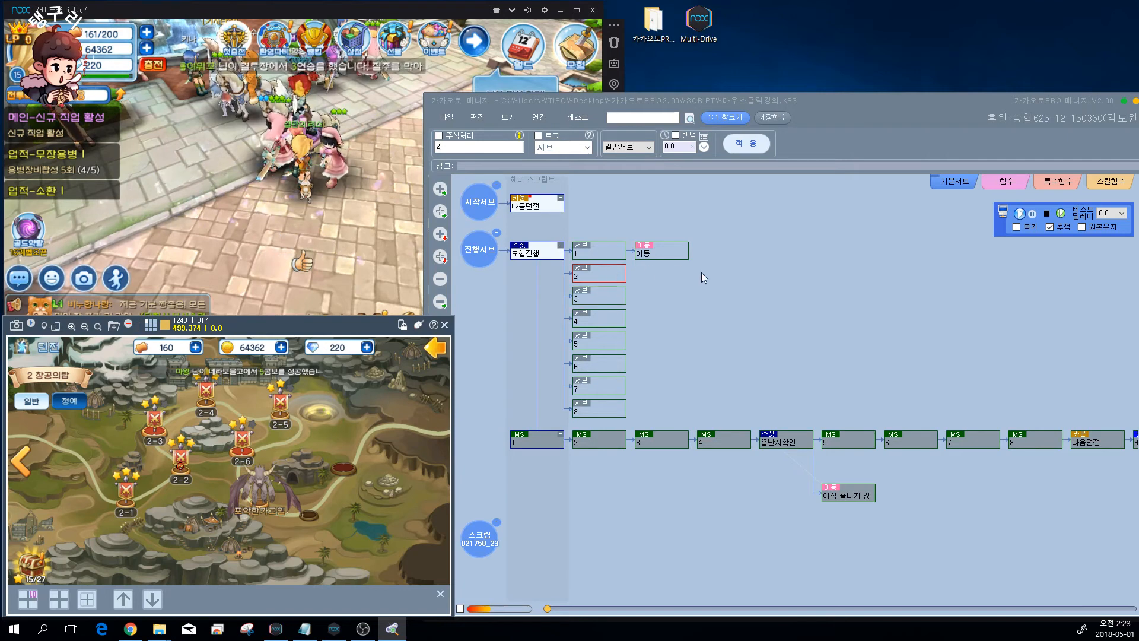
click(597, 298)
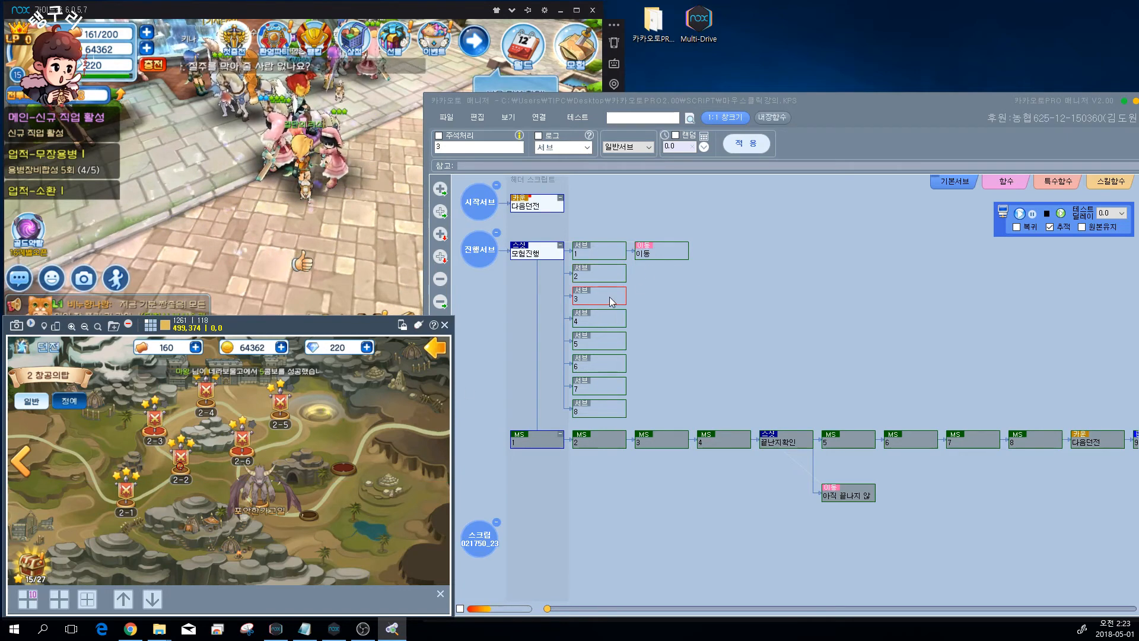
click(605, 365)
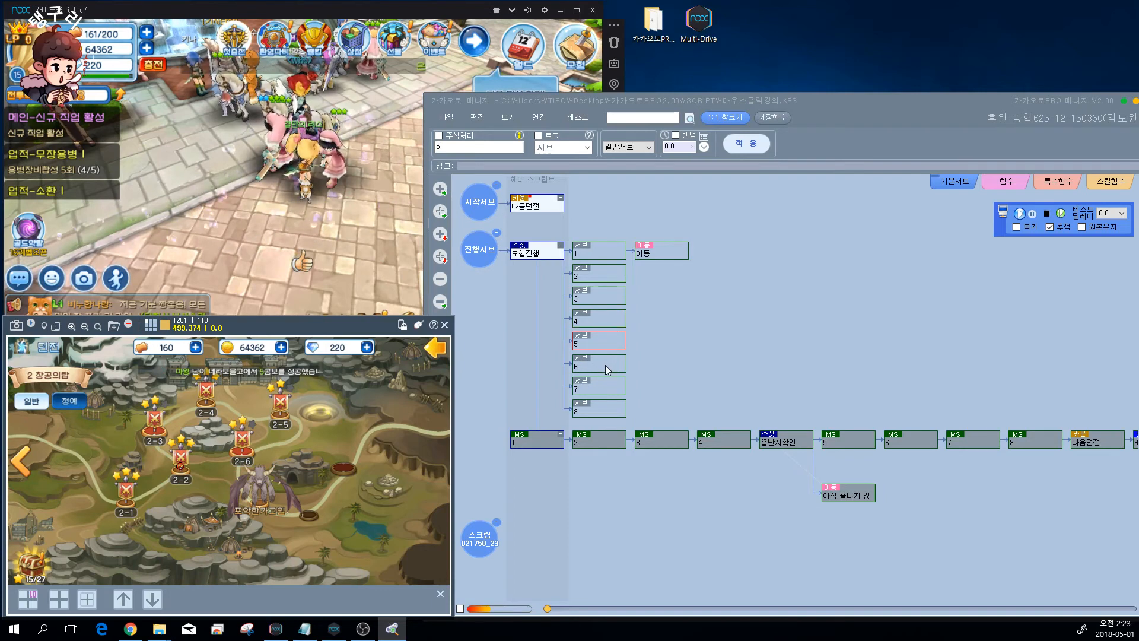
click(602, 387)
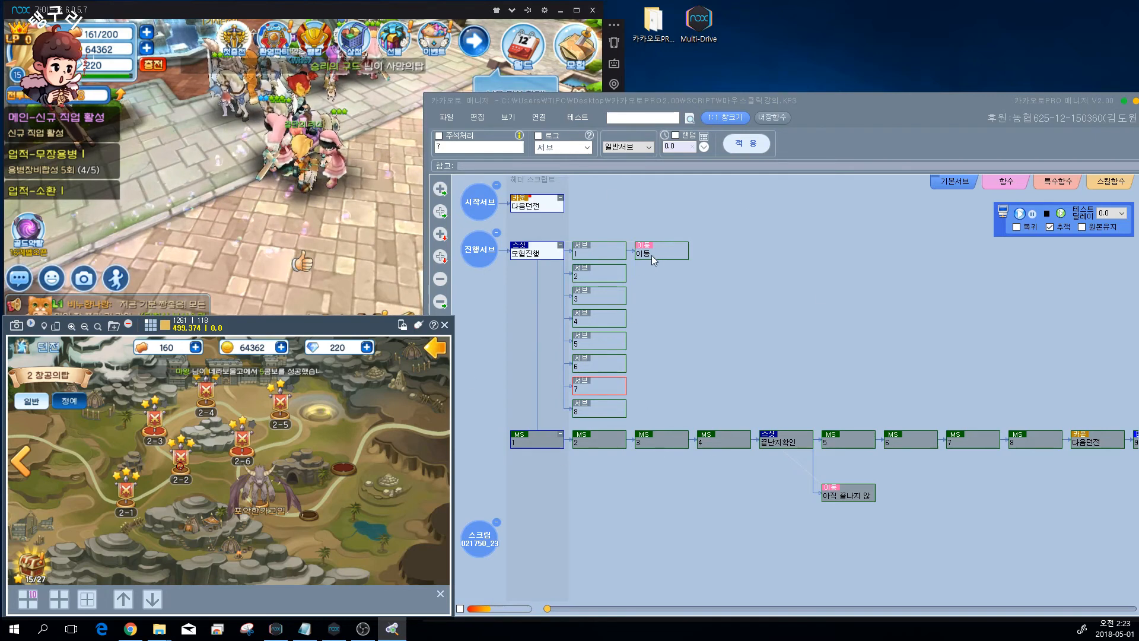
click(547, 257)
click(587, 254)
click(554, 440)
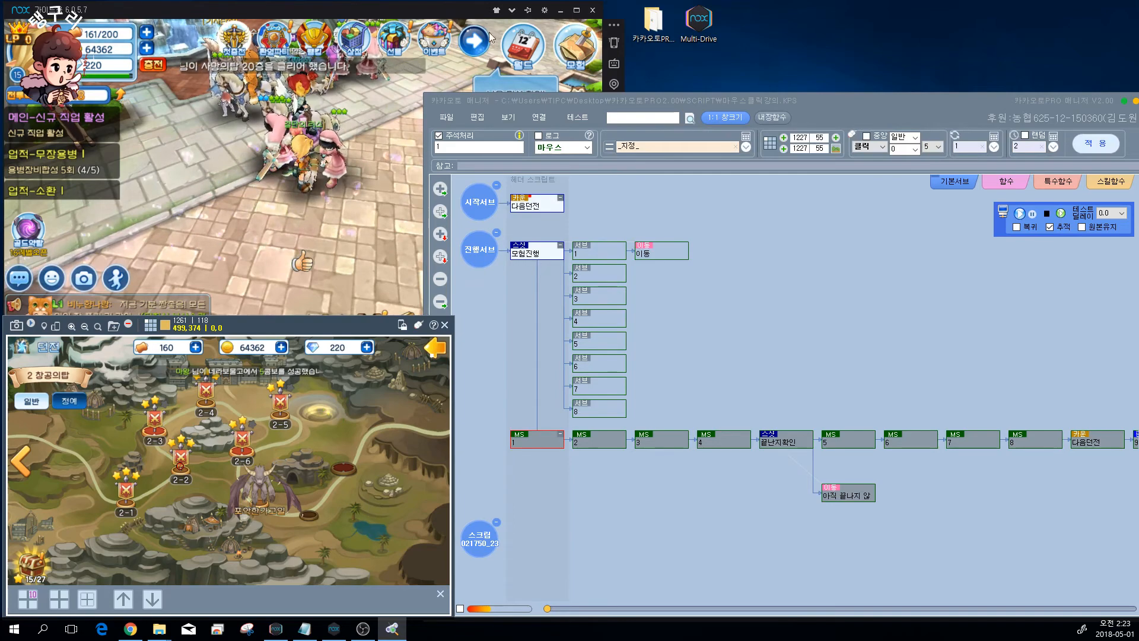
Enter the adventure map in the game, then inspect sub-procedure 2 and the disabled mouse step 4 in the macro editor.
click(584, 54)
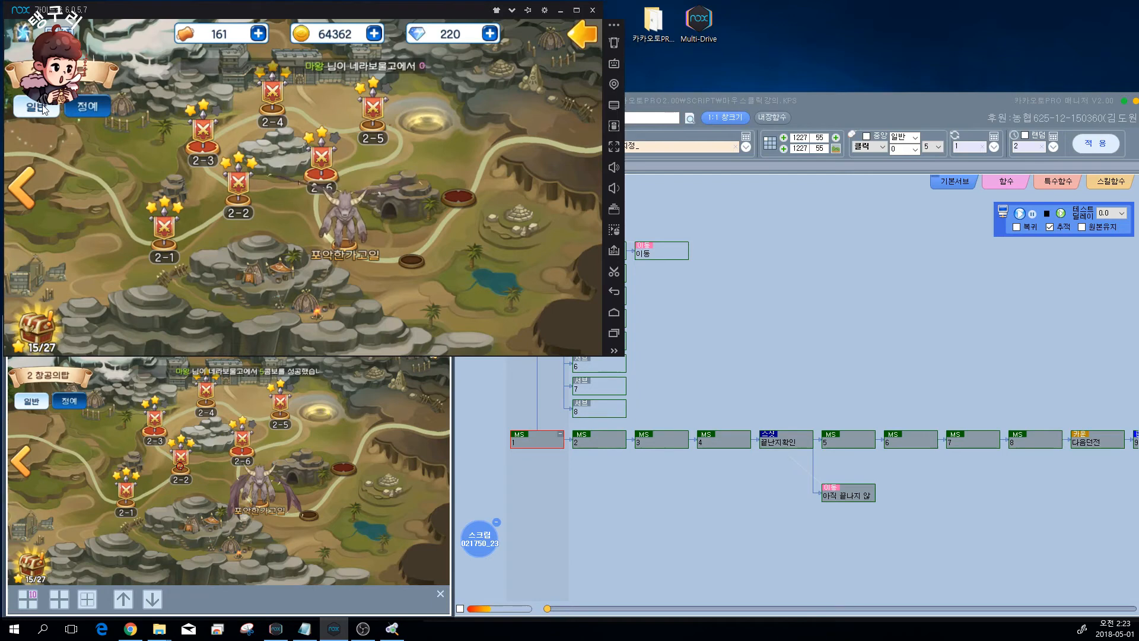
click(743, 294)
click(595, 272)
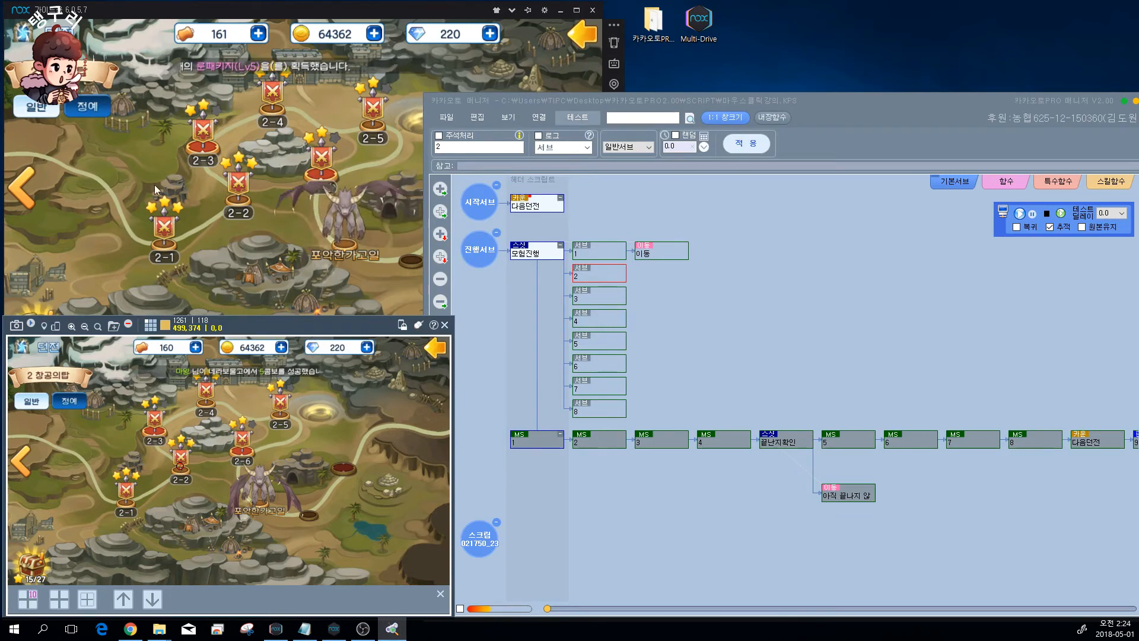
click(730, 442)
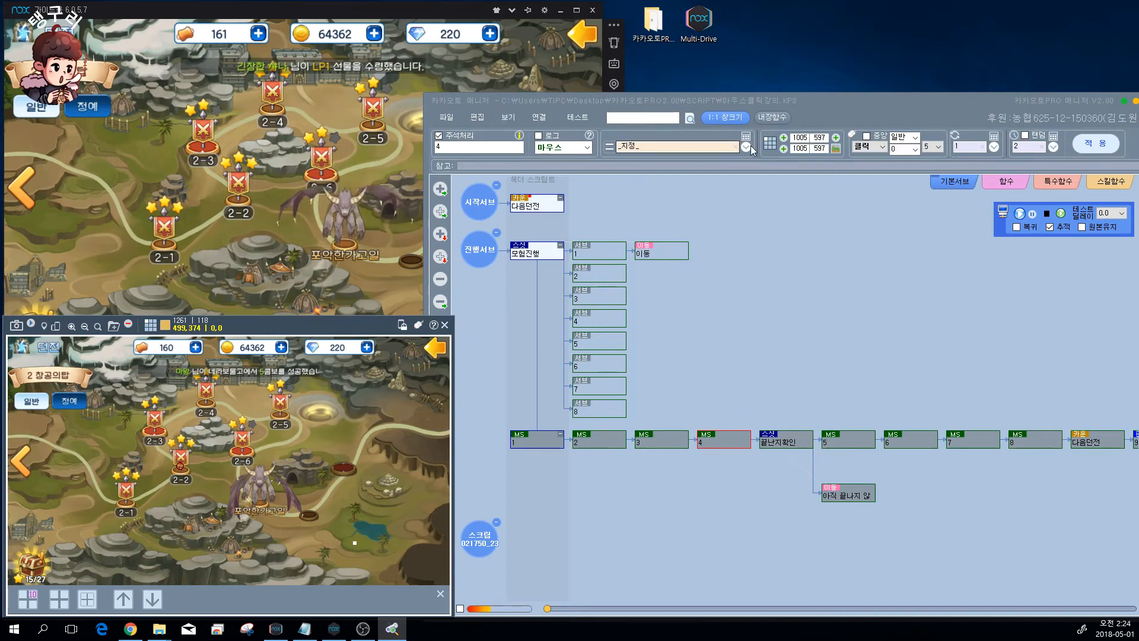
Copy the disabled mouse step 2 behind sub-procedure 2 and delete the extra steps pasted after it.
click(581, 438)
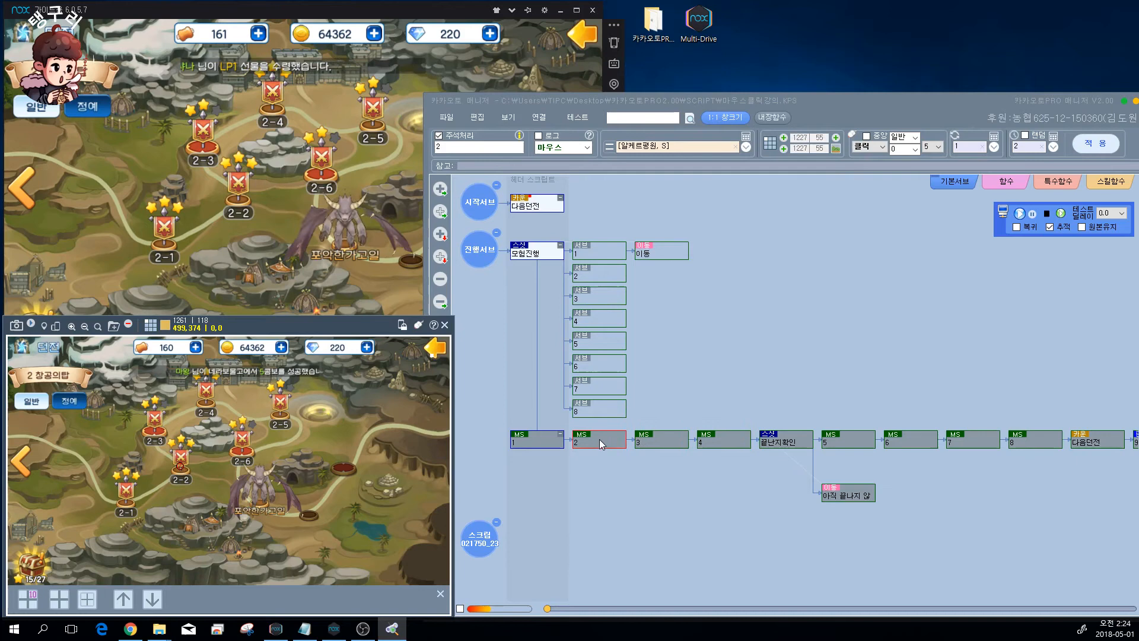
click(616, 272)
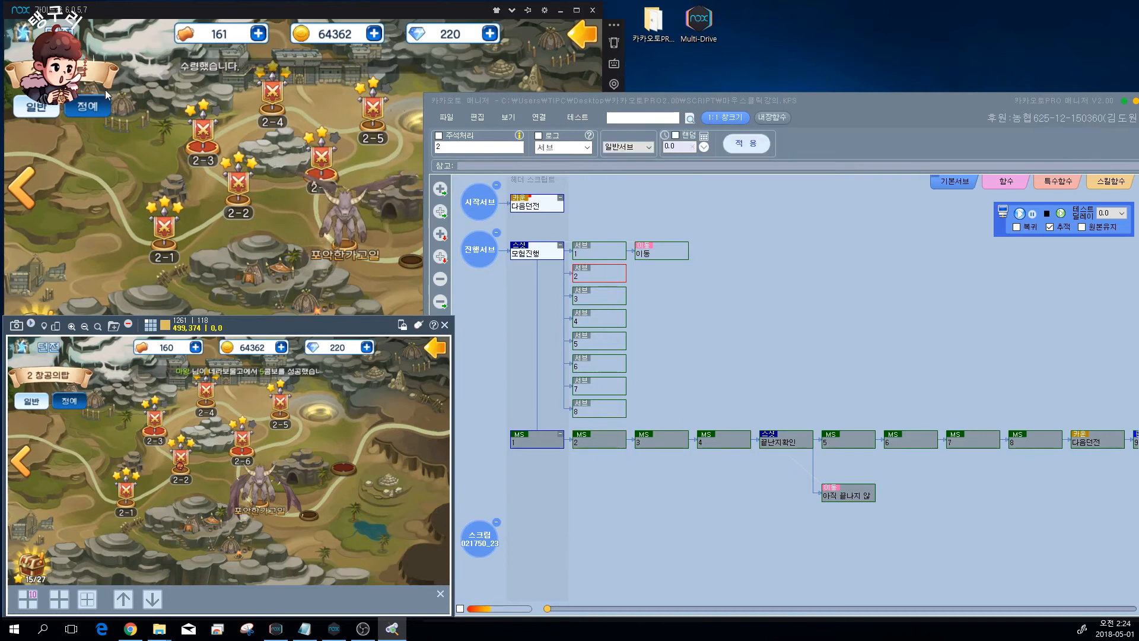
key(ctrl+v)
key(Return)
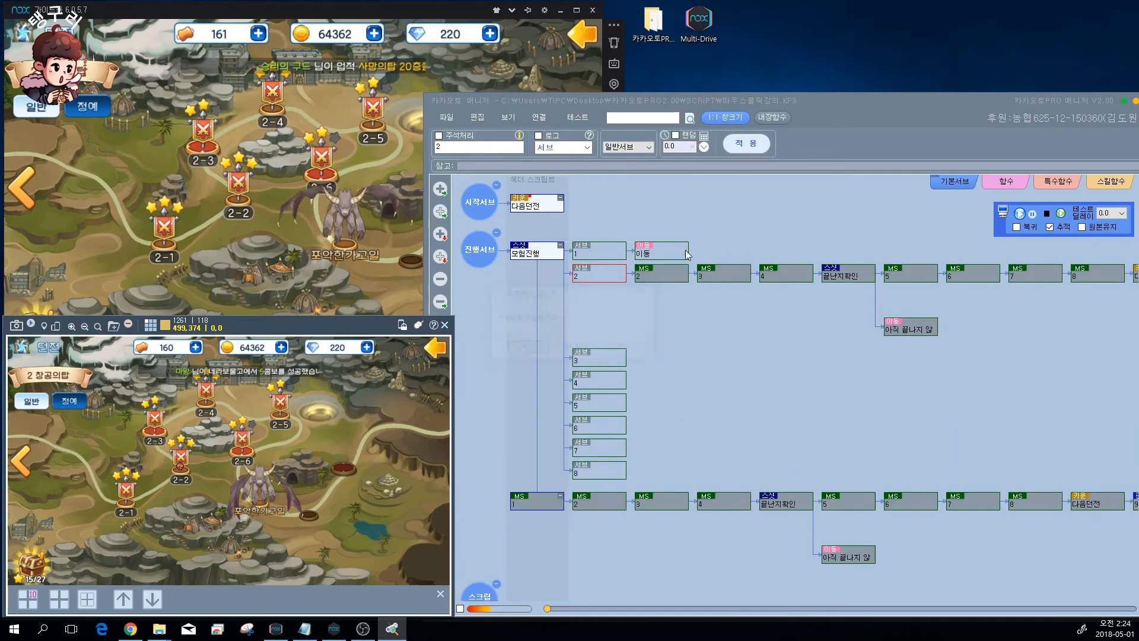
click(701, 279)
key(Delete)
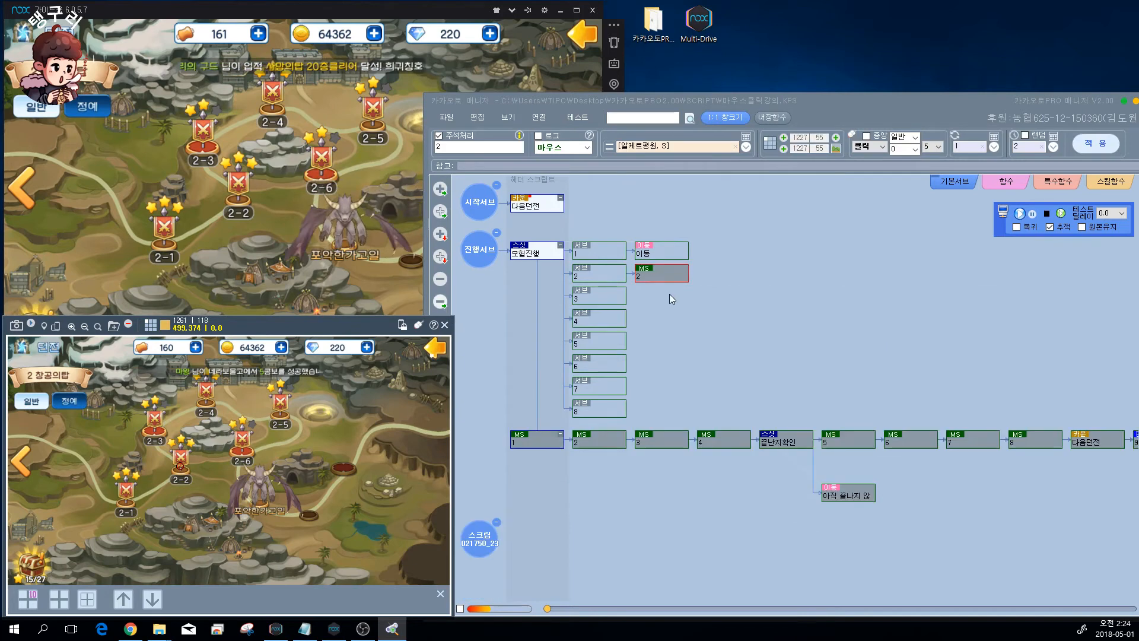
Enable and apply the mouse step behind sub-procedure 2, and add a copy of sub-procedure 1's 이동 step after it.
click(439, 136)
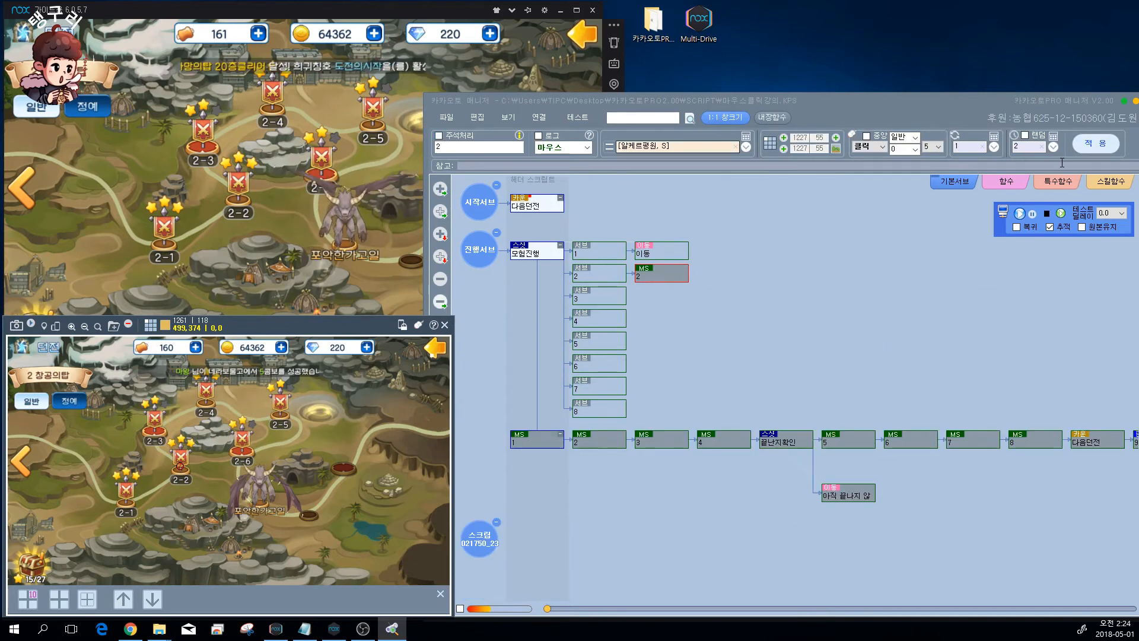
click(1092, 143)
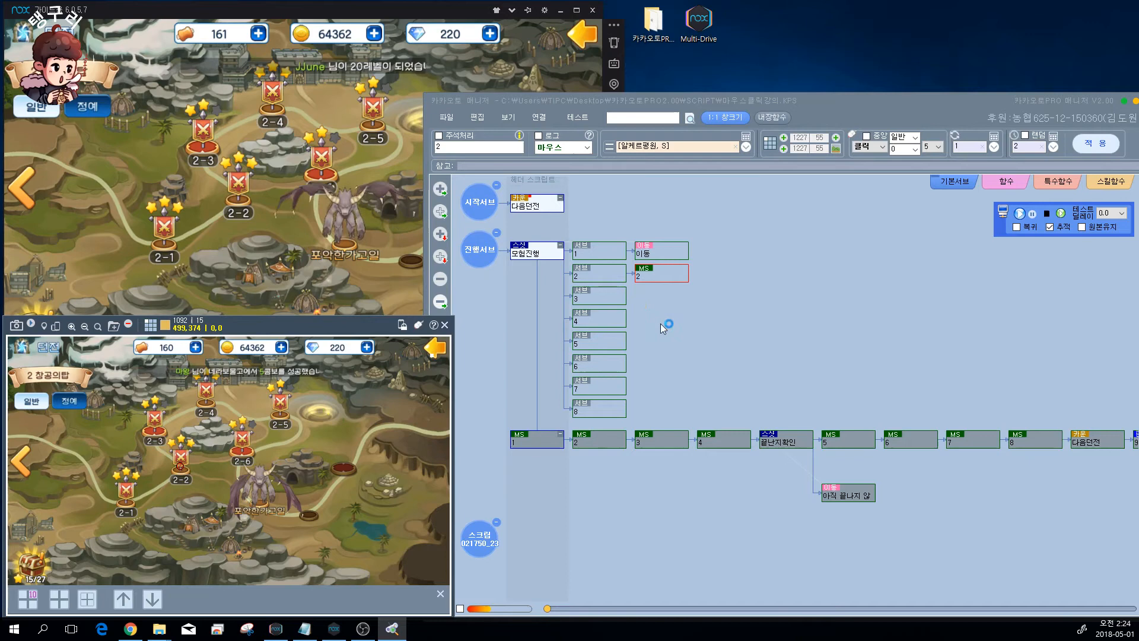
click(666, 249)
key(ctrl+c)
click(672, 274)
key(ctrl+v)
key(Return)
Open stage 2-1 on the game's adventure map and narrow the macro editor window to uncover the stage dialog.
click(183, 224)
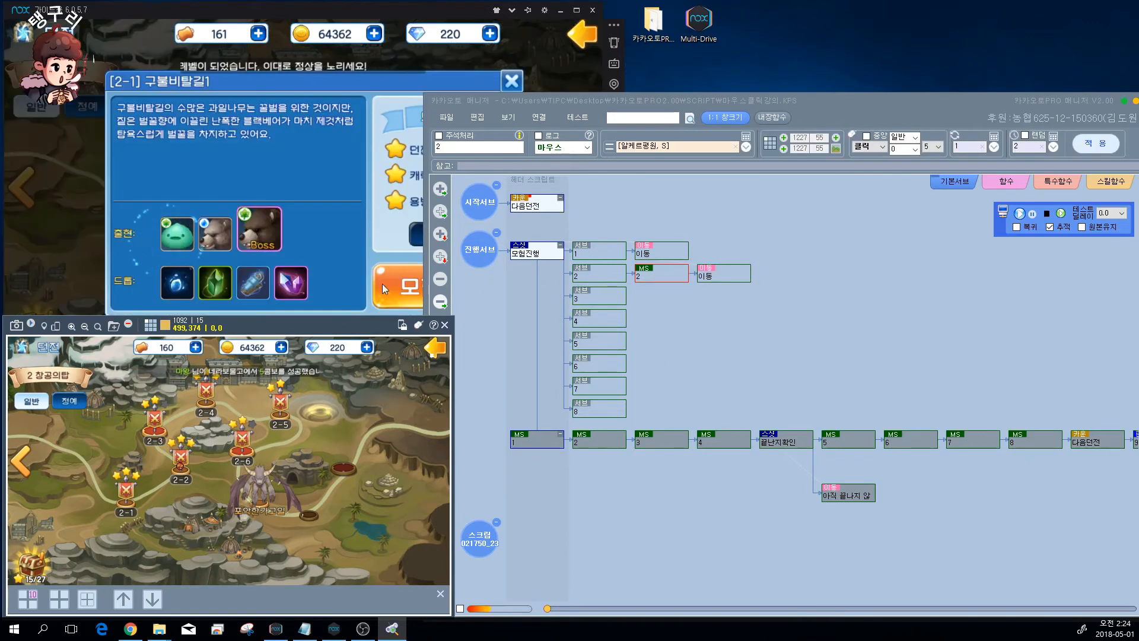
click(340, 214)
click(630, 312)
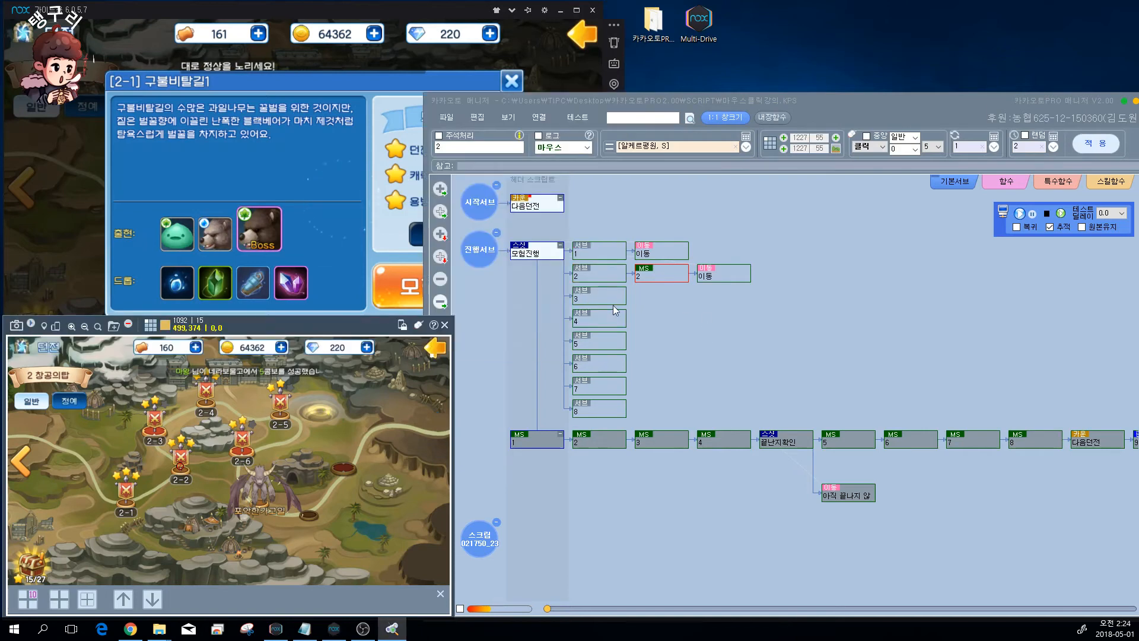
drag(425, 118, 542, 122)
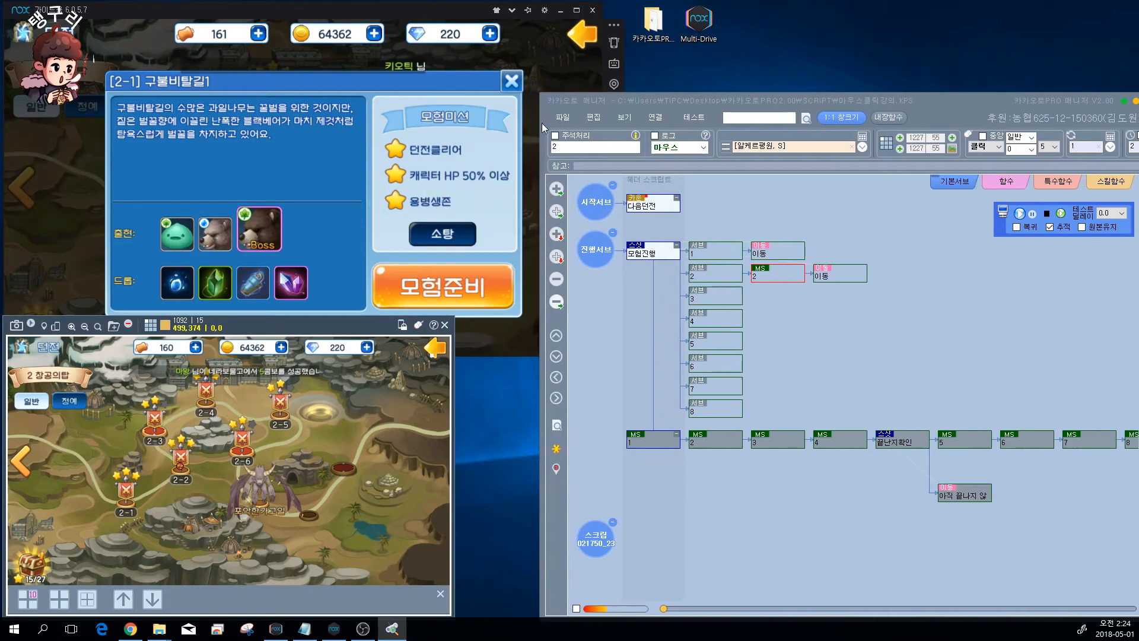
Paste a copy of the 이동 step targeting 모험진행 behind sub-procedure 3.
click(859, 276)
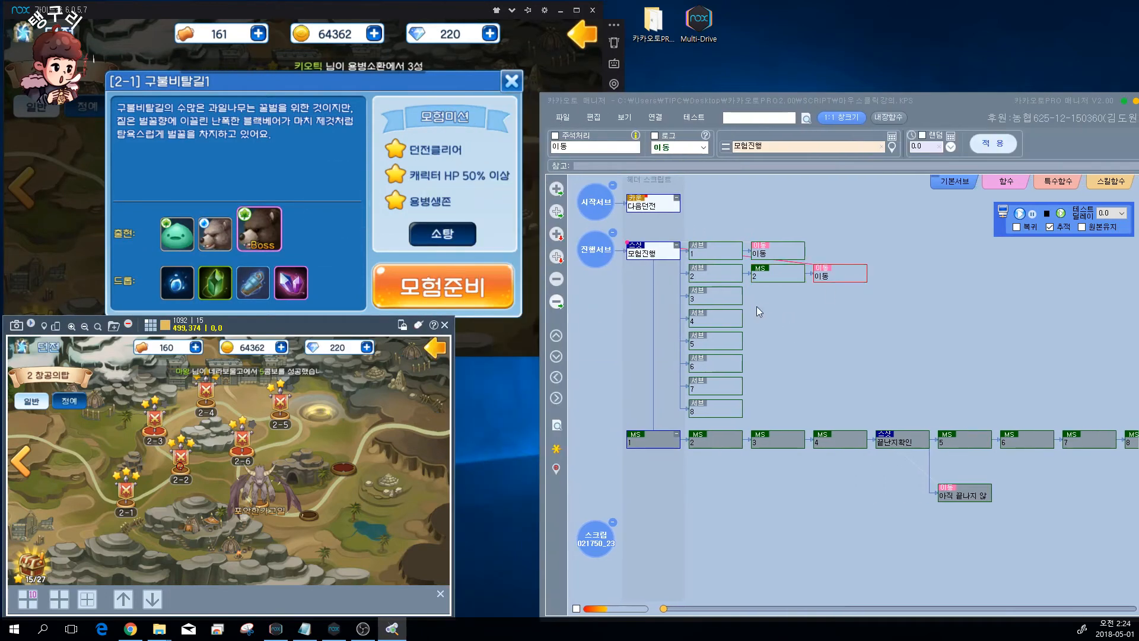
click(719, 296)
key(ctrl+v)
key(Return)
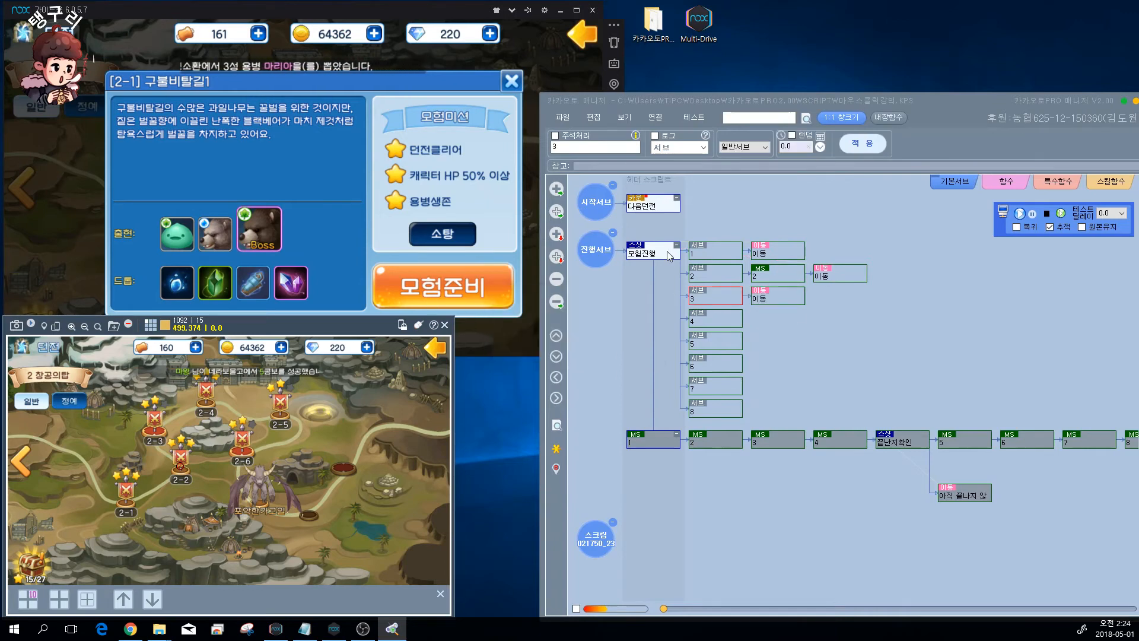
Paste a copy of the 이동 step behind sub-procedure 4, and prepare and start the stage 2-1 adventure in the game.
click(429, 293)
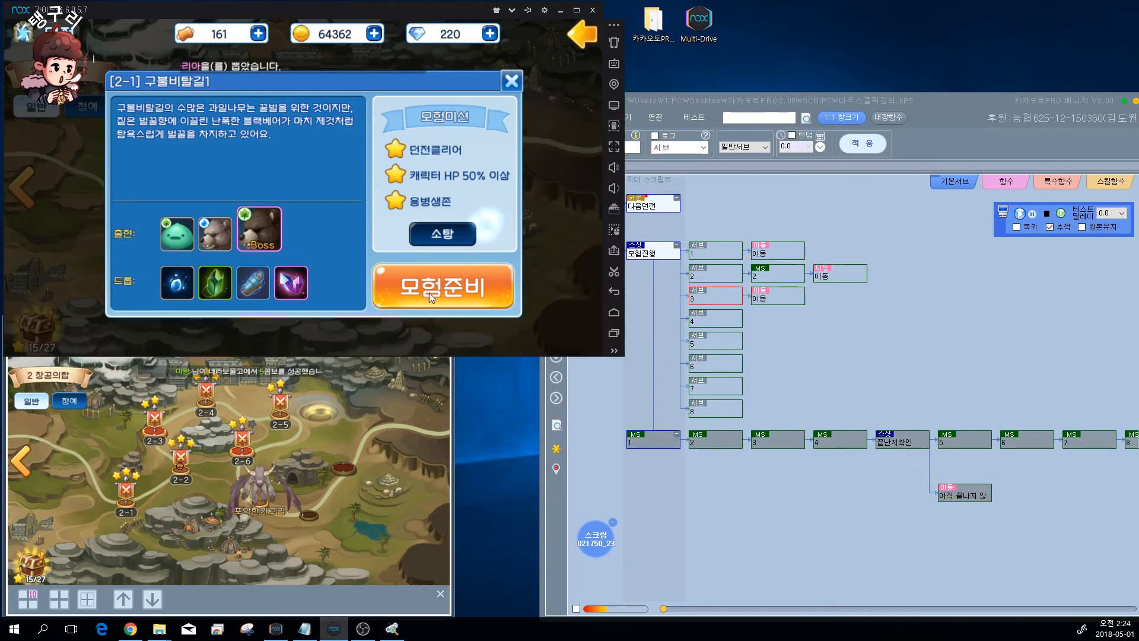
click(793, 292)
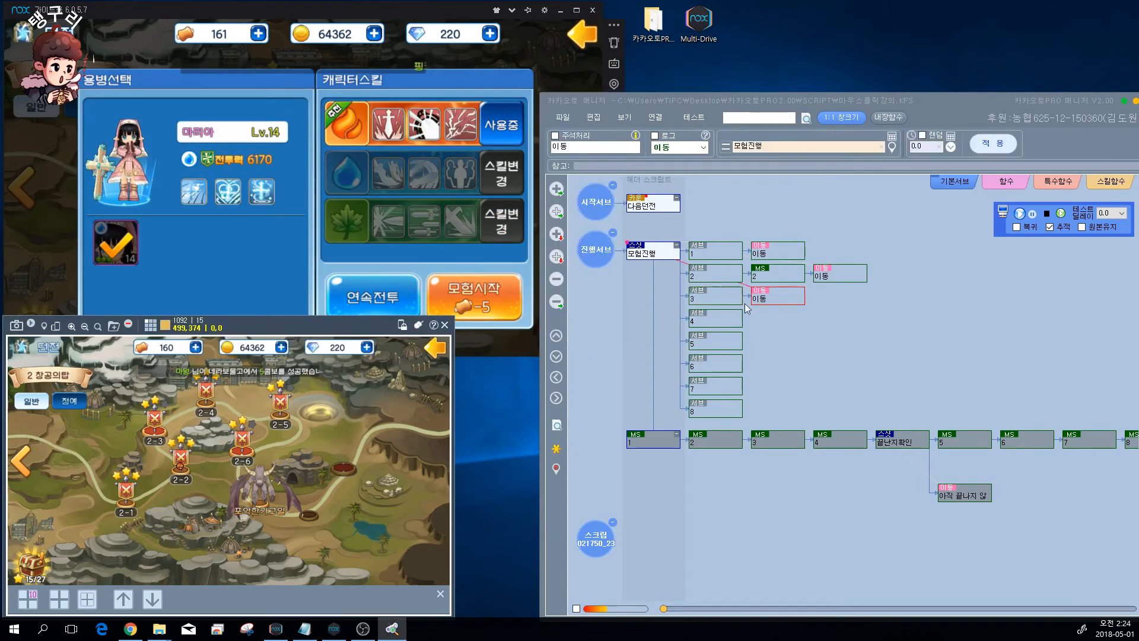
key(ctrl+v)
key(Return)
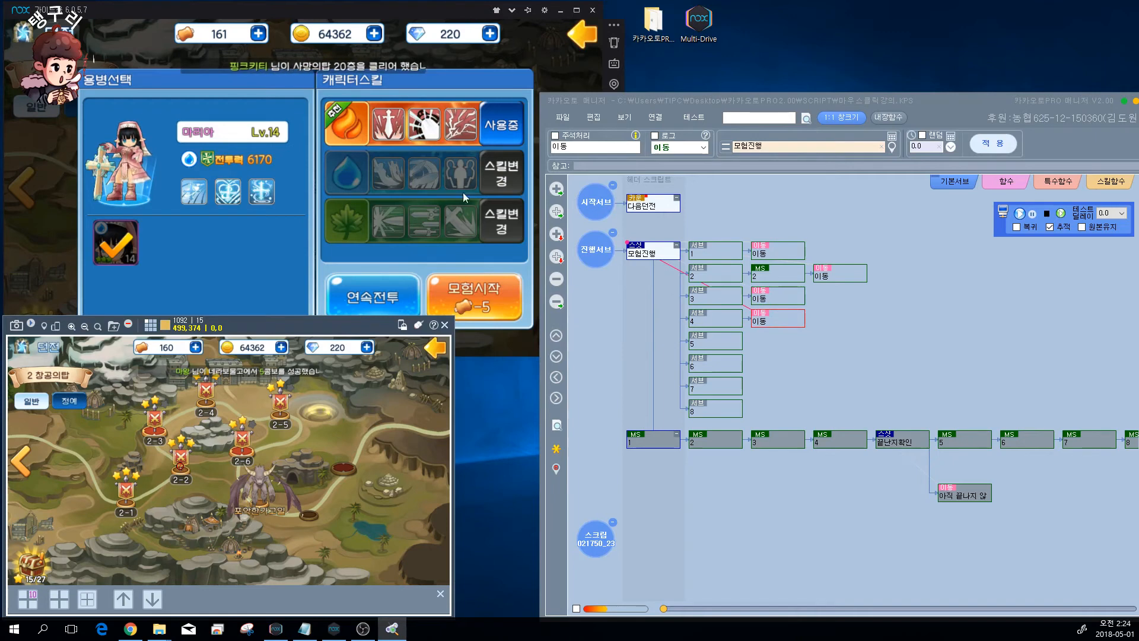
click(480, 288)
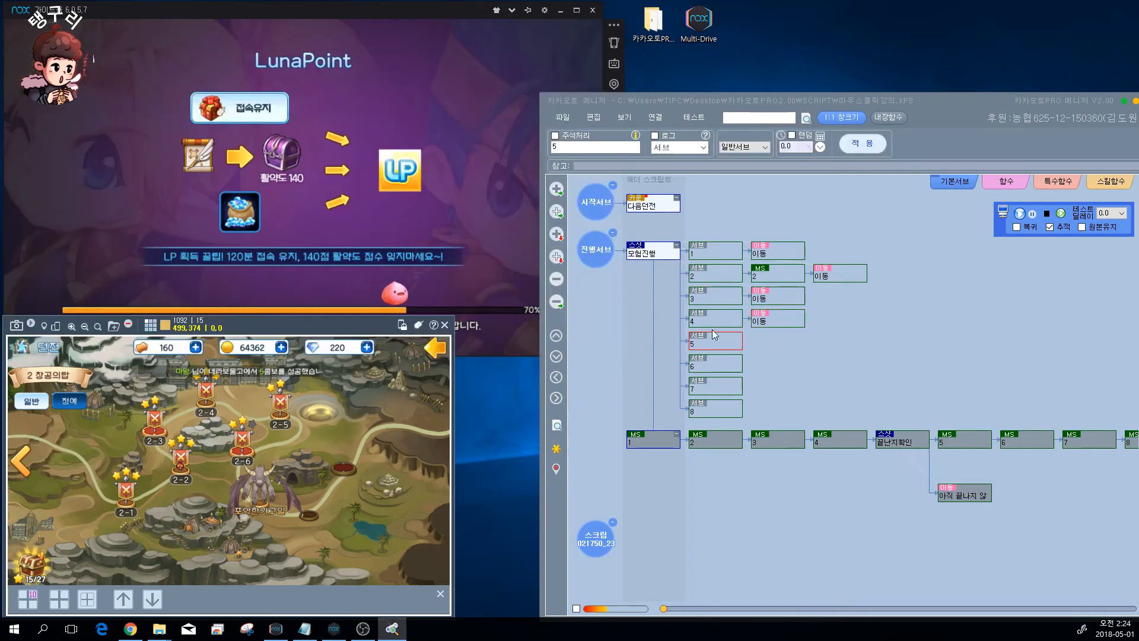
Open the image manager window, select slime image 5 in the 모험 group, and move the window away from the script.
click(629, 118)
click(650, 176)
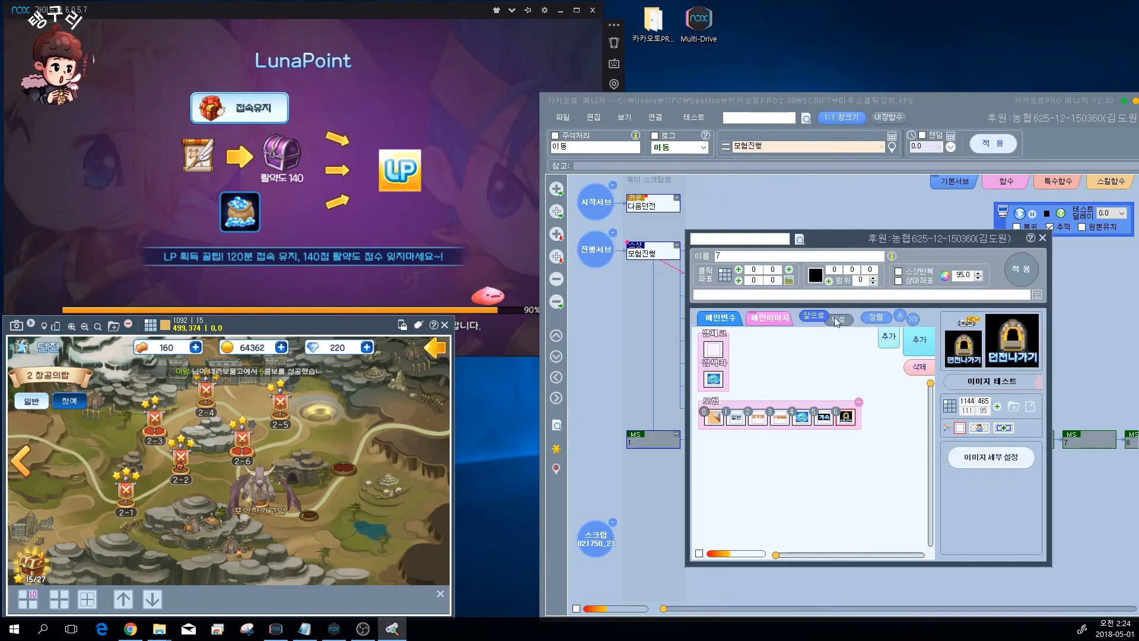
click(810, 421)
drag(881, 240, 355, 291)
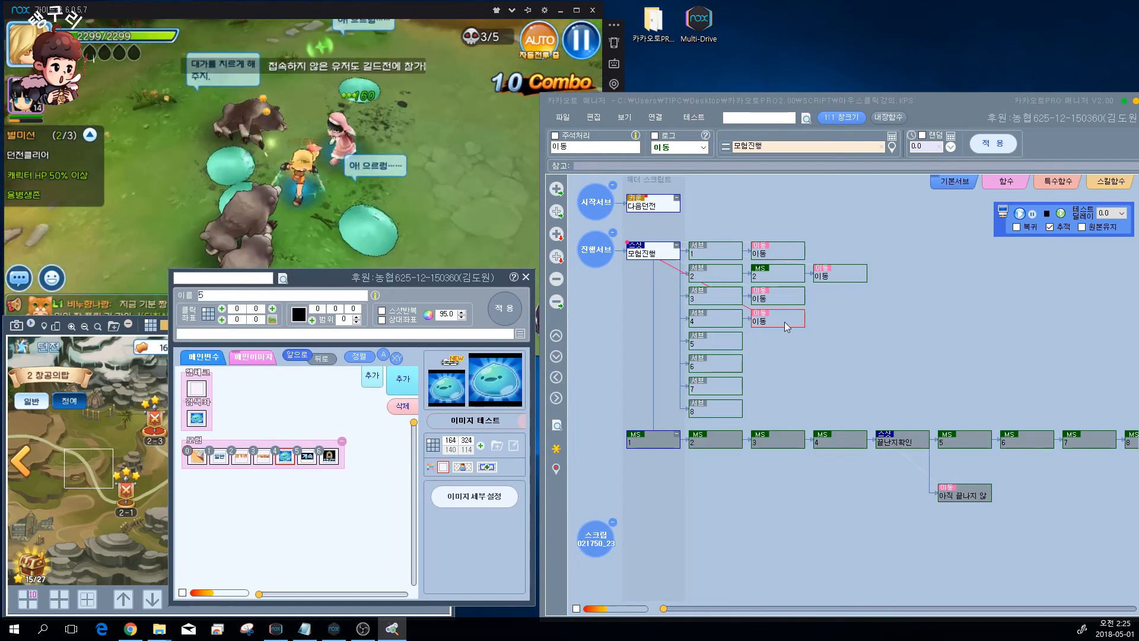
Paste copies of the 이동 step behind sub-procedures 5 and 6.
click(723, 340)
key(ctrl+v)
key(Return)
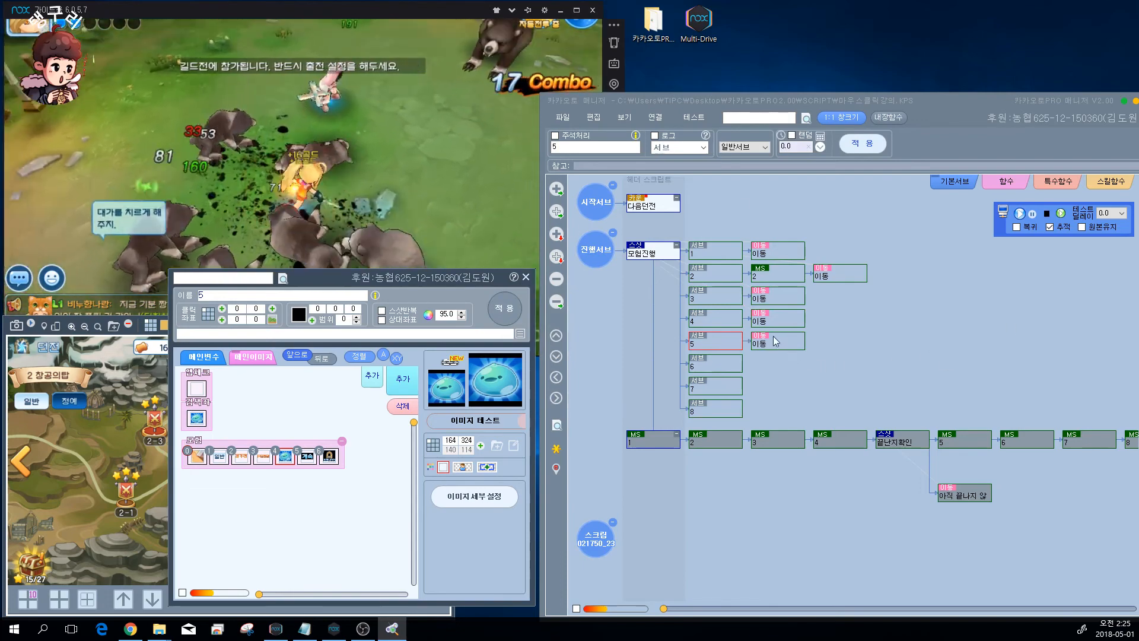
key(ctrl+v)
key(Return)
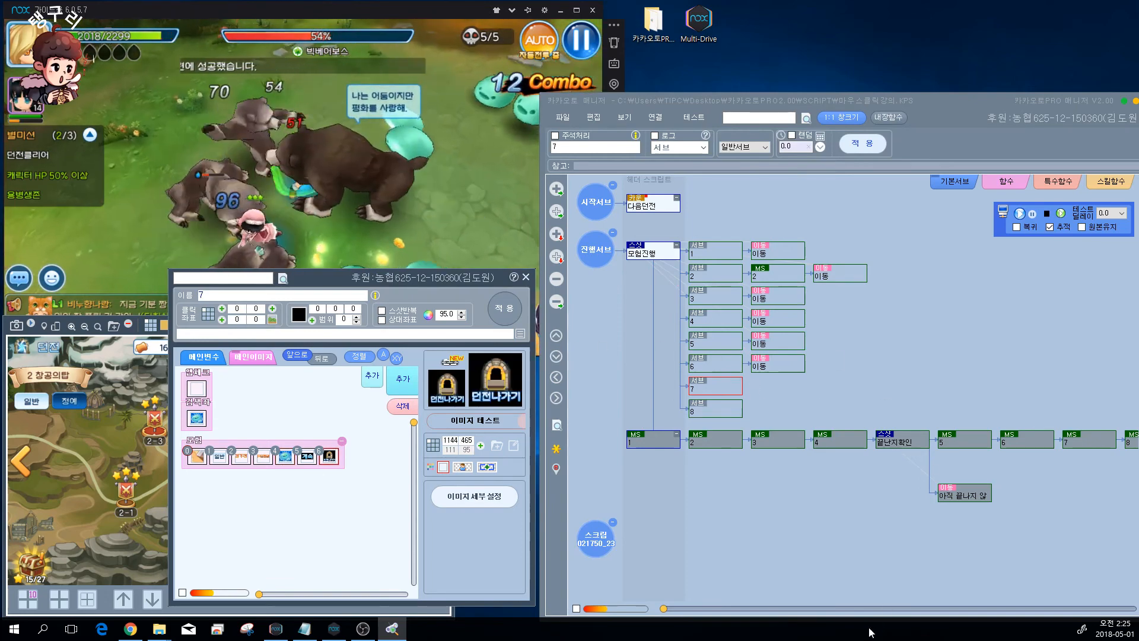
Copy the disabled 다음던전 counter and its following 9번인지확인 branch behind sub-procedure 7.
drag(674, 613, 713, 611)
click(1007, 442)
click(703, 389)
key(ctrl+v)
key(Return)
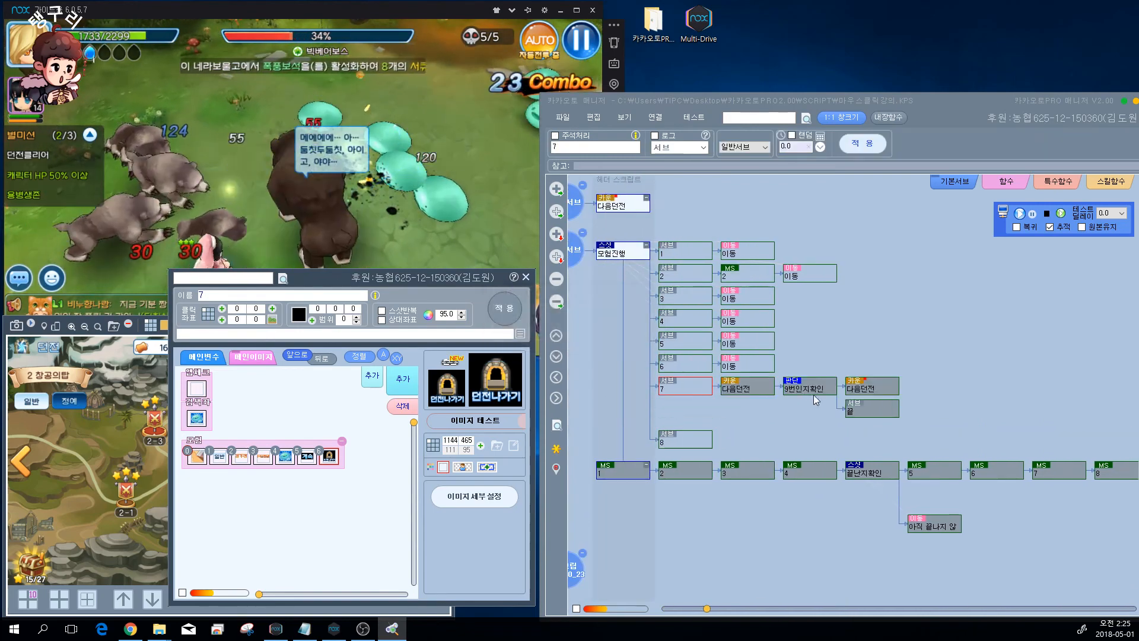
Enable all the pasted steps behind sub-procedure 7 at once, starting from the 다음던전 counter.
click(749, 387)
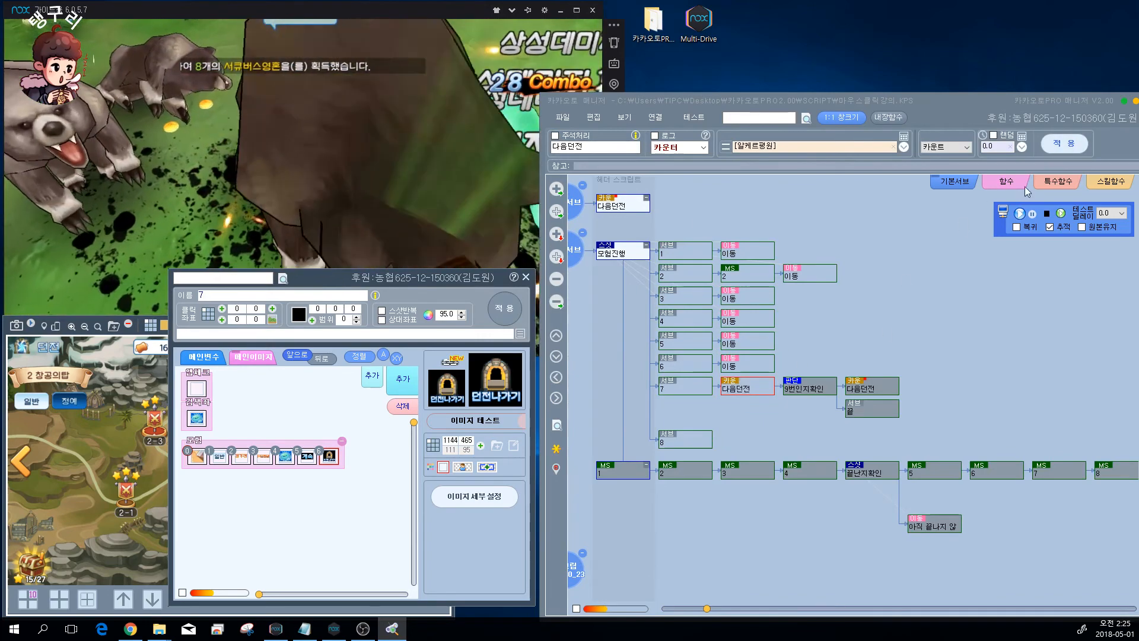
click(598, 118)
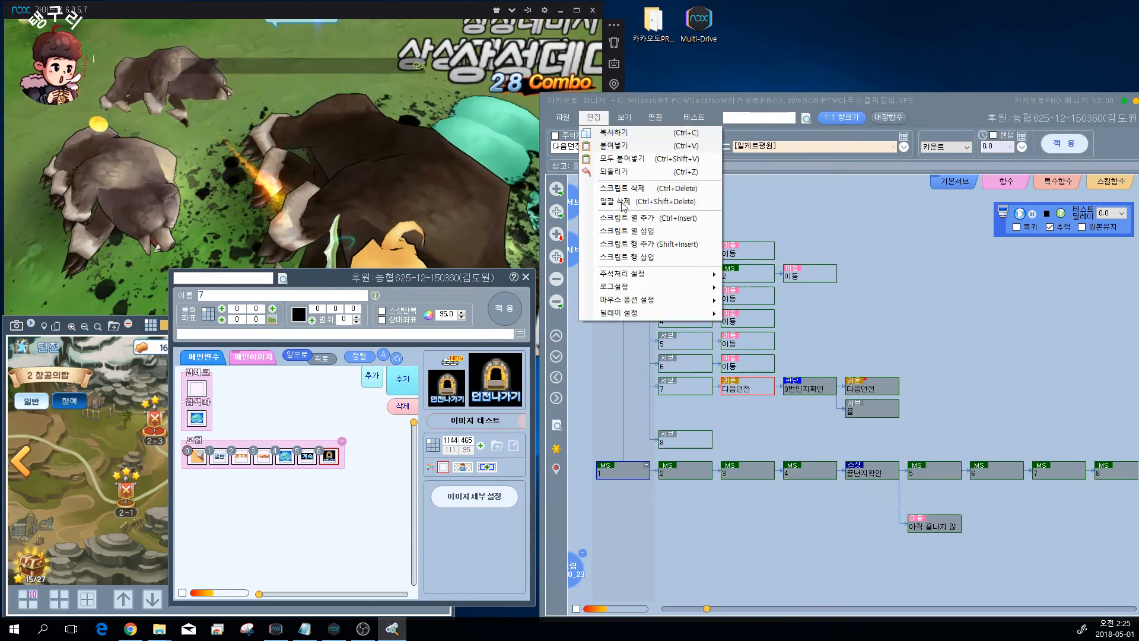
click(760, 289)
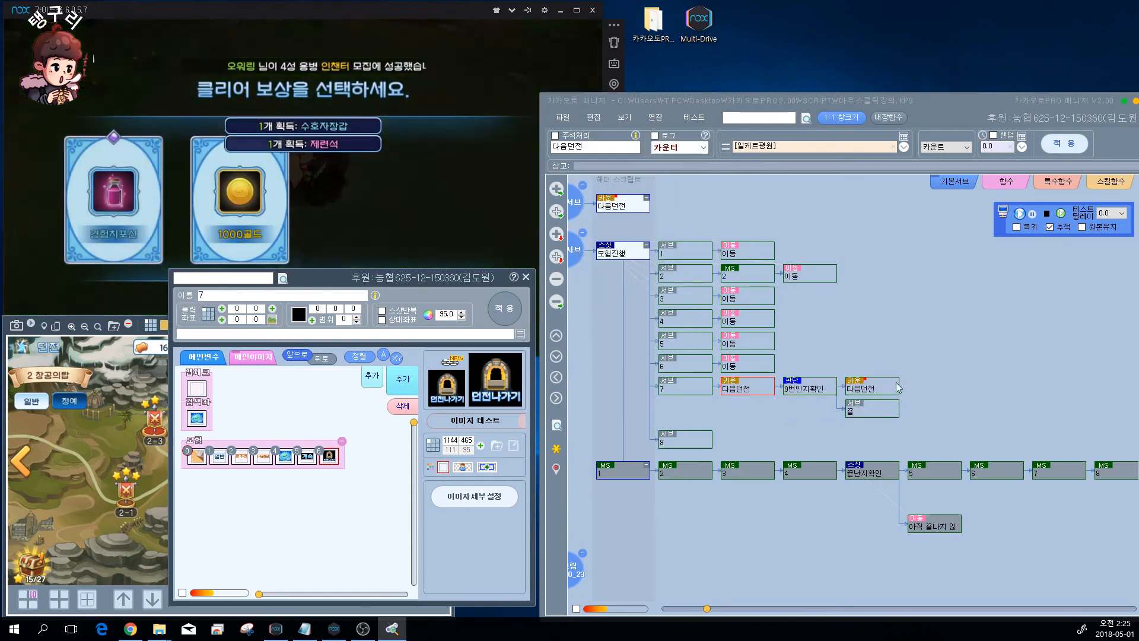
Check the 끝 sub-procedure and the 9번인지확인 decision in the branch behind sub-procedure 7.
click(876, 415)
click(845, 520)
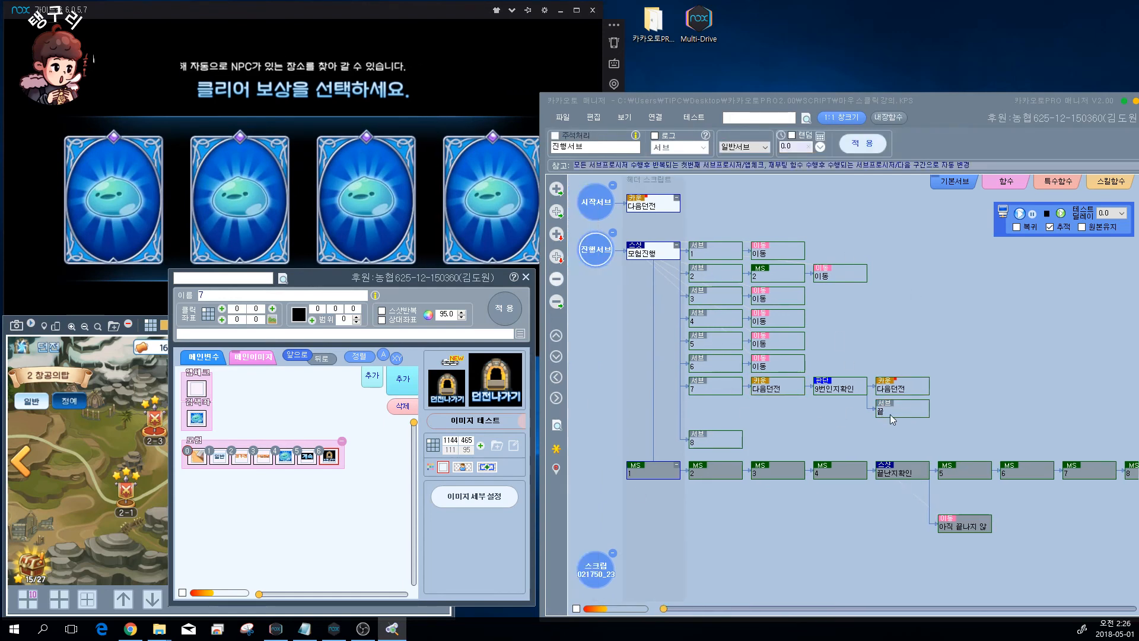
click(857, 395)
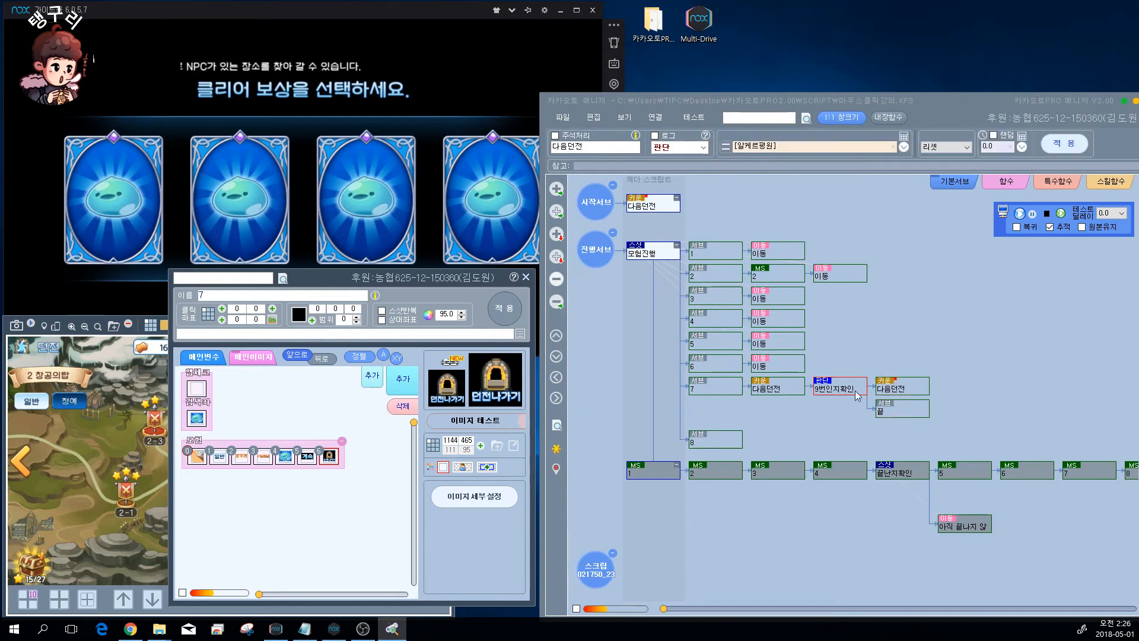
Paste a copy of the 이동 step behind sub-procedure 8 and check its link back to the 모험진행 step.
click(841, 274)
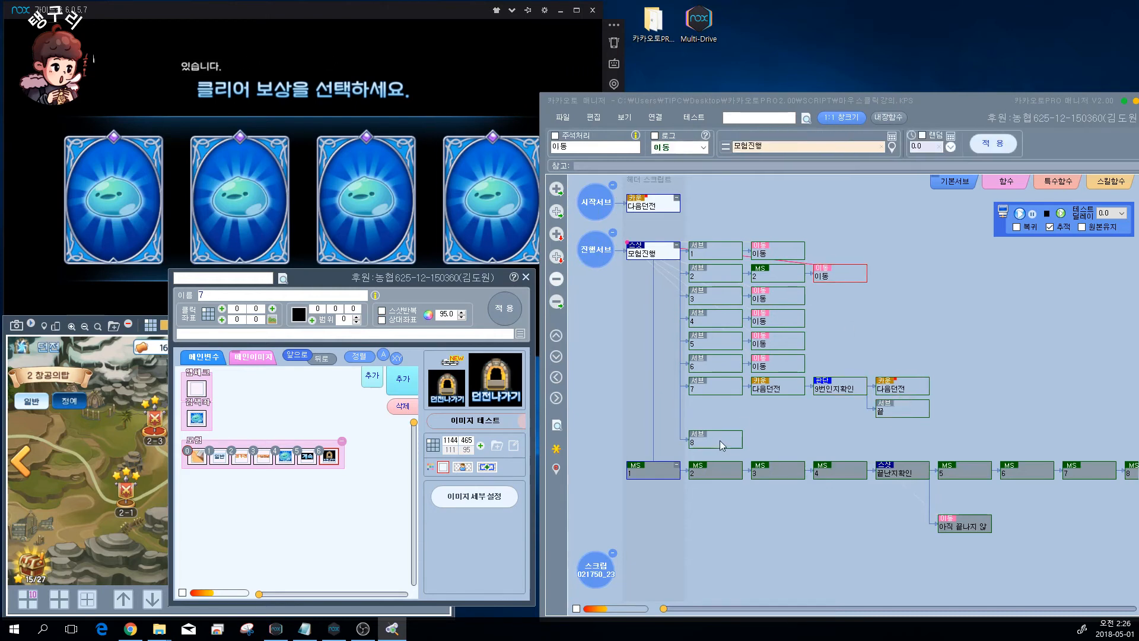
click(720, 440)
key(ctrl+v)
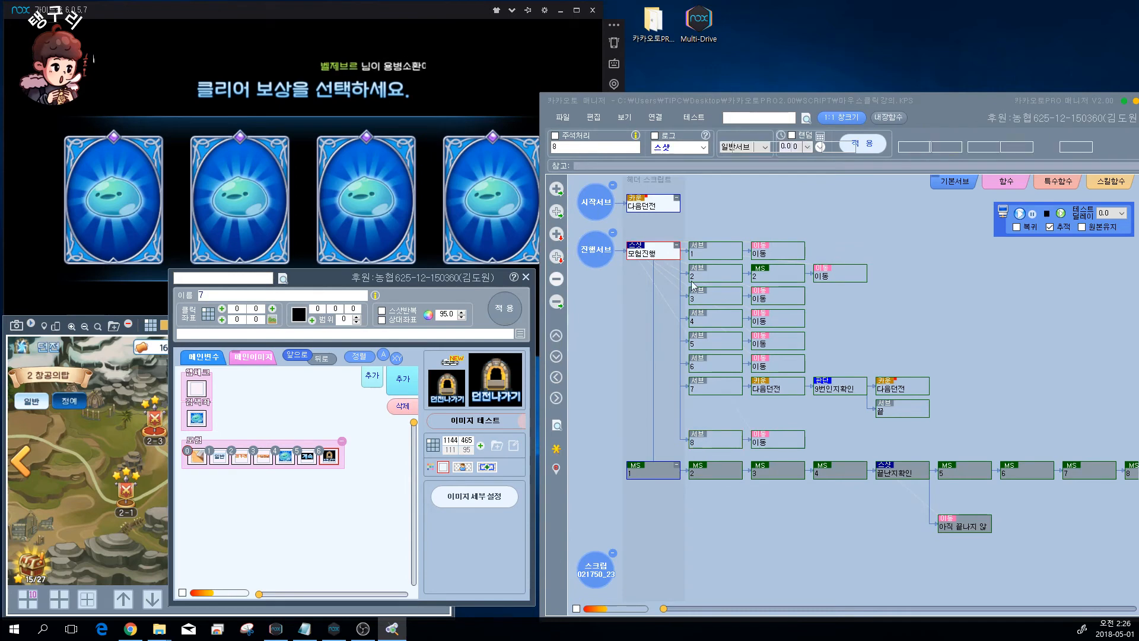
click(652, 254)
click(781, 442)
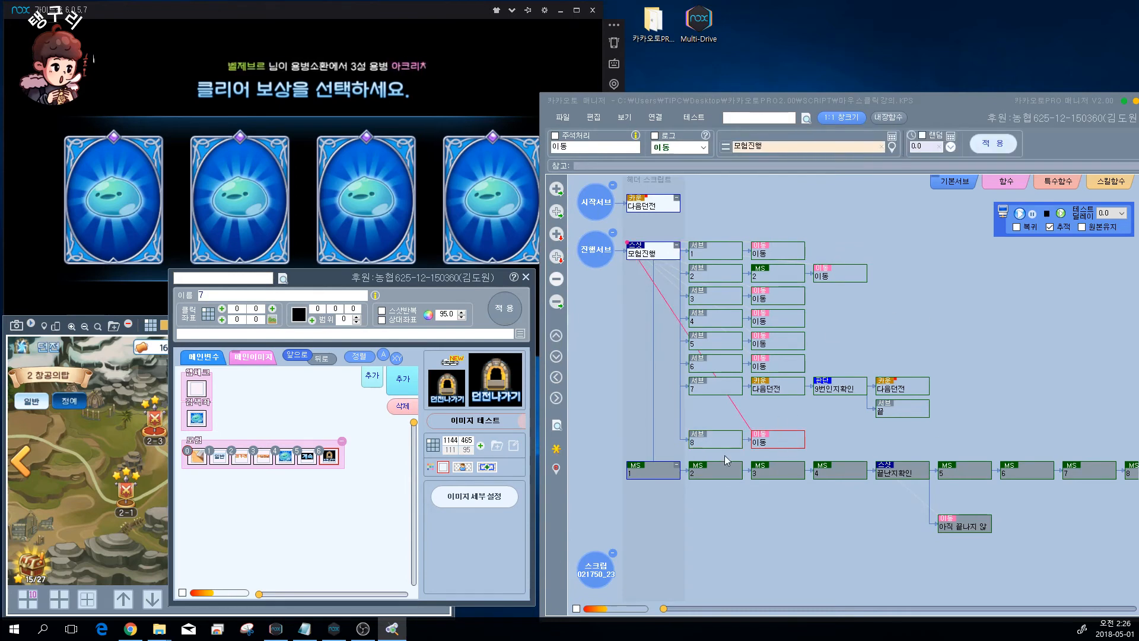
click(560, 119)
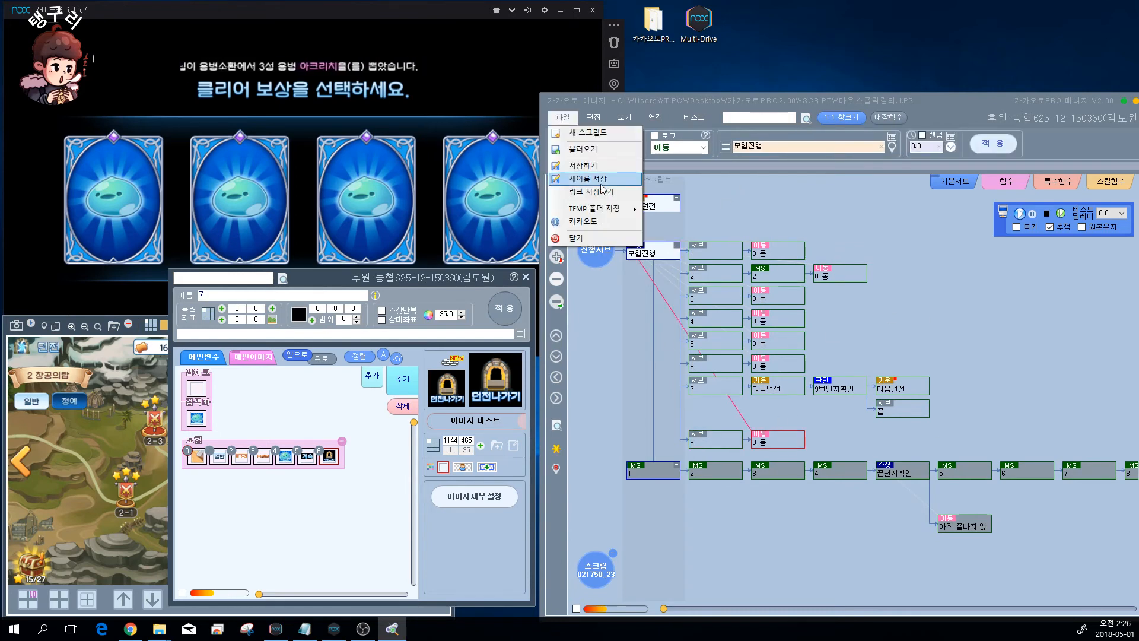
Switch to the Nox emulator, choose the first clear-reward card, and leave the finished dungeon for the town.
click(482, 64)
click(160, 208)
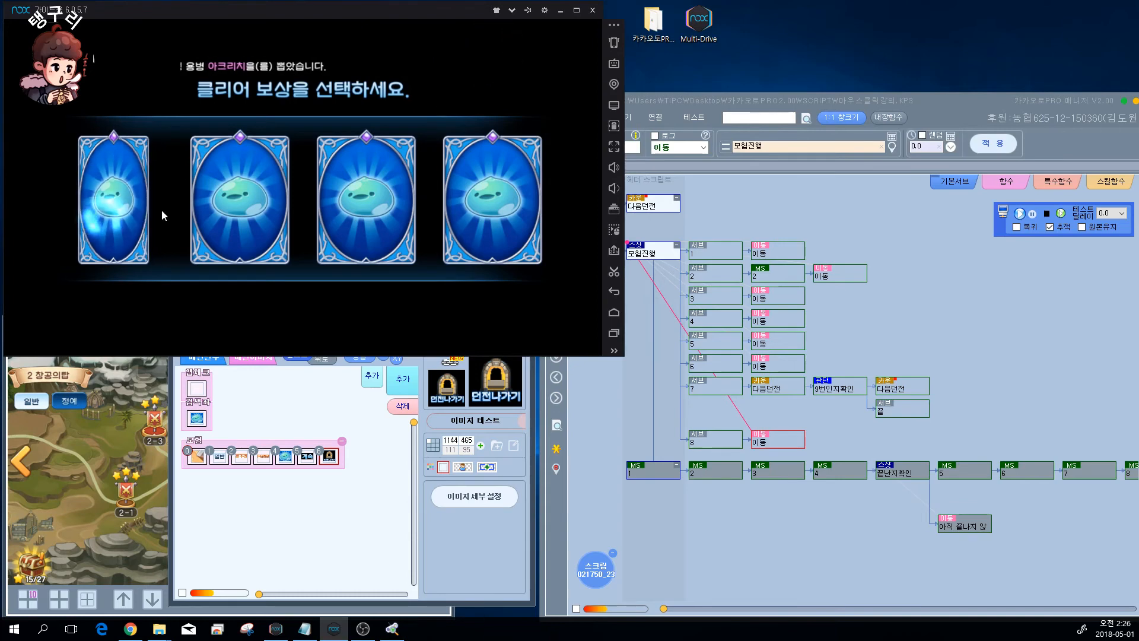
click(481, 558)
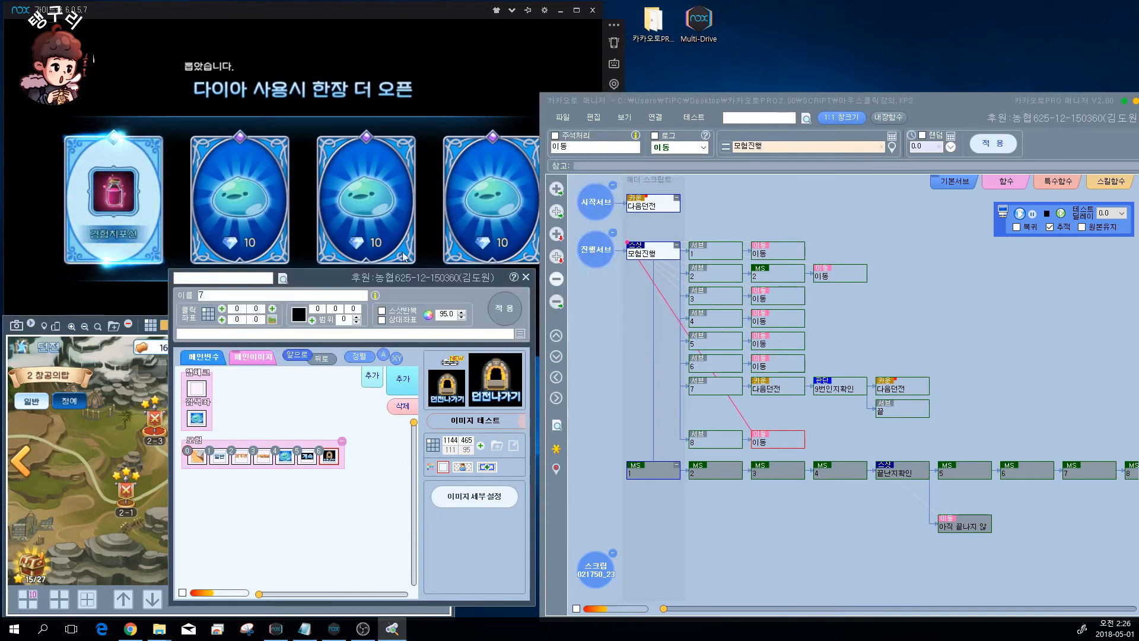
drag(663, 609, 495, 621)
click(664, 253)
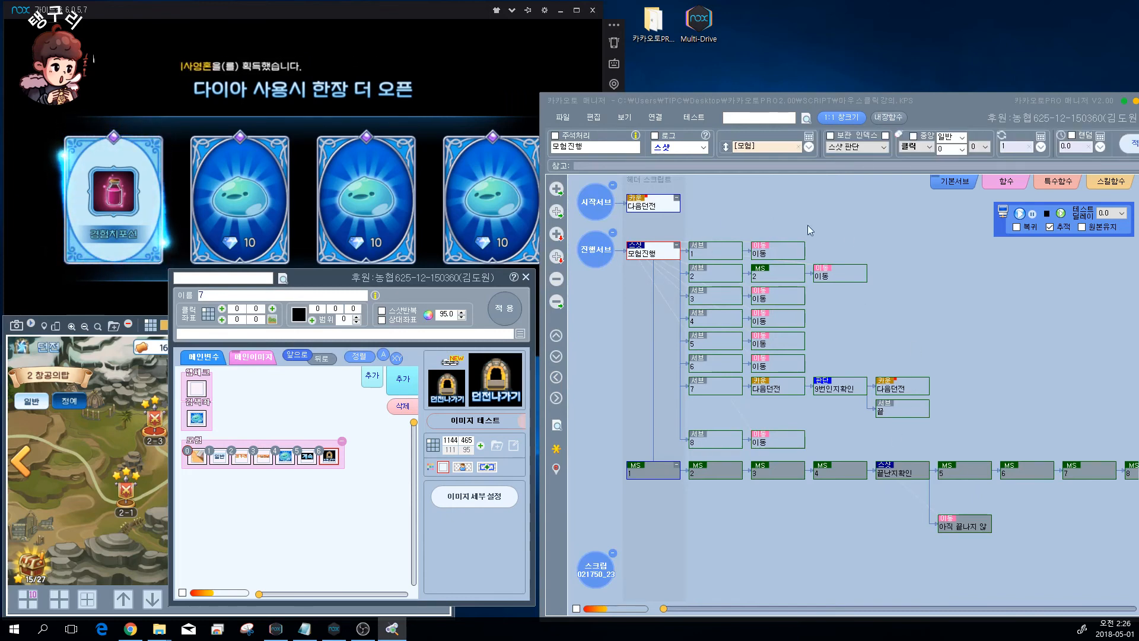
click(425, 59)
click(561, 302)
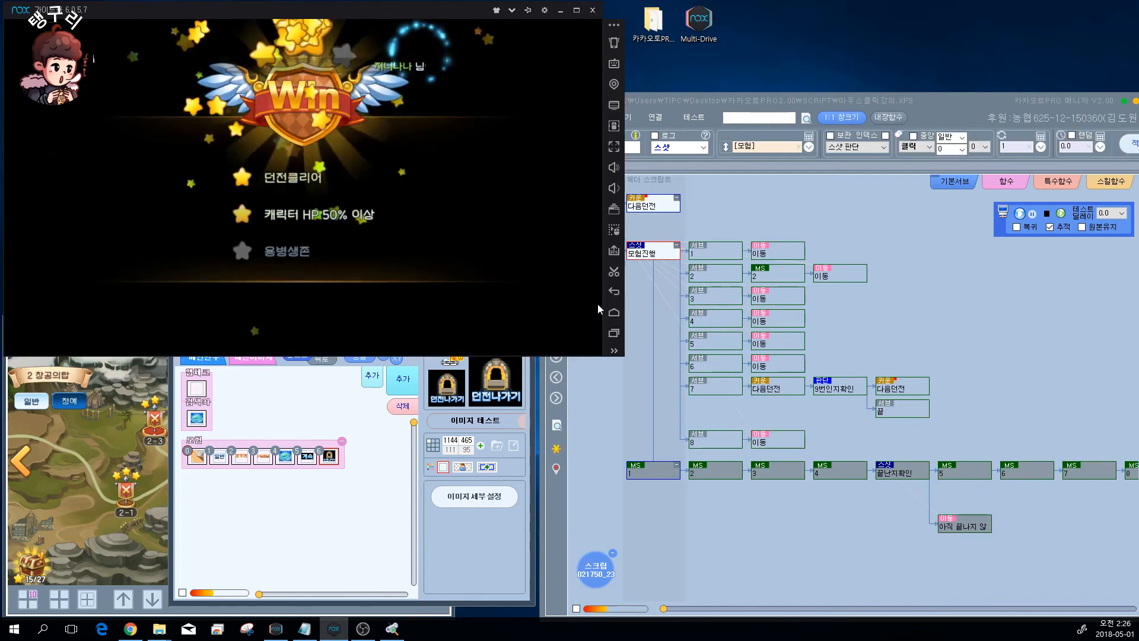
click(570, 332)
click(568, 264)
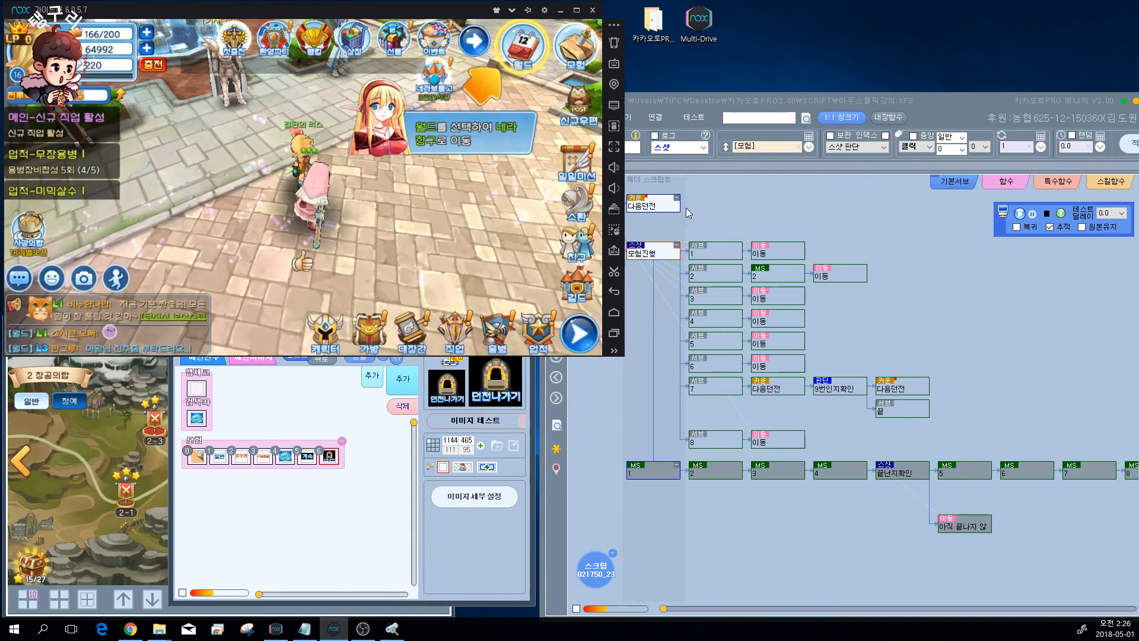
Start a test run of the macro from 시작서브 and move the image window lower to uncover more of the game.
click(686, 208)
click(593, 204)
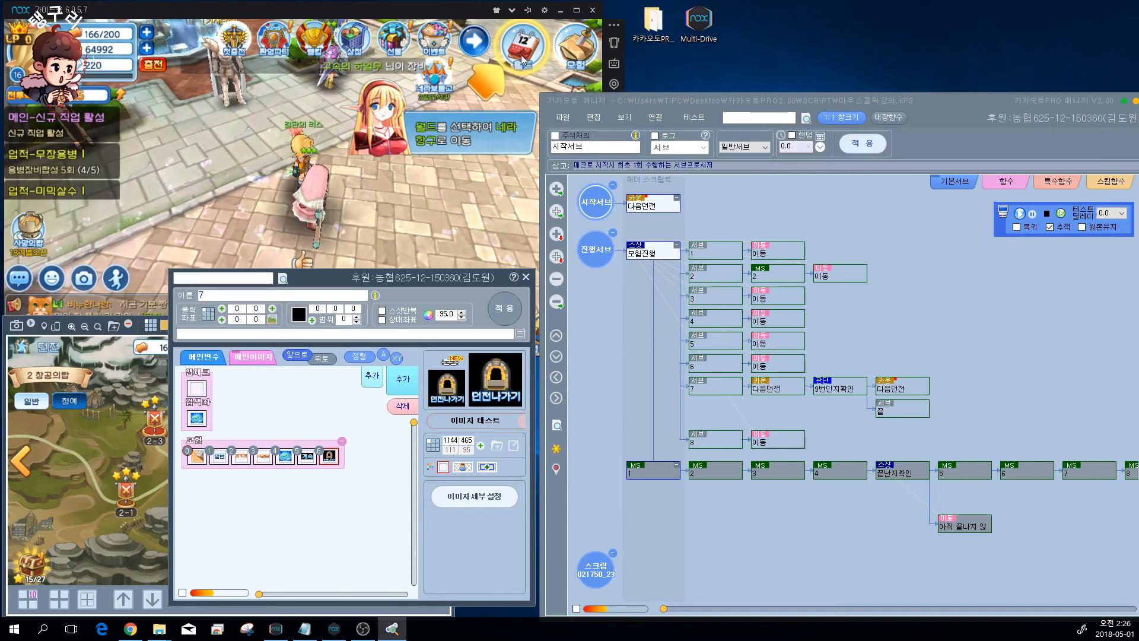
click(1019, 214)
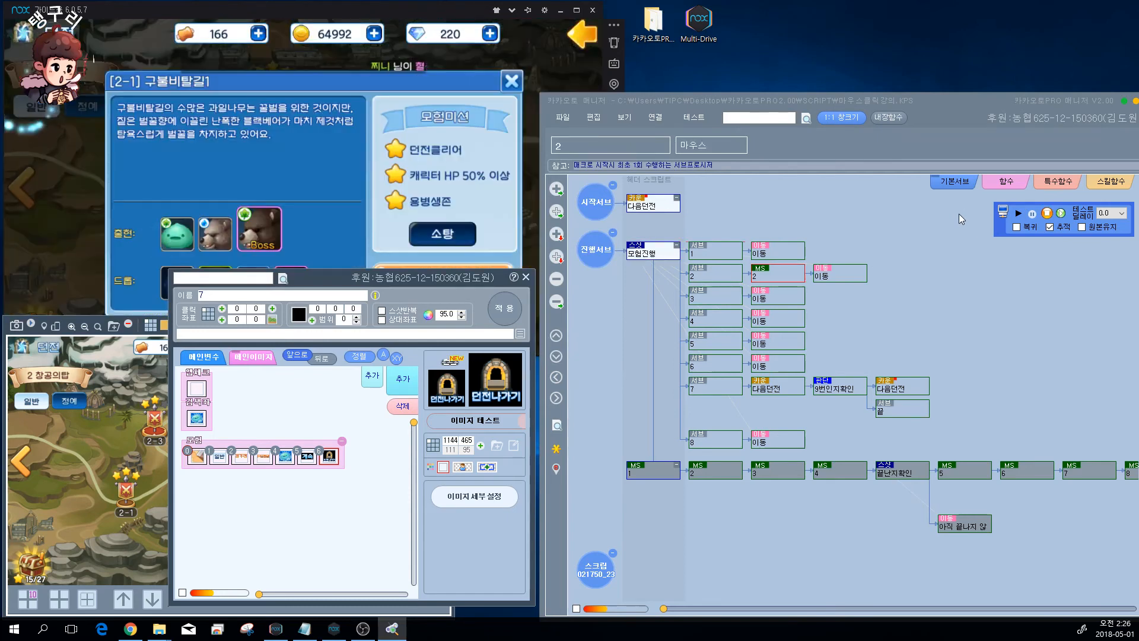
drag(451, 283, 457, 334)
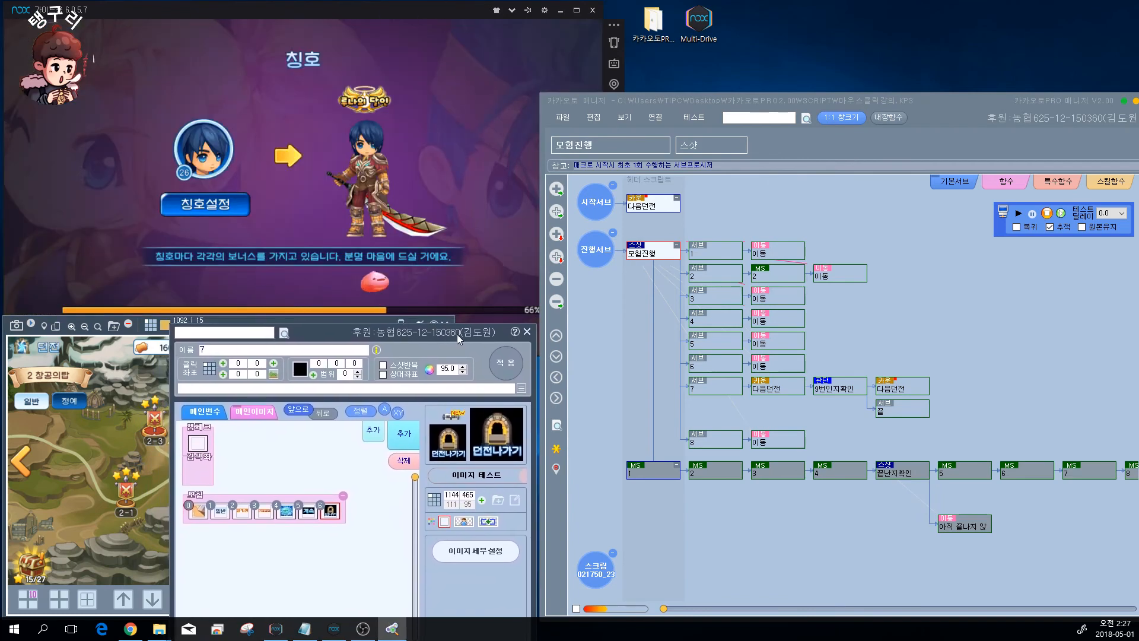
Follow the test run in the emulator and the script tree, continuing past the game's Win screen.
click(449, 9)
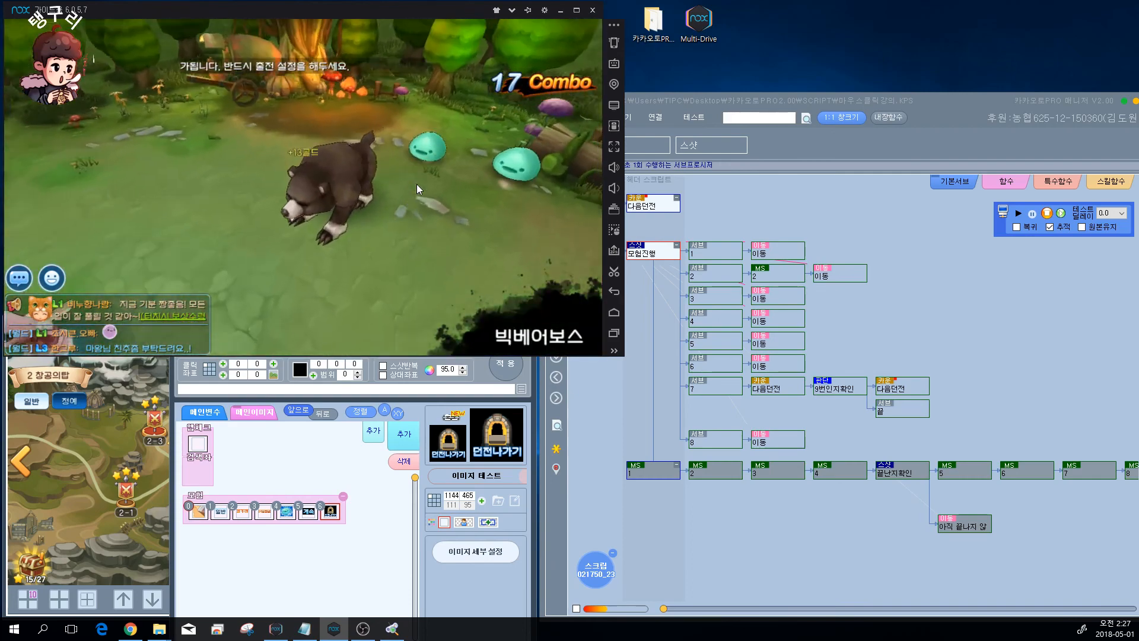
click(773, 127)
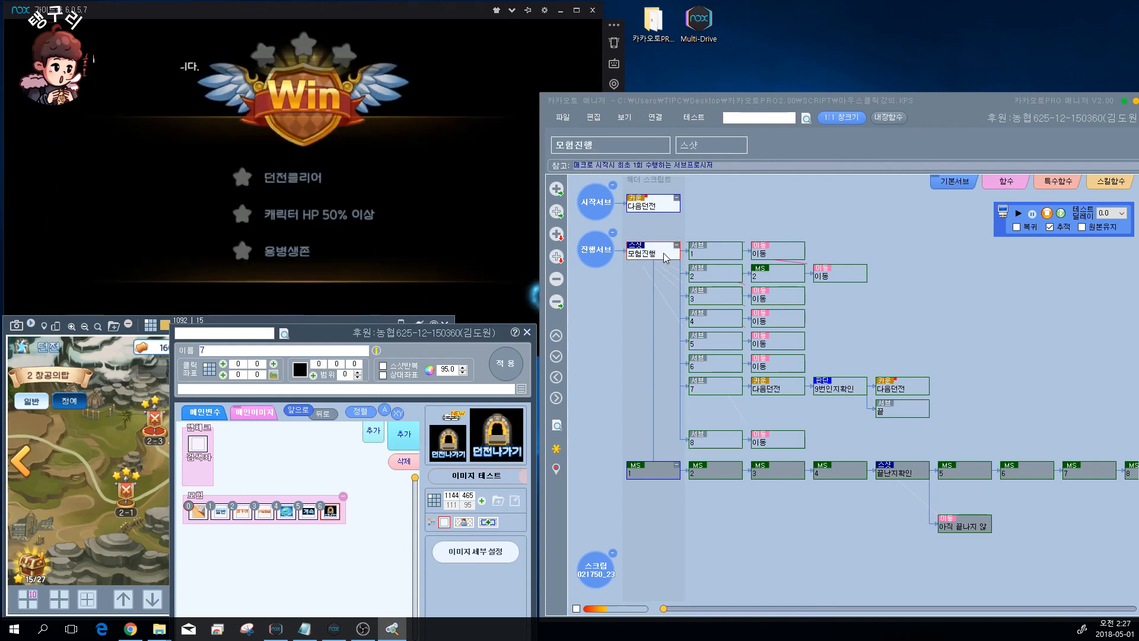
click(419, 6)
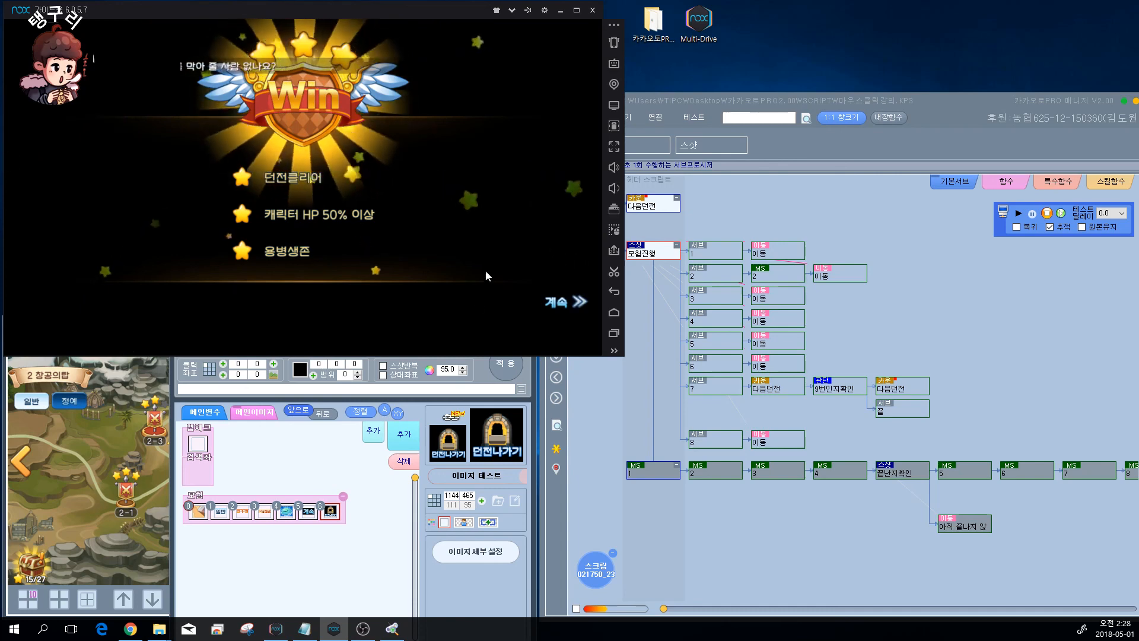
click(546, 305)
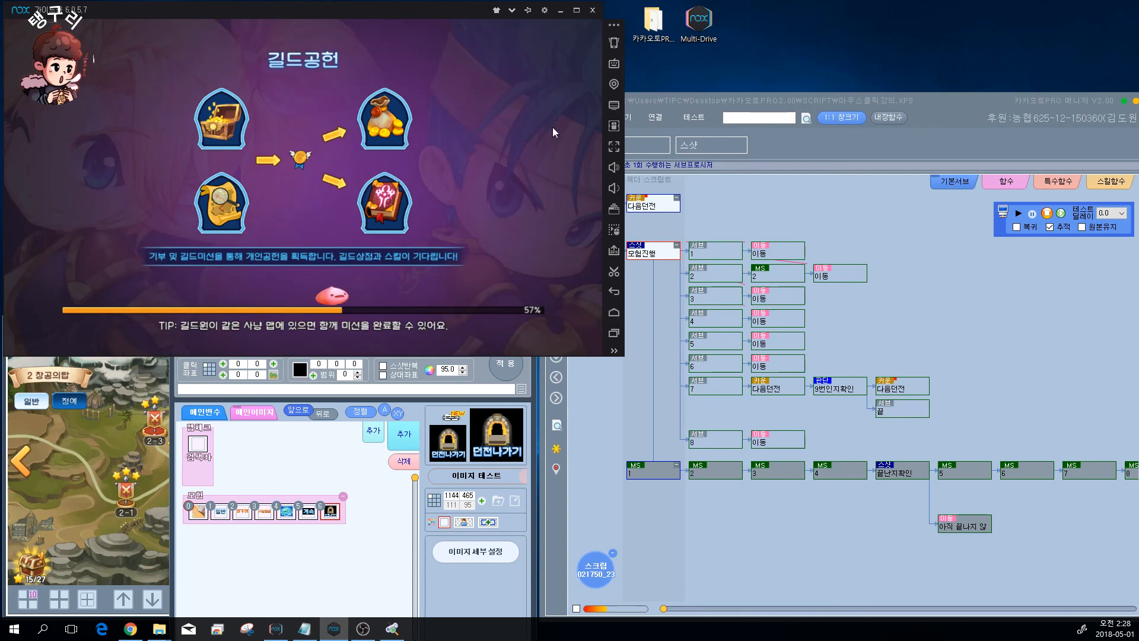
click(948, 100)
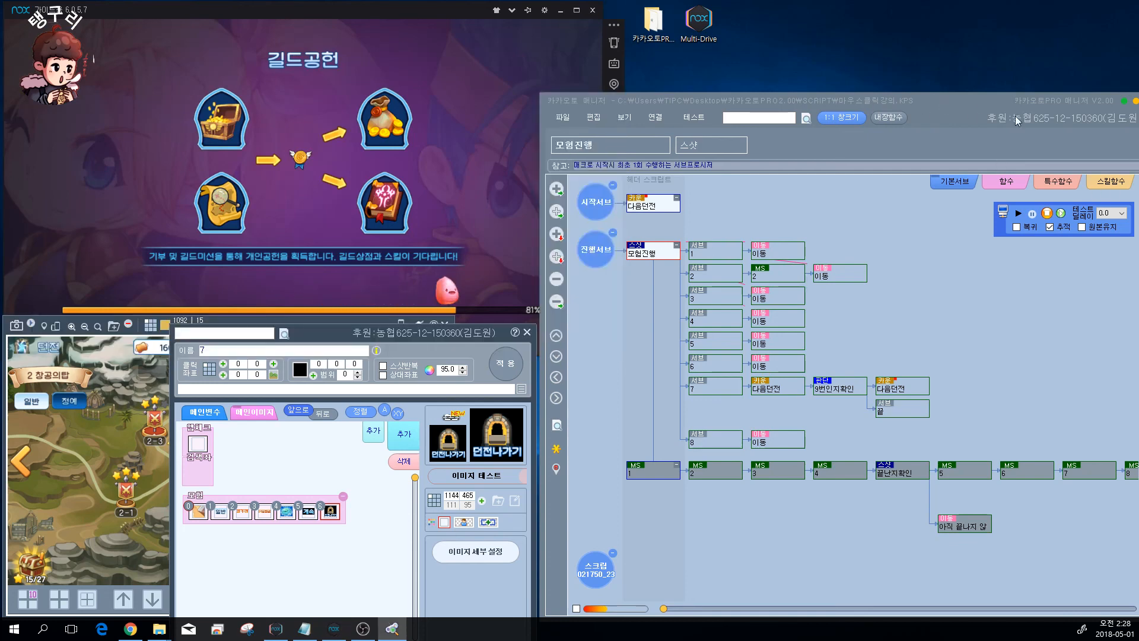